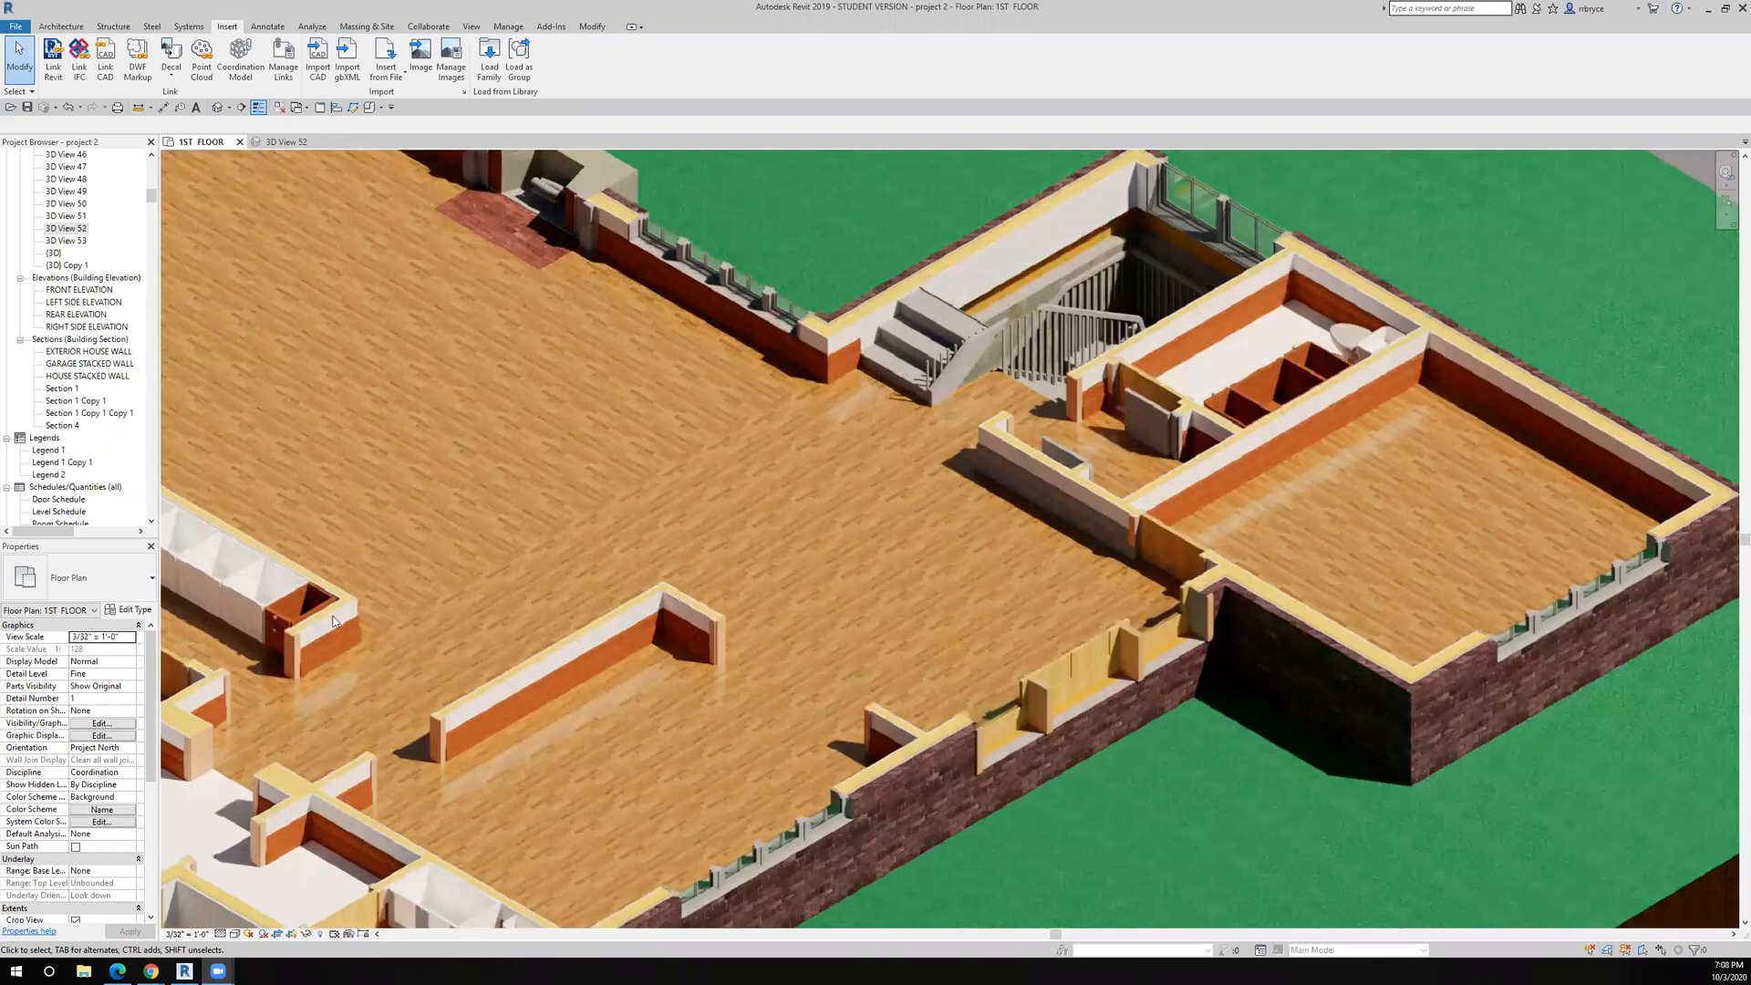
Examine the bird's-eye rendering of the first floor, covering the main rooms, kitchen cabinets, utility rooms and garage.
scroll(508, 605, down, 4)
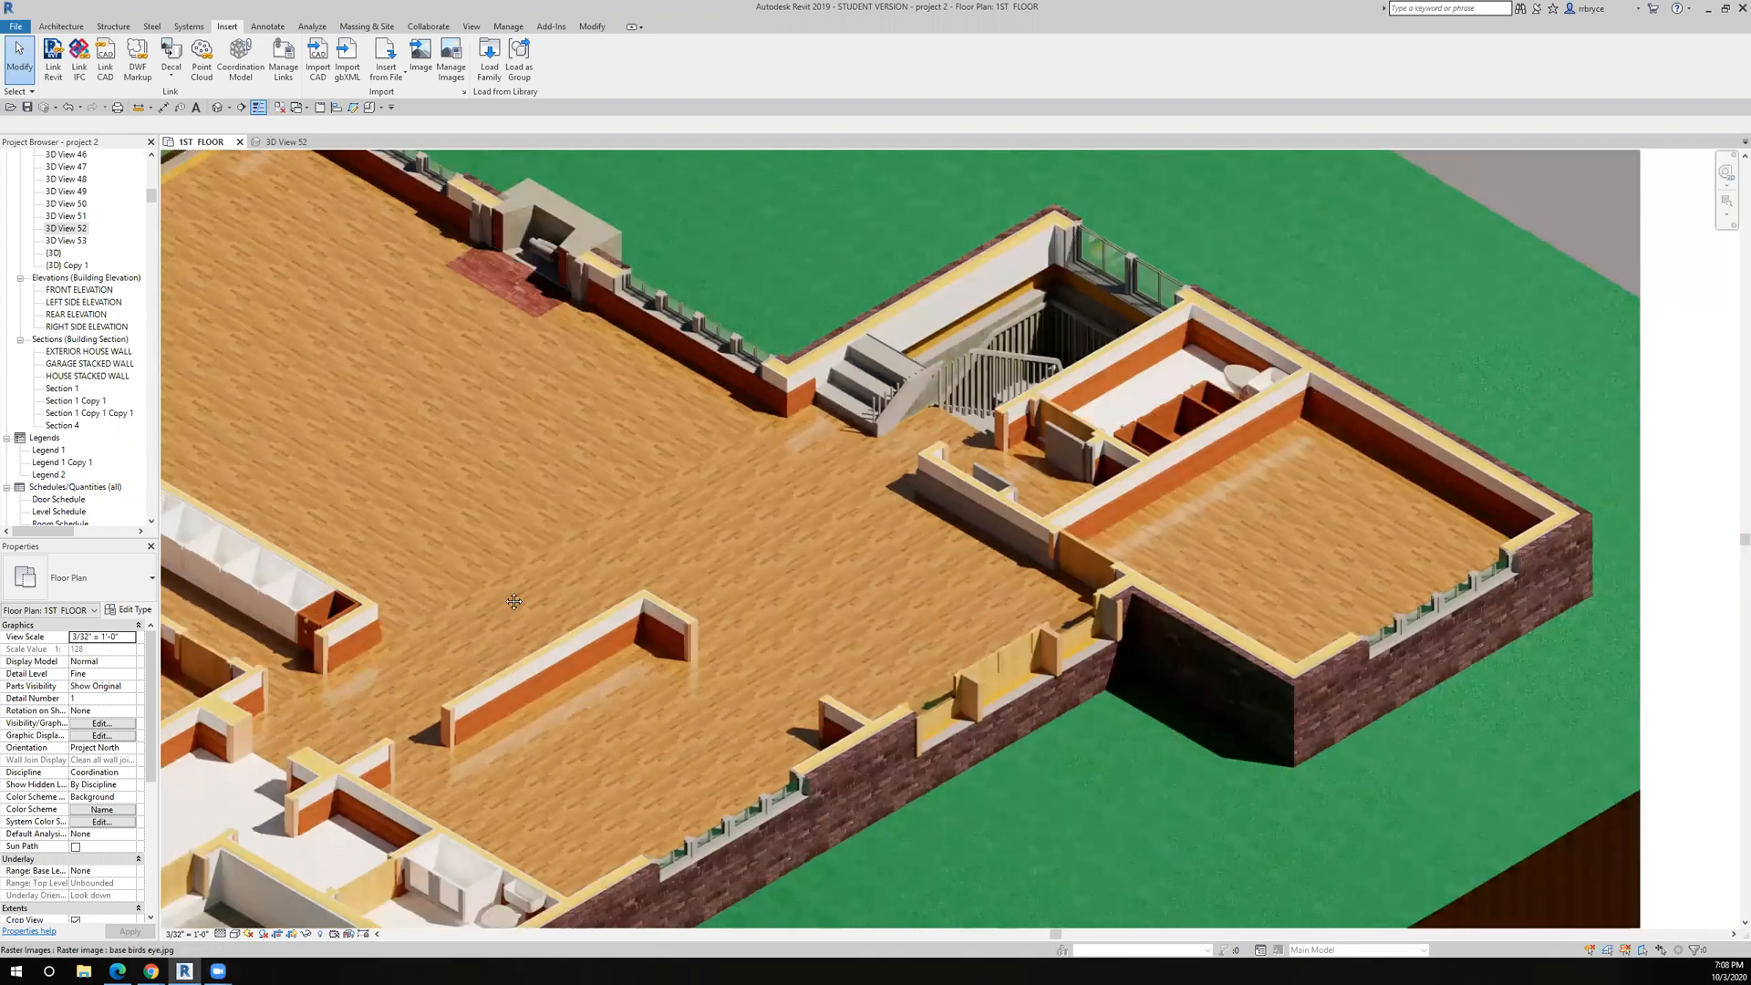
middle_drag(511, 603, 753, 698)
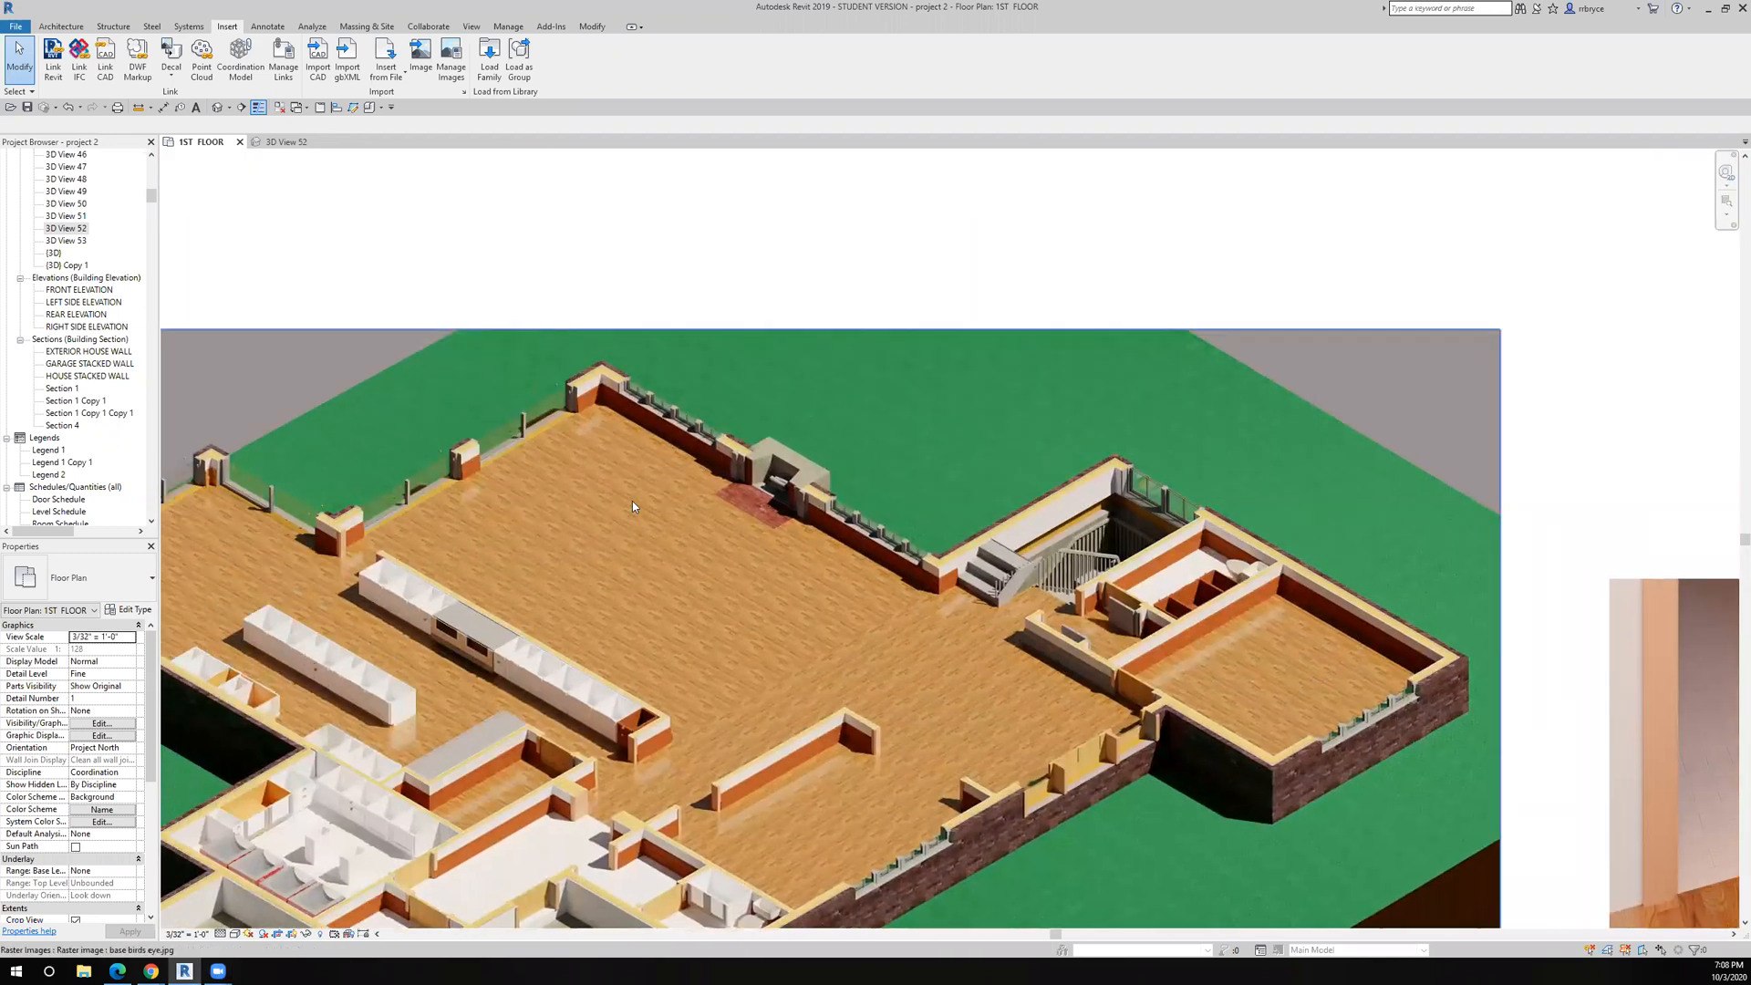
scroll(632, 500, up, 2)
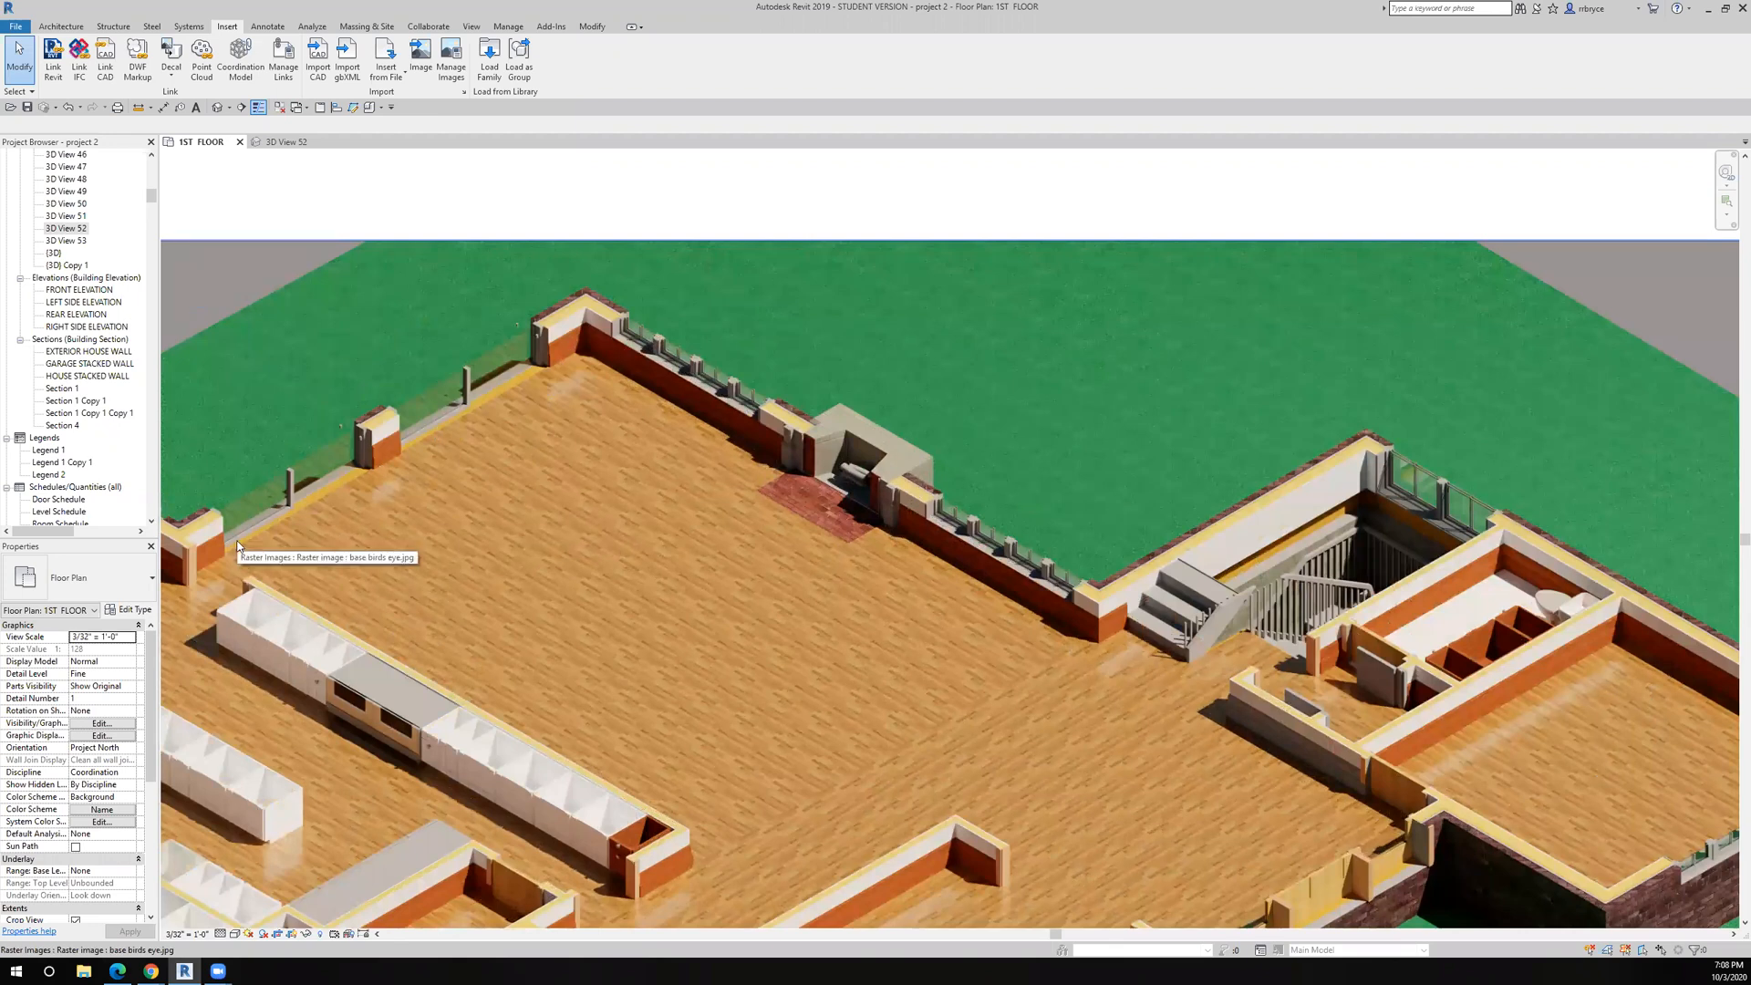
scroll(378, 468, down, 3)
scroll(371, 472, up, 1)
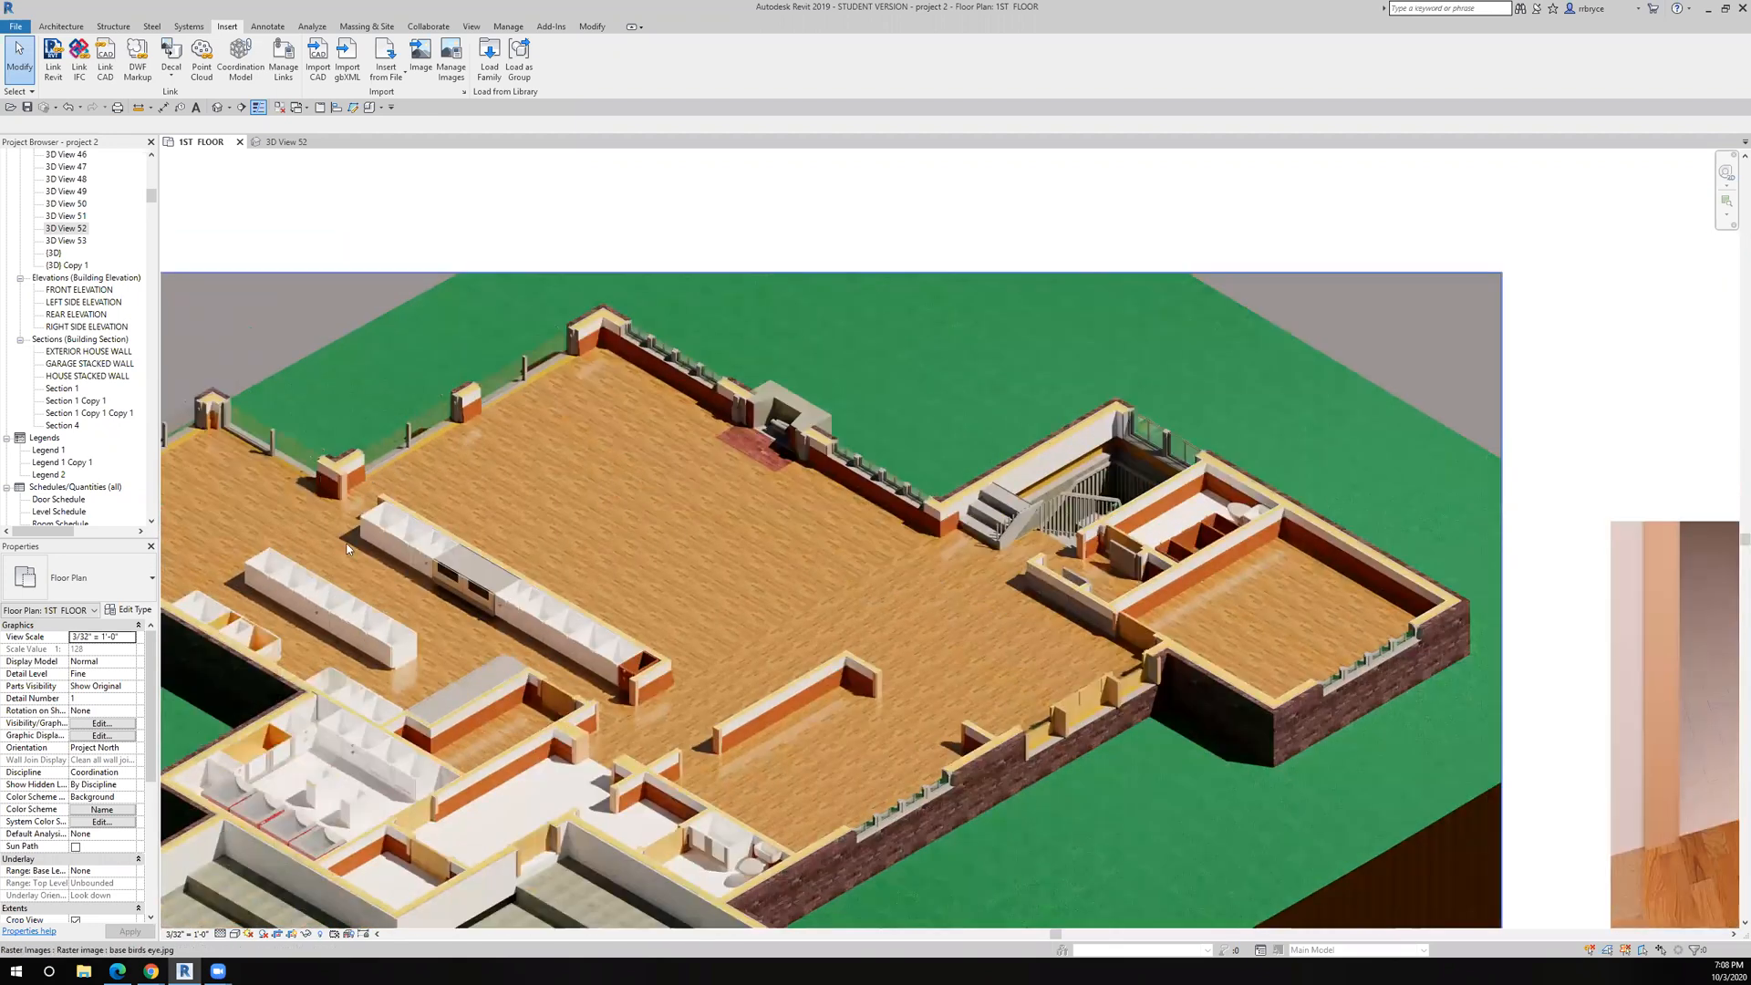
scroll(347, 546, down, 2)
middle_drag(515, 591, 610, 512)
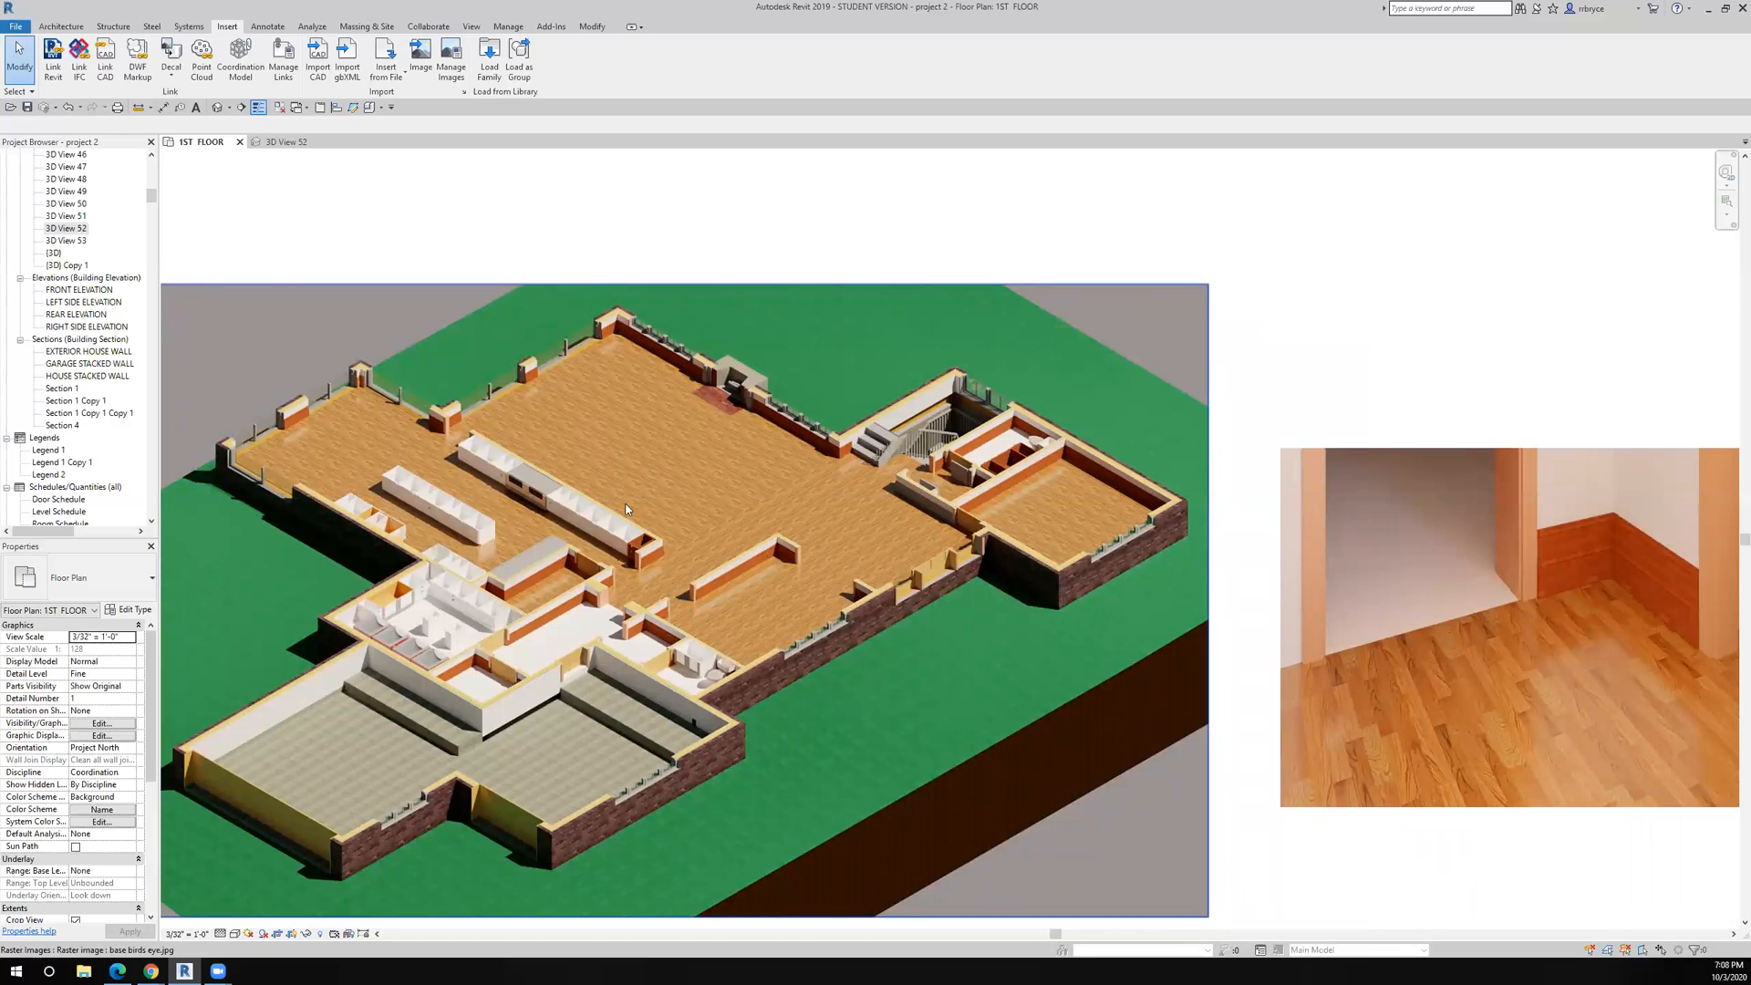
scroll(624, 512, up, 5)
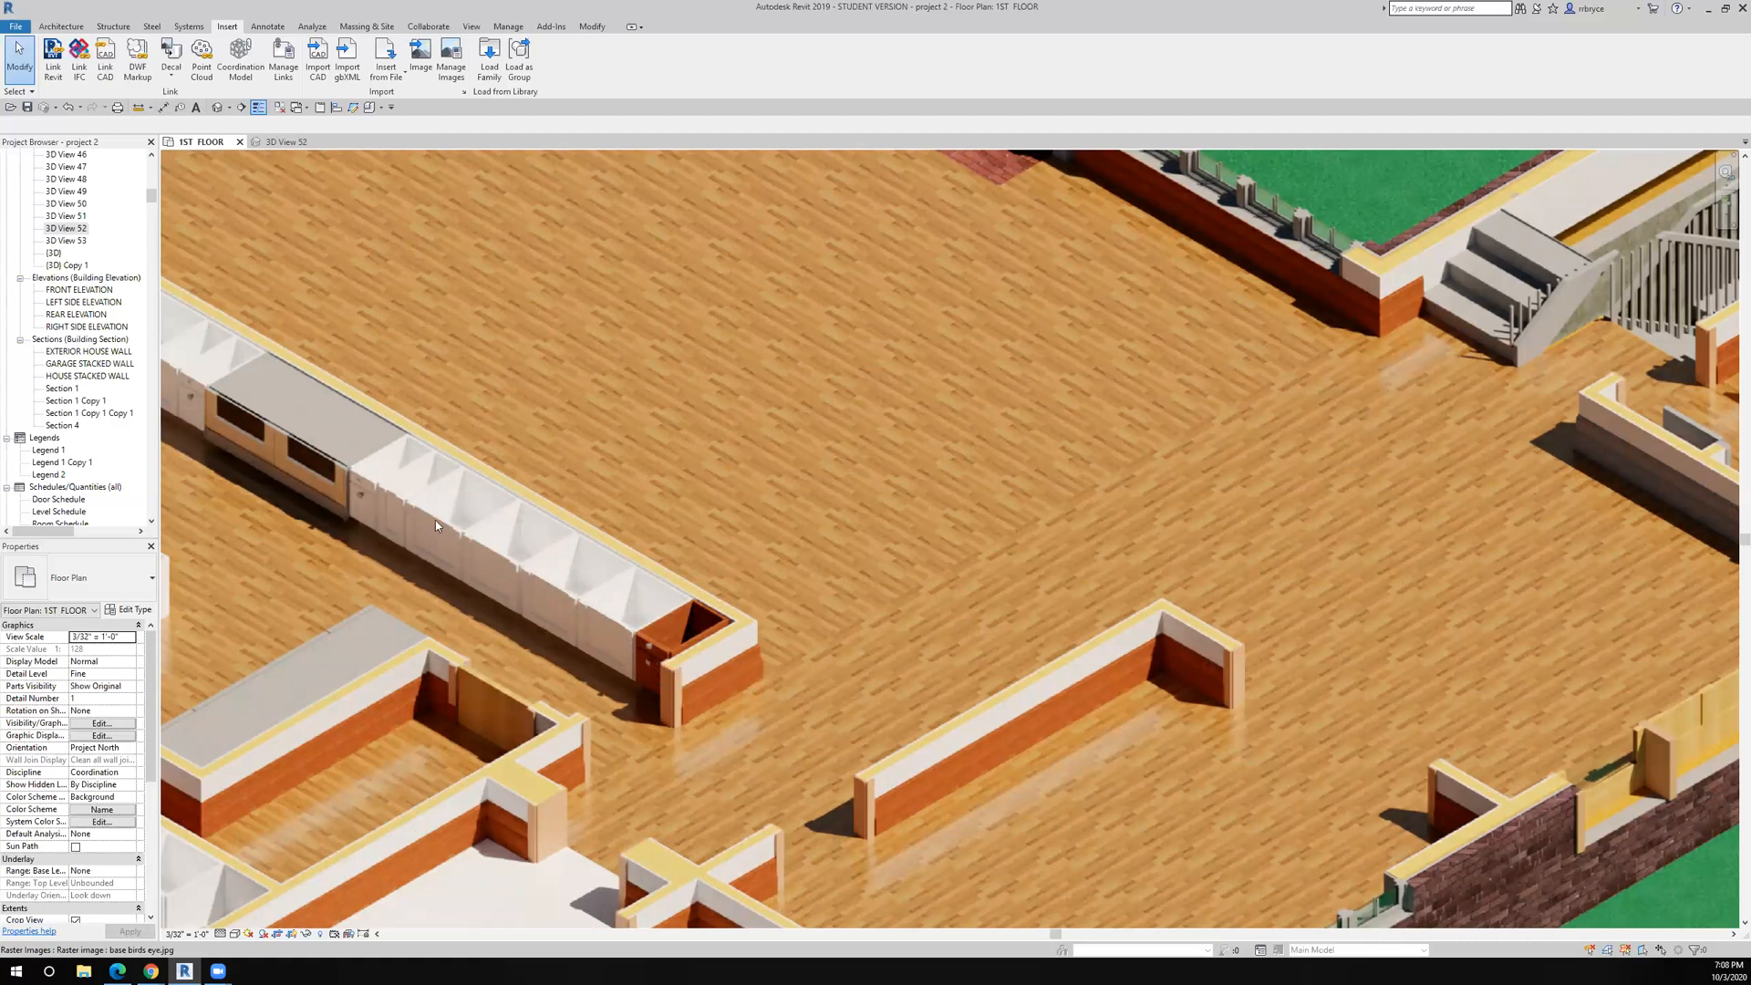
scroll(386, 500, down, 2)
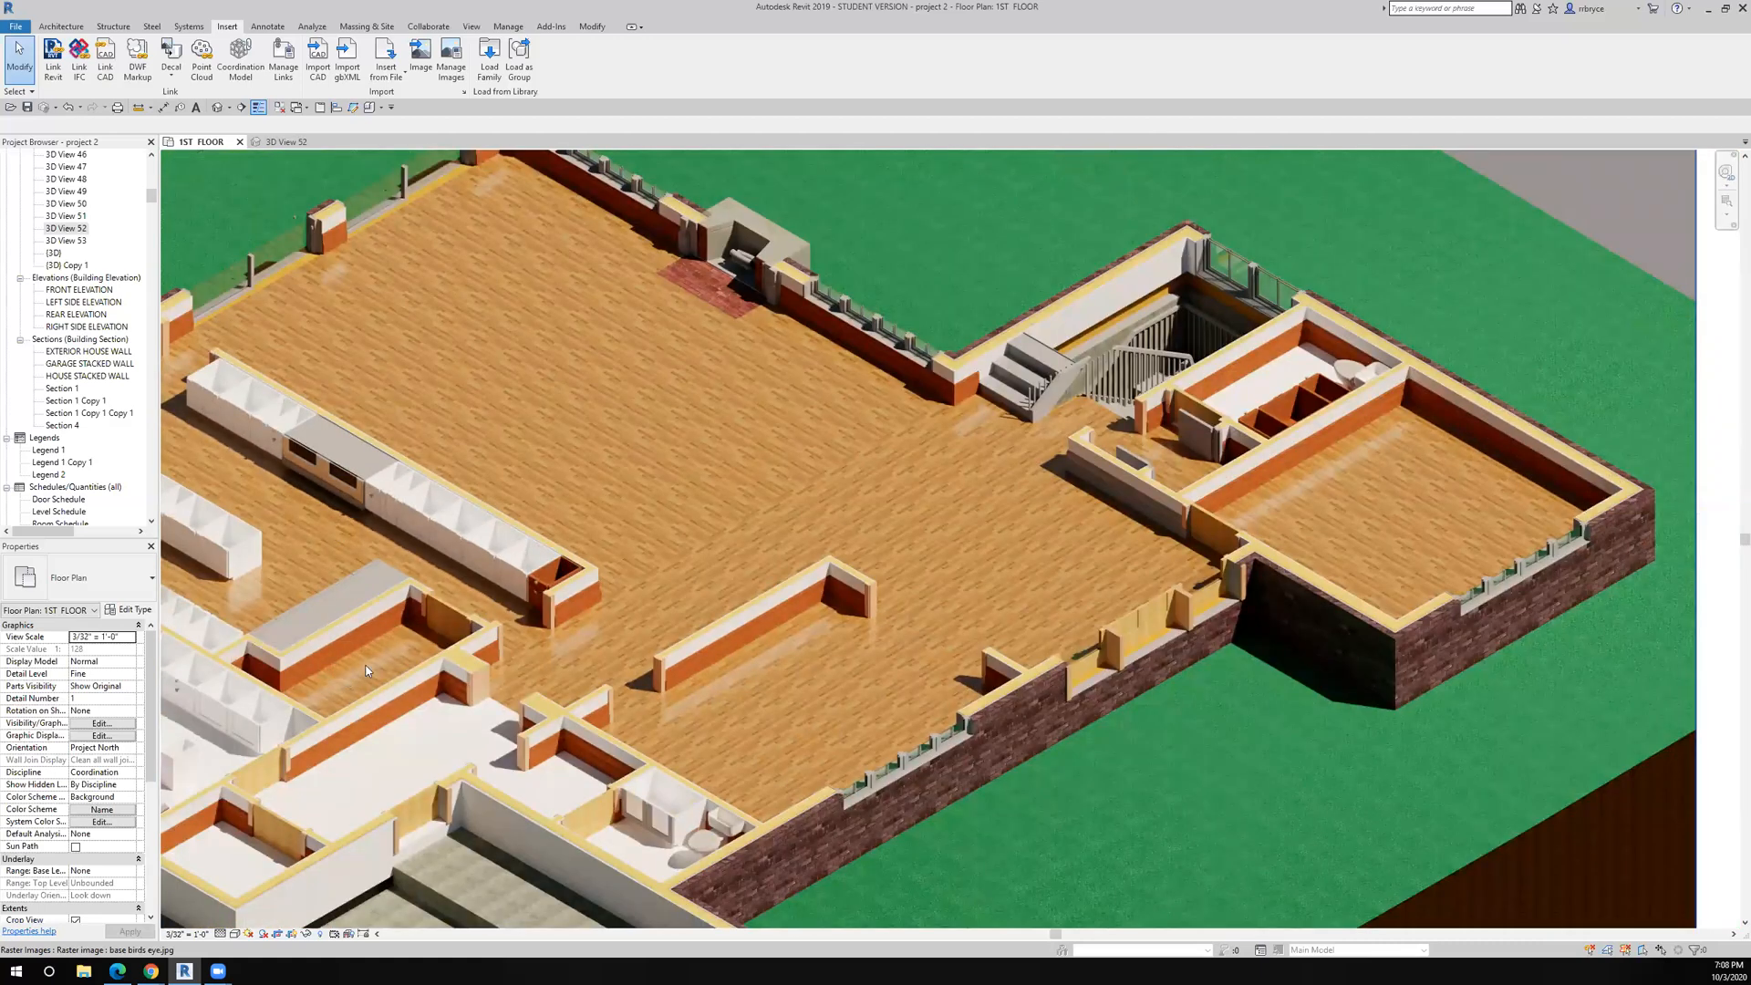
scroll(366, 672, down, 2)
scroll(417, 808, up, 5)
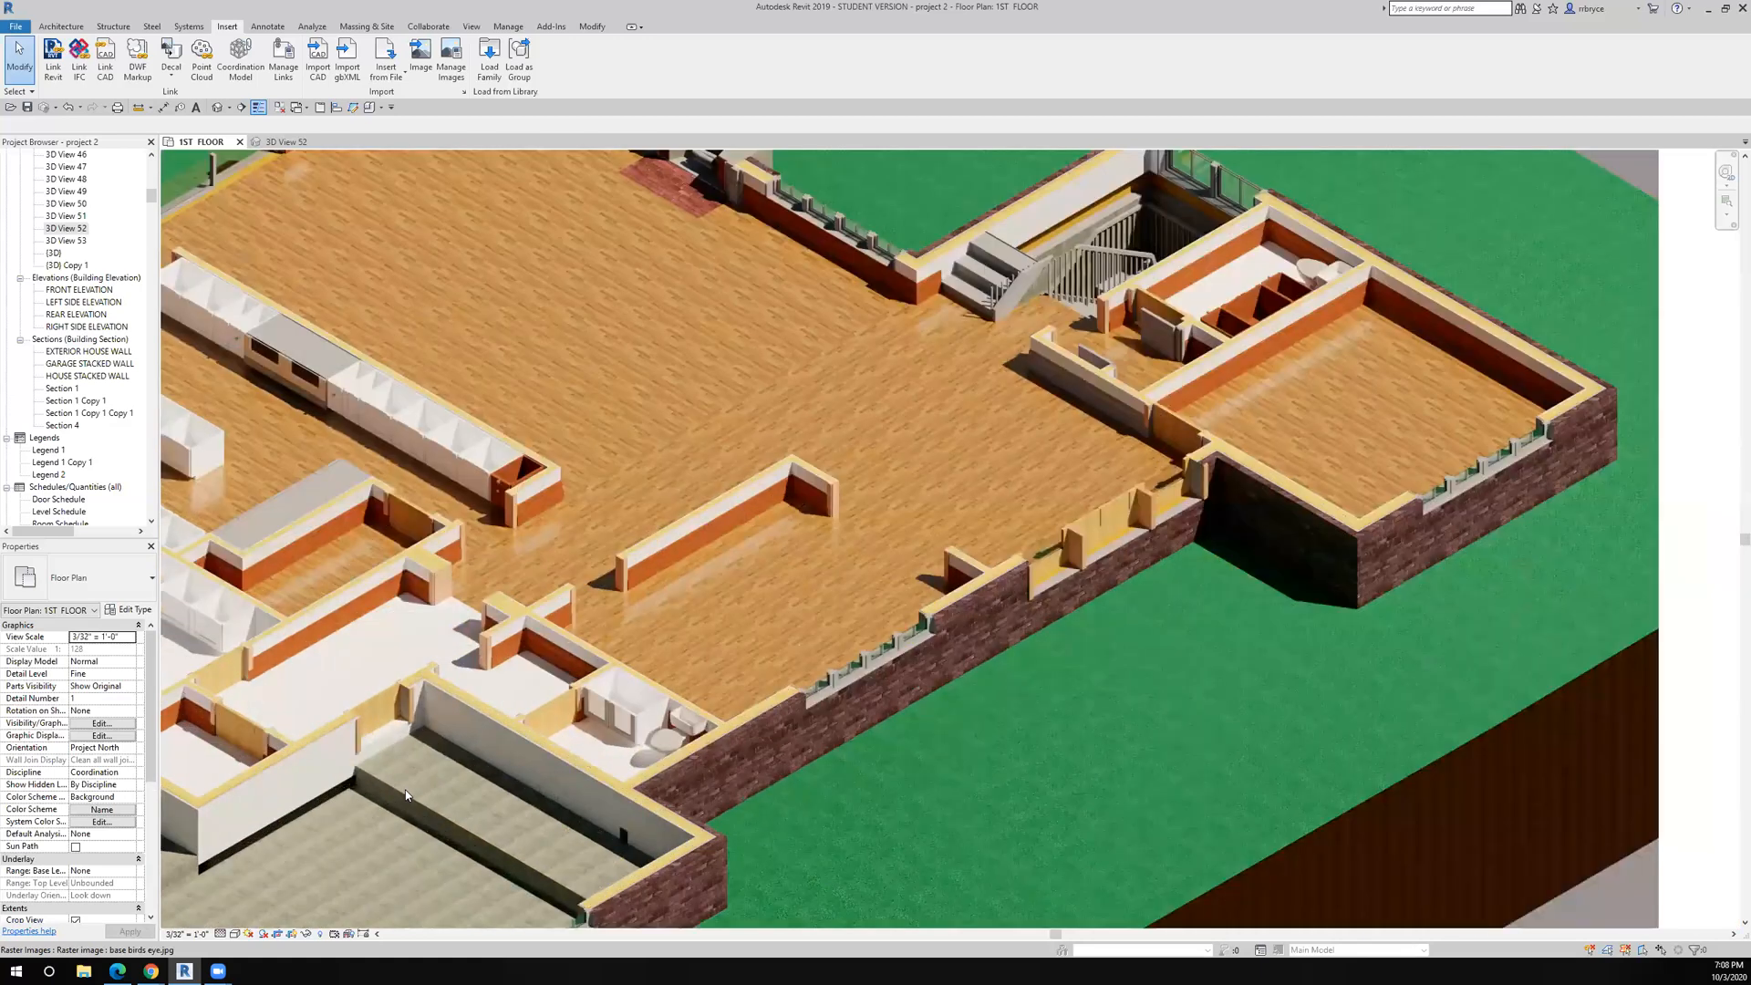
middle_drag(423, 778, 550, 761)
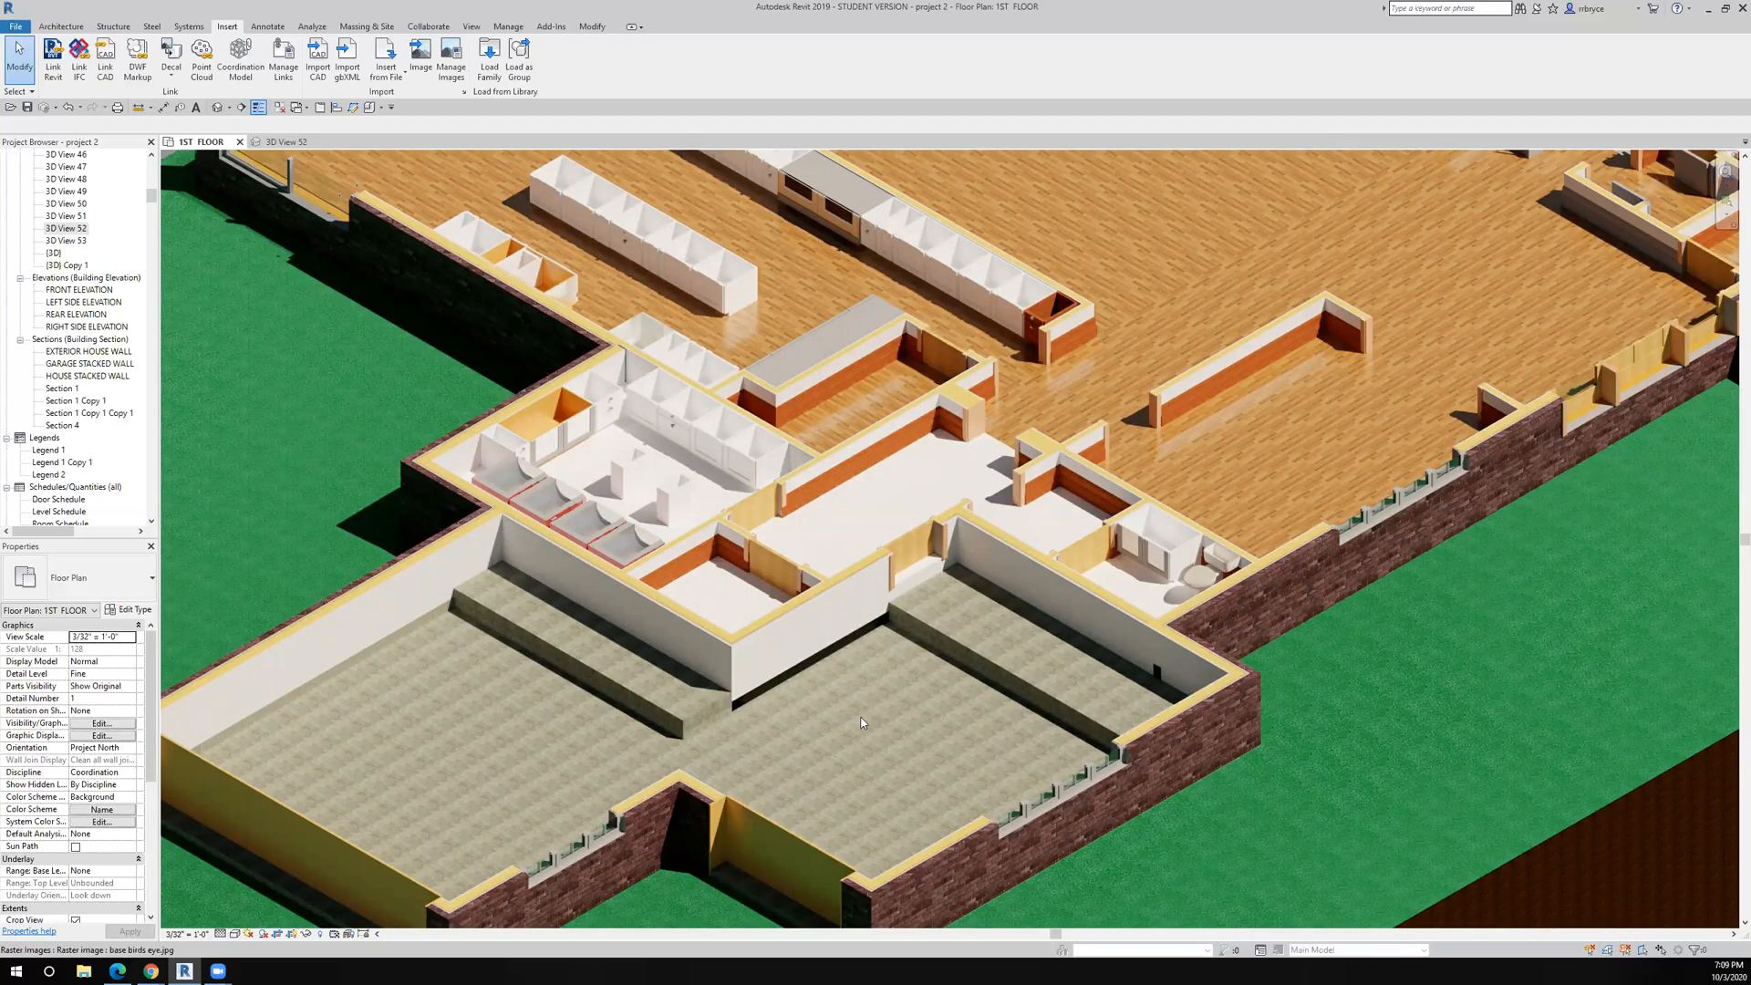
scroll(560, 743, up, 1)
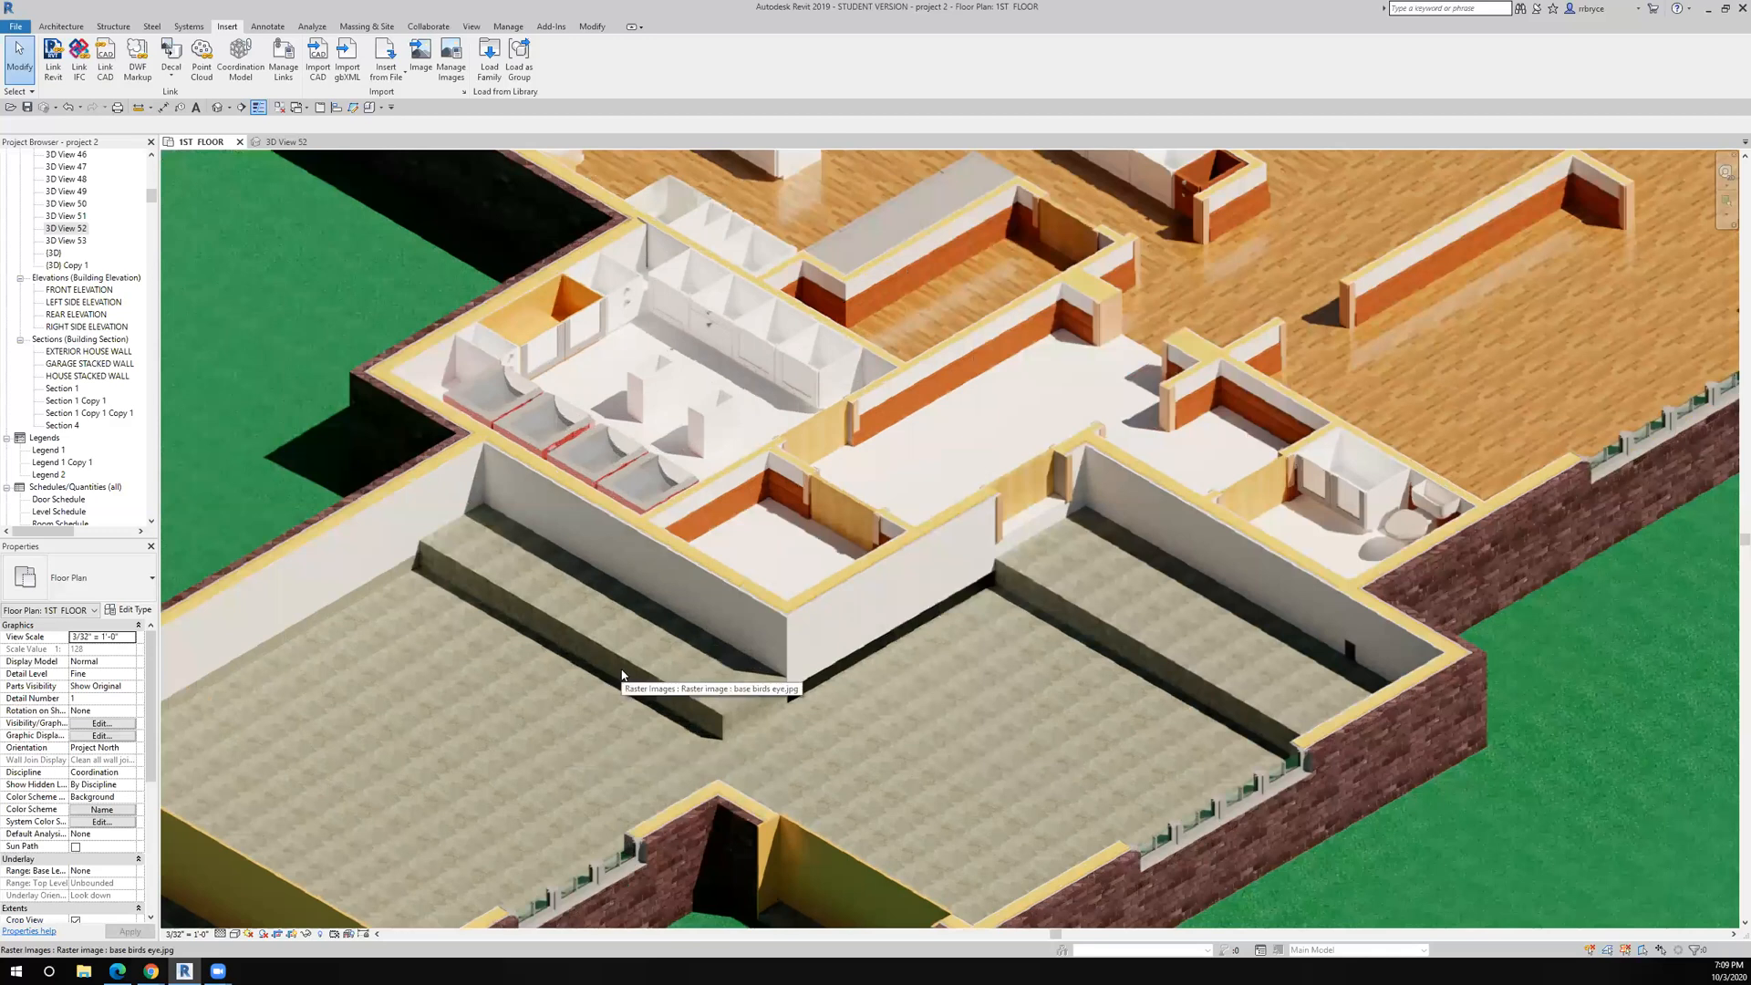
scroll(622, 675, down, 4)
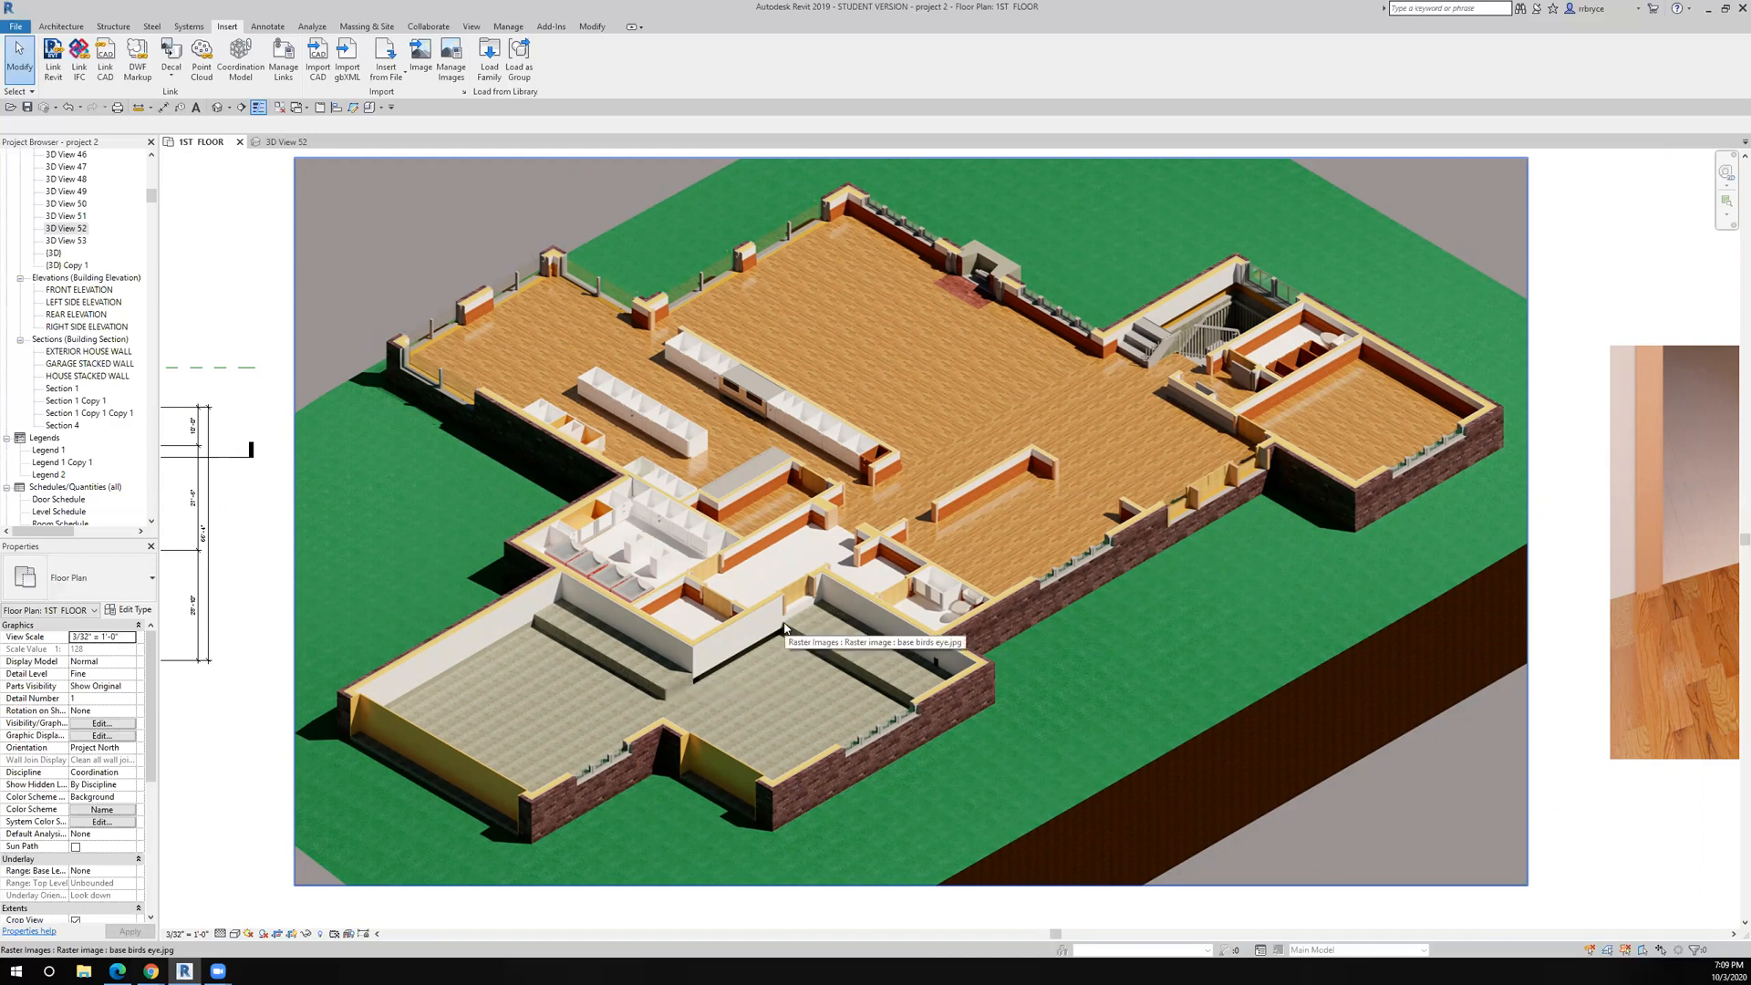
Inspect how the wood baseboard meets the door trim along the hallway wall in the bird's-eye rendering.
scroll(727, 570, up, 10)
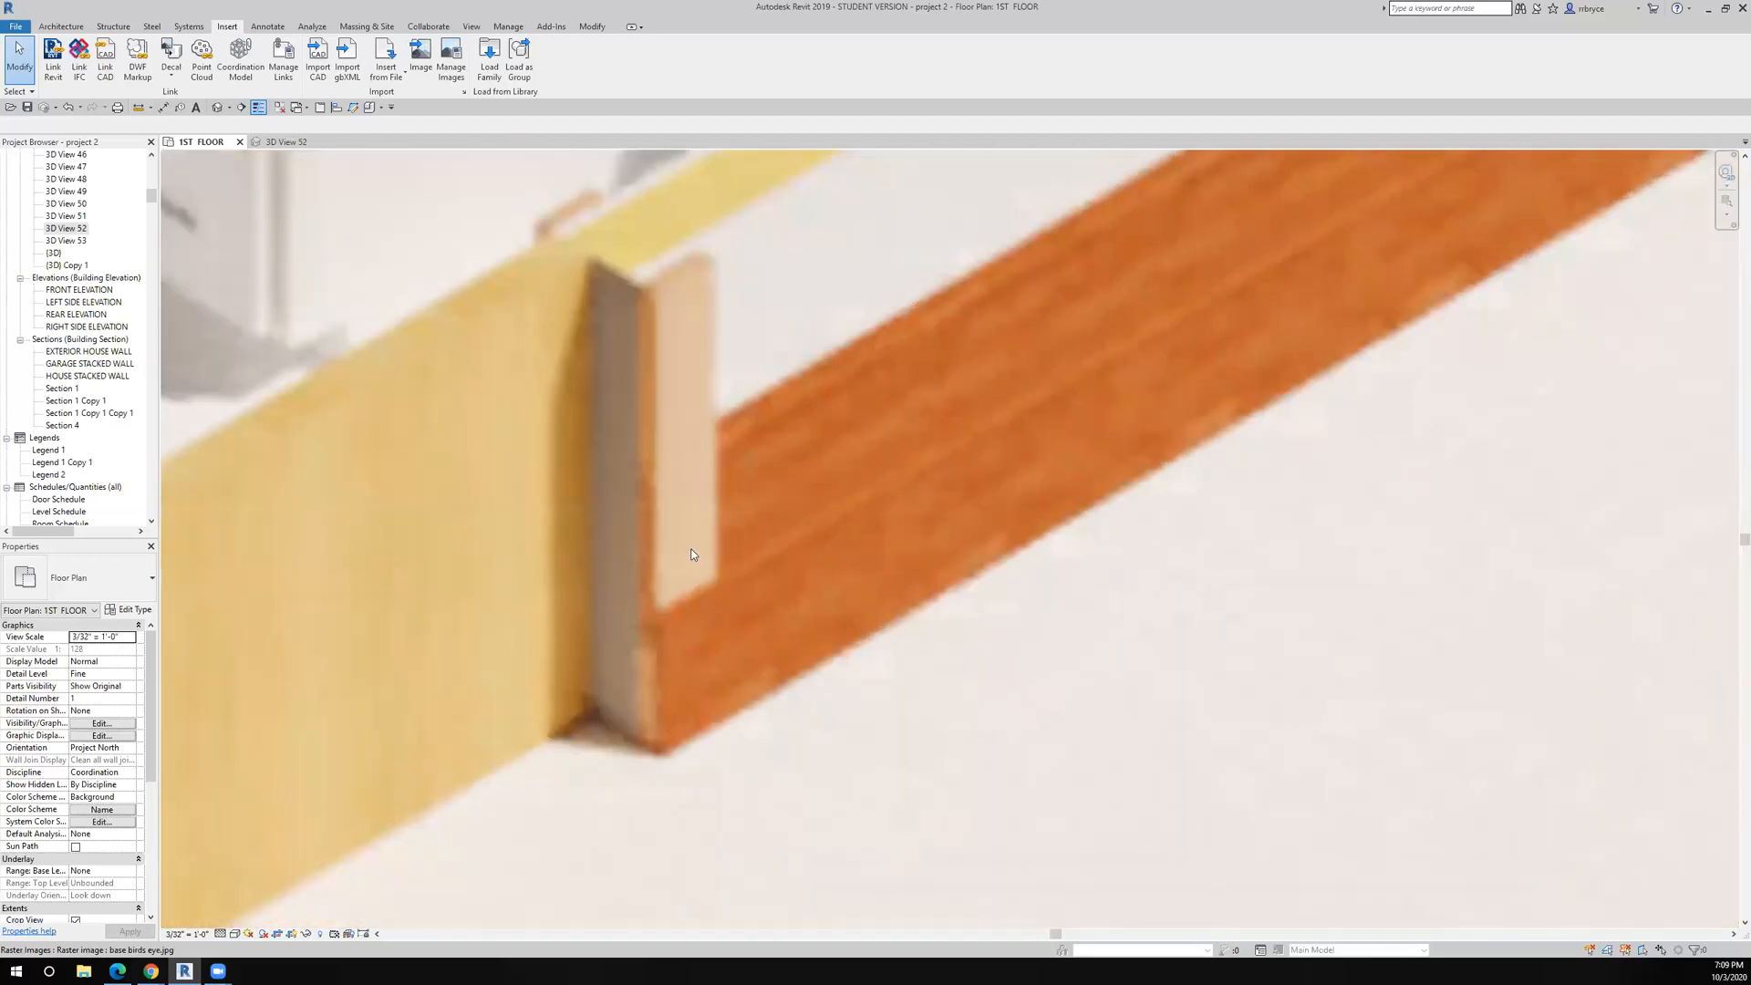
scroll(692, 554, down, 3)
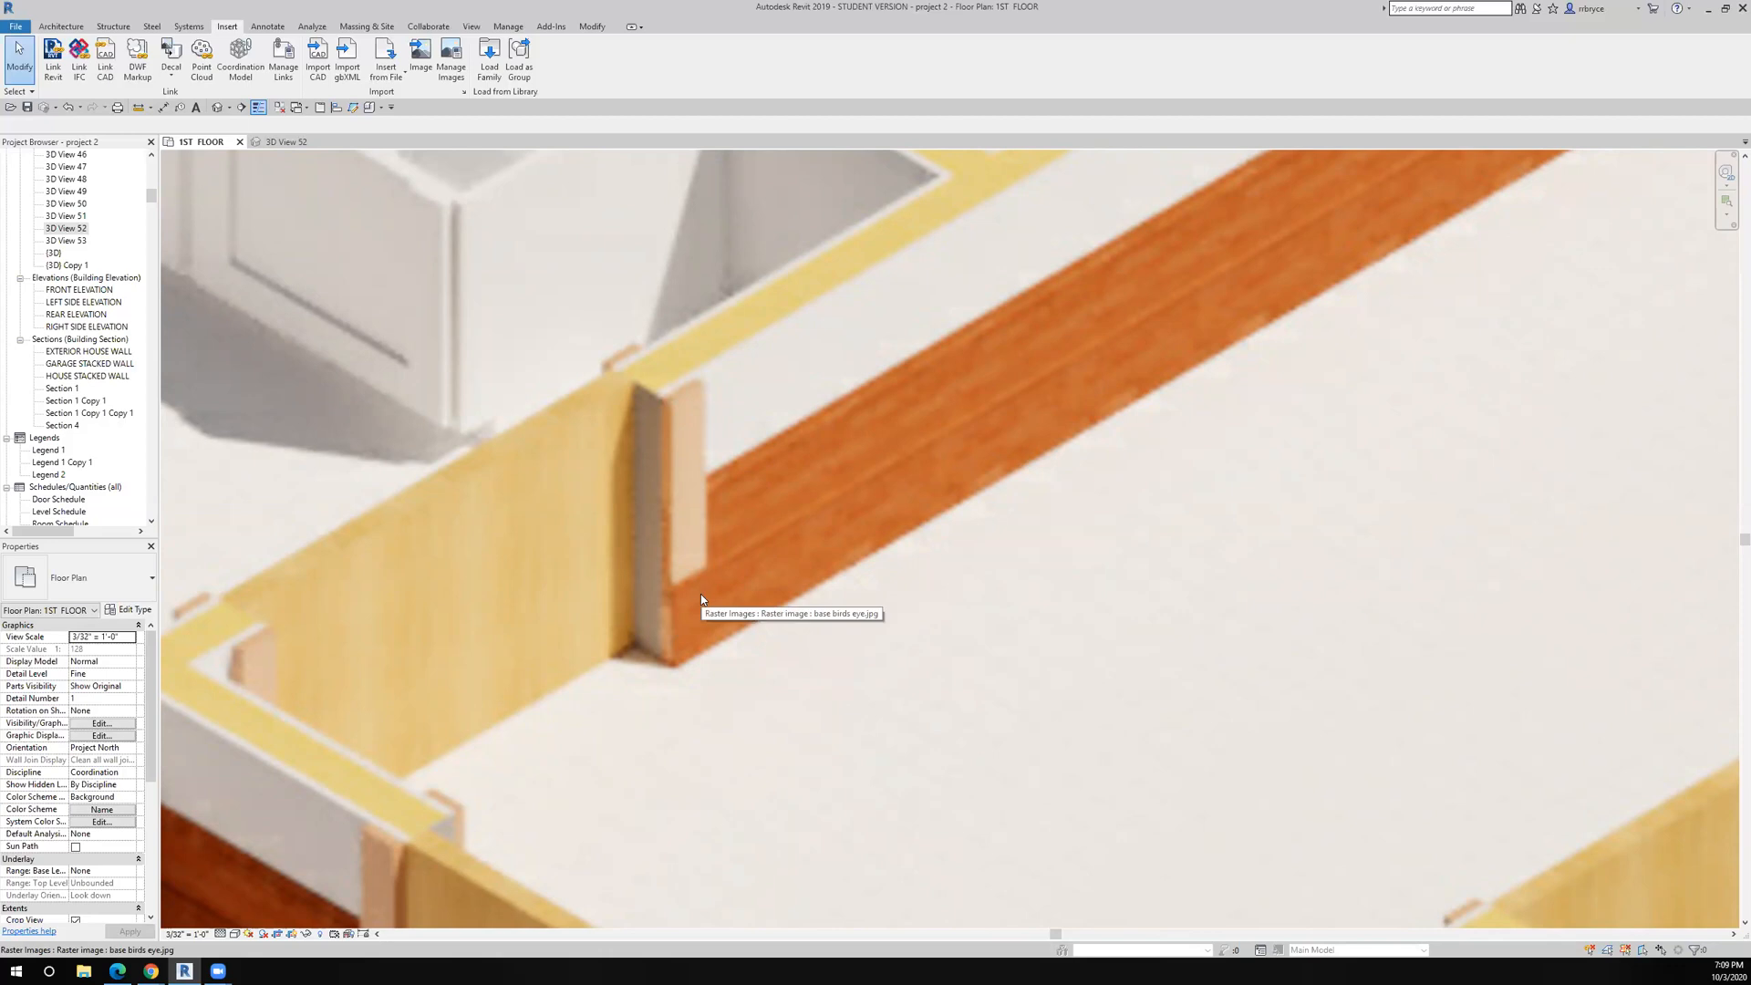
scroll(680, 552, down, 6)
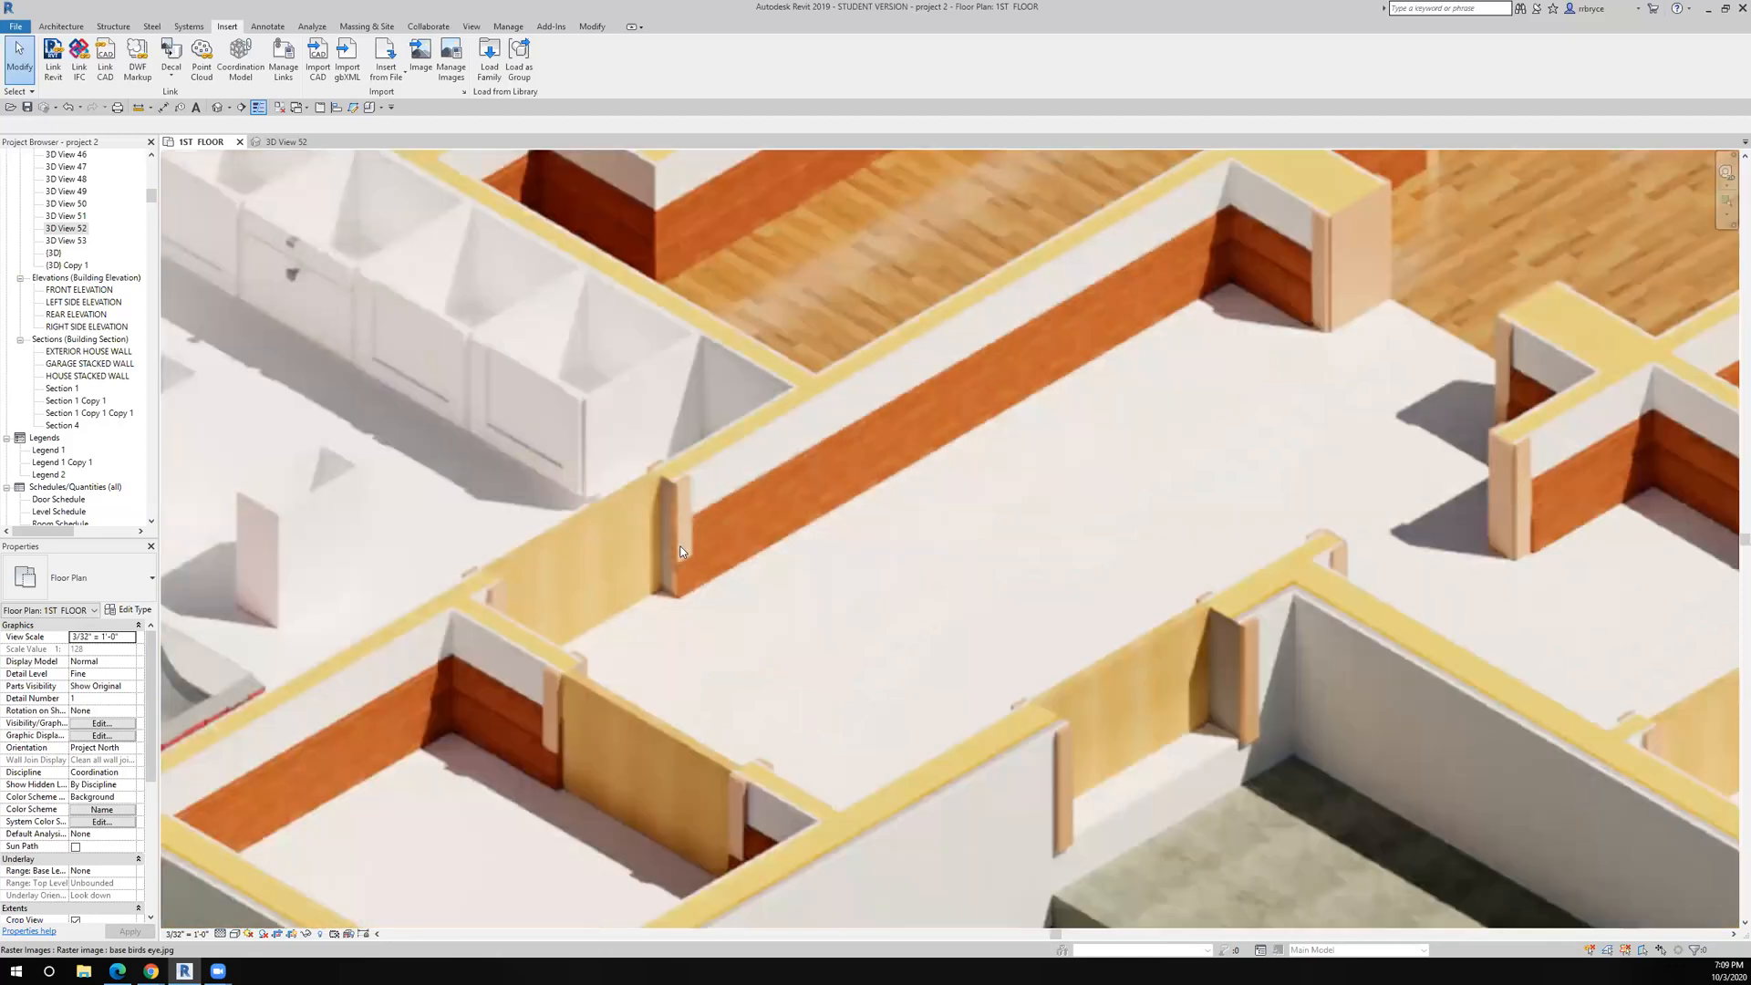
scroll(649, 626, down, 5)
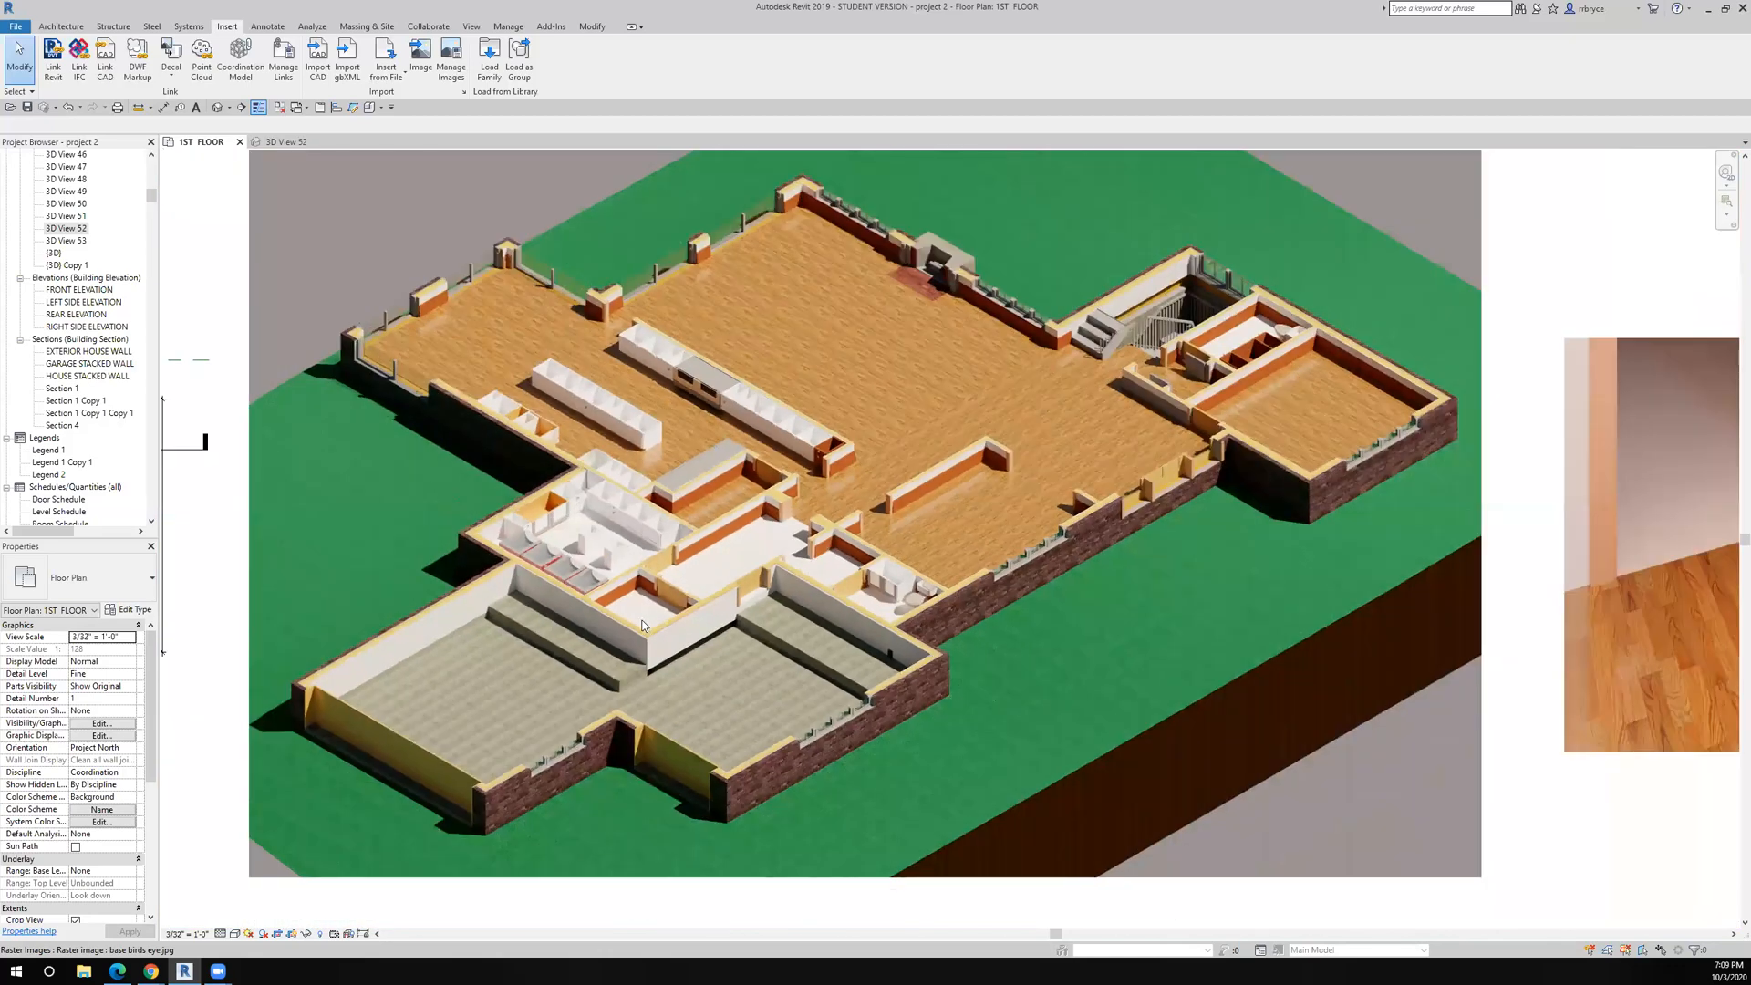
Open the Single-Flush door family for editing from the laundry room door in the floor plan, and show its Ground floor plan.
scroll(570, 629, up, 3)
scroll(565, 624, up, 7)
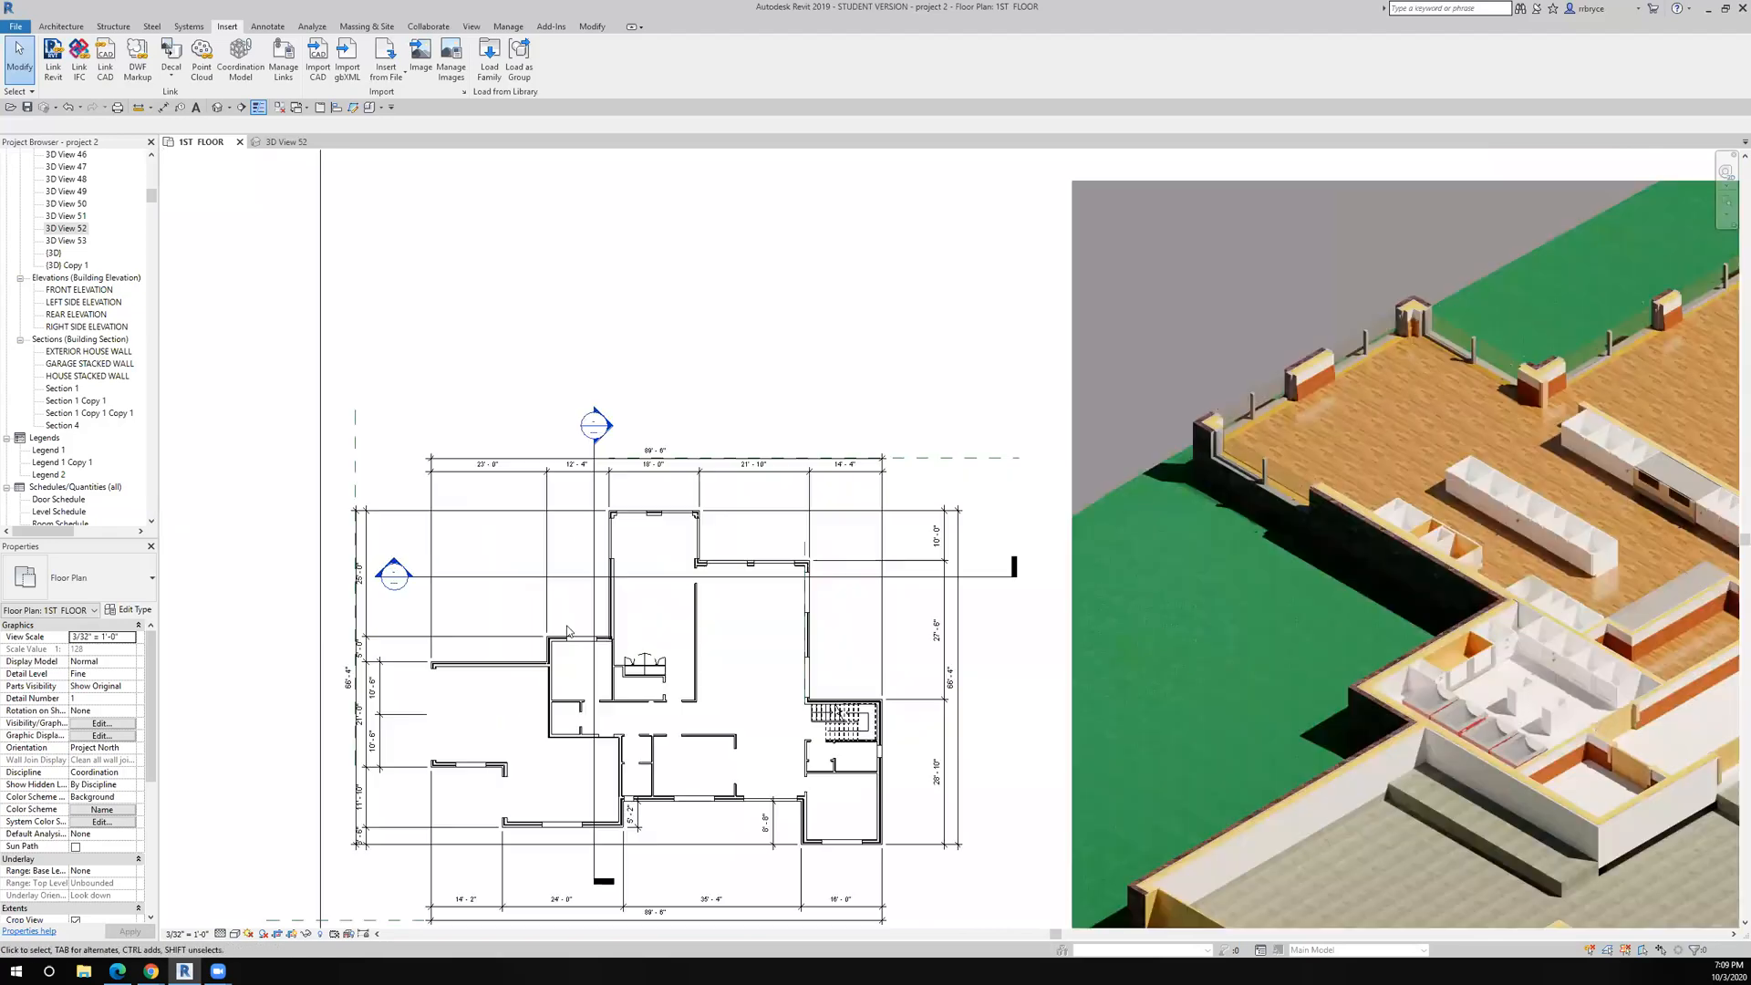
middle_drag(545, 559, 485, 300)
scroll(594, 585, up, 2)
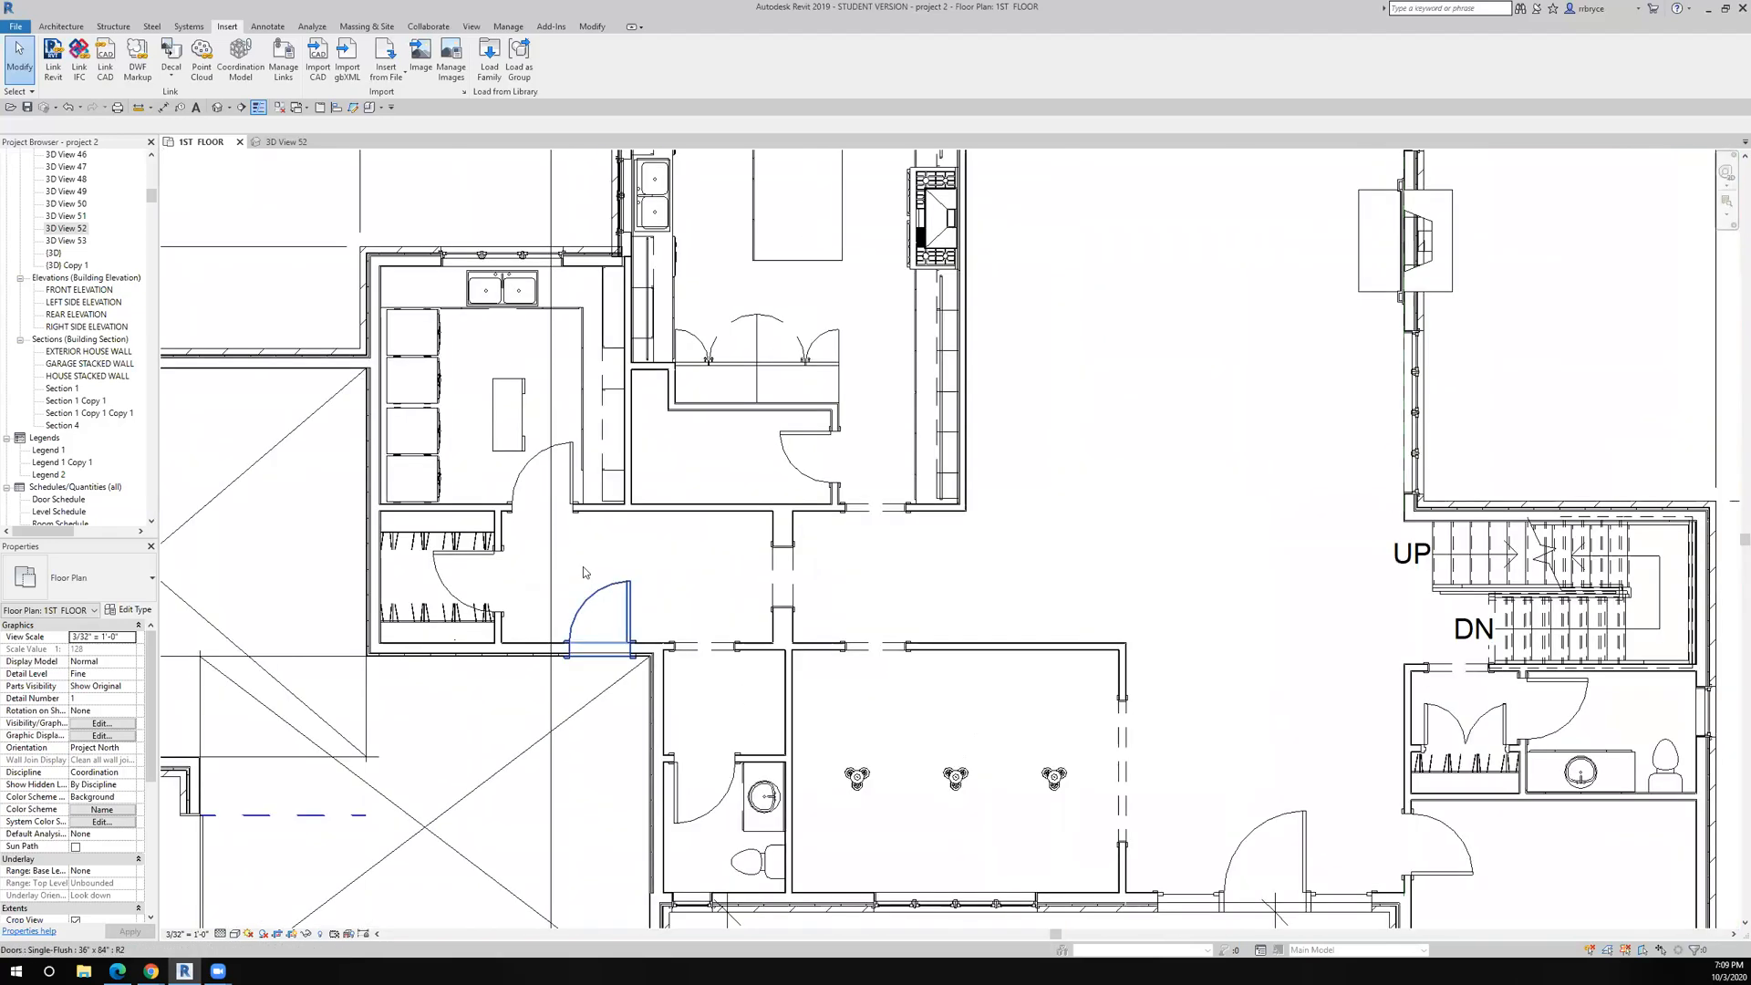
click(530, 473)
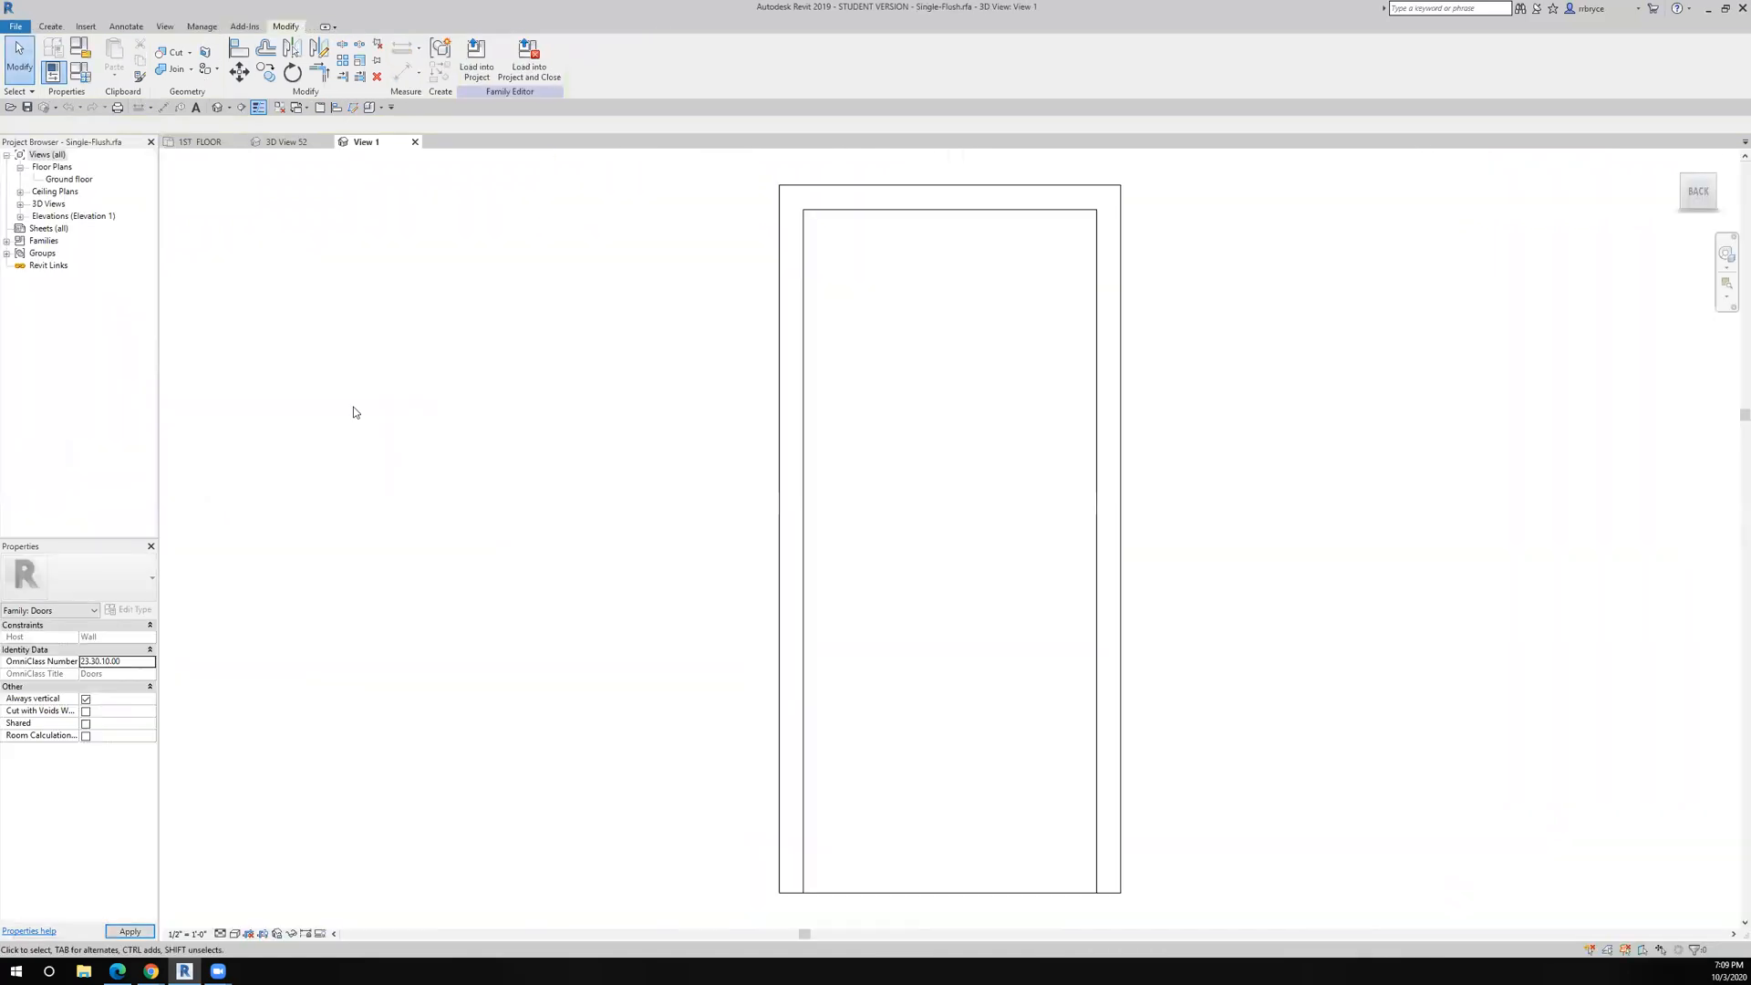
double_click(60, 180)
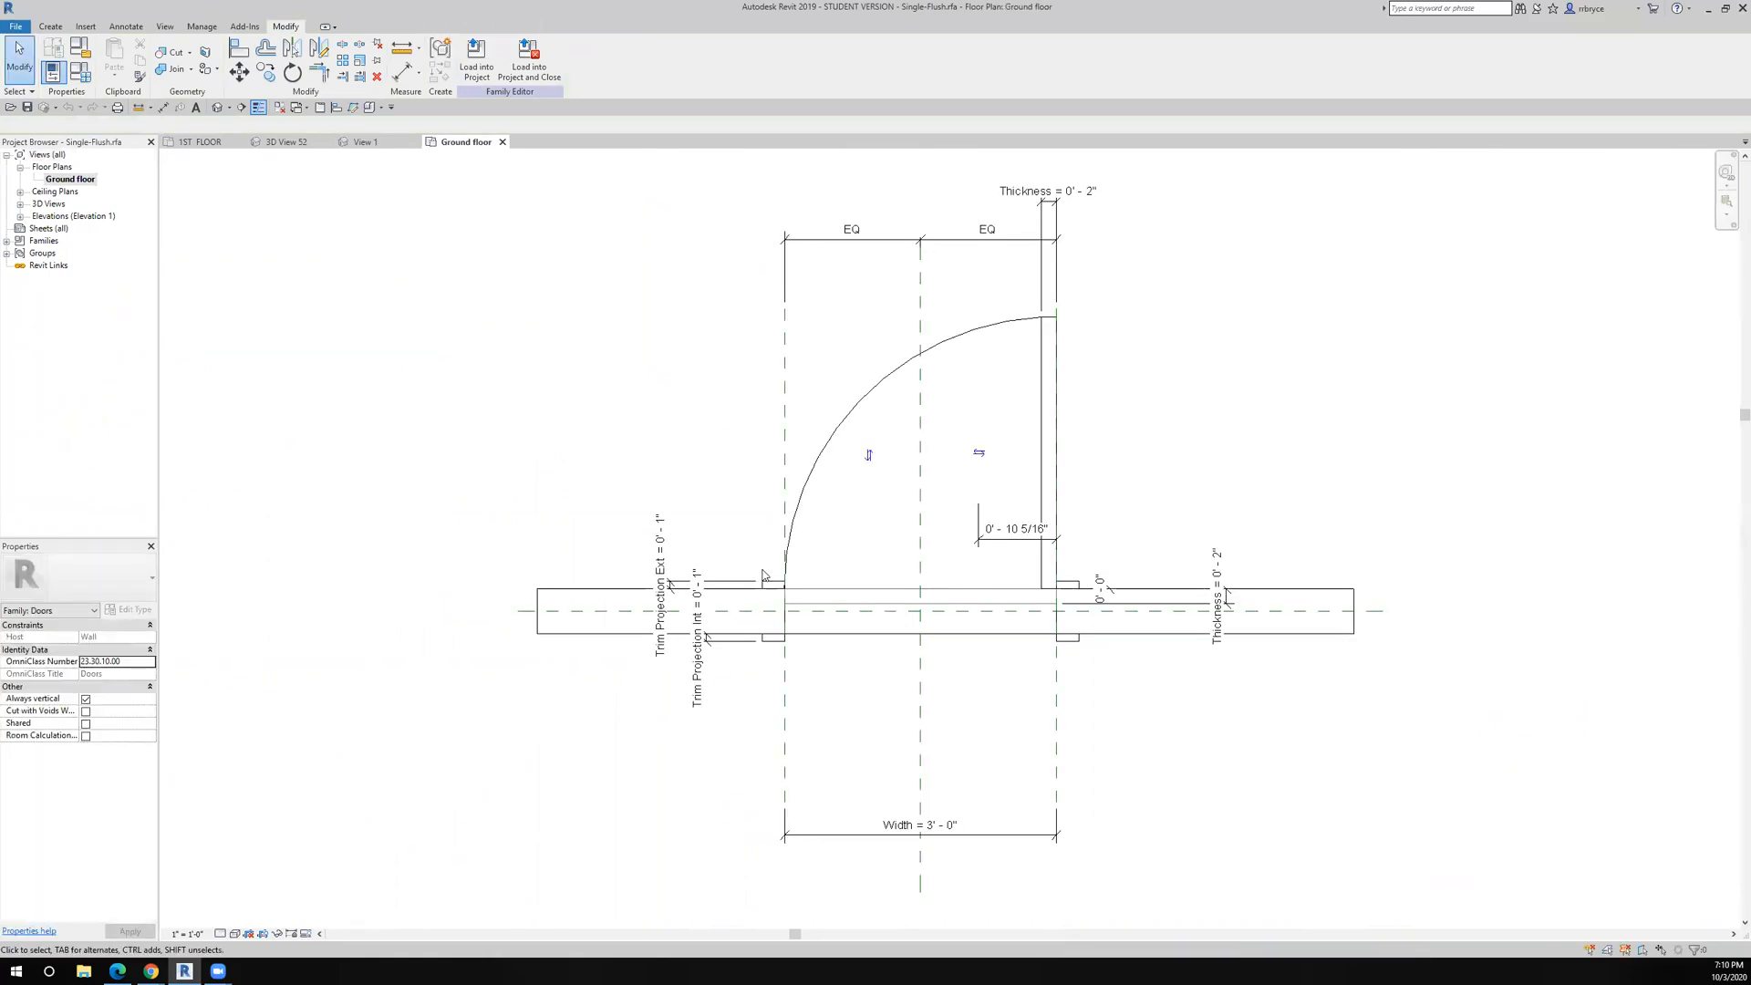
Check that the exterior and interior door trims are set to display in Plan/RCP and when cut in Plan/RCP.
click(769, 584)
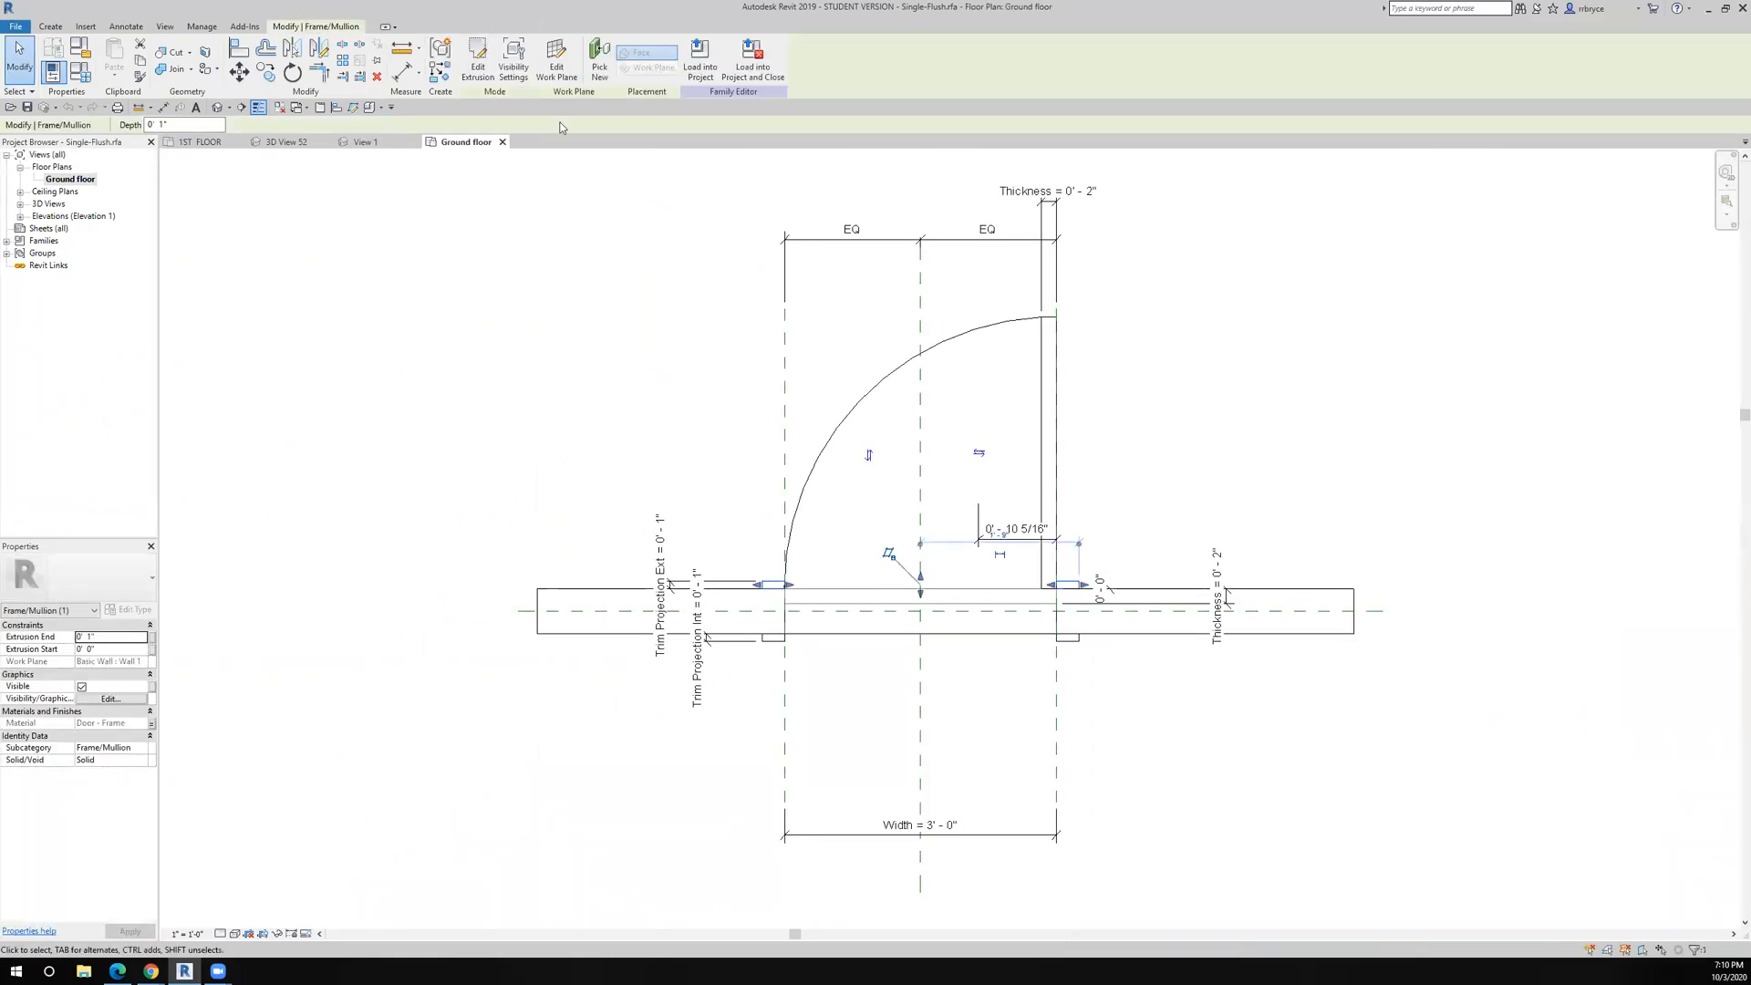
click(512, 62)
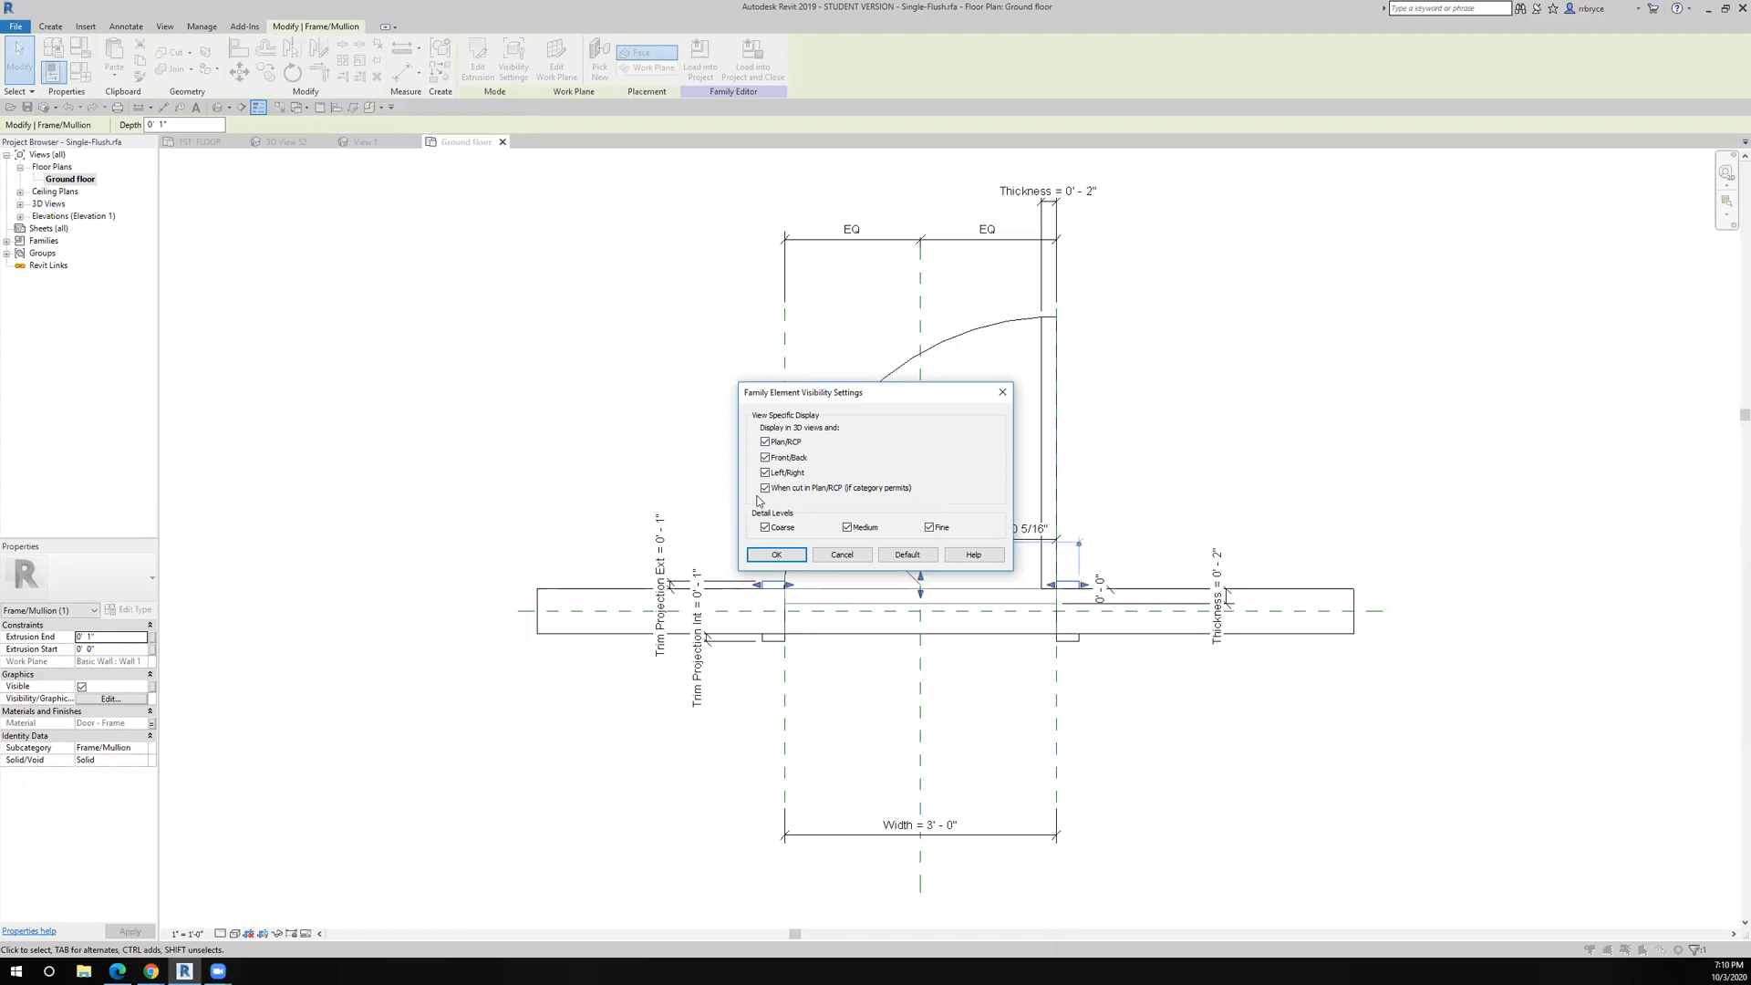
click(790, 557)
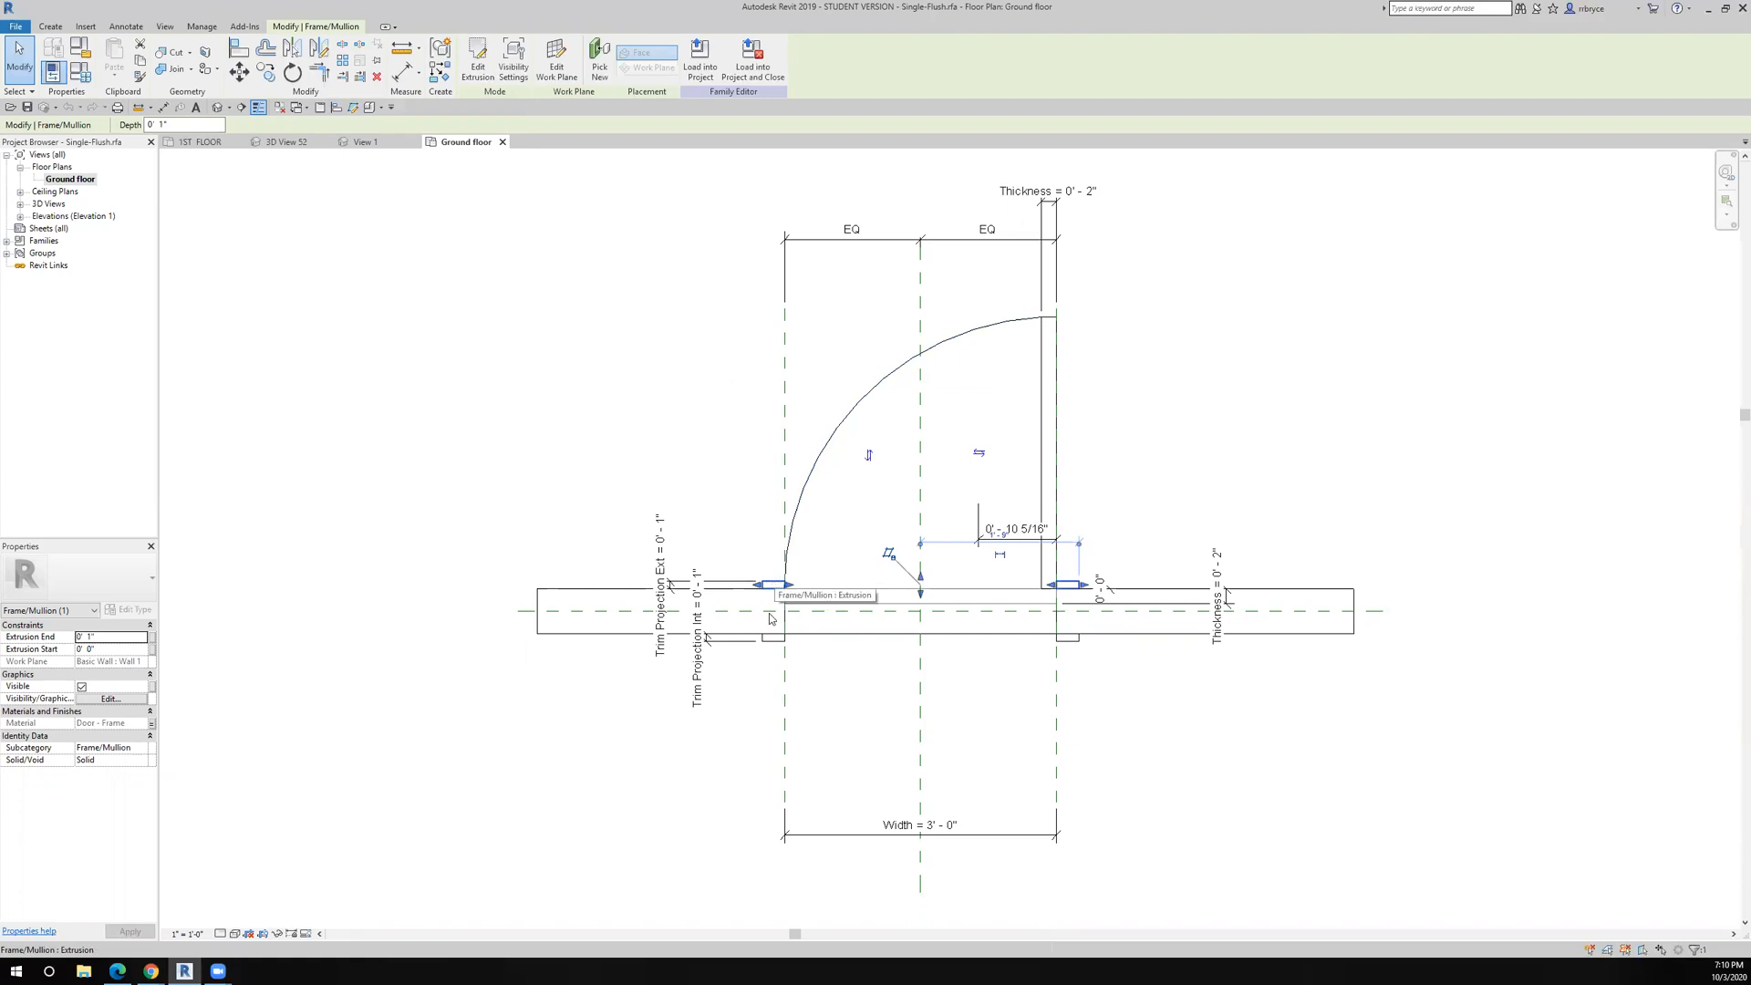
click(769, 644)
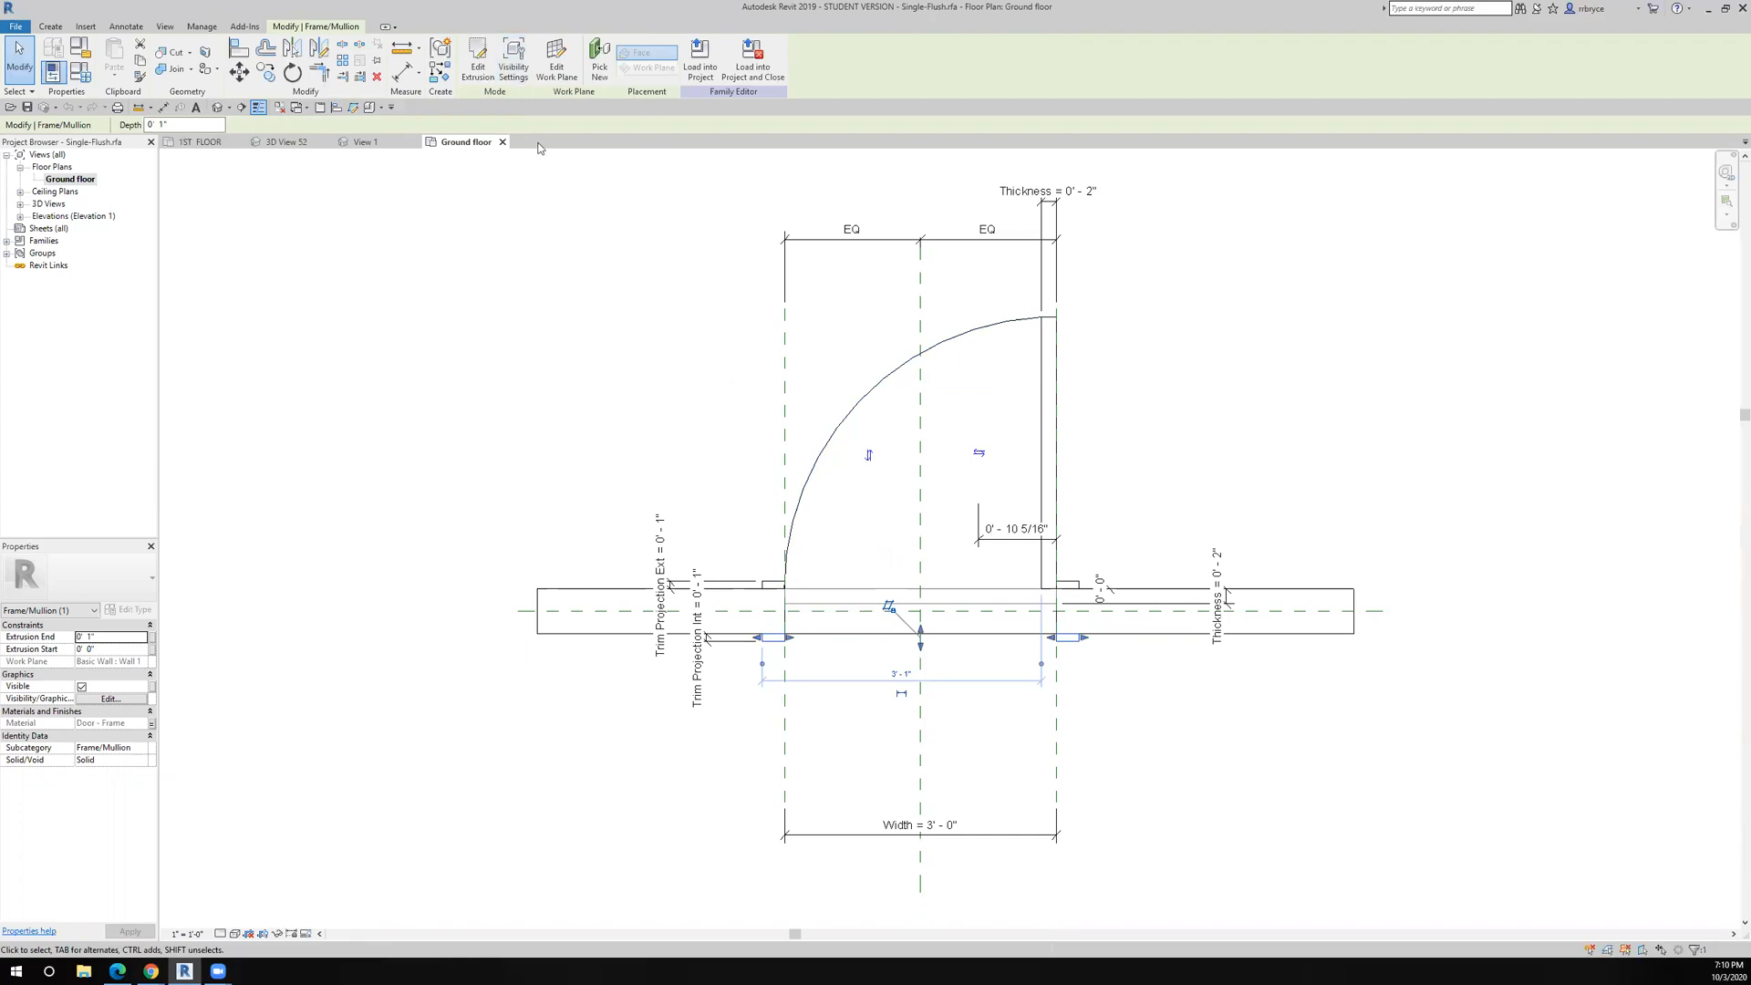
click(514, 59)
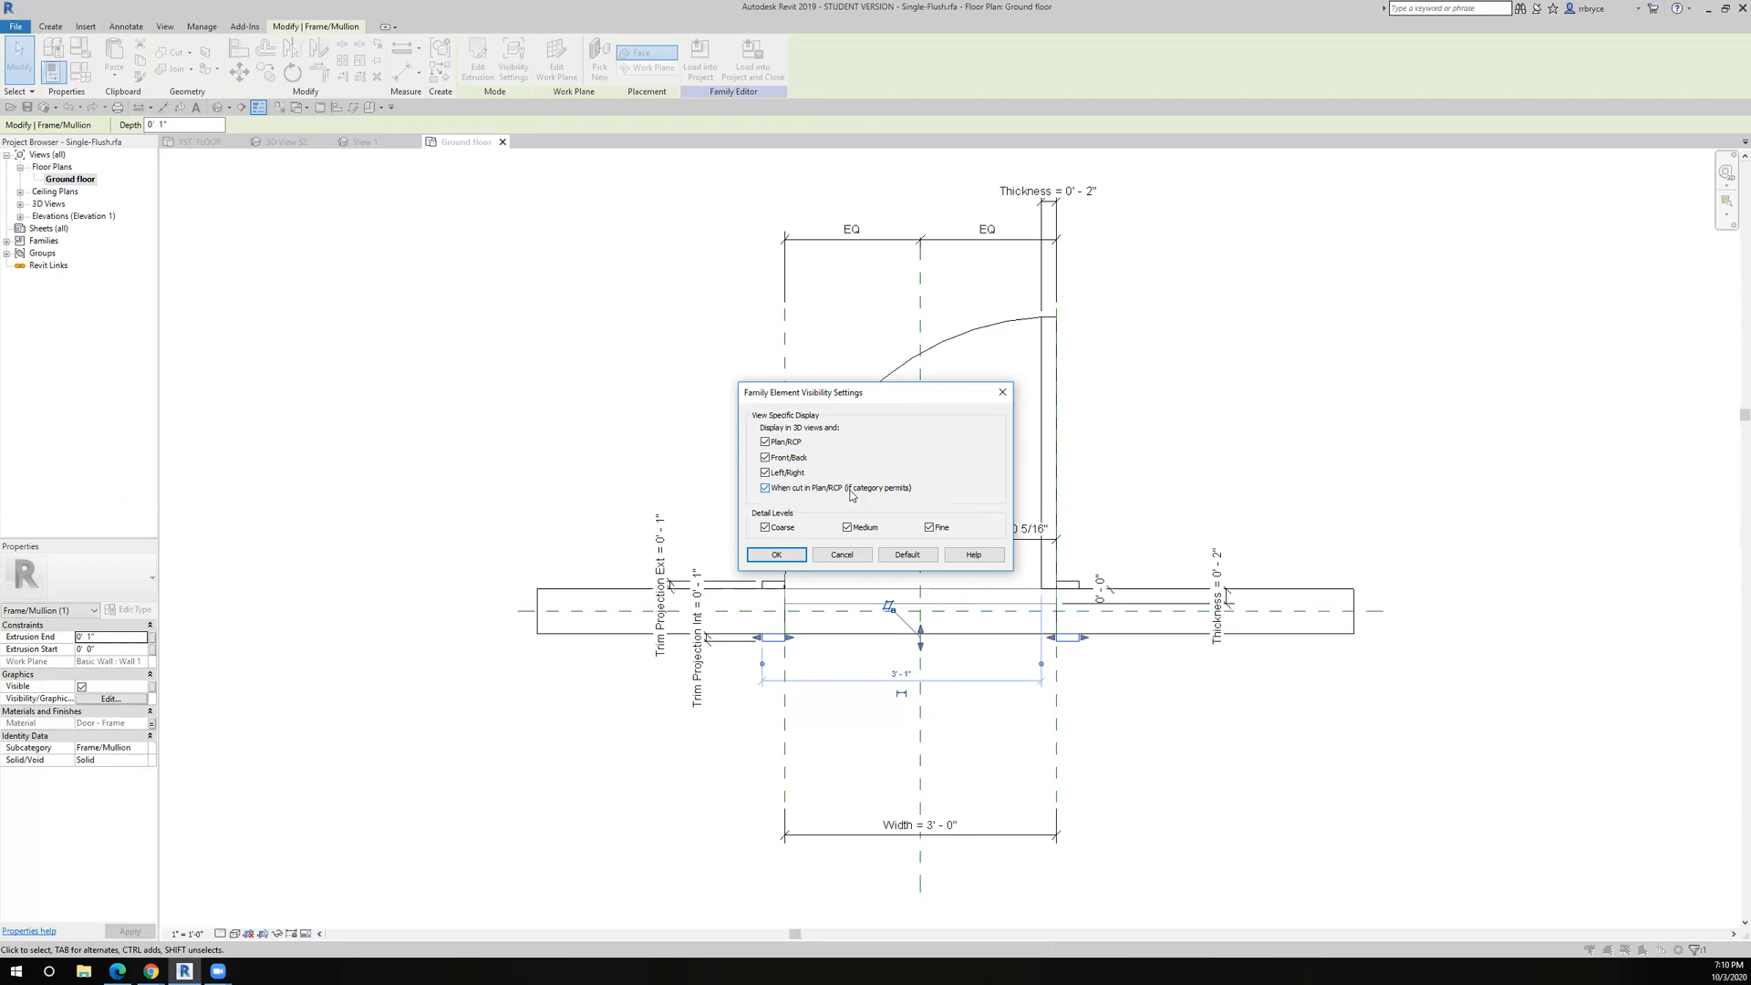
click(777, 555)
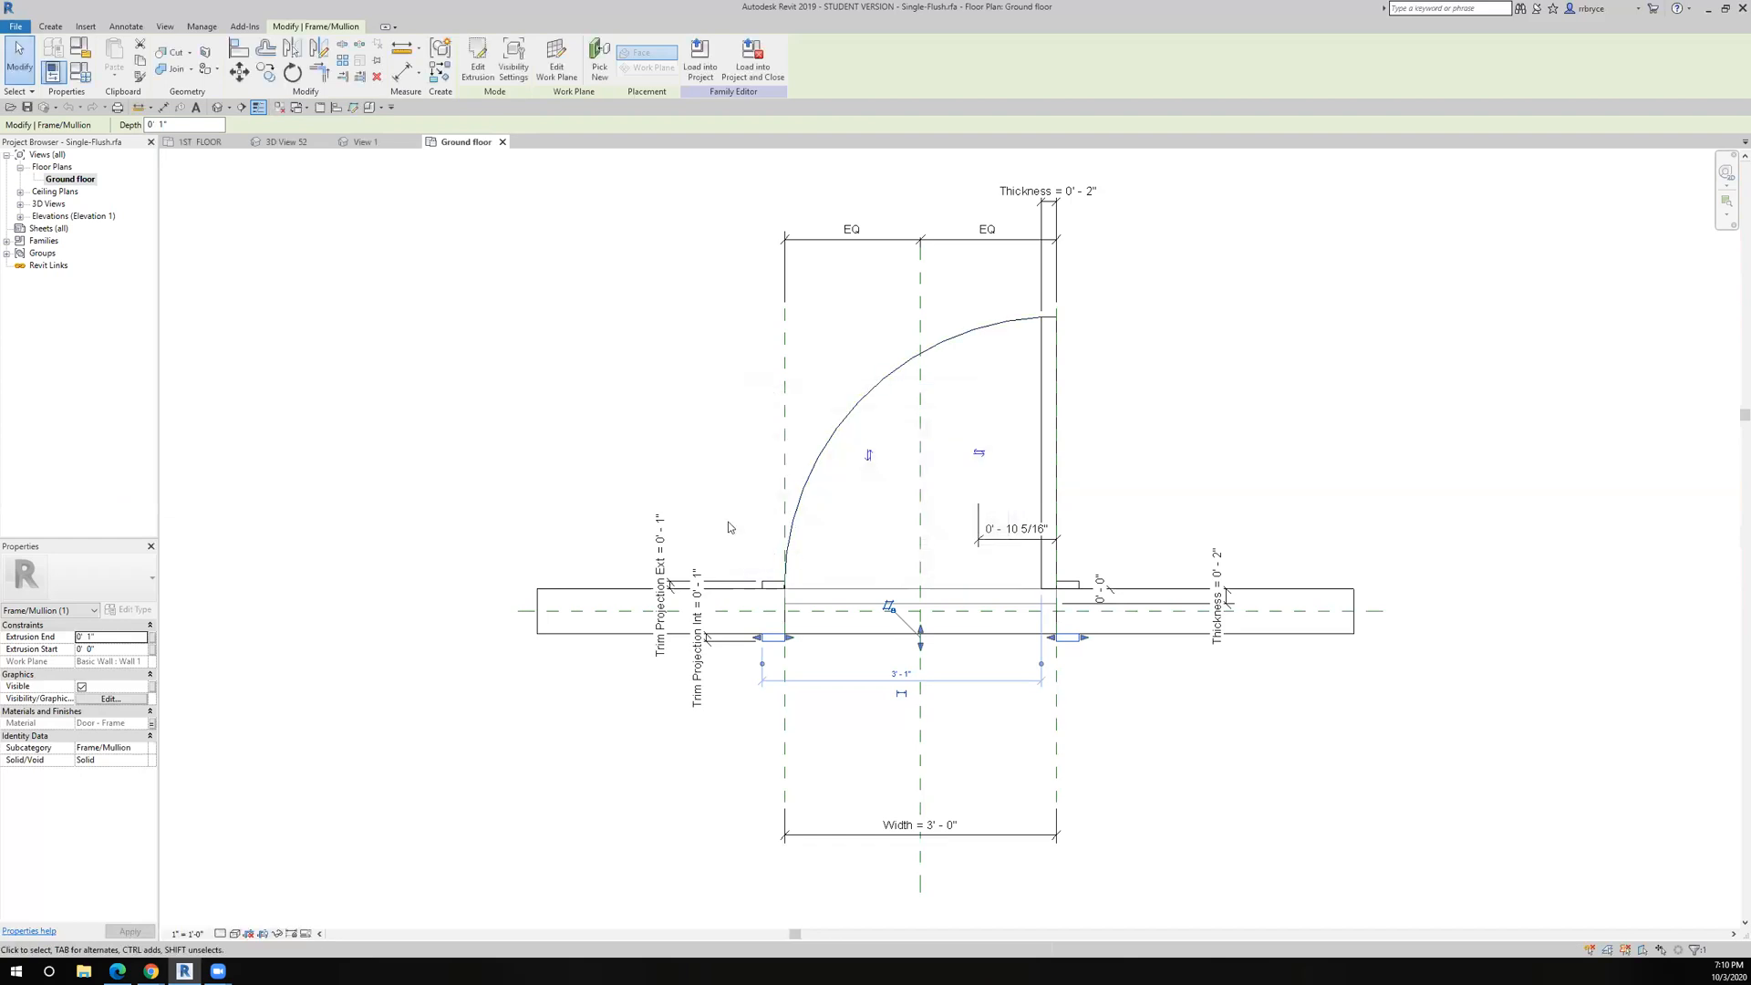
Load the Single-Flush door family into the project and return to the 1ST FLOOR plan.
click(699, 57)
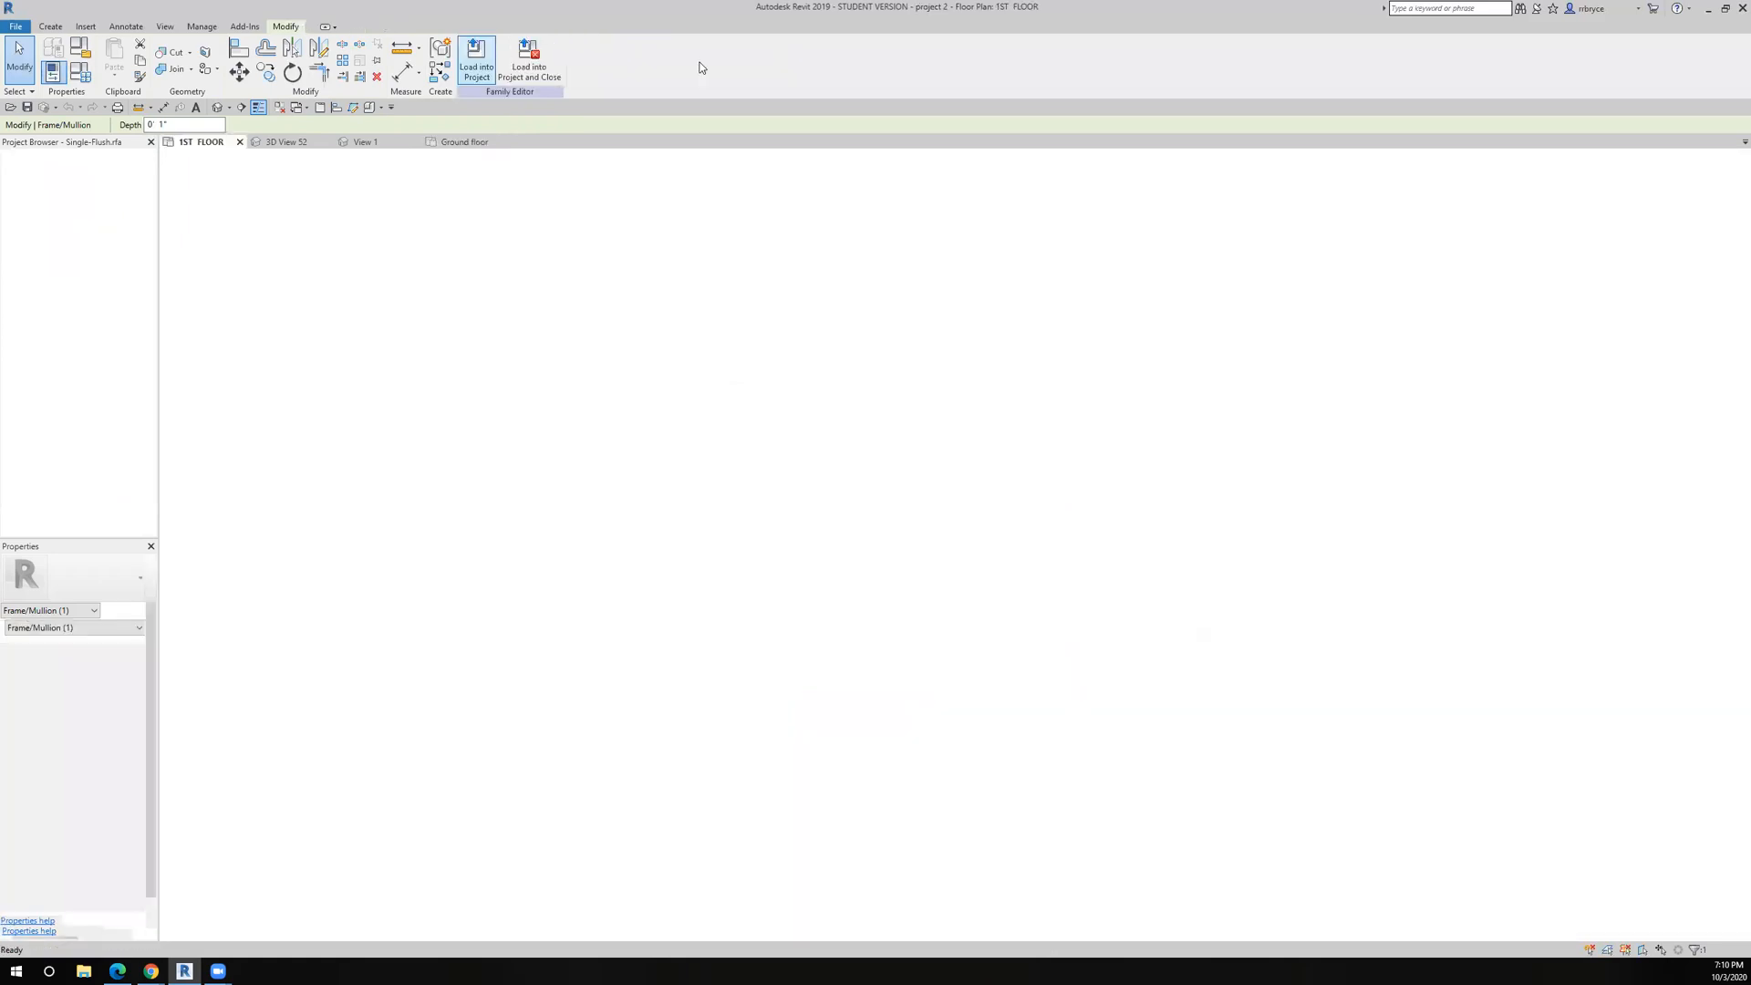
scroll(866, 572, down, 2)
scroll(867, 573, up, 2)
scroll(867, 578, up, 2)
scroll(945, 516, up, 2)
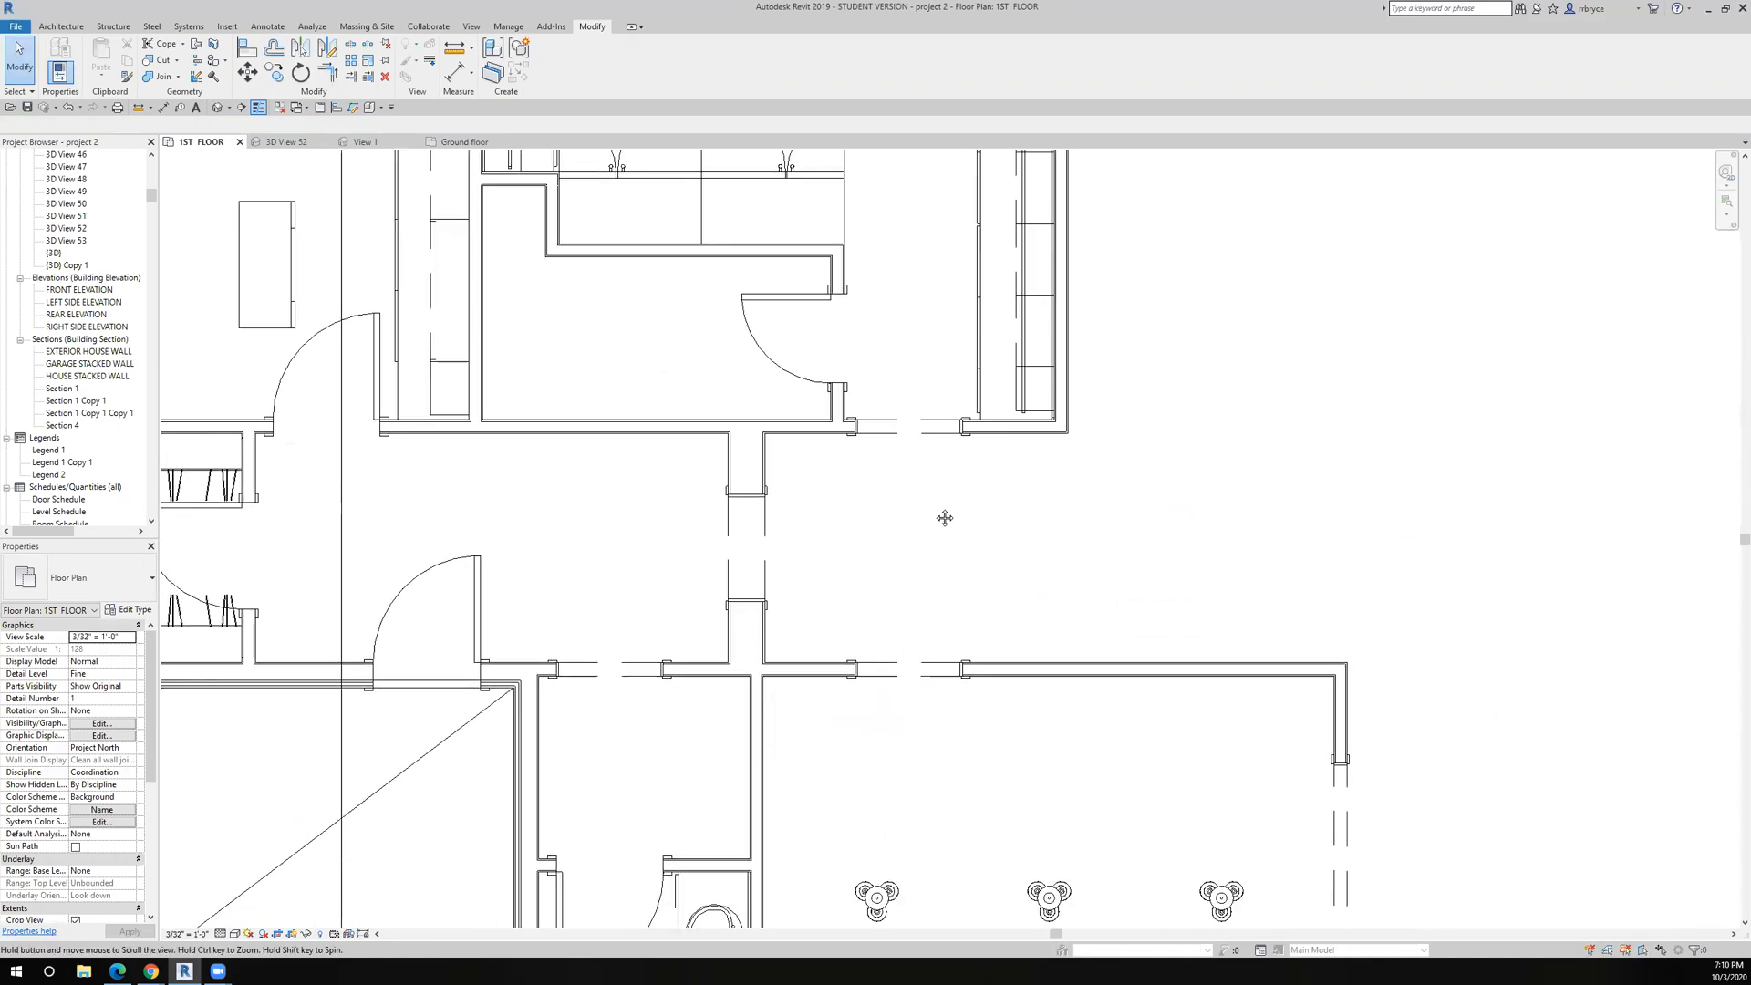
Examine the trim shown in plan at the hallway, closet and laundry room doors on the first floor.
scroll(999, 675, down, 3)
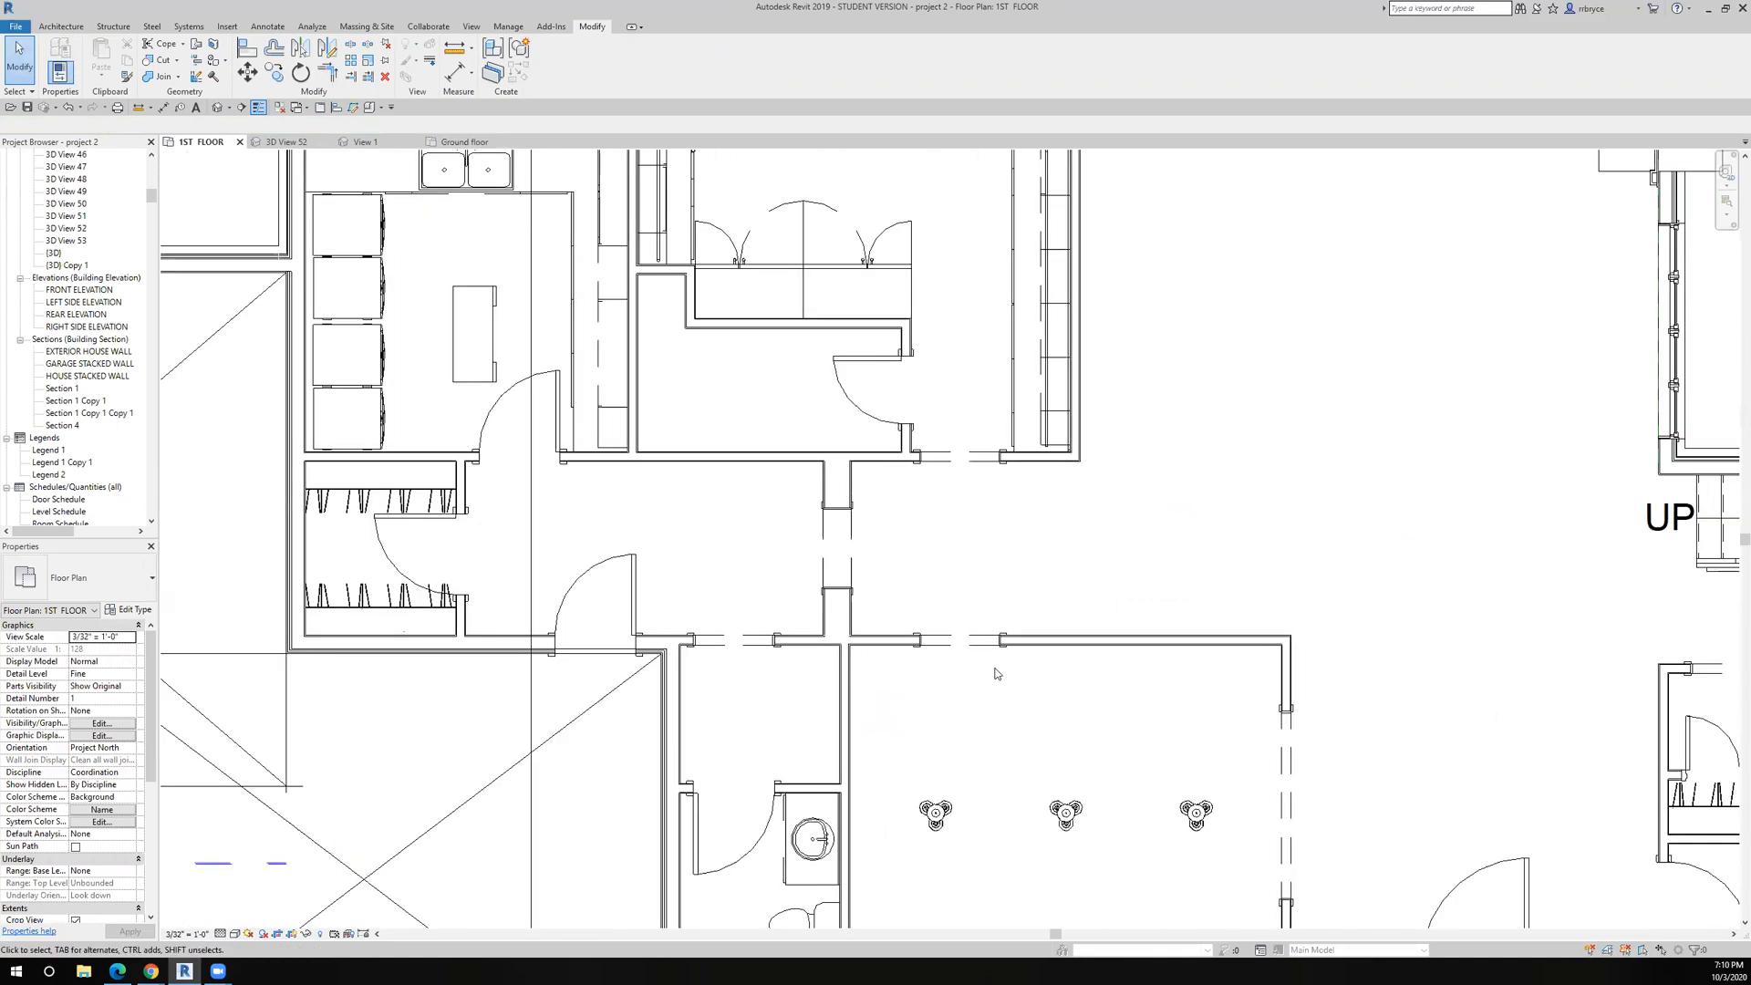
scroll(764, 655, up, 2)
scroll(832, 659, up, 2)
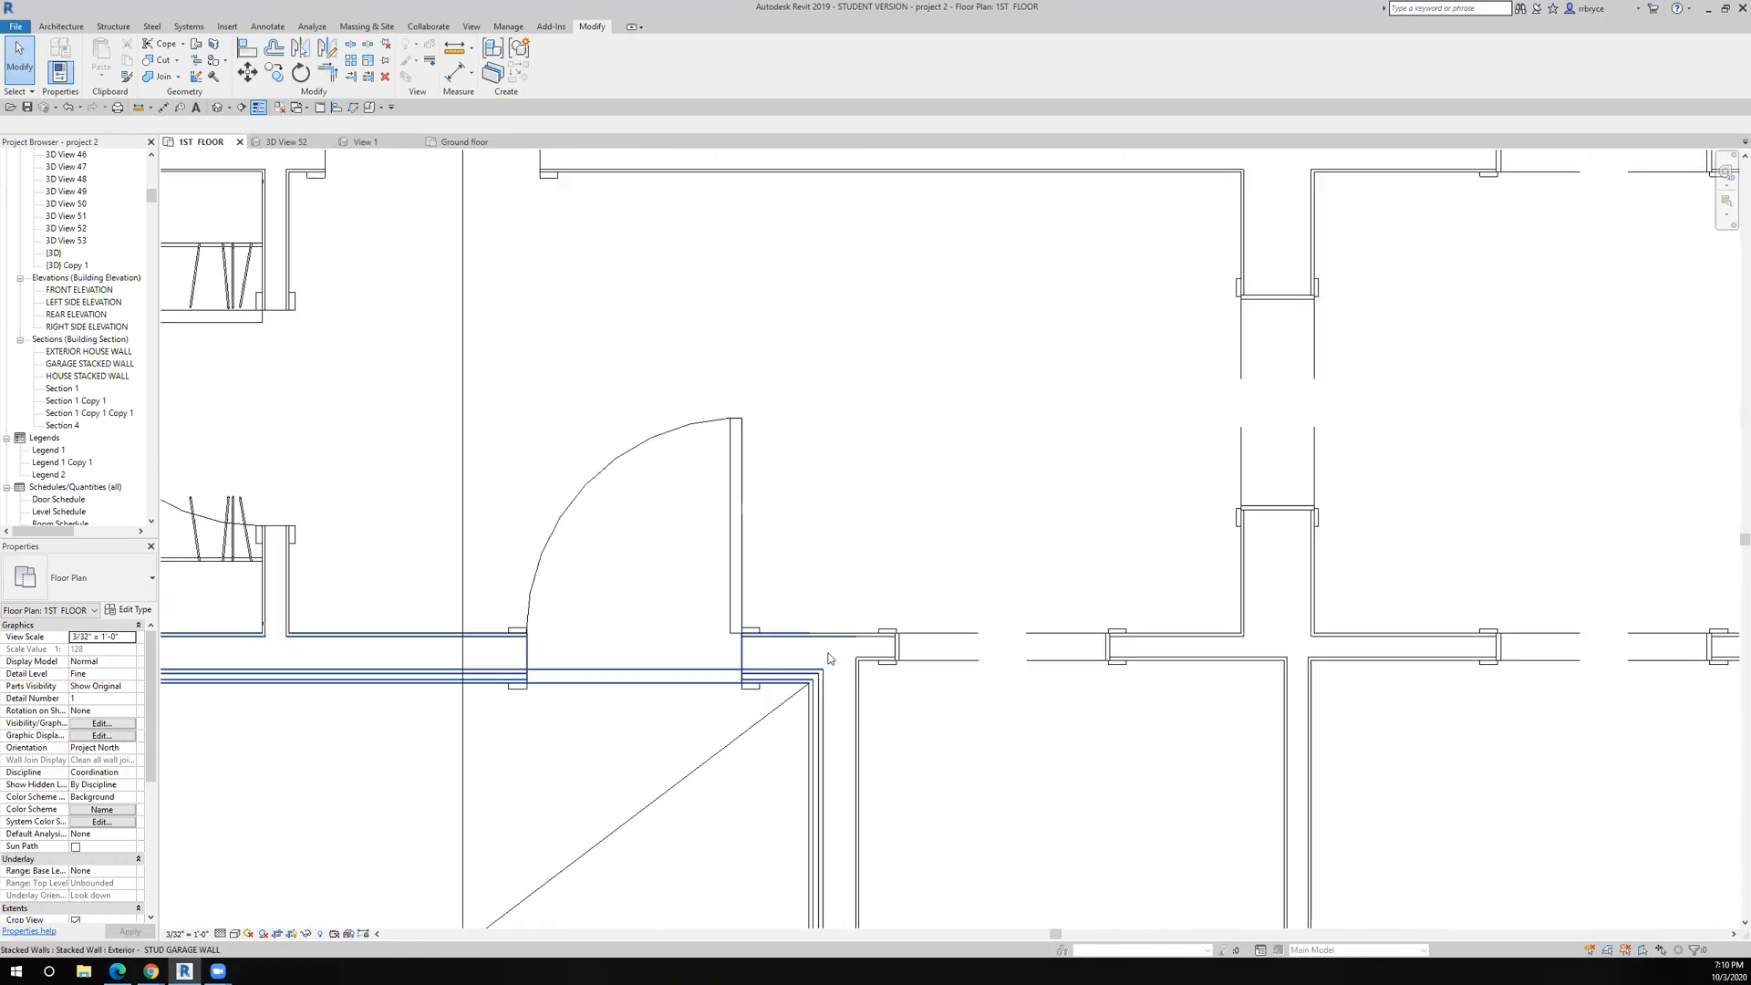
scroll(831, 659, down, 2)
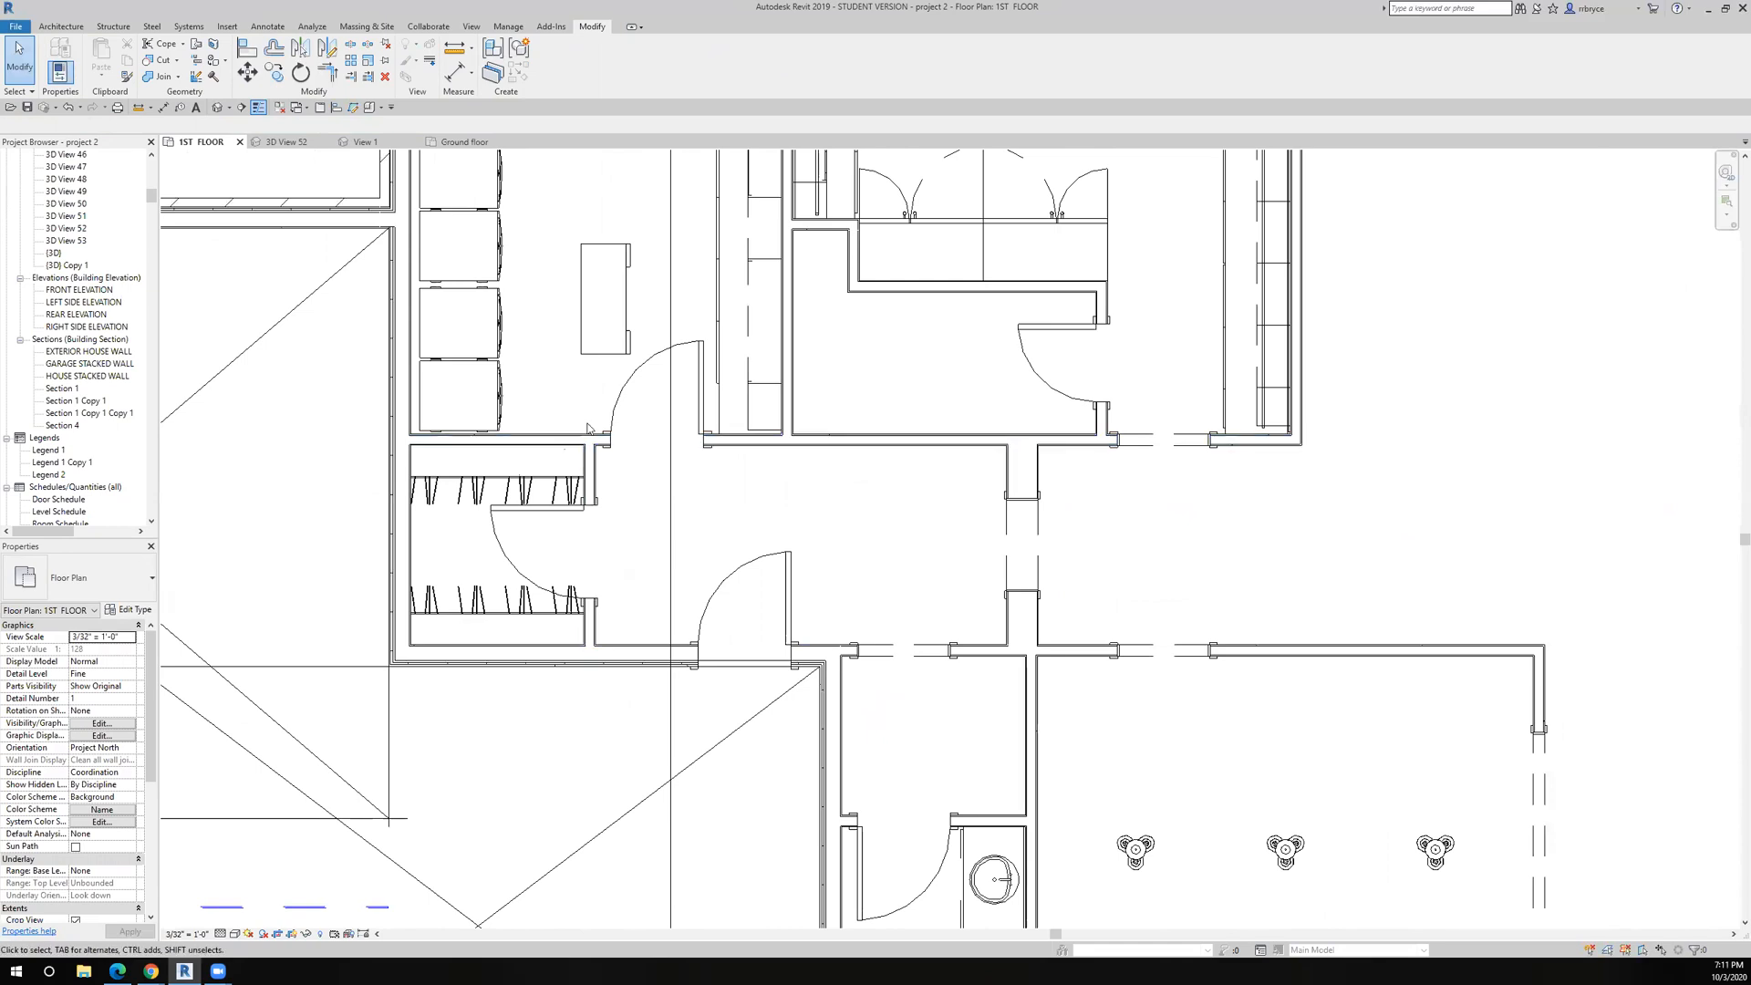
scroll(632, 444, up, 3)
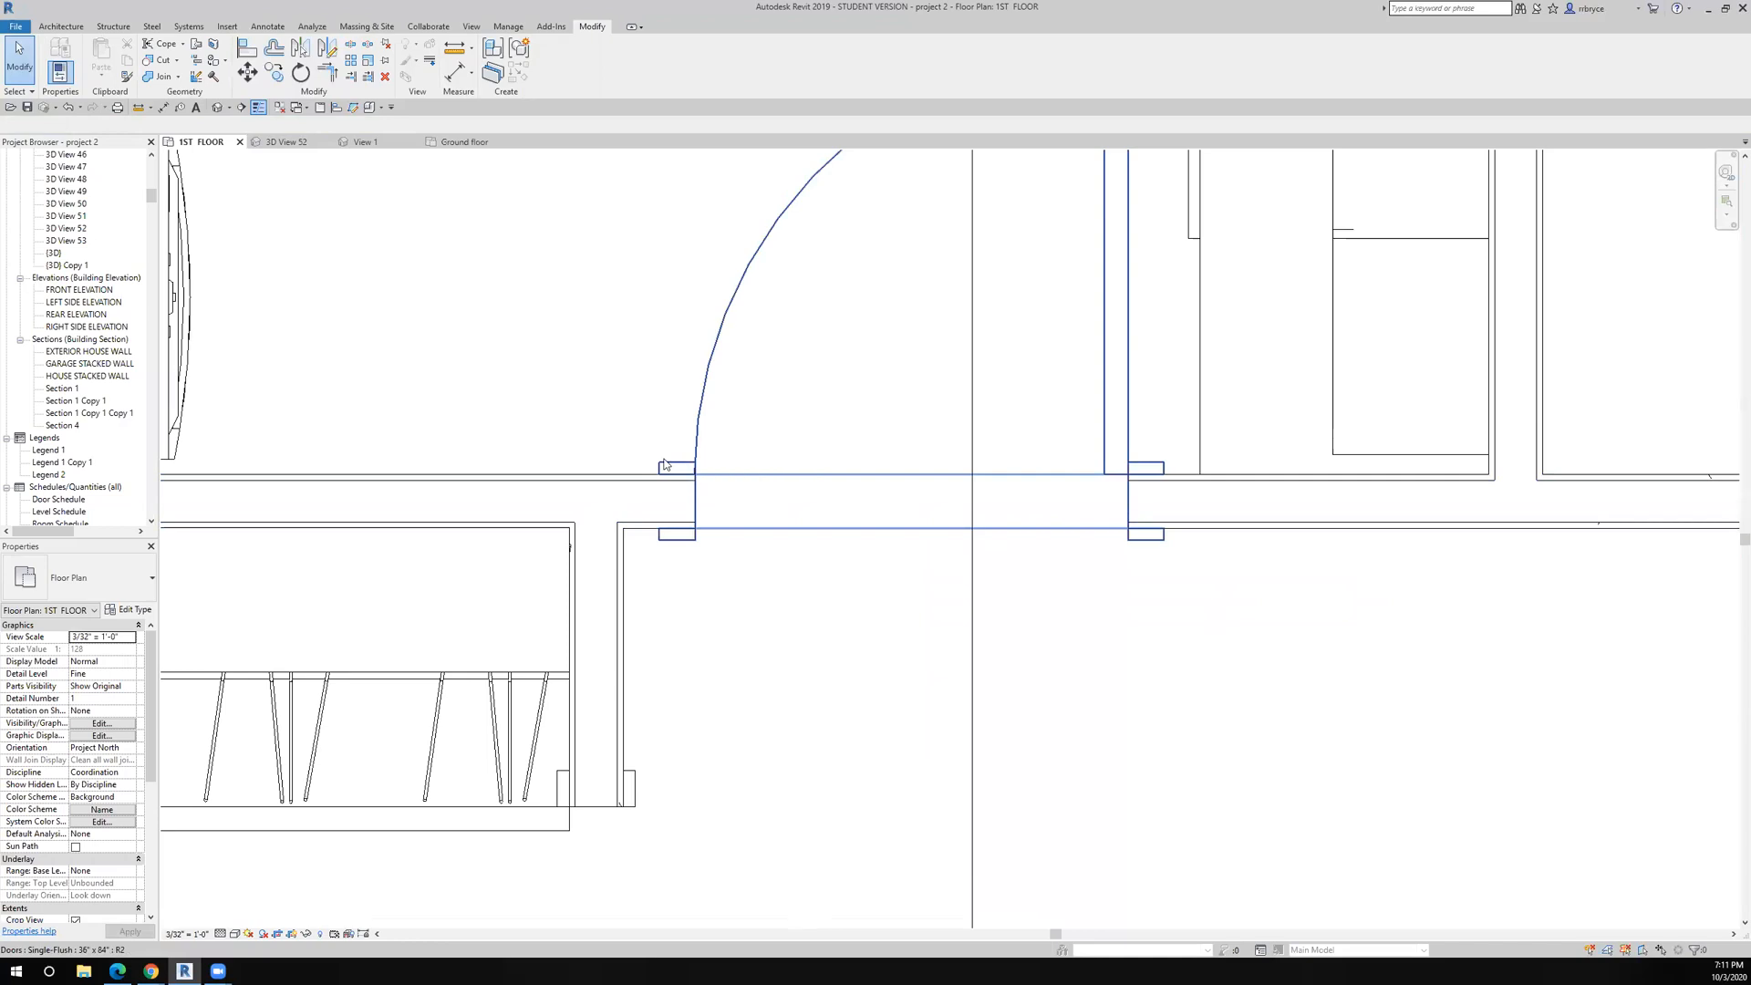
scroll(676, 470, down, 4)
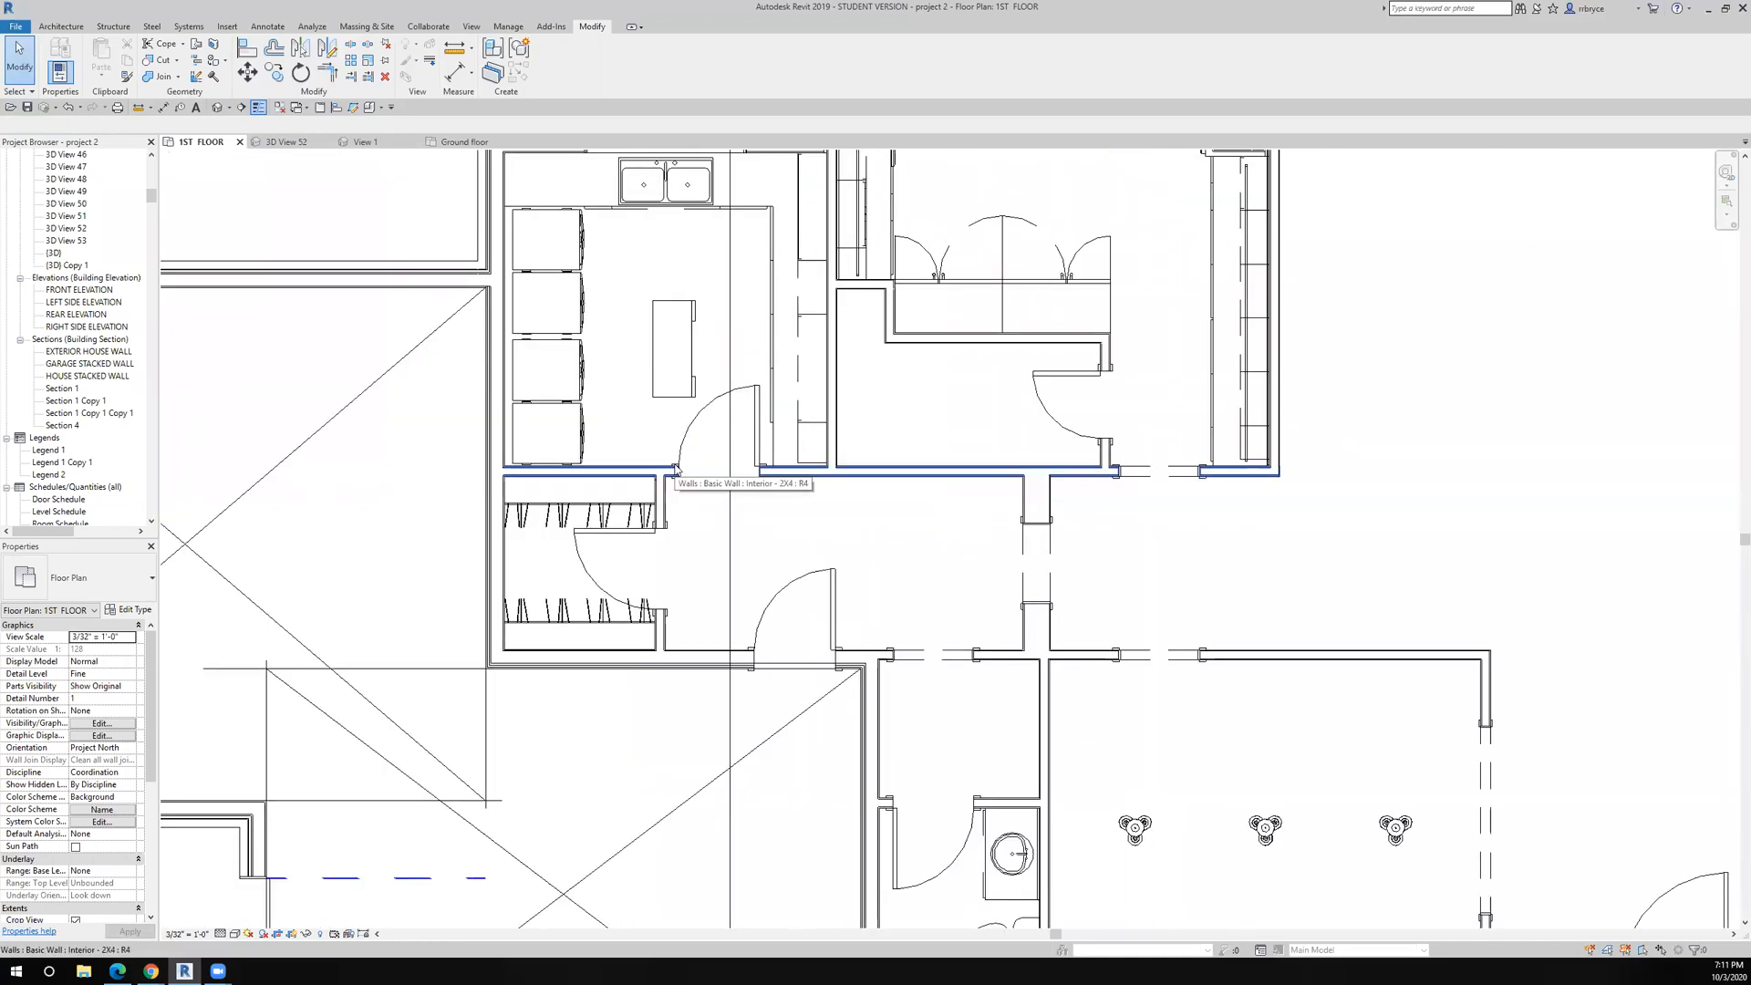
scroll(676, 470, up, 4)
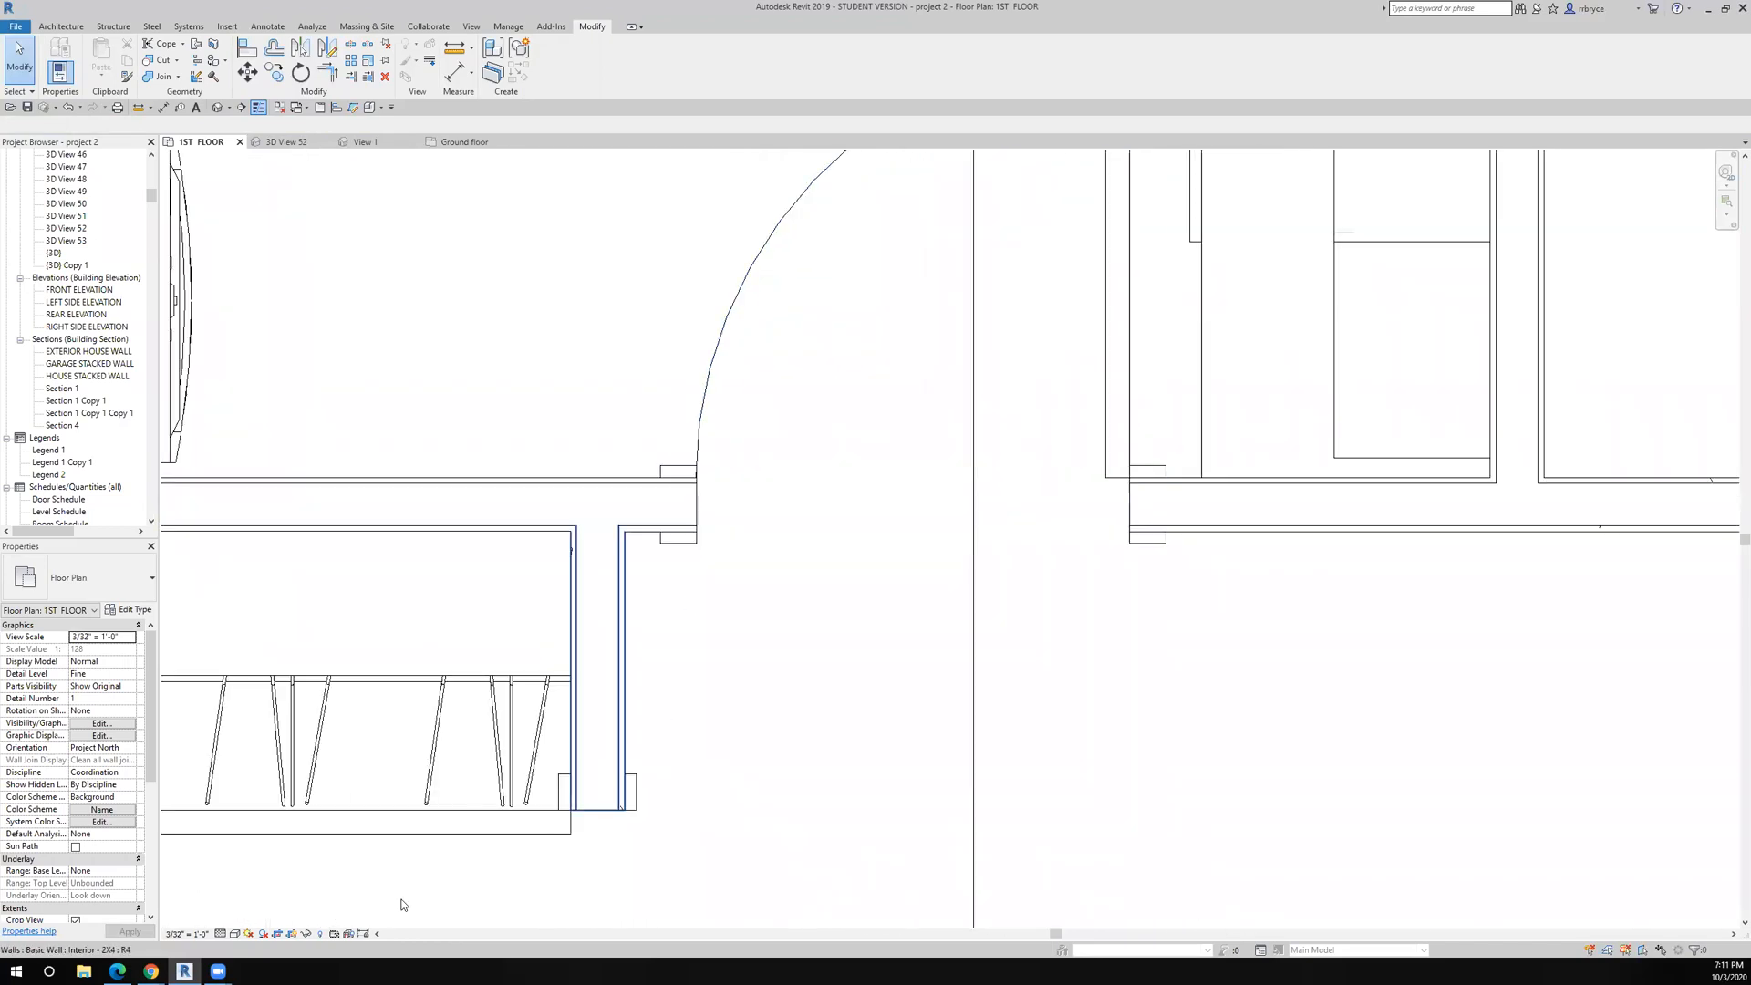
click(321, 934)
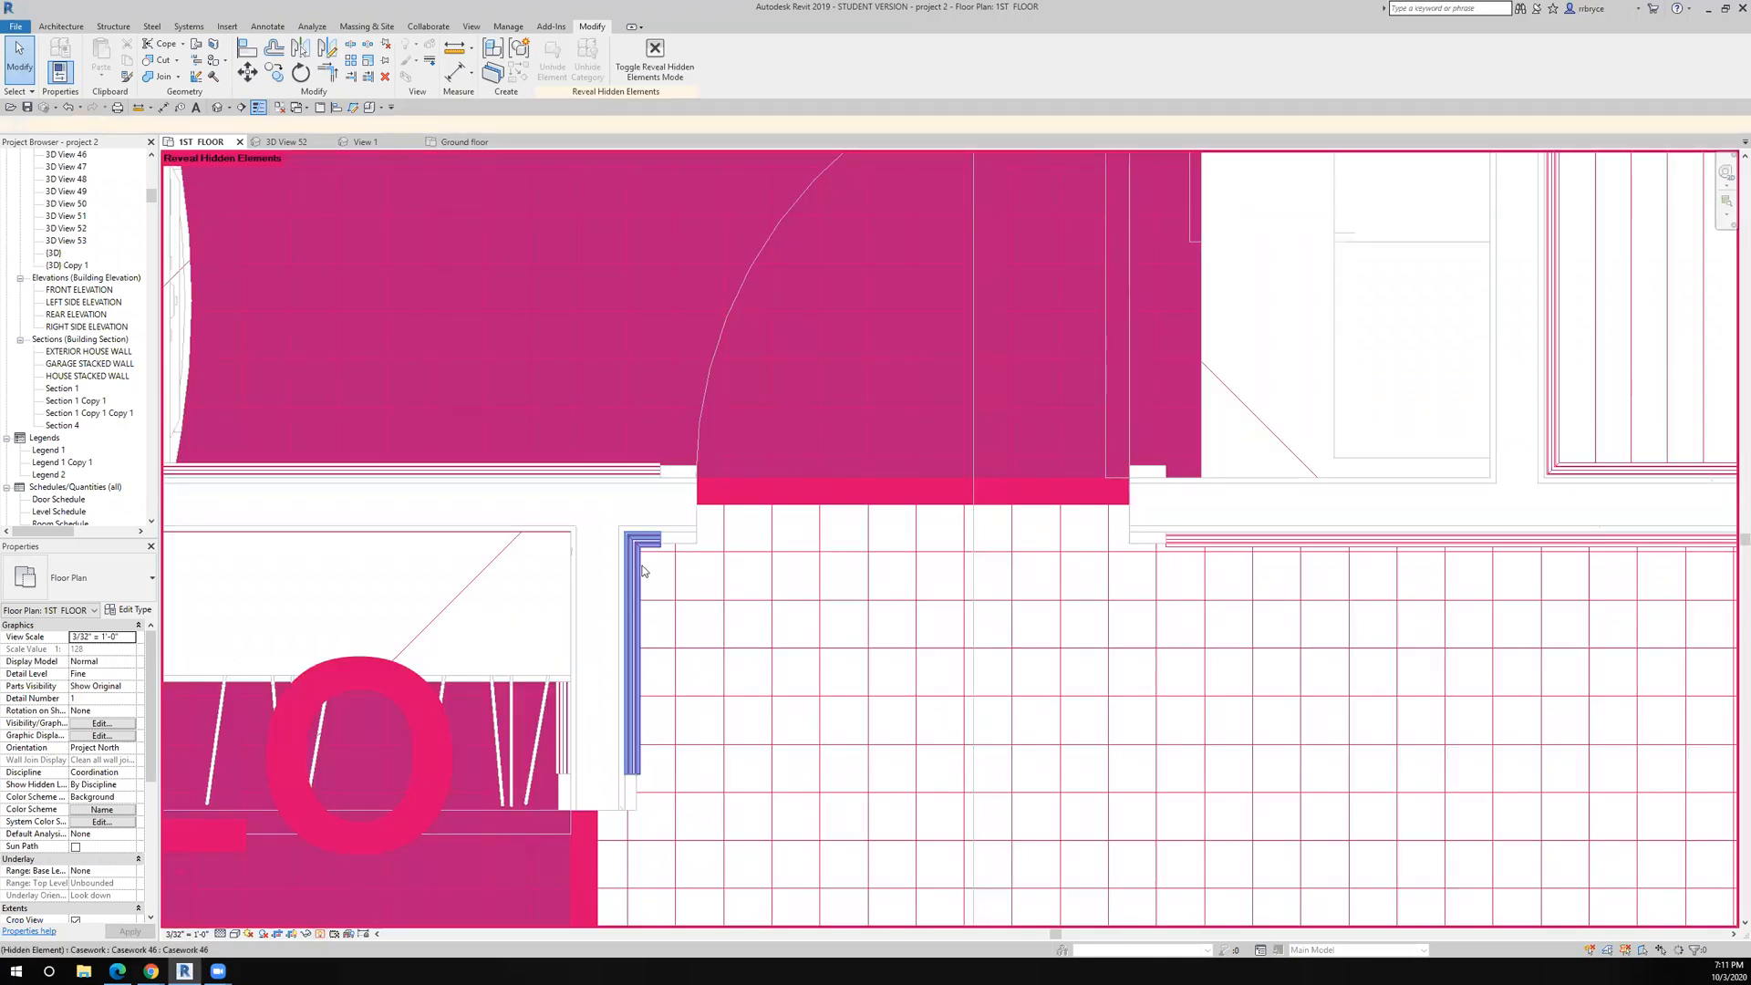
click(646, 569)
right_click(643, 567)
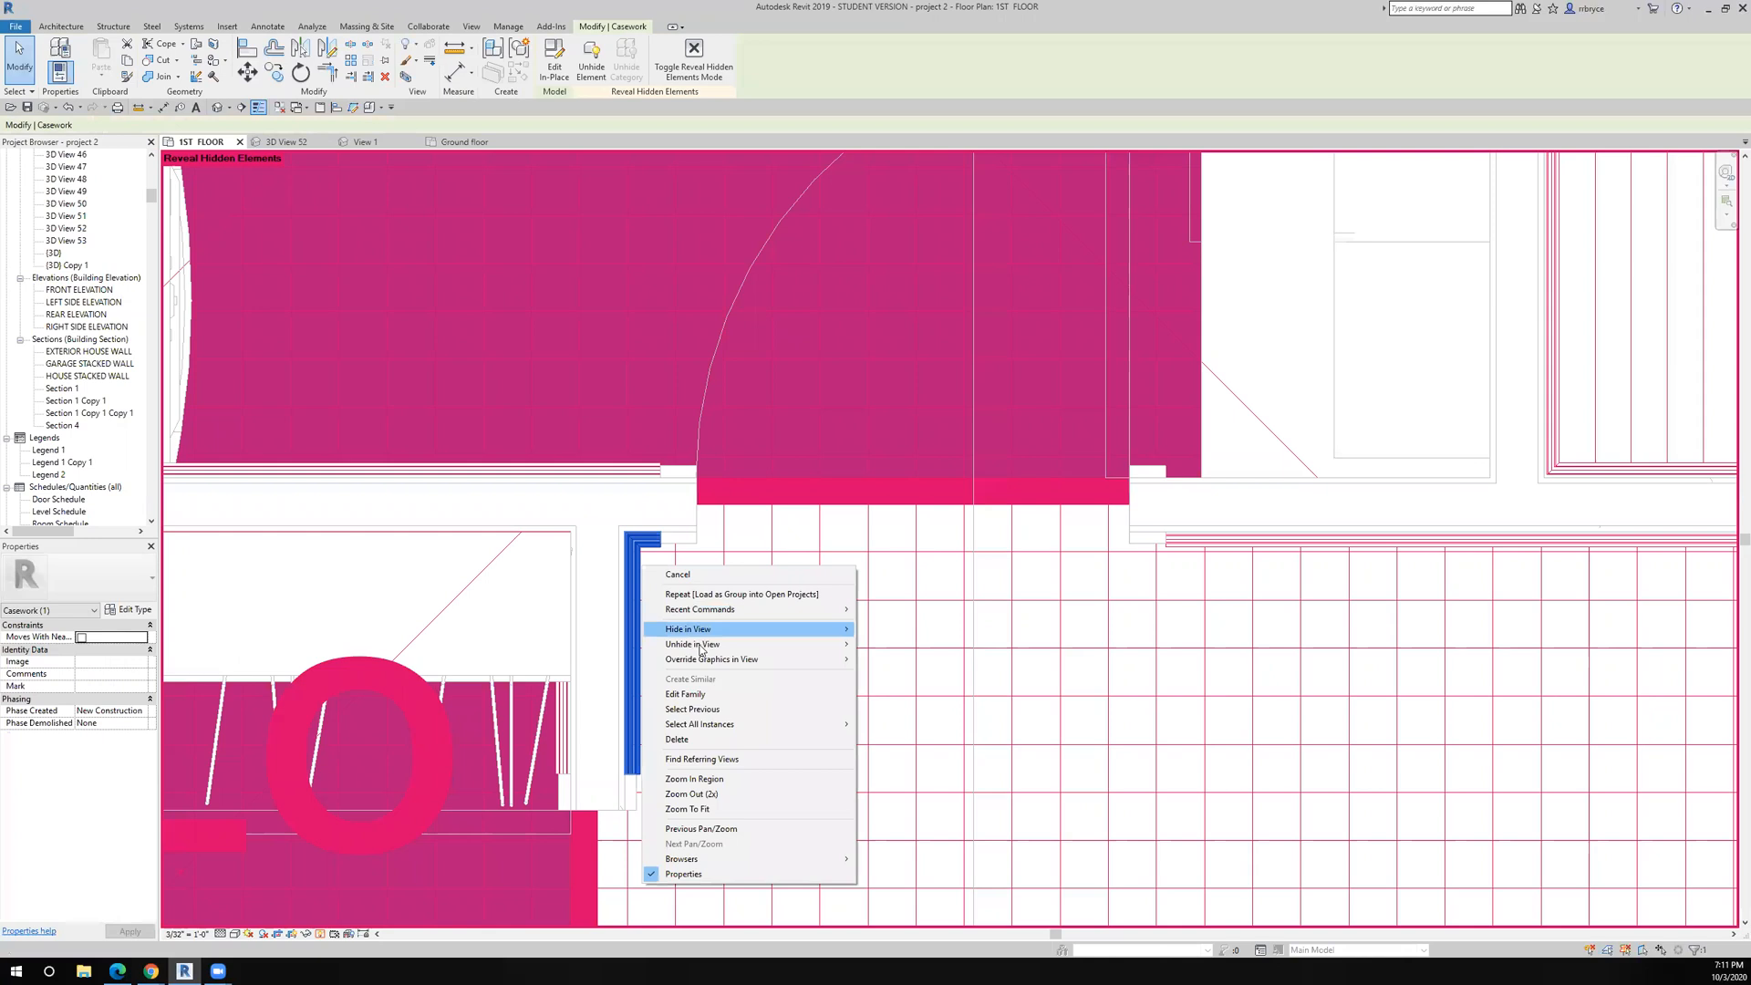
mouse_move(810, 646)
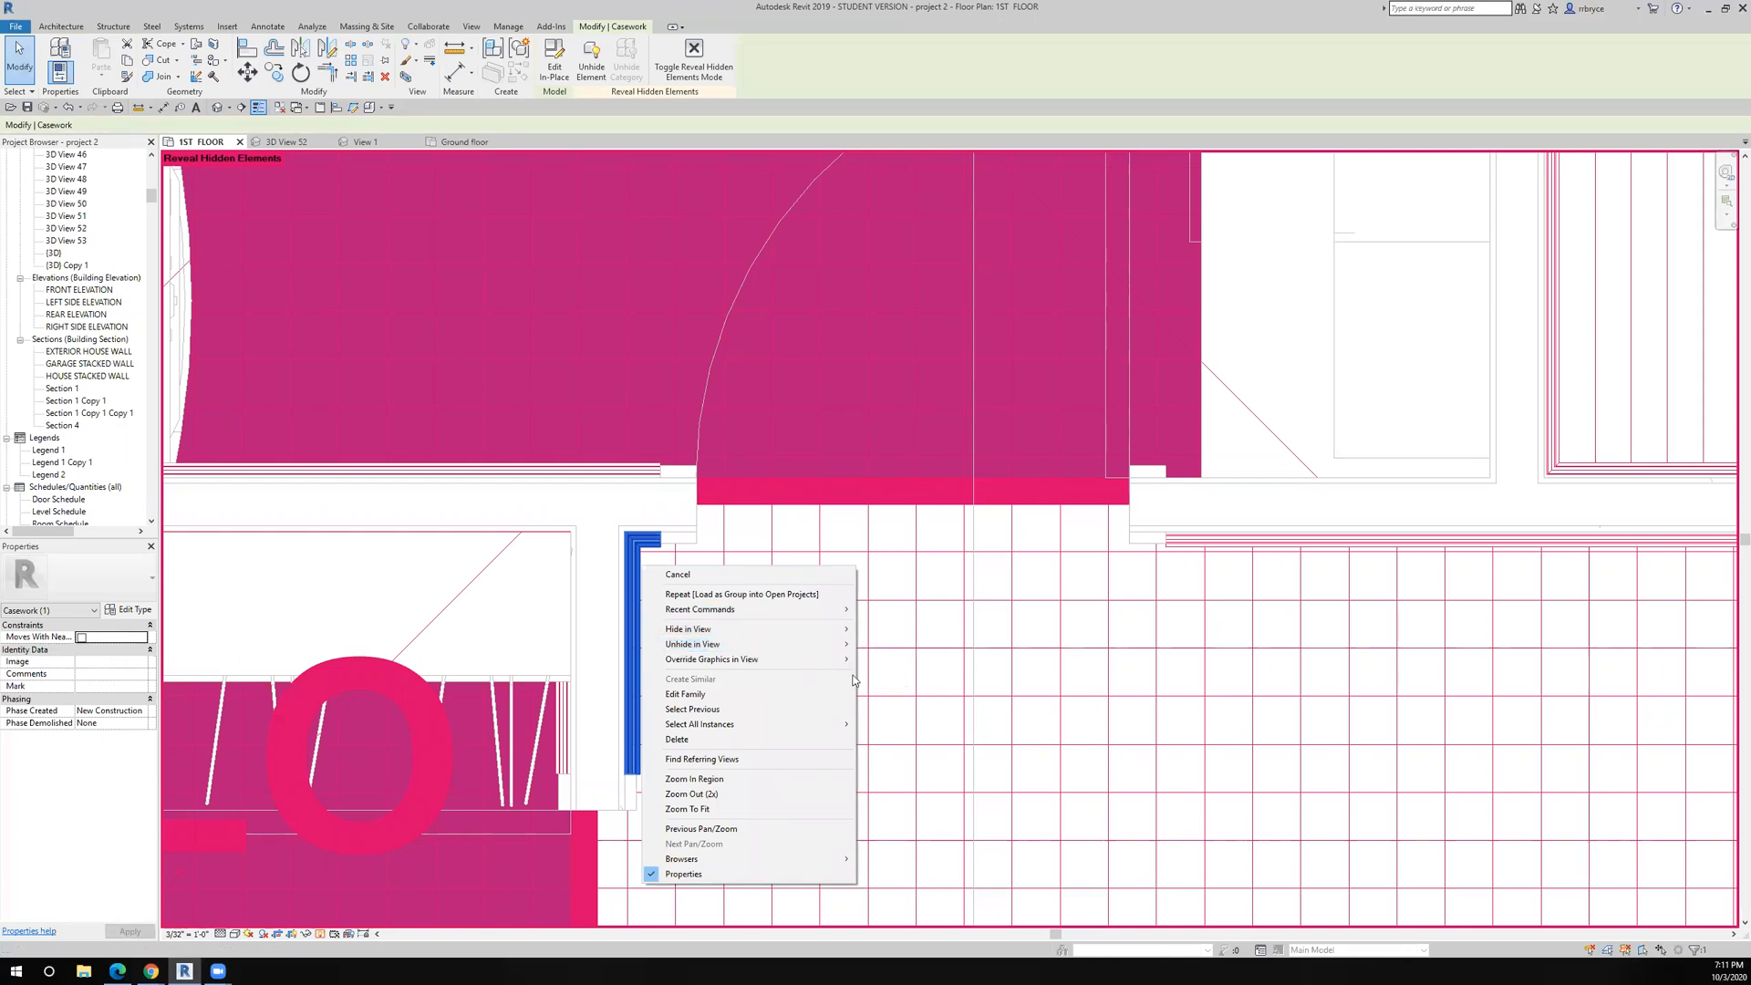
click(320, 934)
key(Escape)
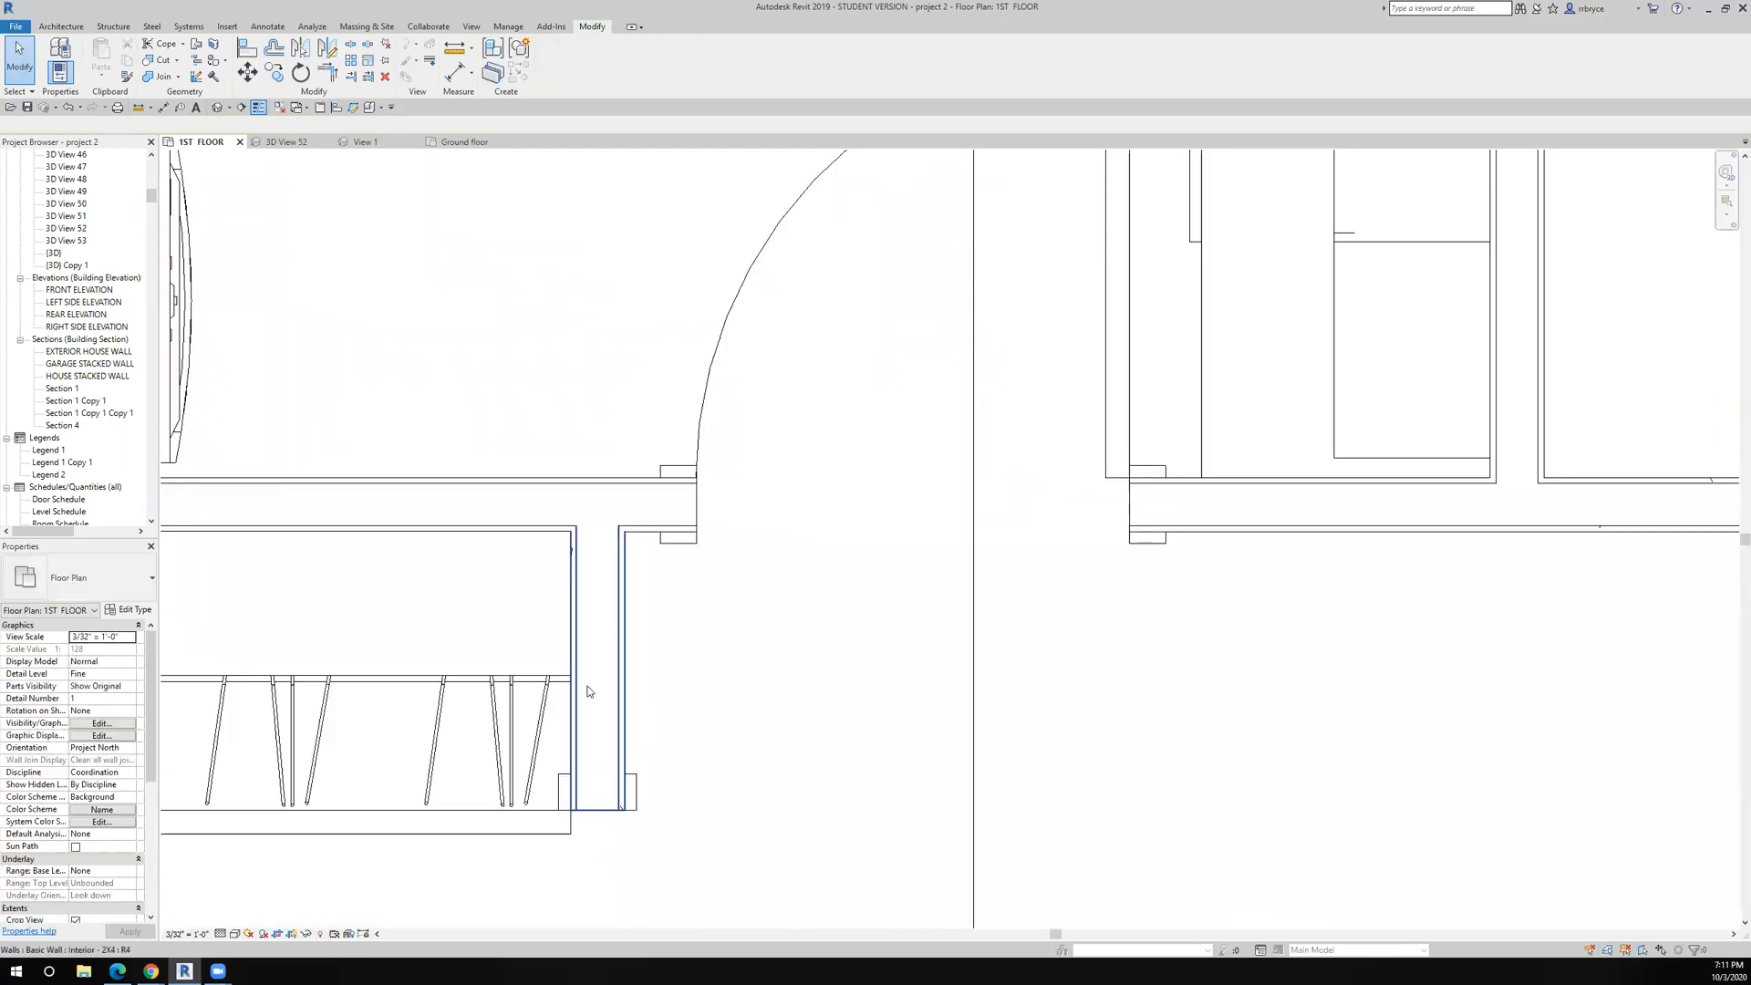
Reveal the hidden elements, unhide the corner baseboard casework beside the hallway door by element, and leave the reveal mode.
click(319, 934)
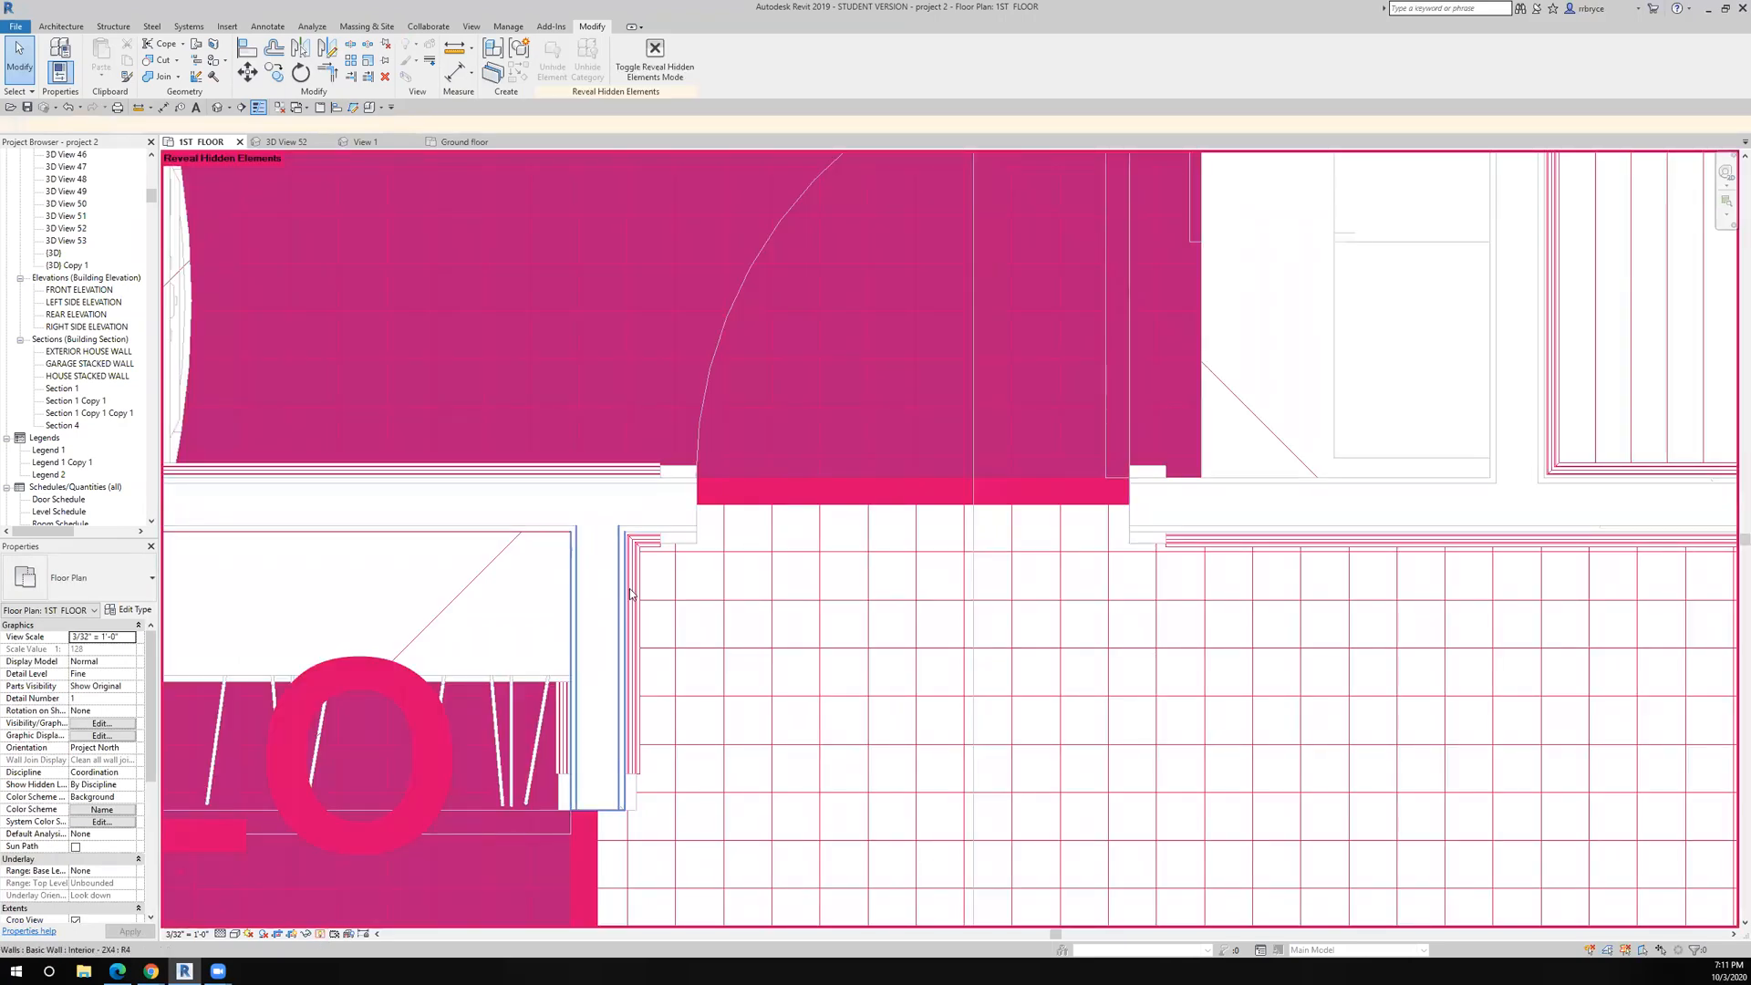
click(636, 597)
right_click(635, 597)
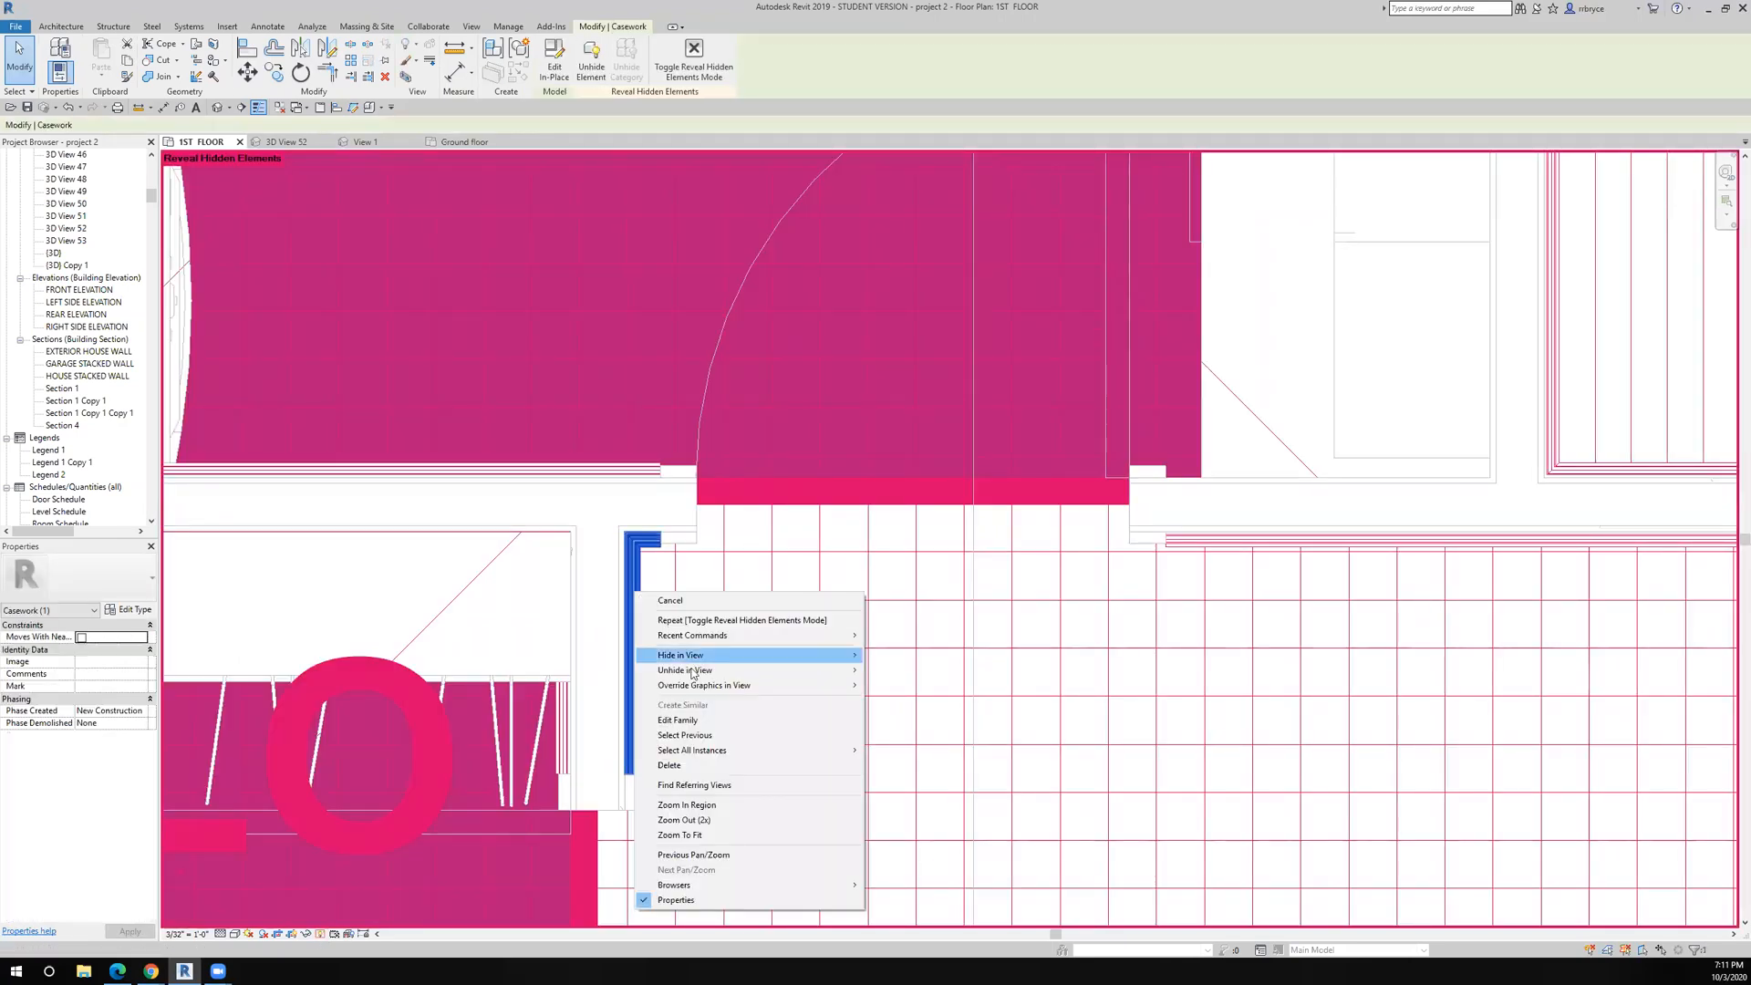
mouse_move(846, 675)
click(891, 671)
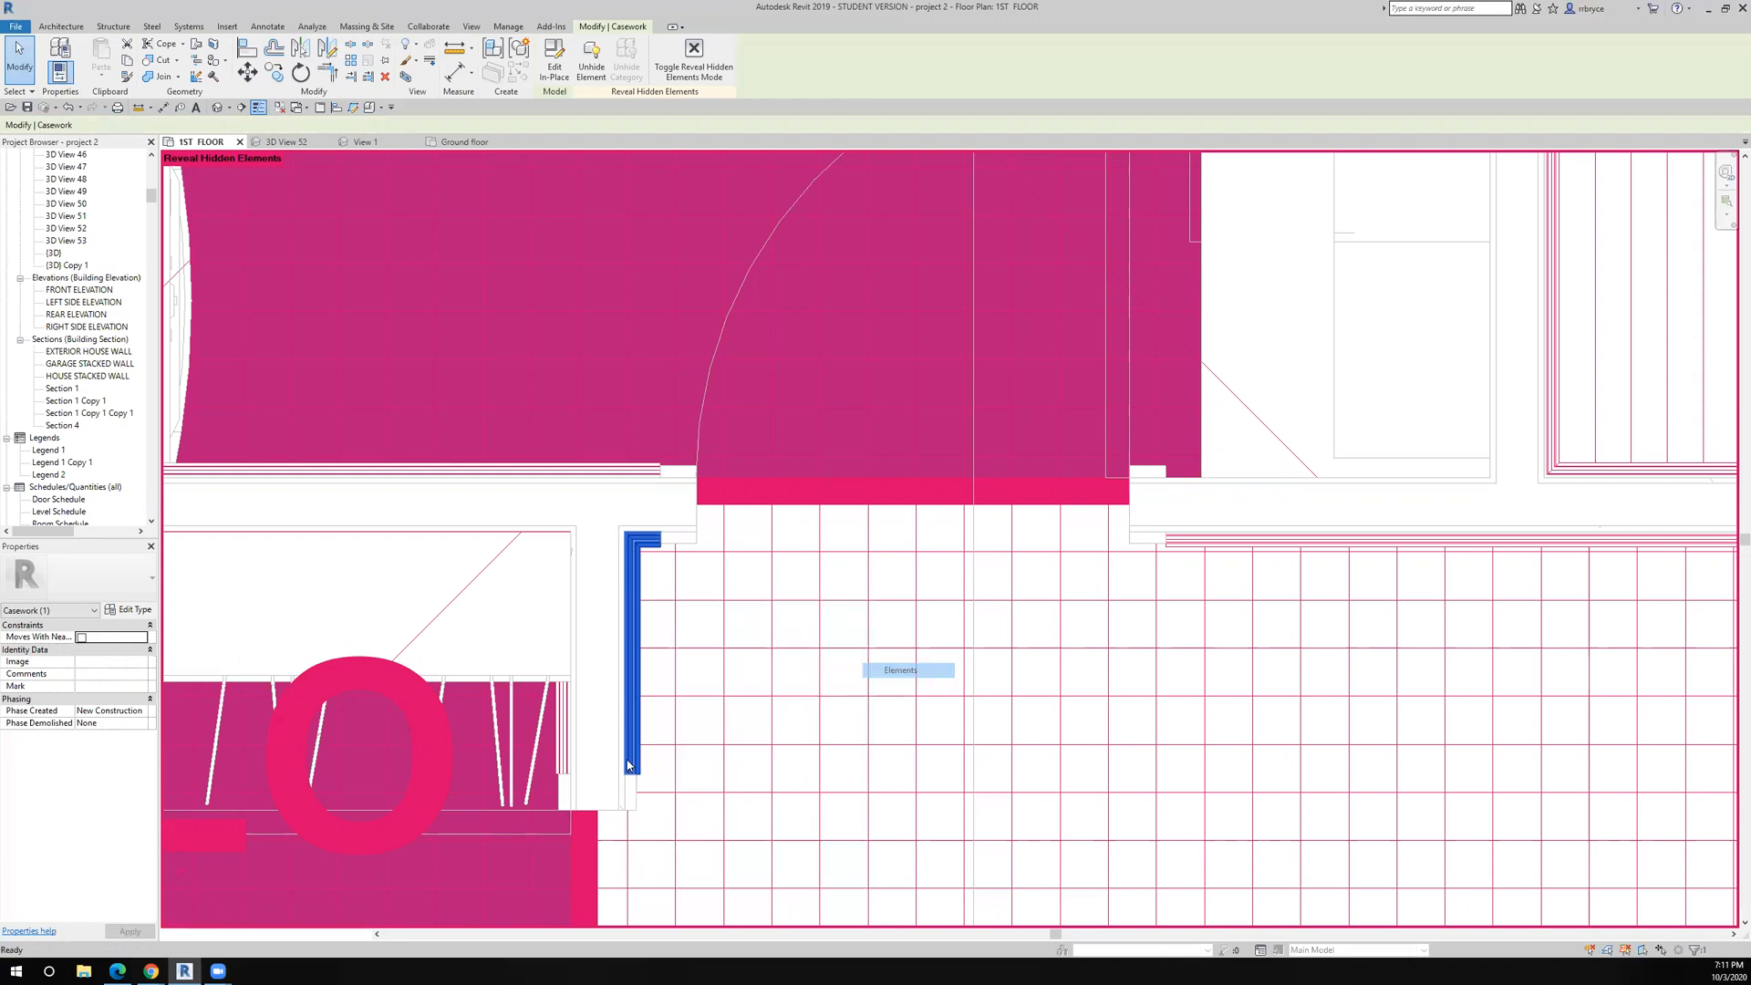
click(318, 936)
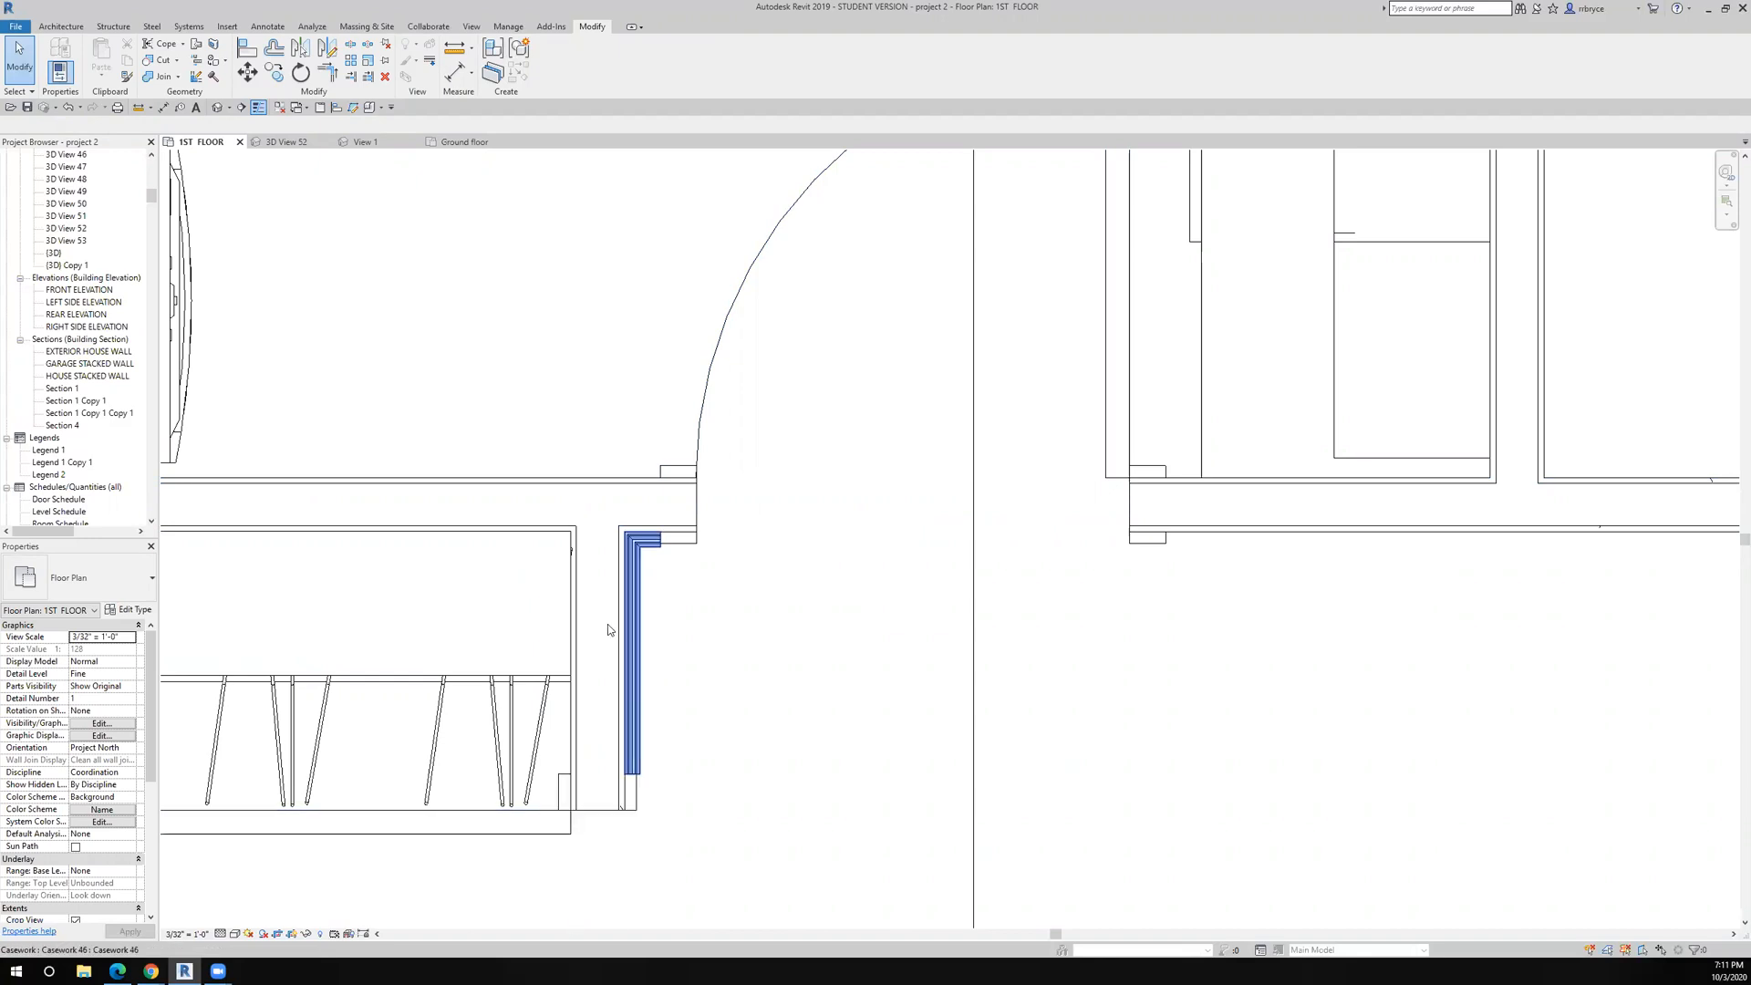
Examine the door casing, plinth and baseboard where they meet at a doorway in the base birds eye image beside the plan.
scroll(608, 628, down, 3)
scroll(609, 629, down, 5)
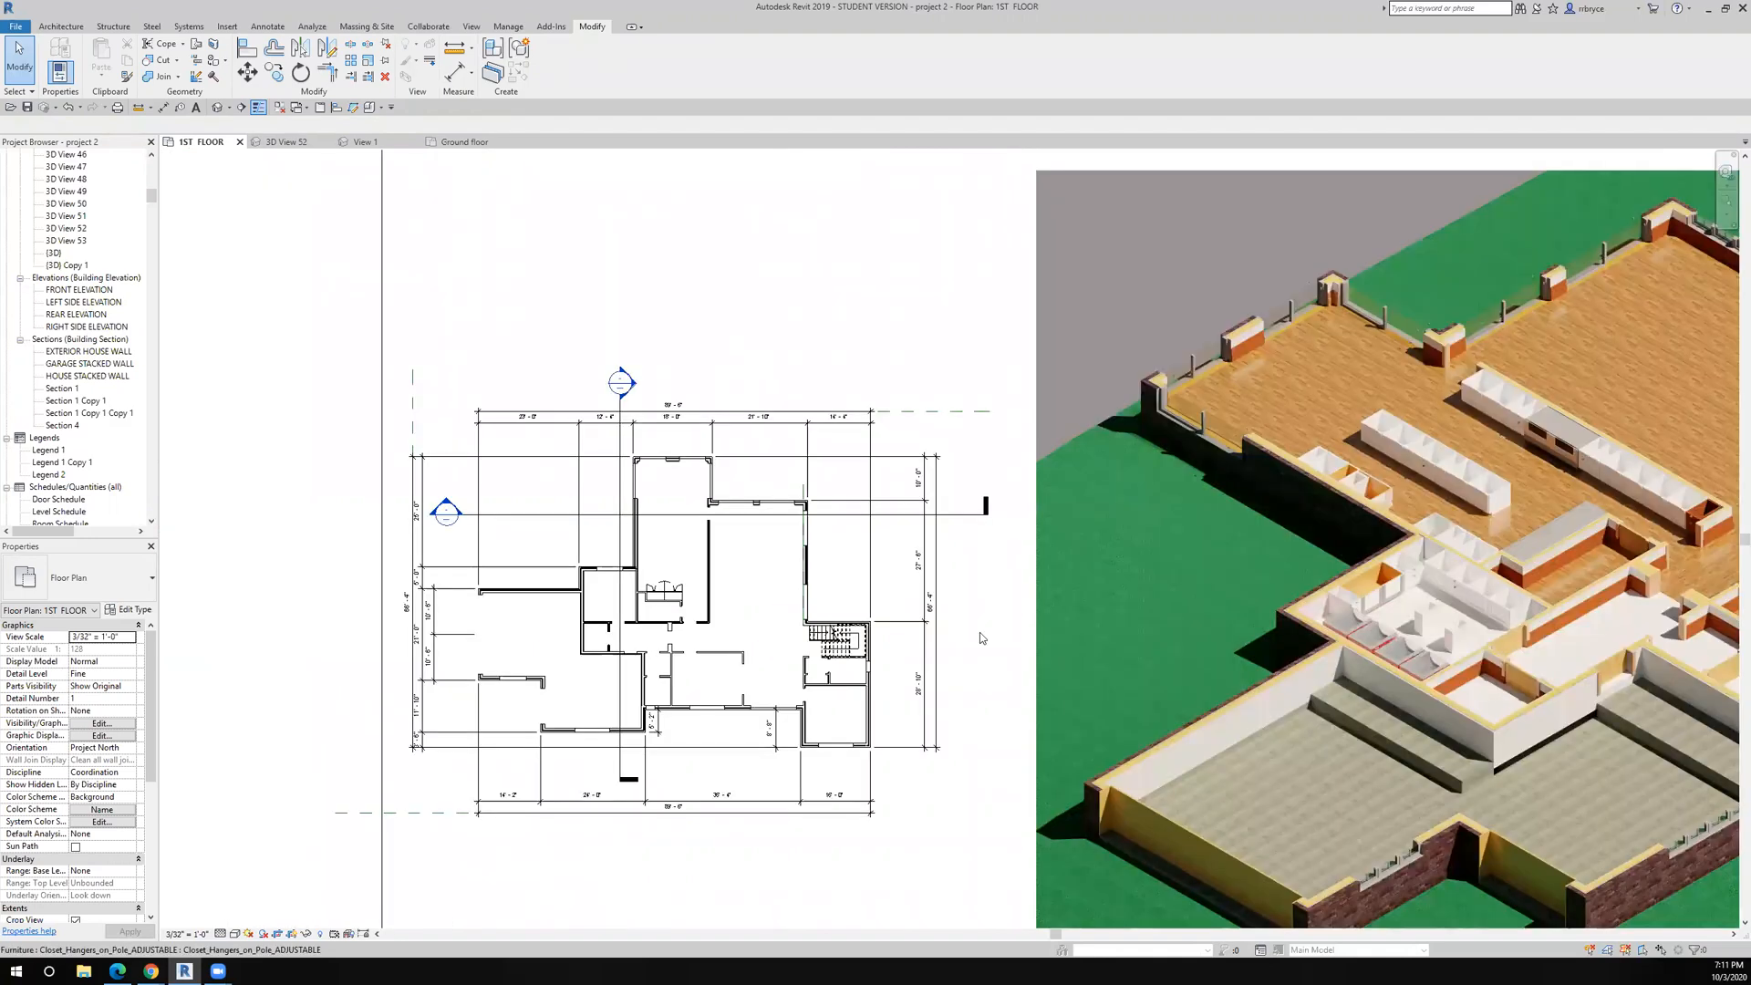
scroll(979, 632, down, 3)
scroll(1025, 710, up, 5)
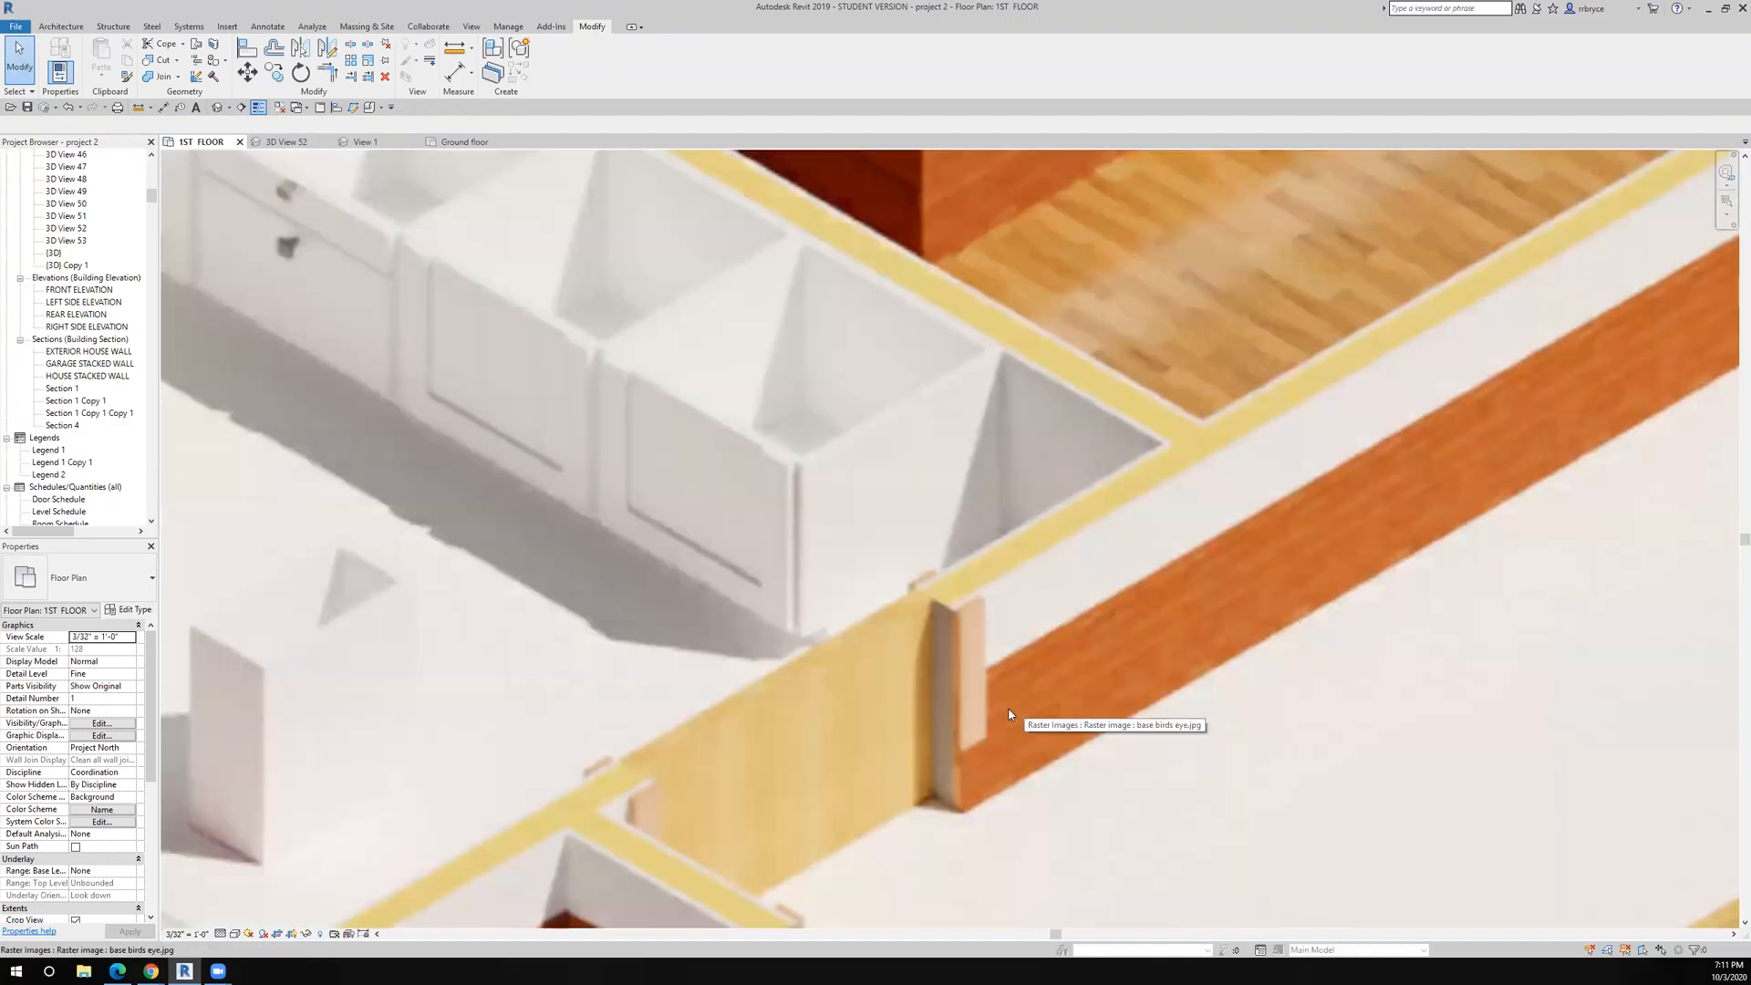
scroll(1027, 725, up, 3)
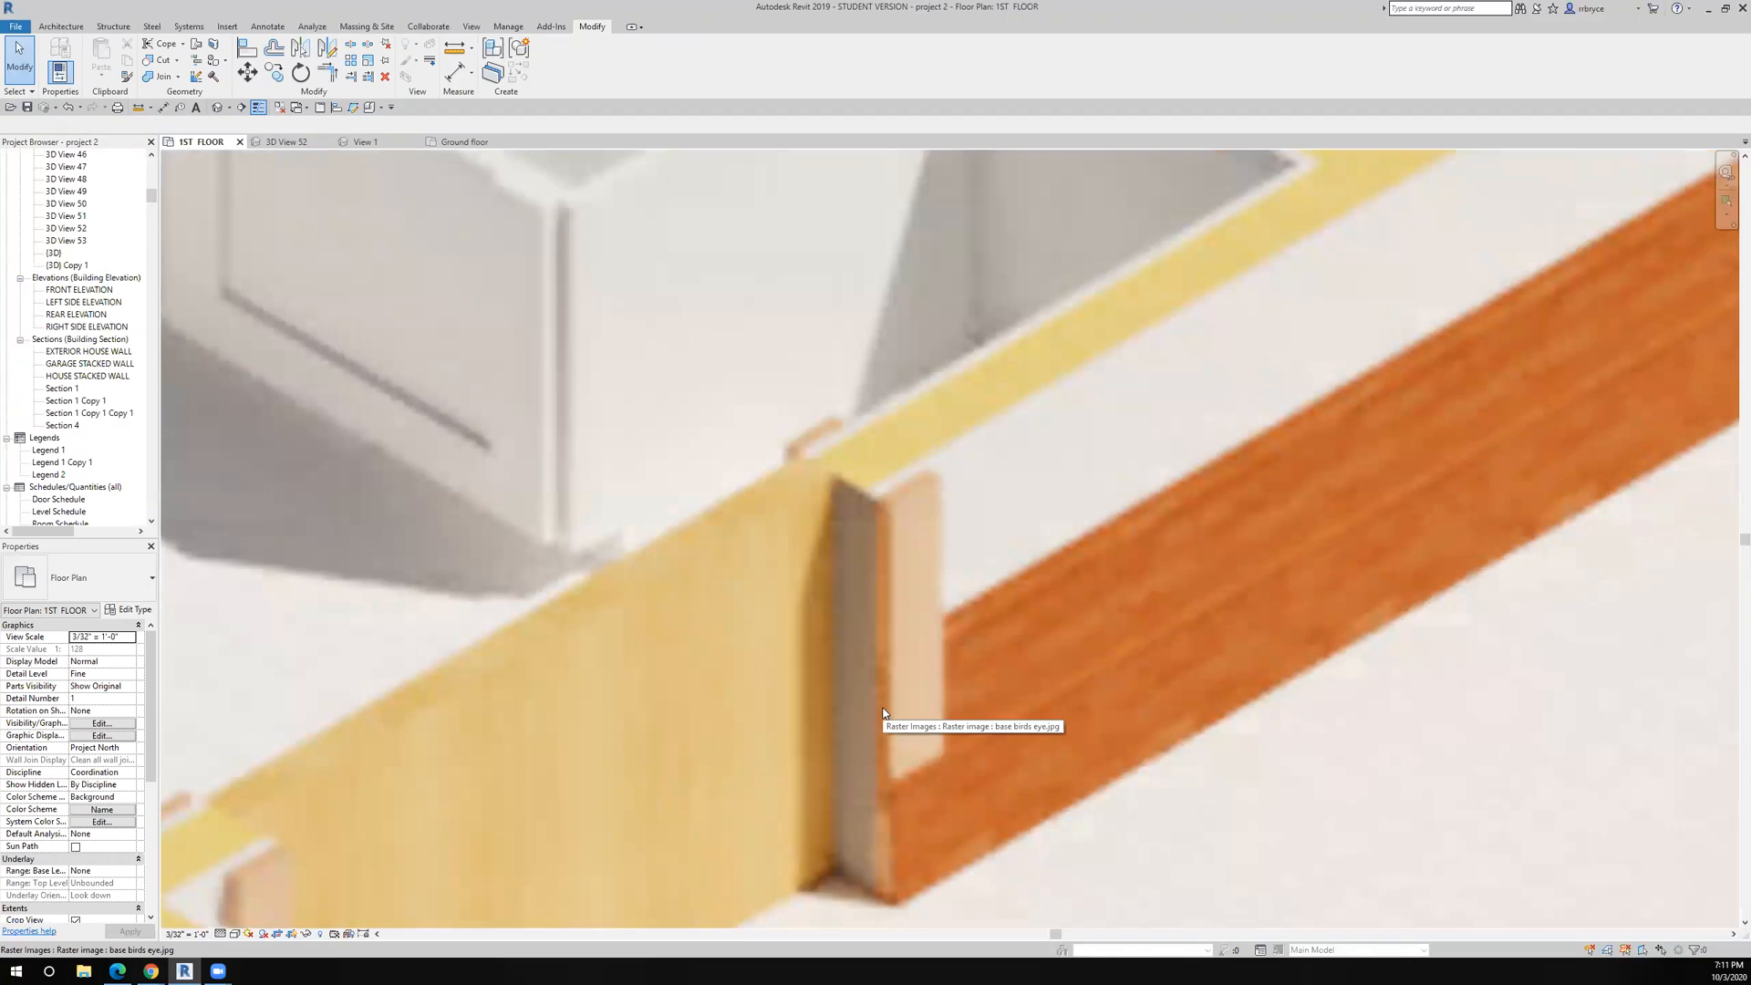
scroll(882, 713, down, 5)
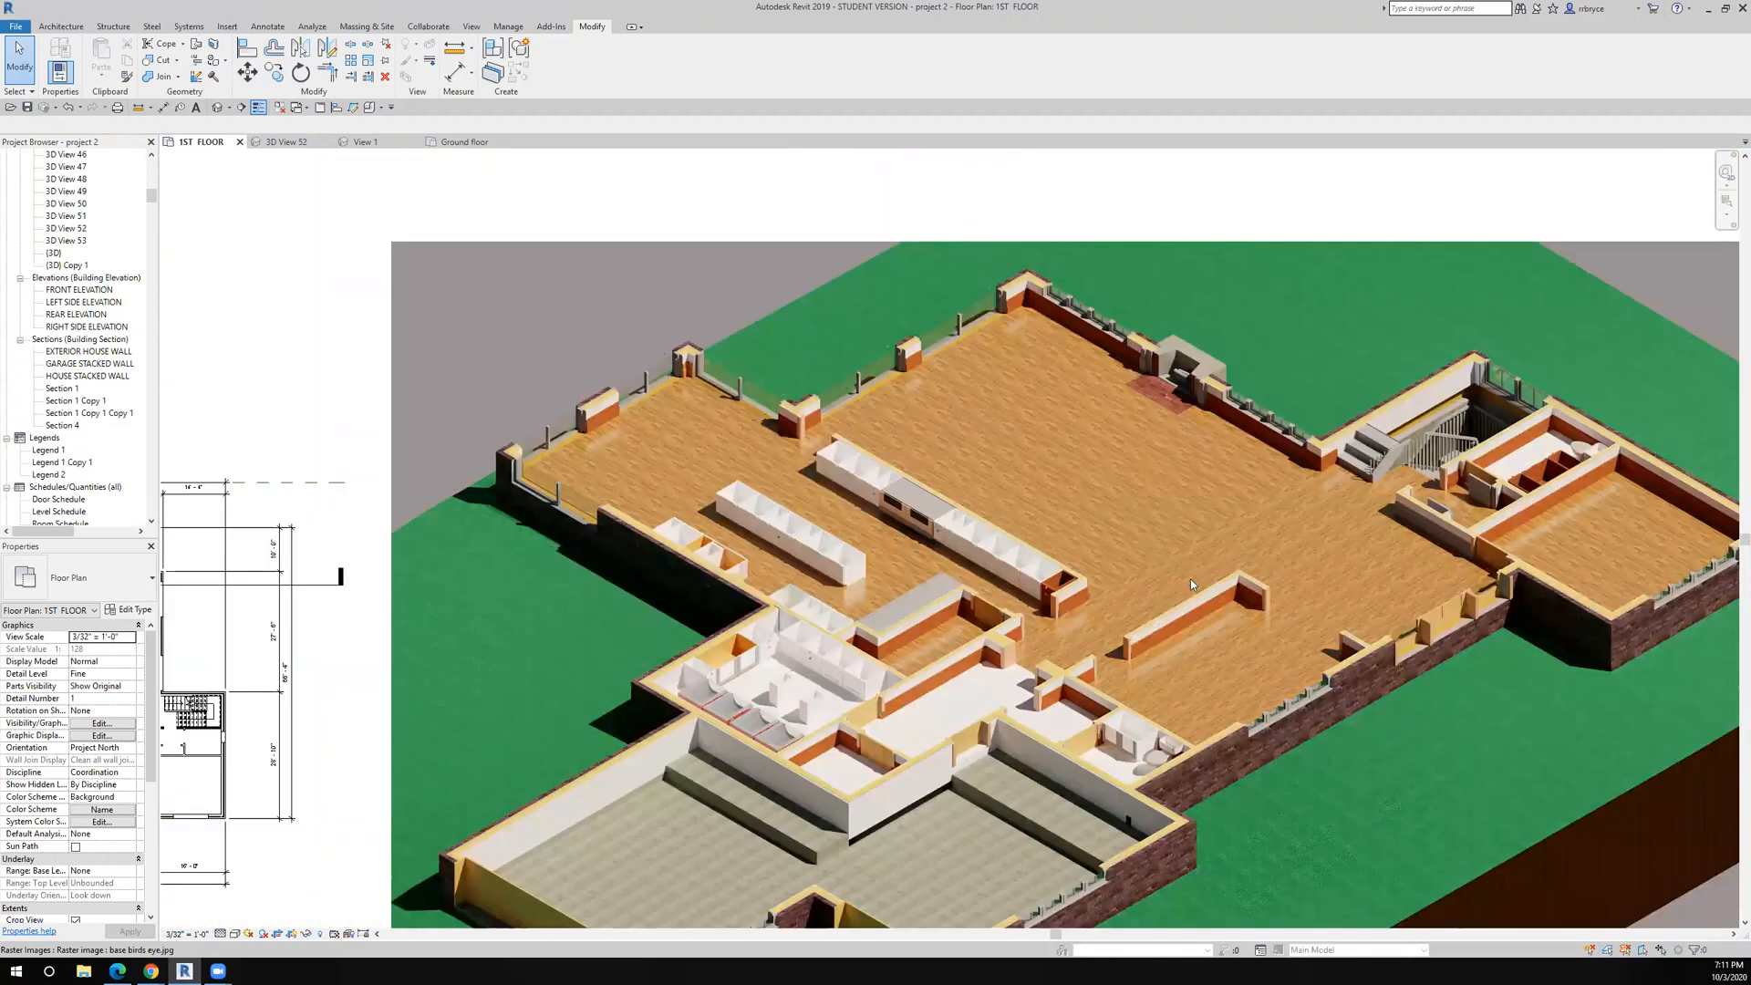
scroll(1190, 578, down, 3)
Examine the head casing and the hallway crown moulding in the base and casing image at the end of the image row.
middle_drag(1135, 543, 387, 520)
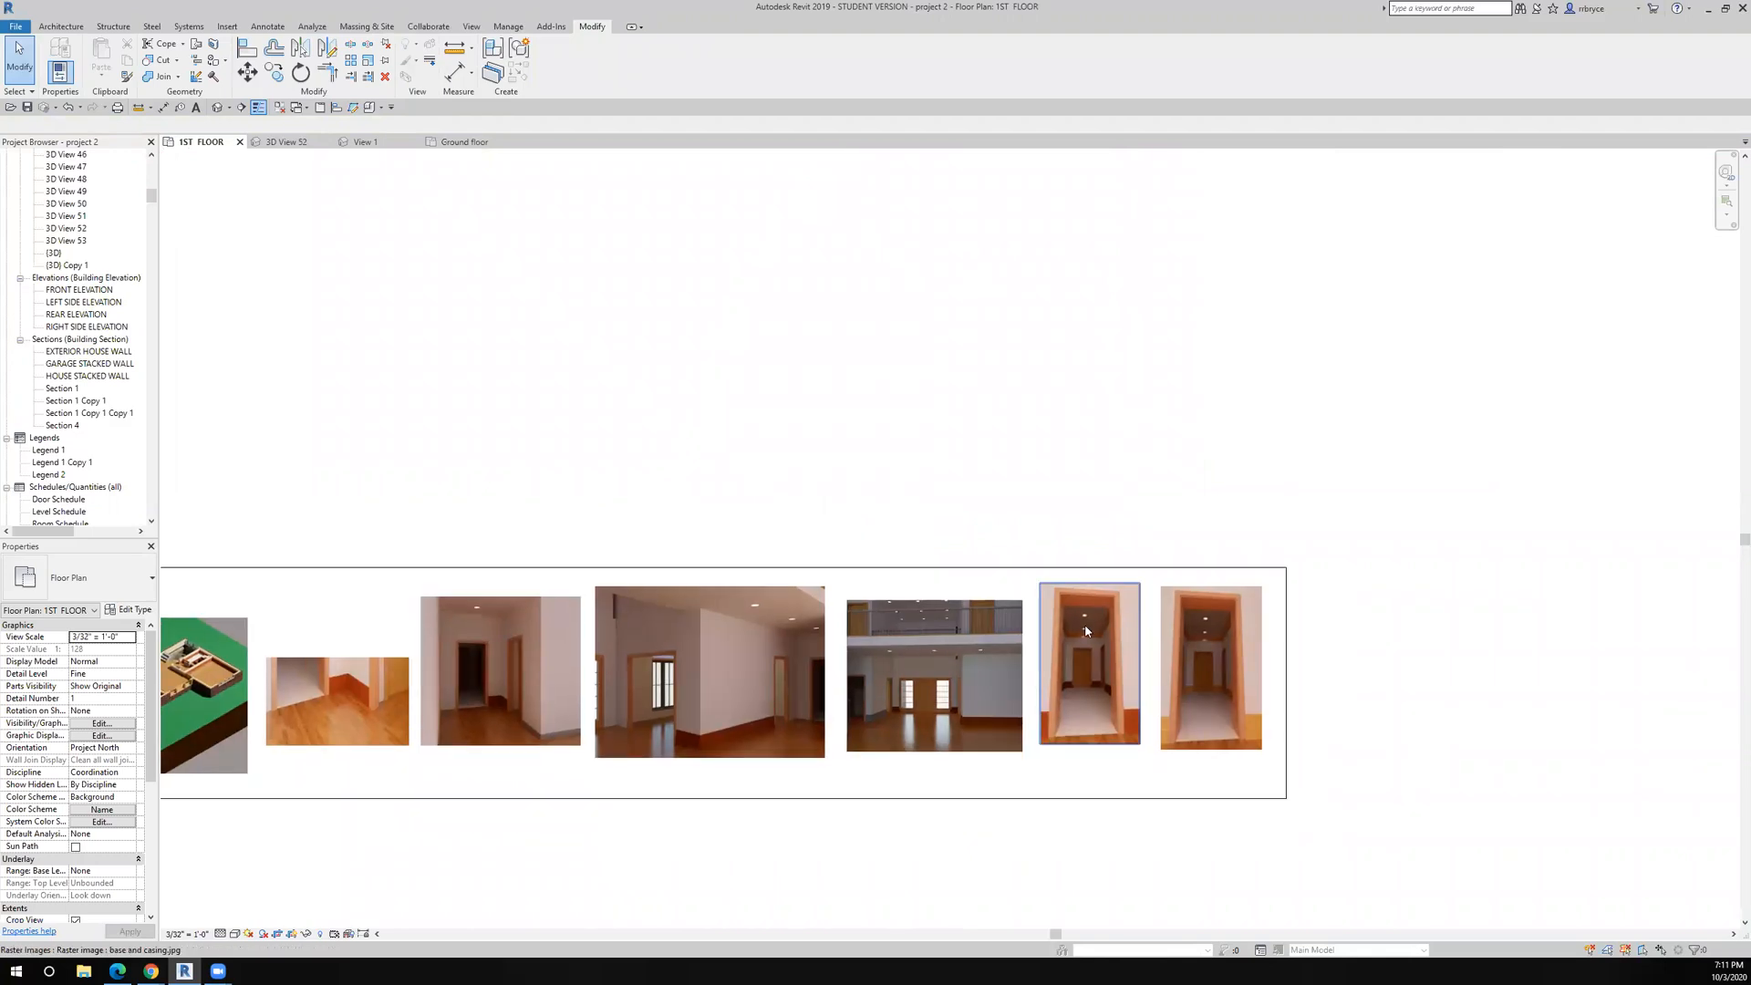
scroll(1087, 628, up, 5)
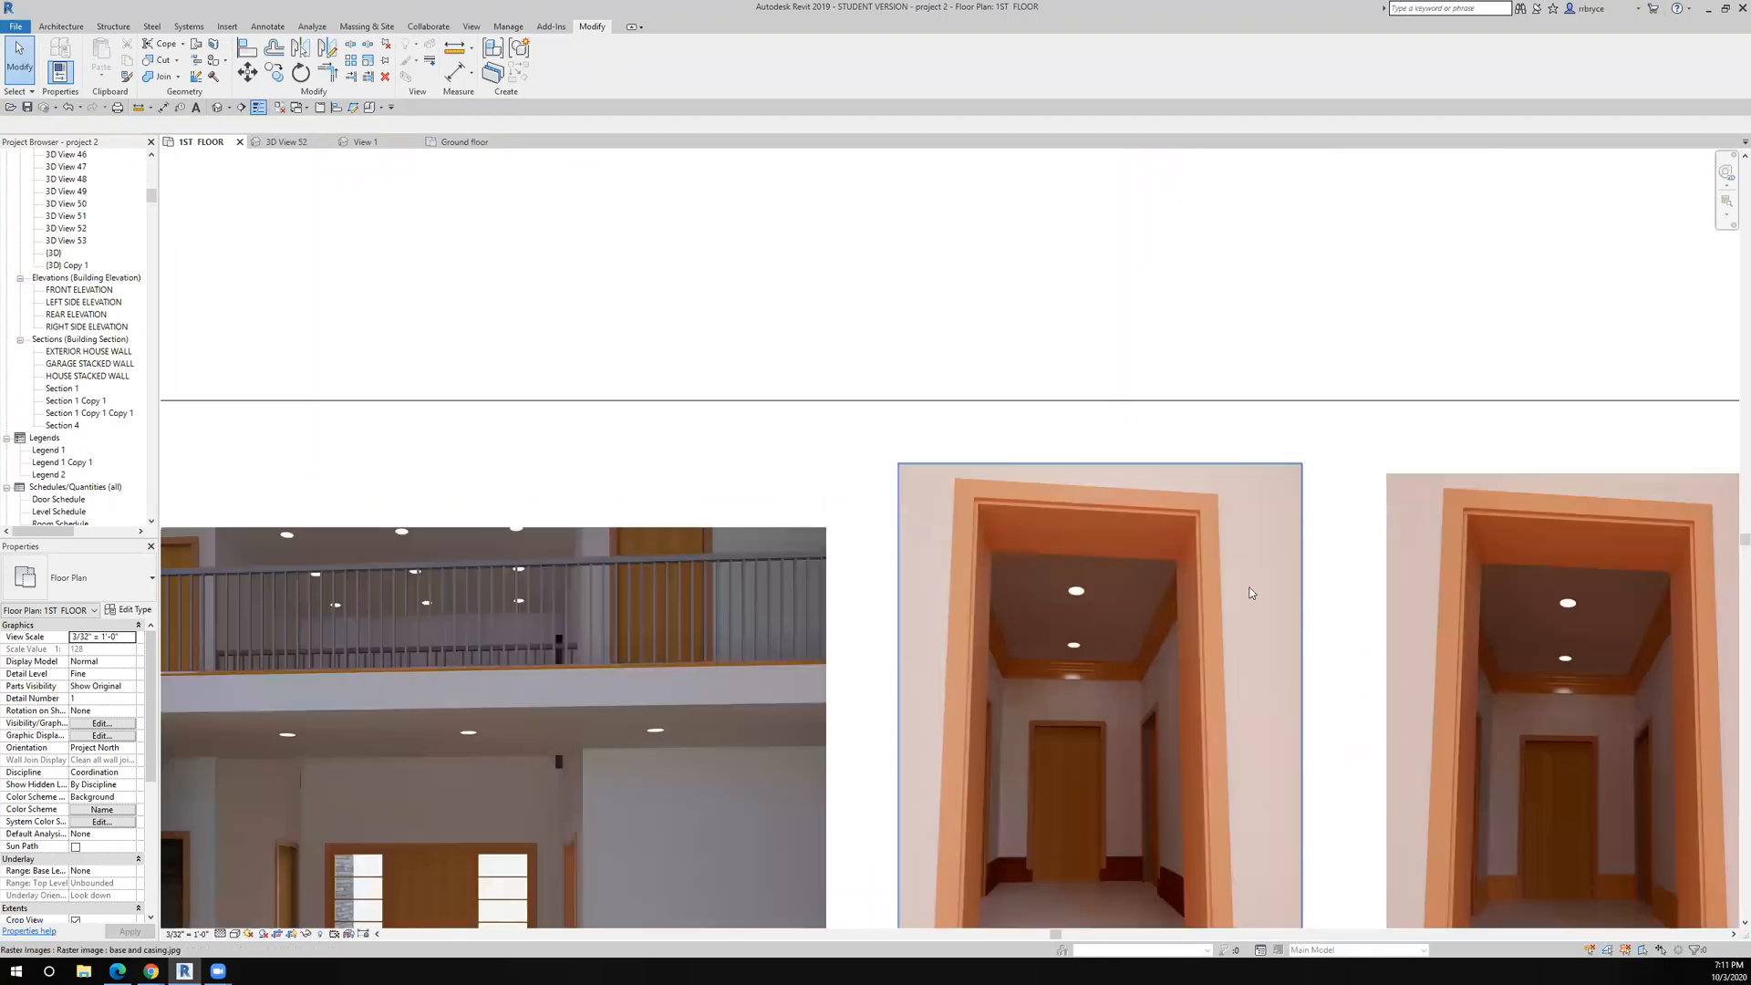
scroll(1161, 737, up, 3)
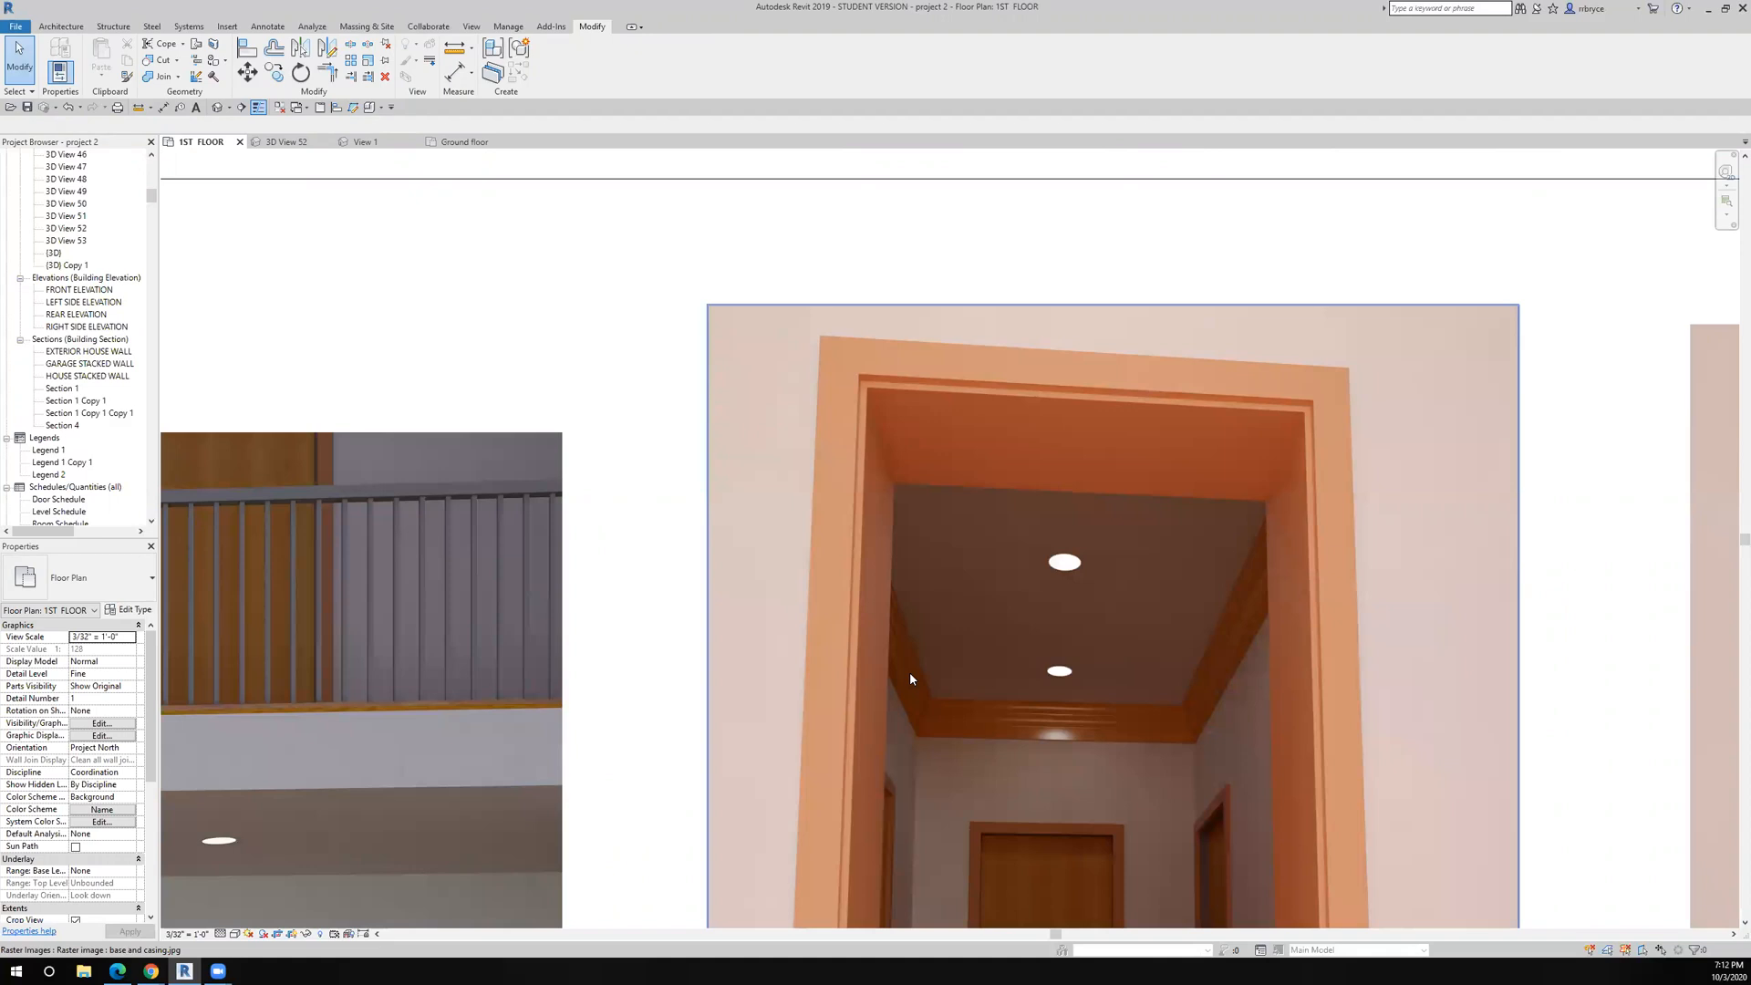
scroll(910, 671, down, 4)
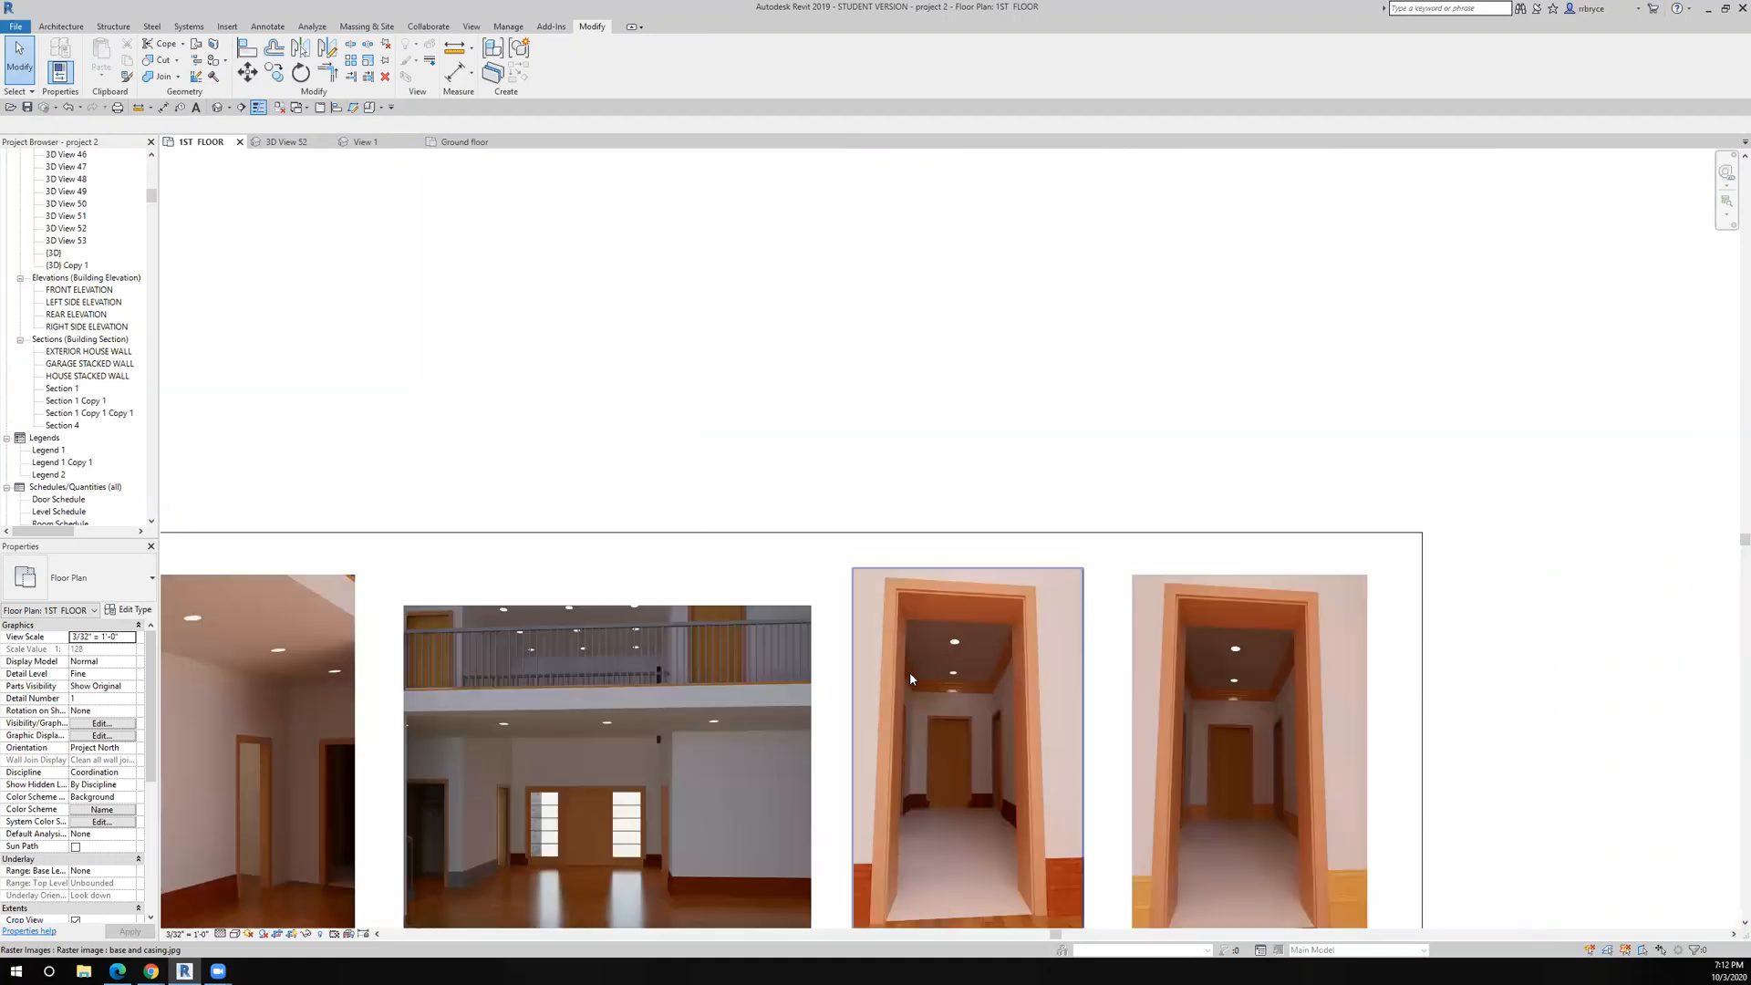
scroll(910, 676, up, 3)
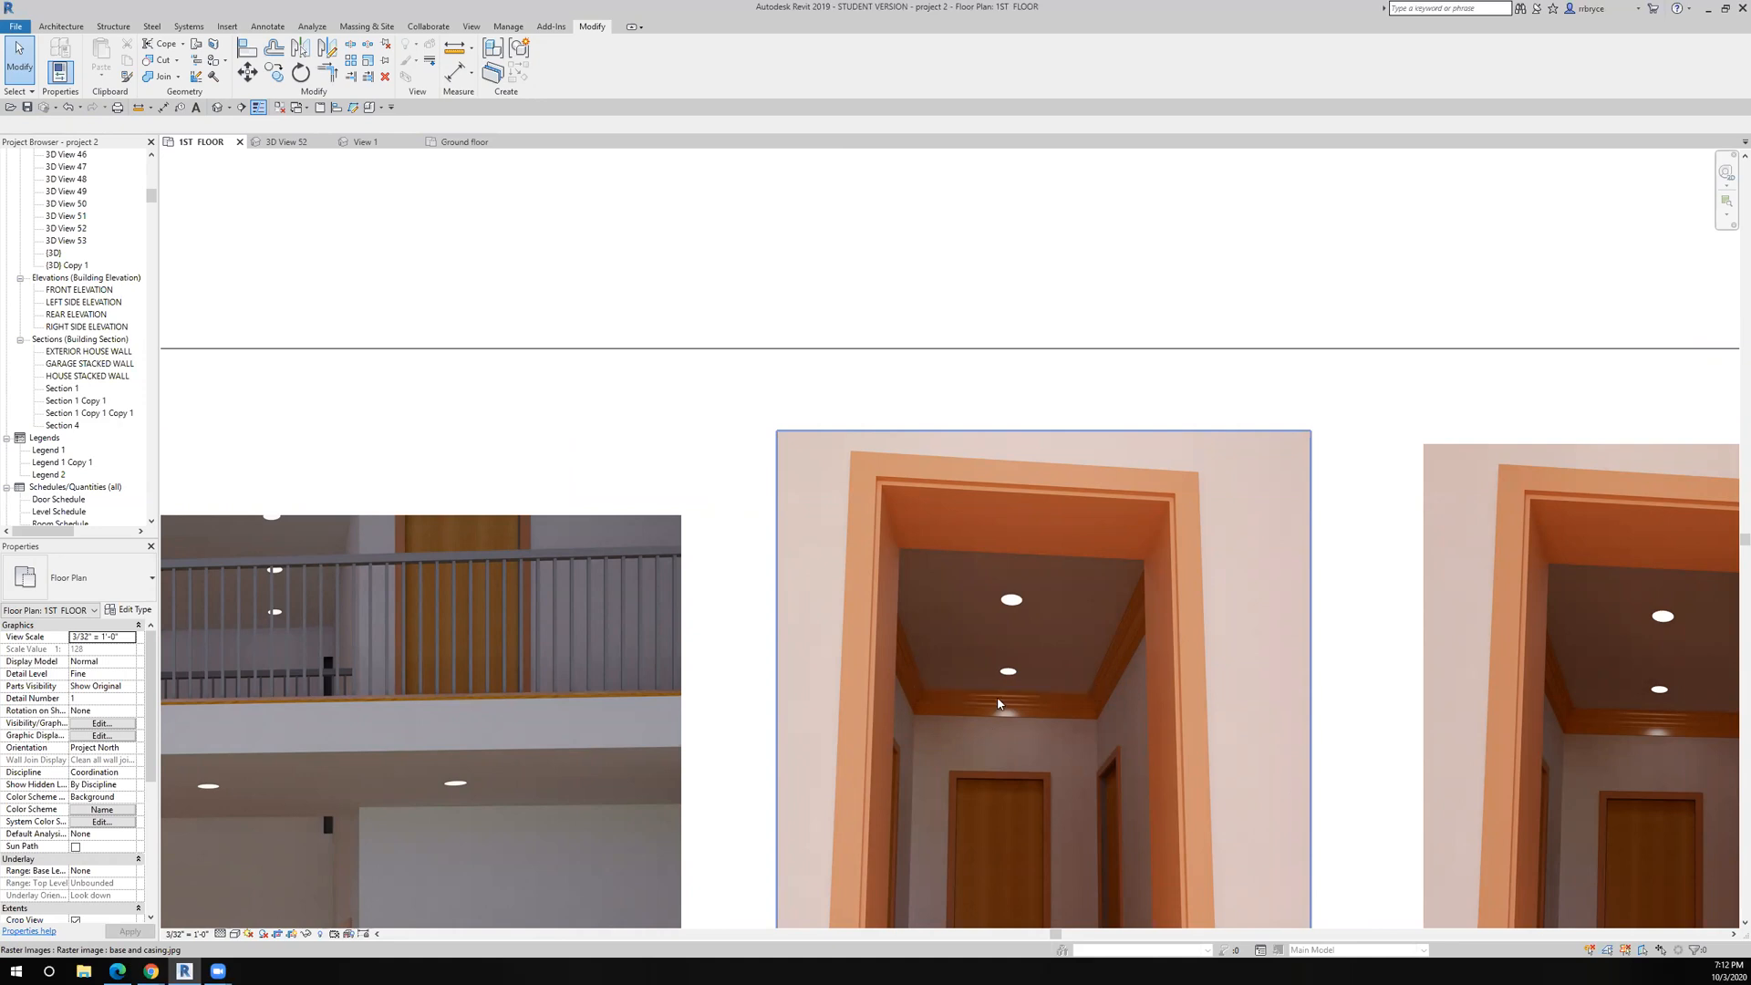
scroll(997, 704, down, 4)
middle_drag(997, 704, 994, 605)
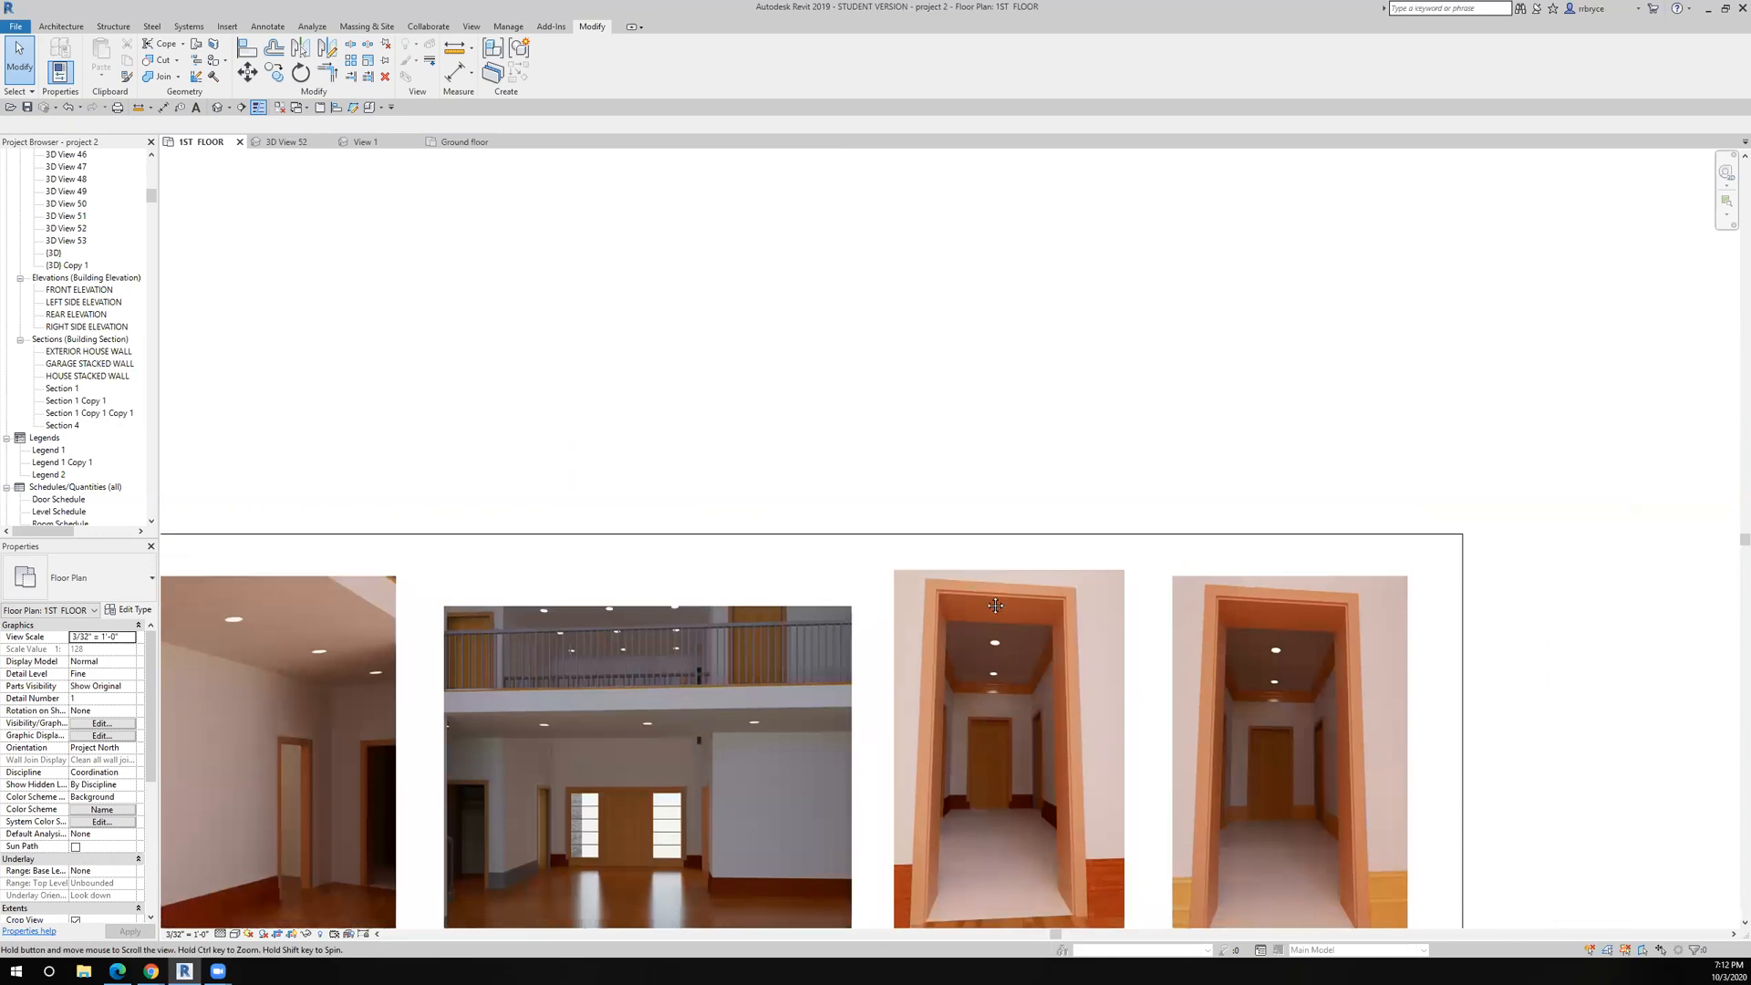
Examine how the baseboard meets the casing of the door at the end of the hallway in the base and casing image.
scroll(966, 715, up, 2)
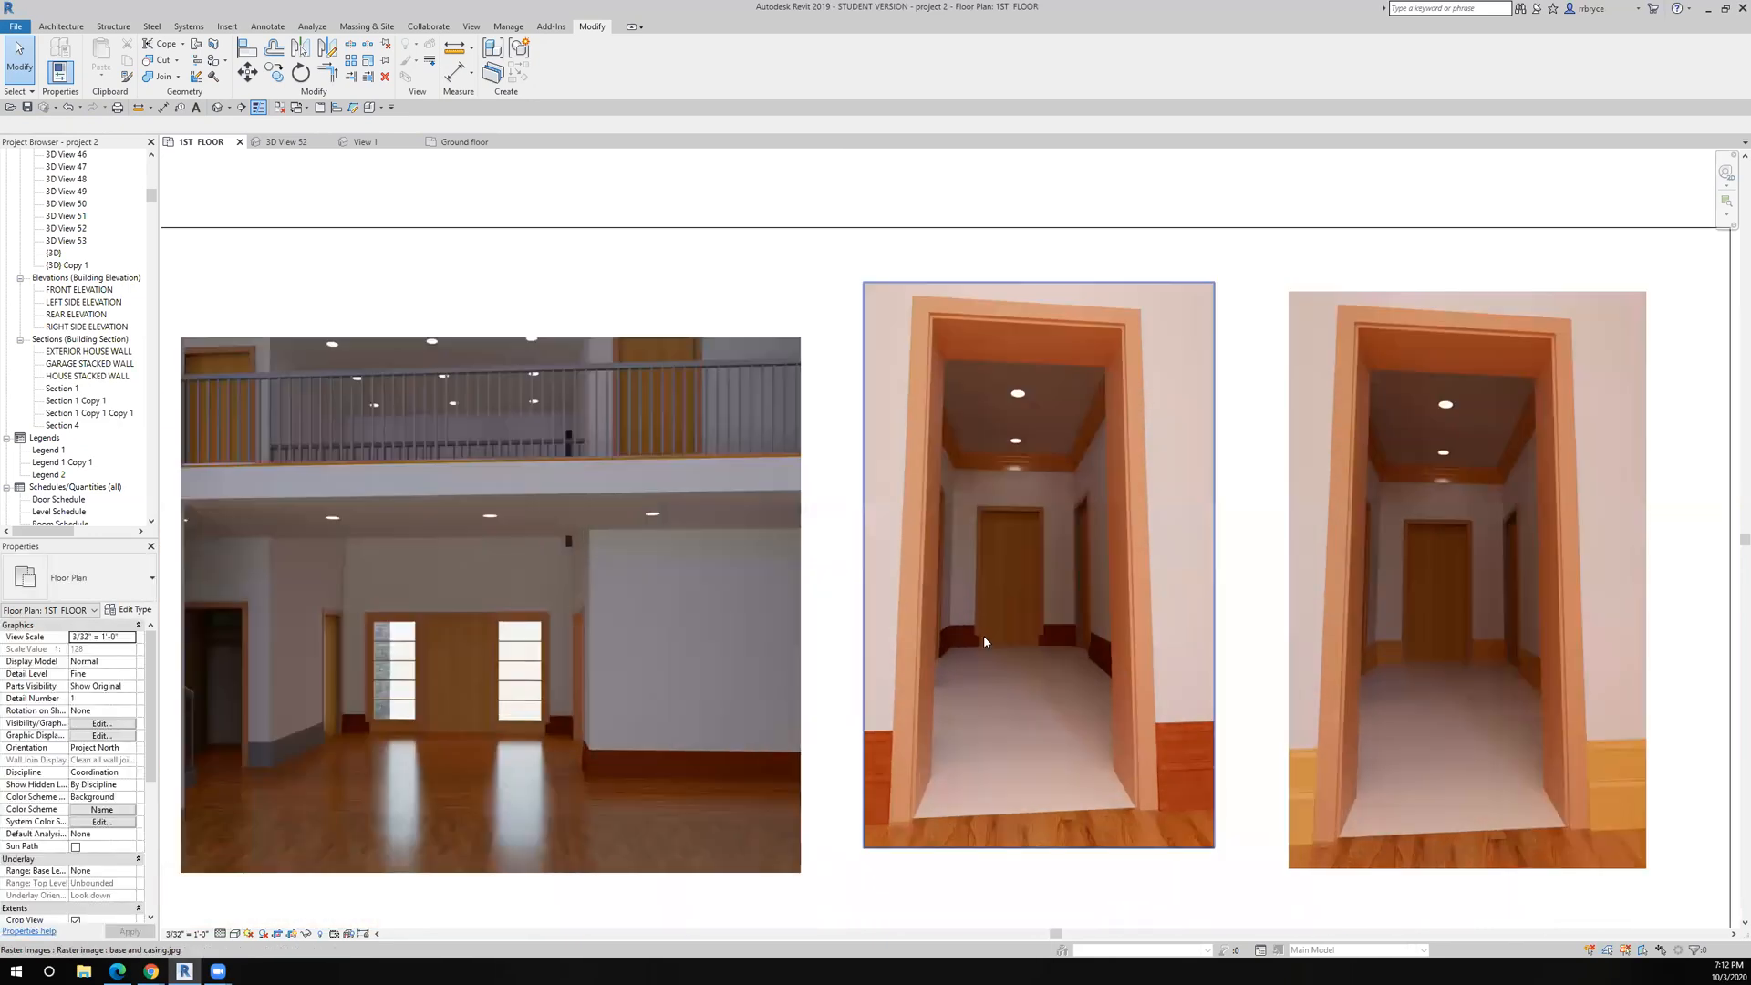
scroll(983, 636, up, 5)
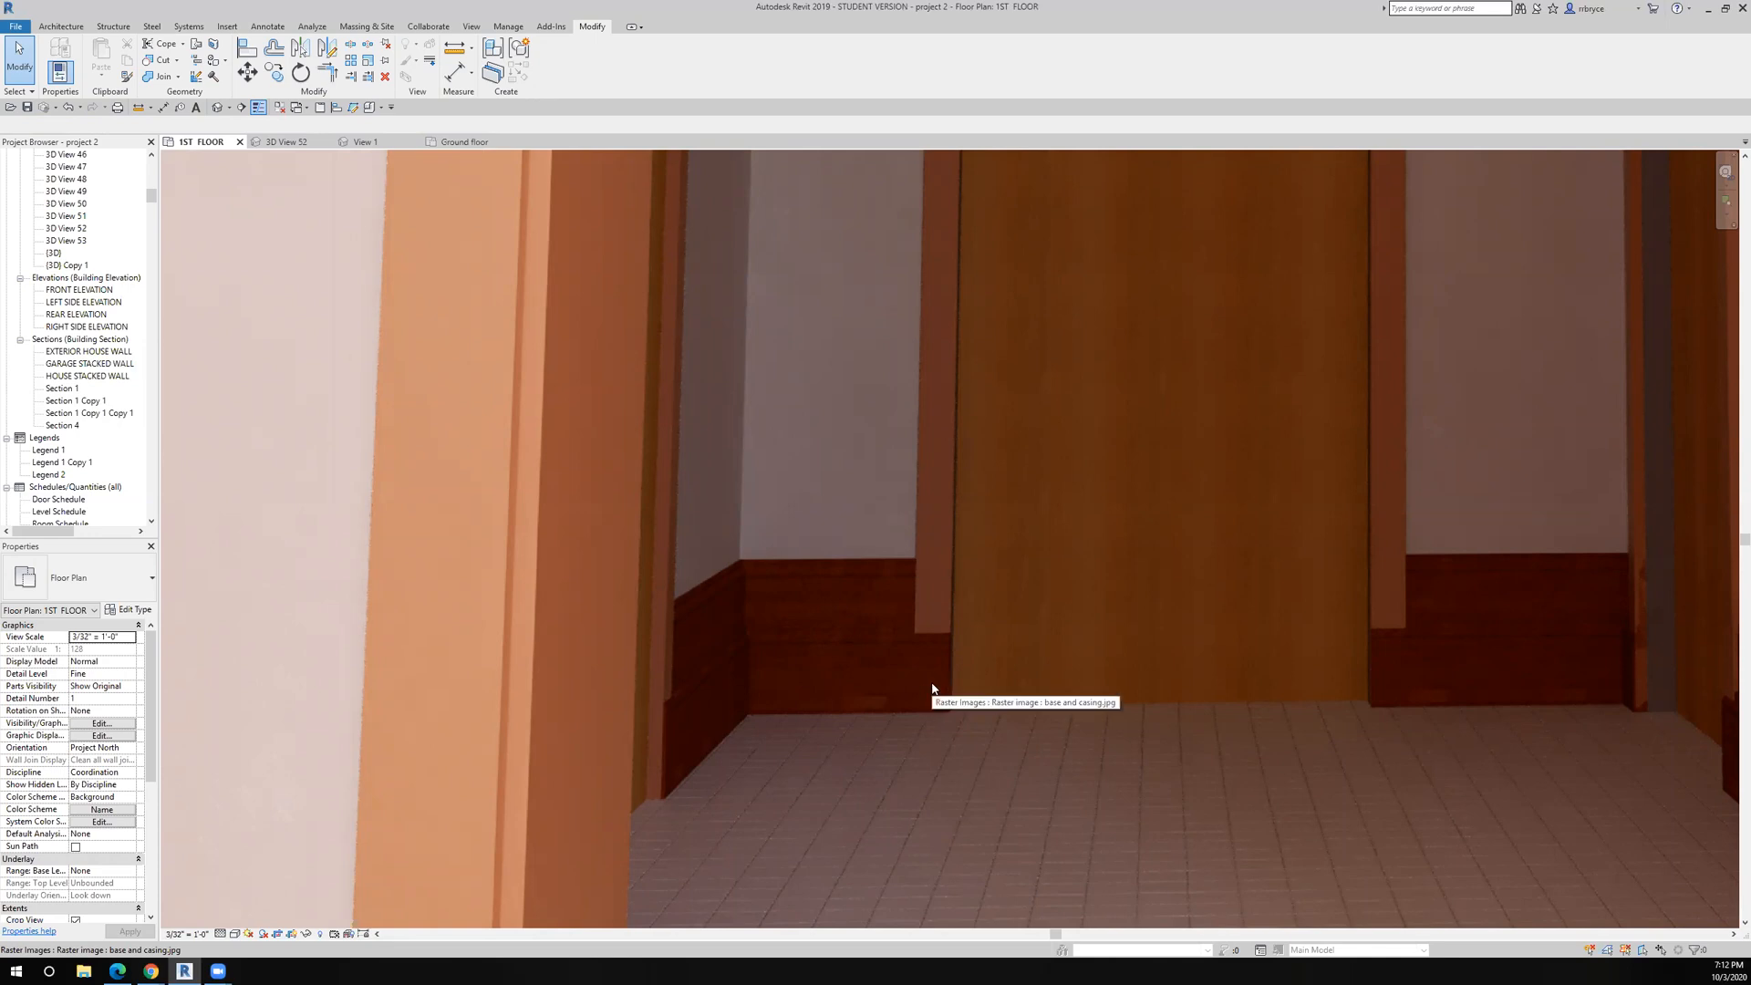
scroll(932, 689, down, 8)
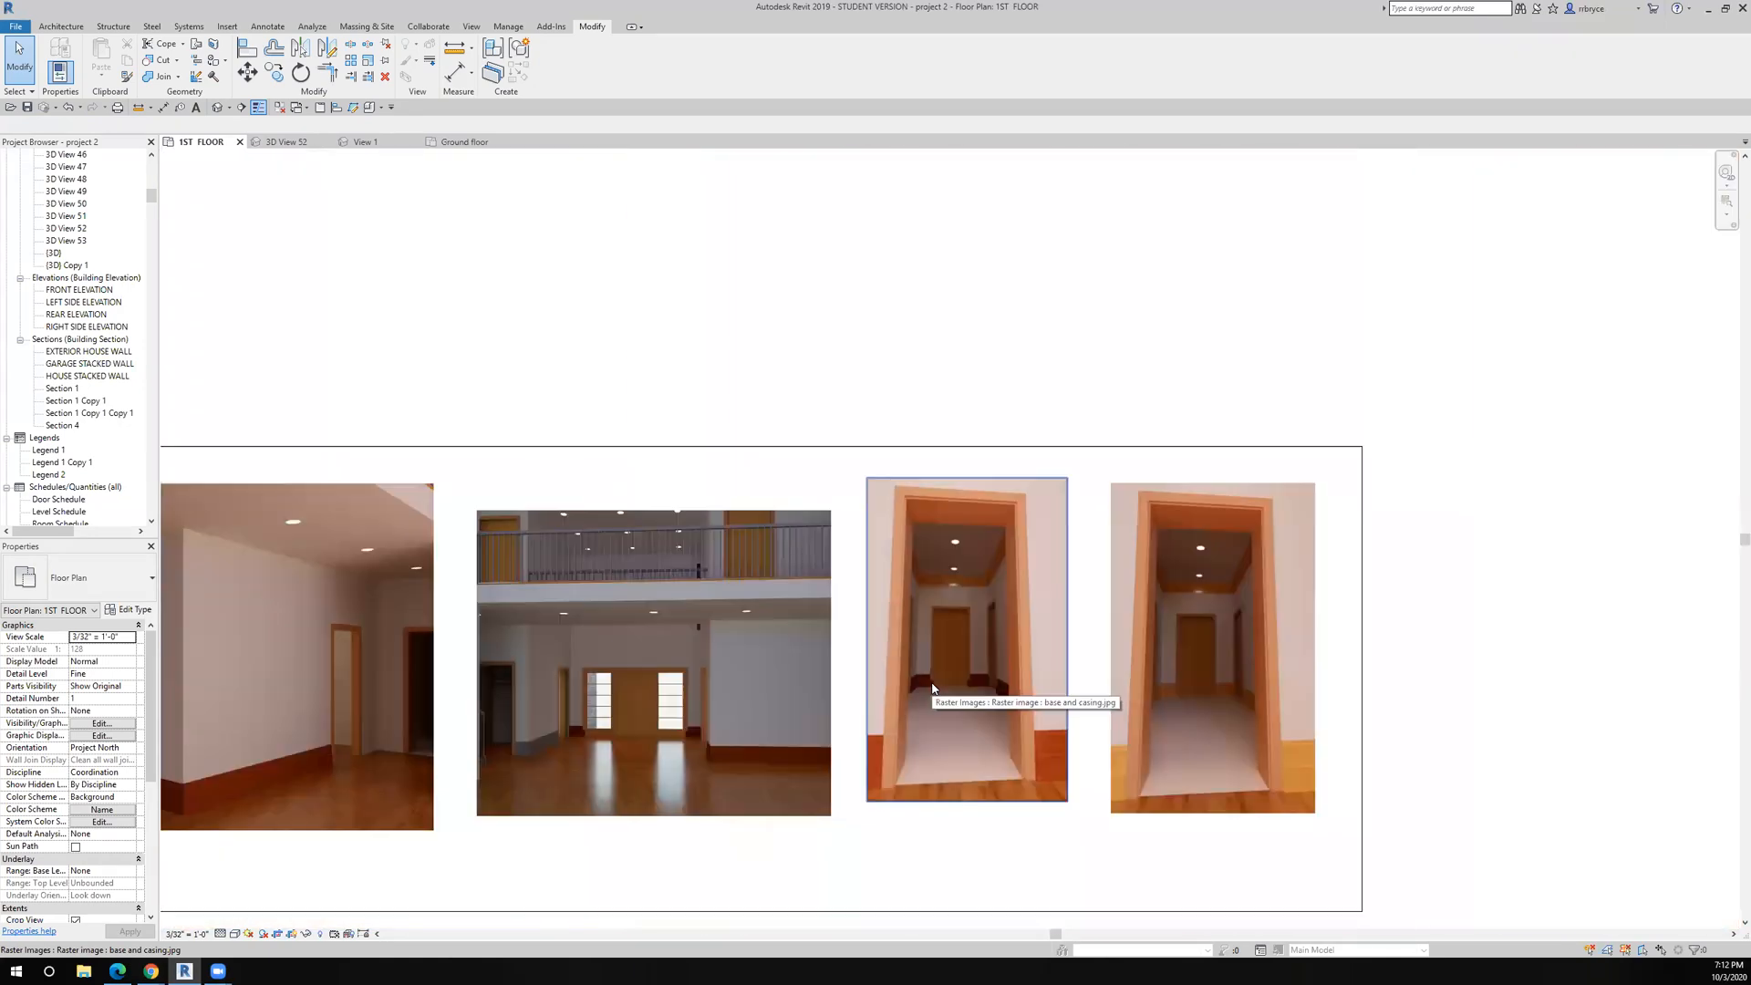
scroll(932, 686, up, 4)
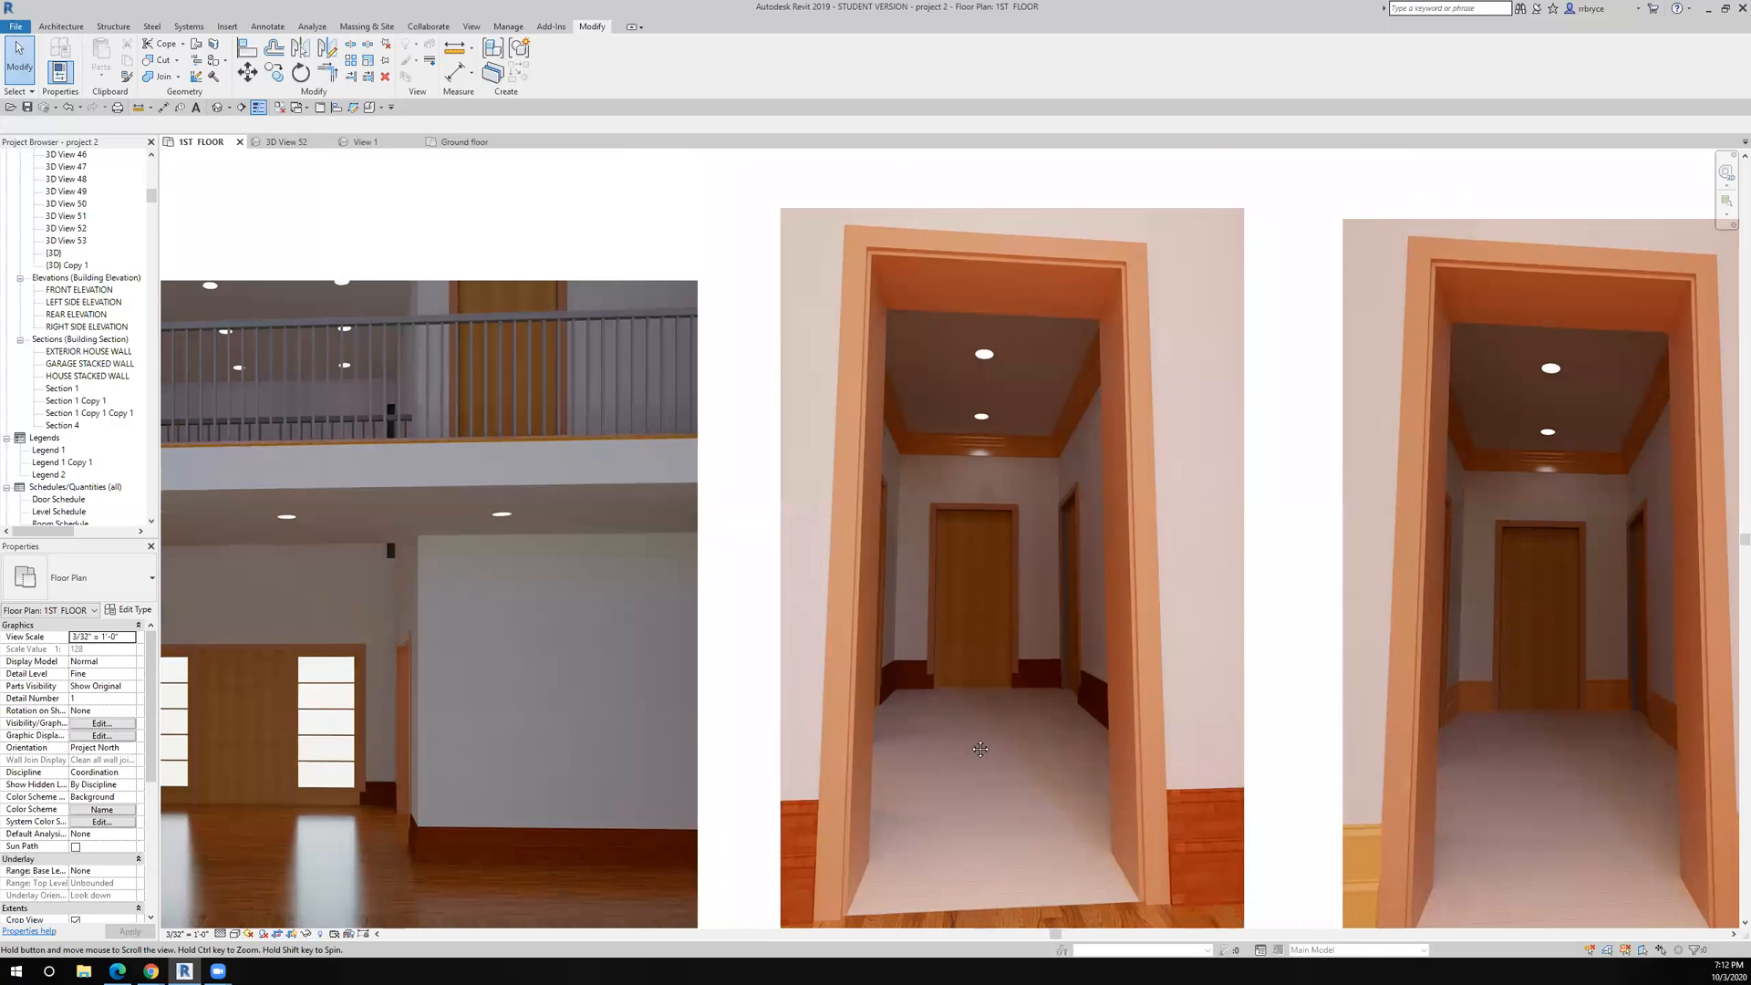
middle_drag(1040, 778, 980, 751)
Compare the baseboard profile in the cherry base and crown image with the one in the neighbouring base and casing image.
scroll(862, 693, down, 2)
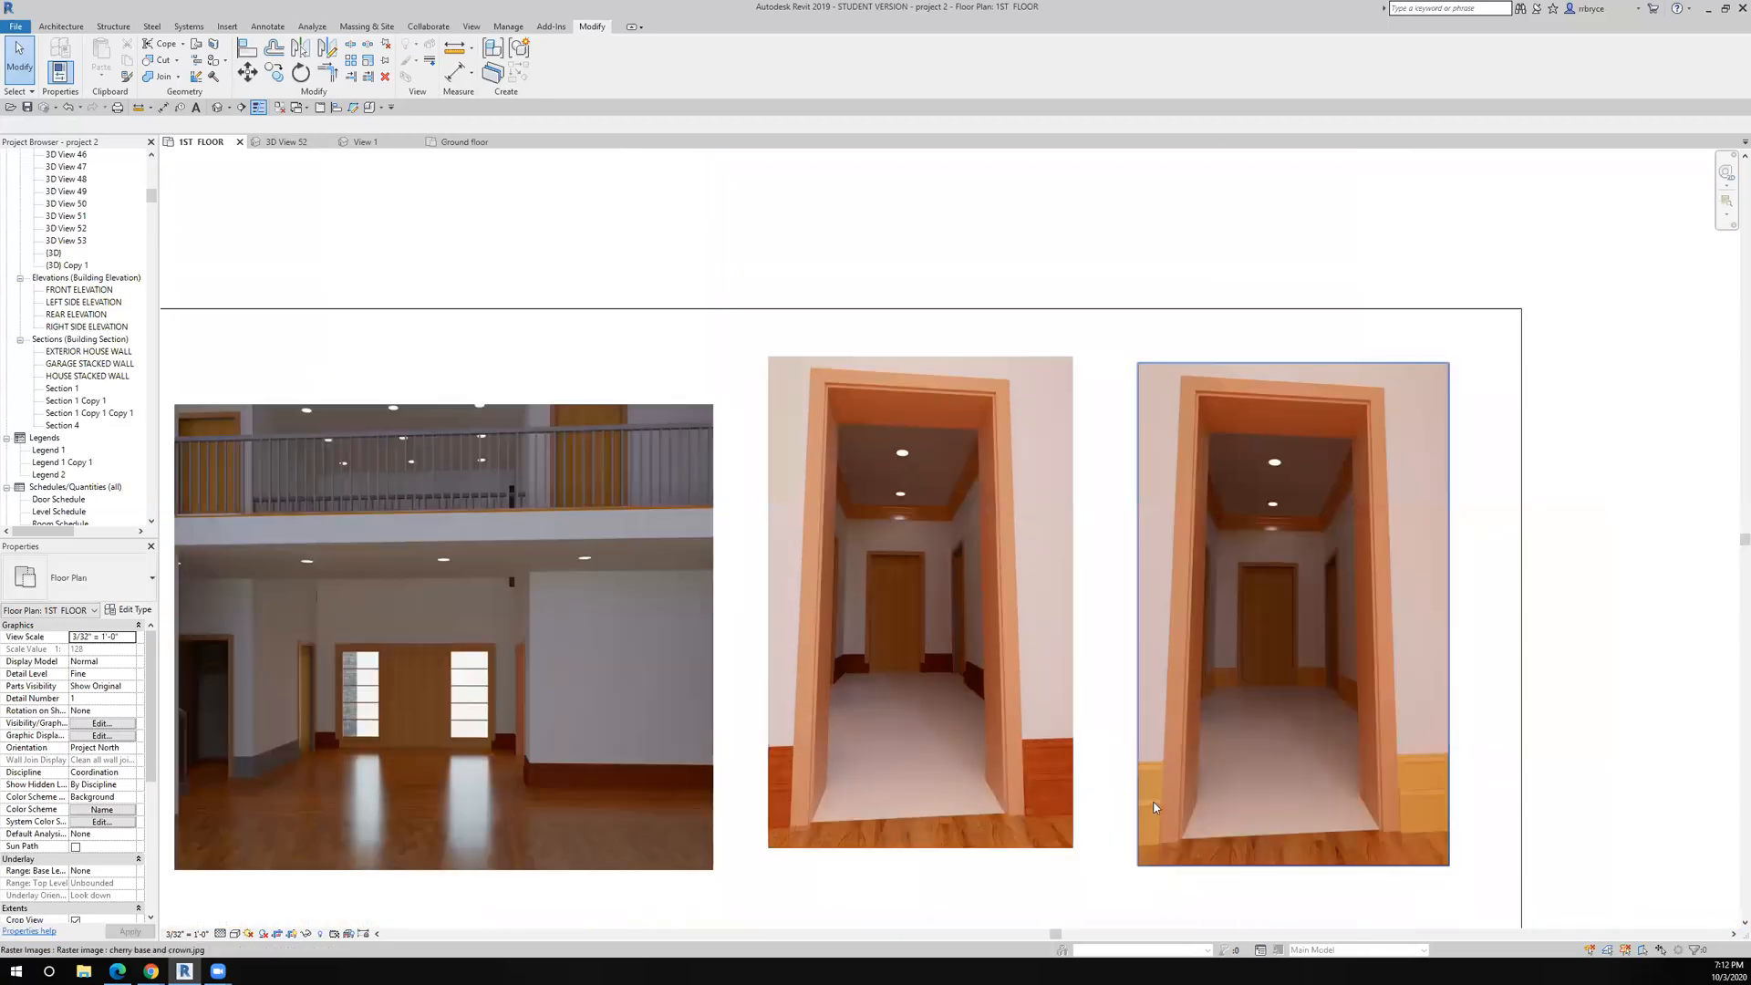
scroll(1155, 794, up, 5)
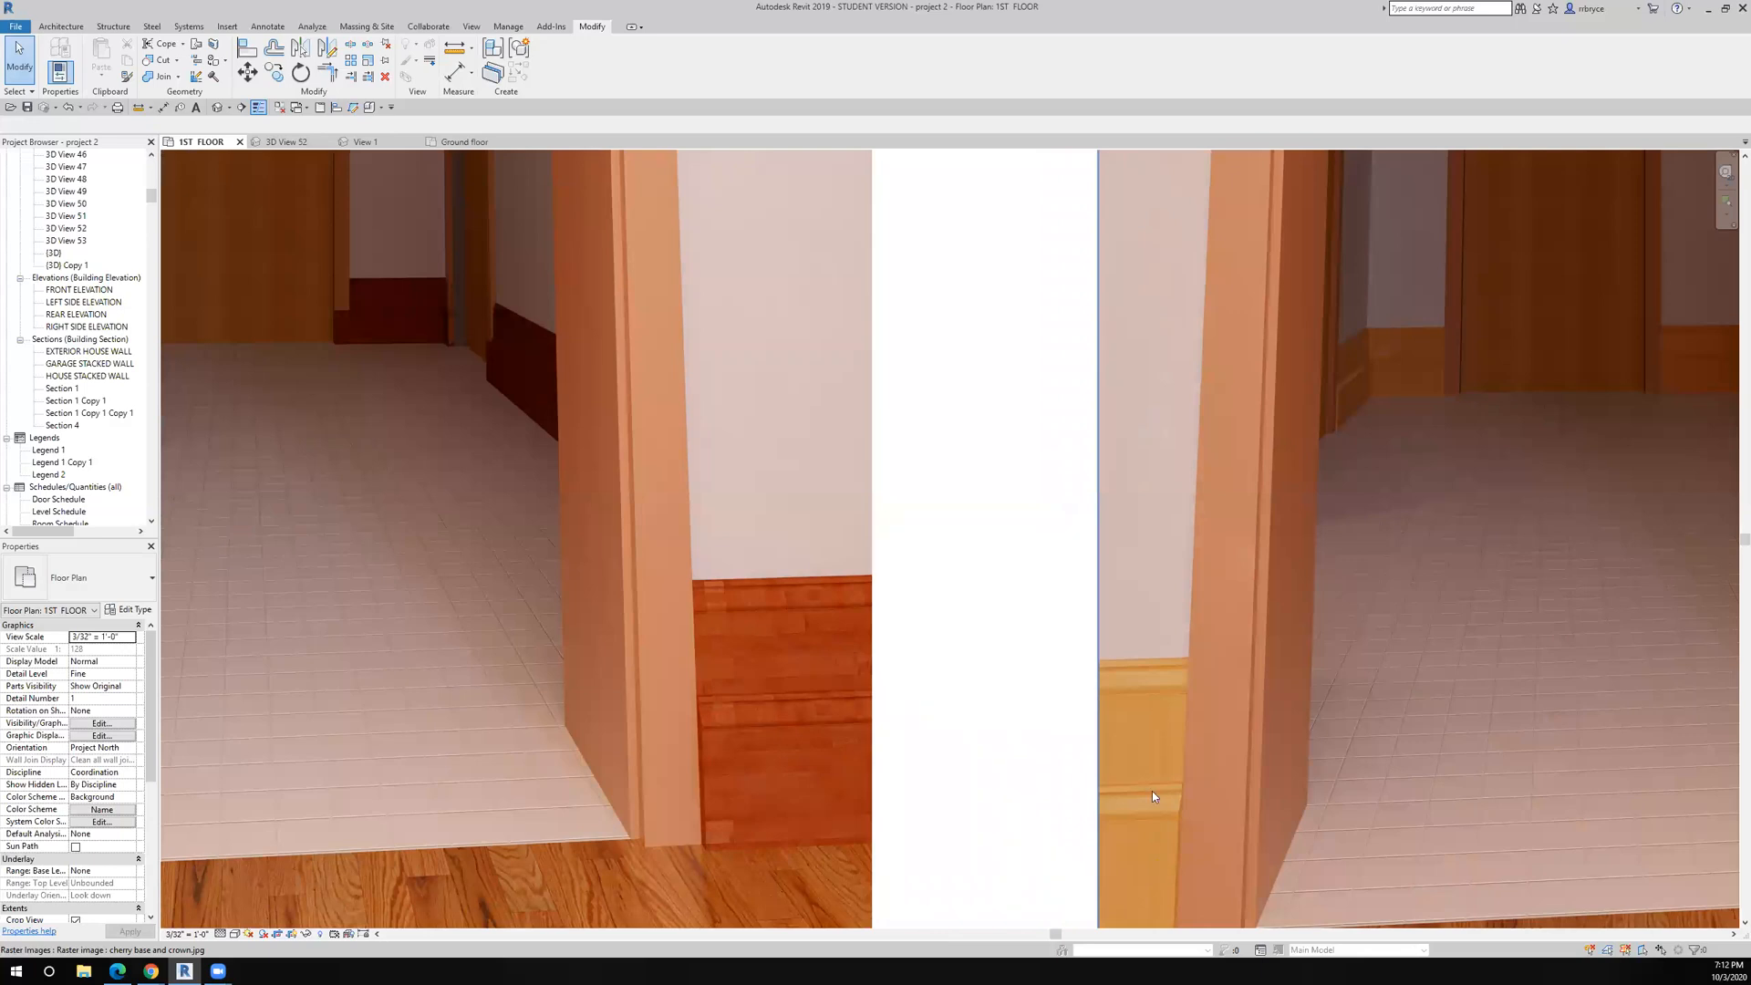
scroll(1154, 796, down, 1)
scroll(1152, 791, down, 3)
scroll(1151, 791, down, 1)
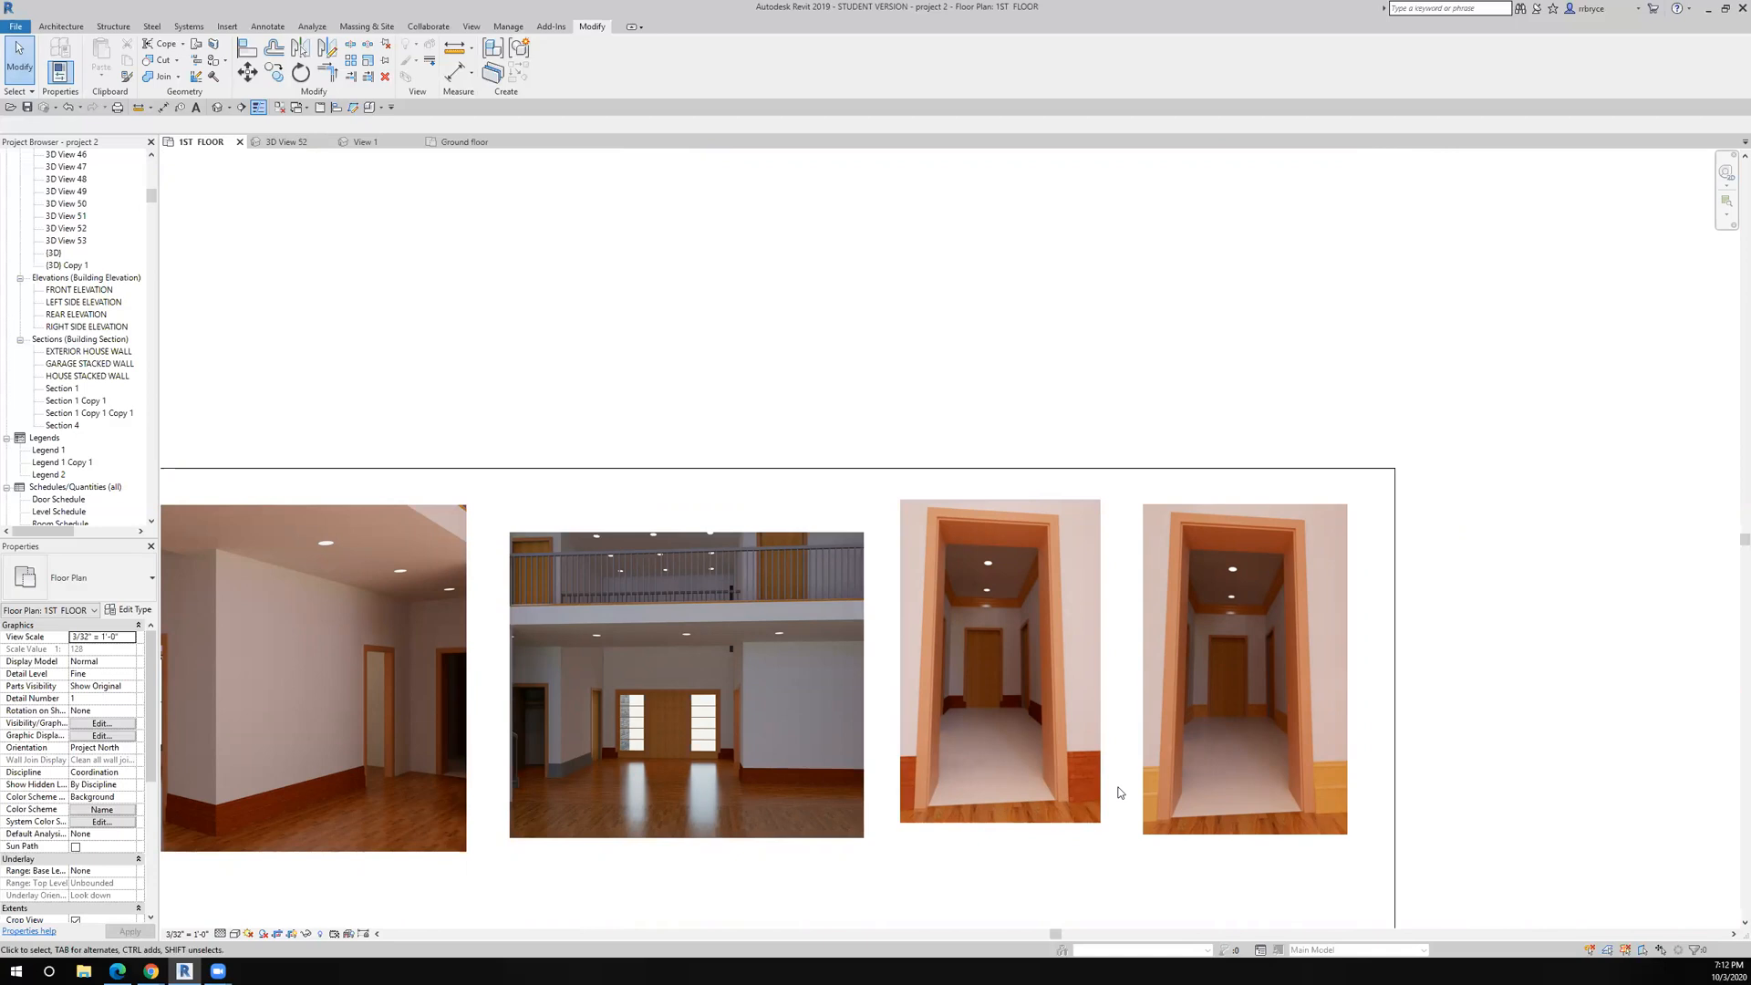
Open the Section 4 view from its section line in the floor plan and show the crown moulding where wall and ceiling meet.
scroll(1117, 791, down, 5)
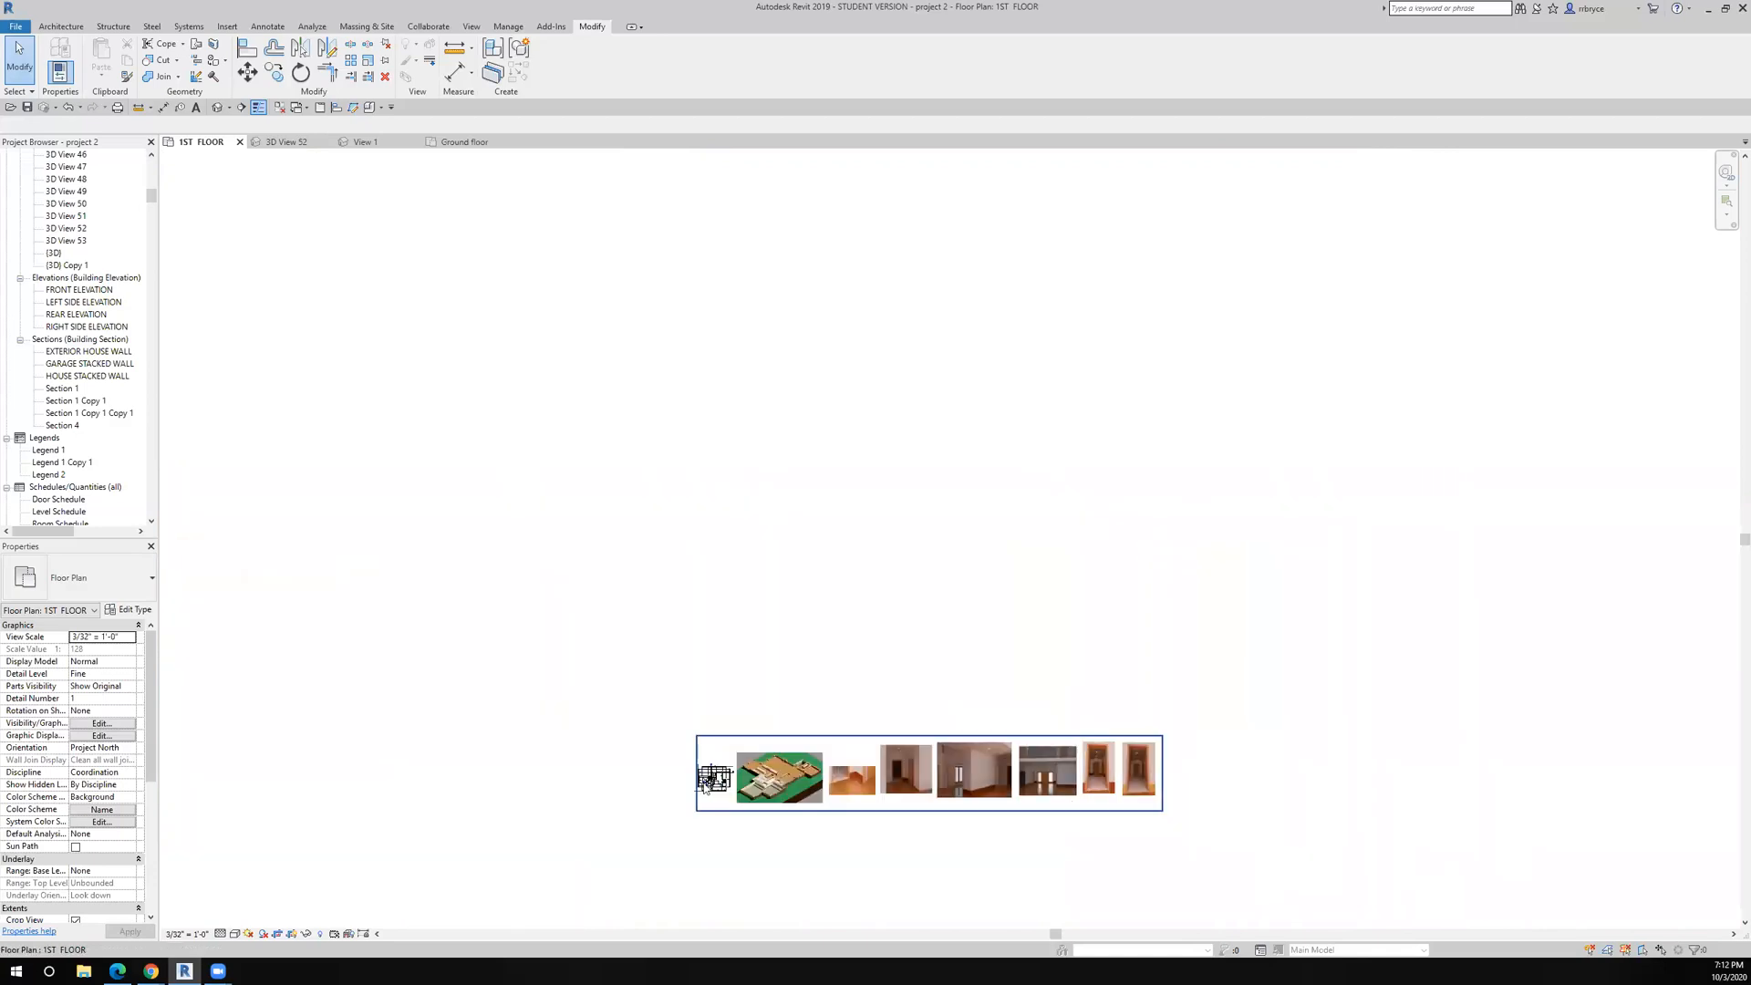
scroll(713, 779, up, 10)
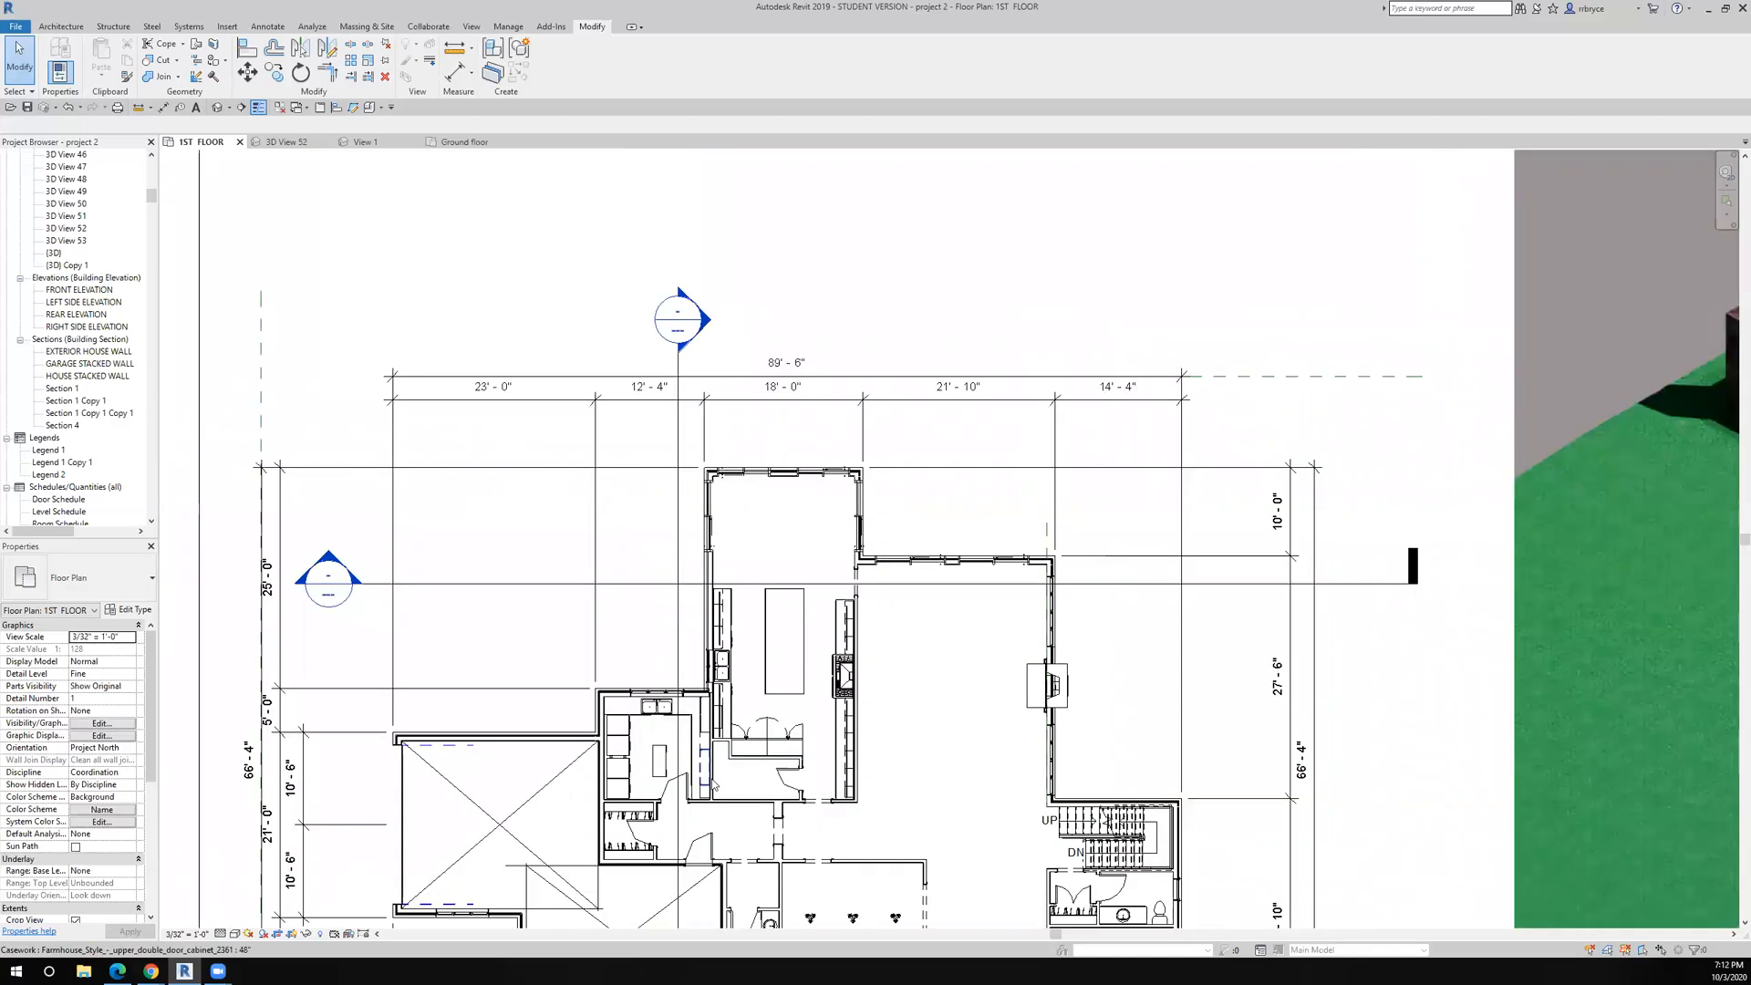
scroll(831, 567, down, 6)
click(771, 629)
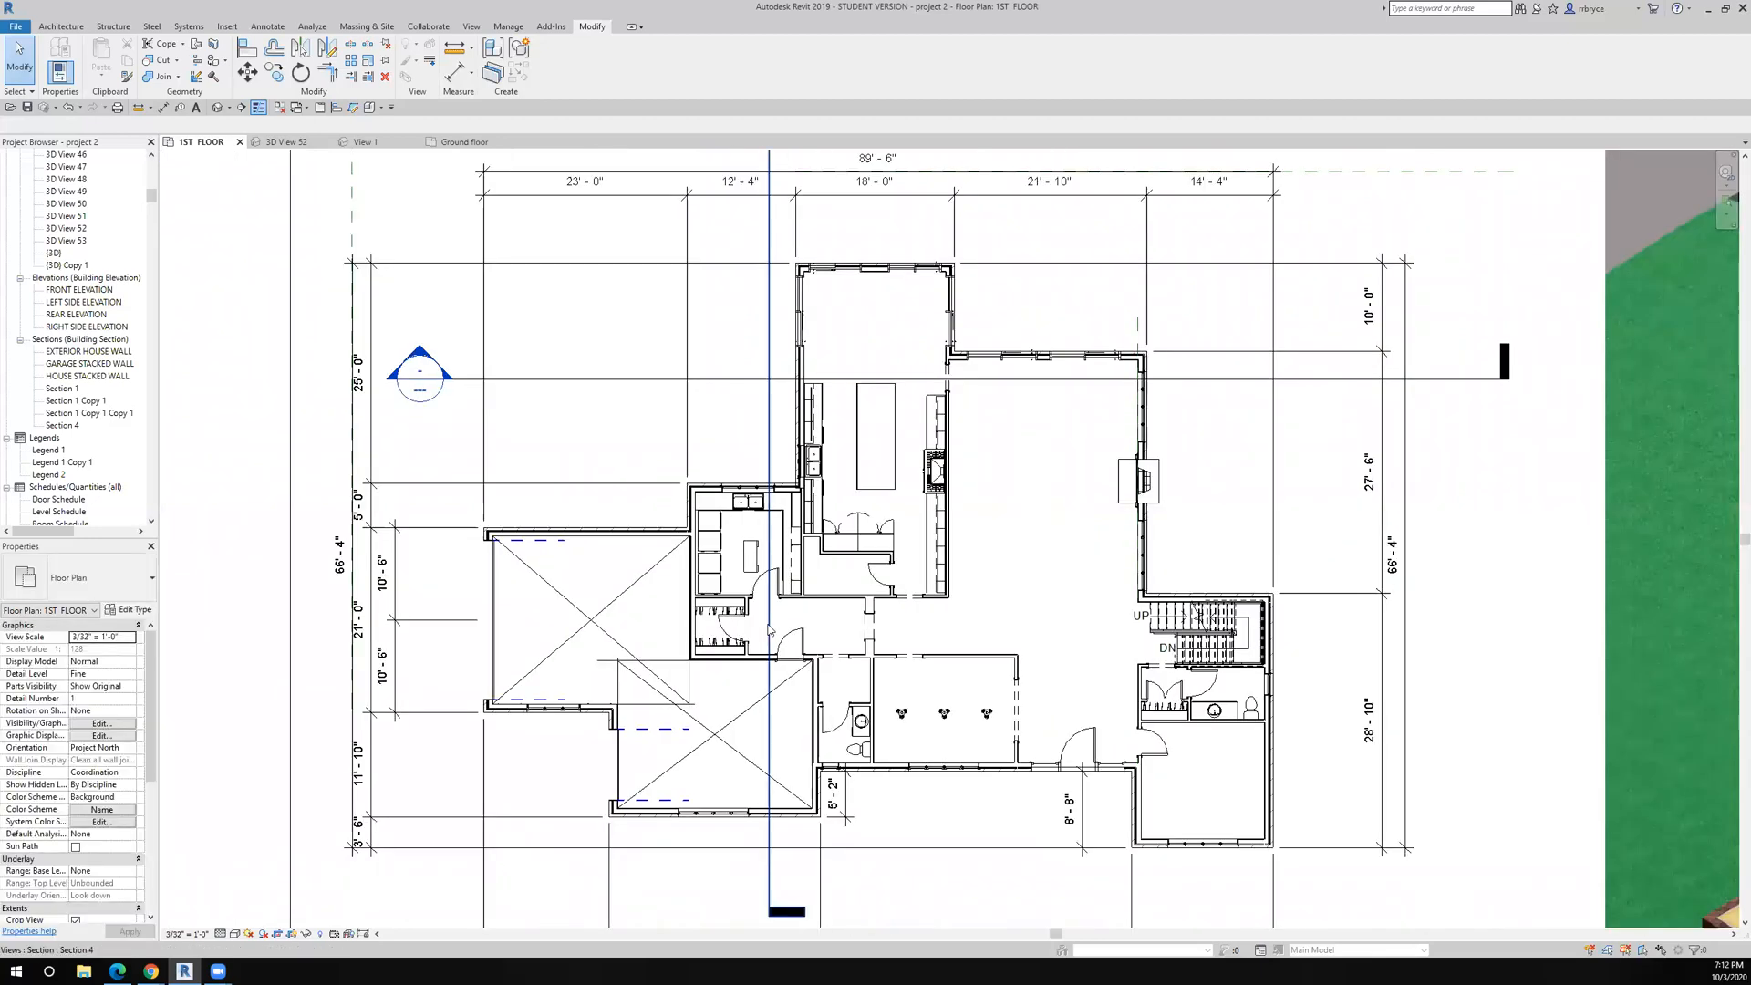
right_click(784, 649)
click(834, 348)
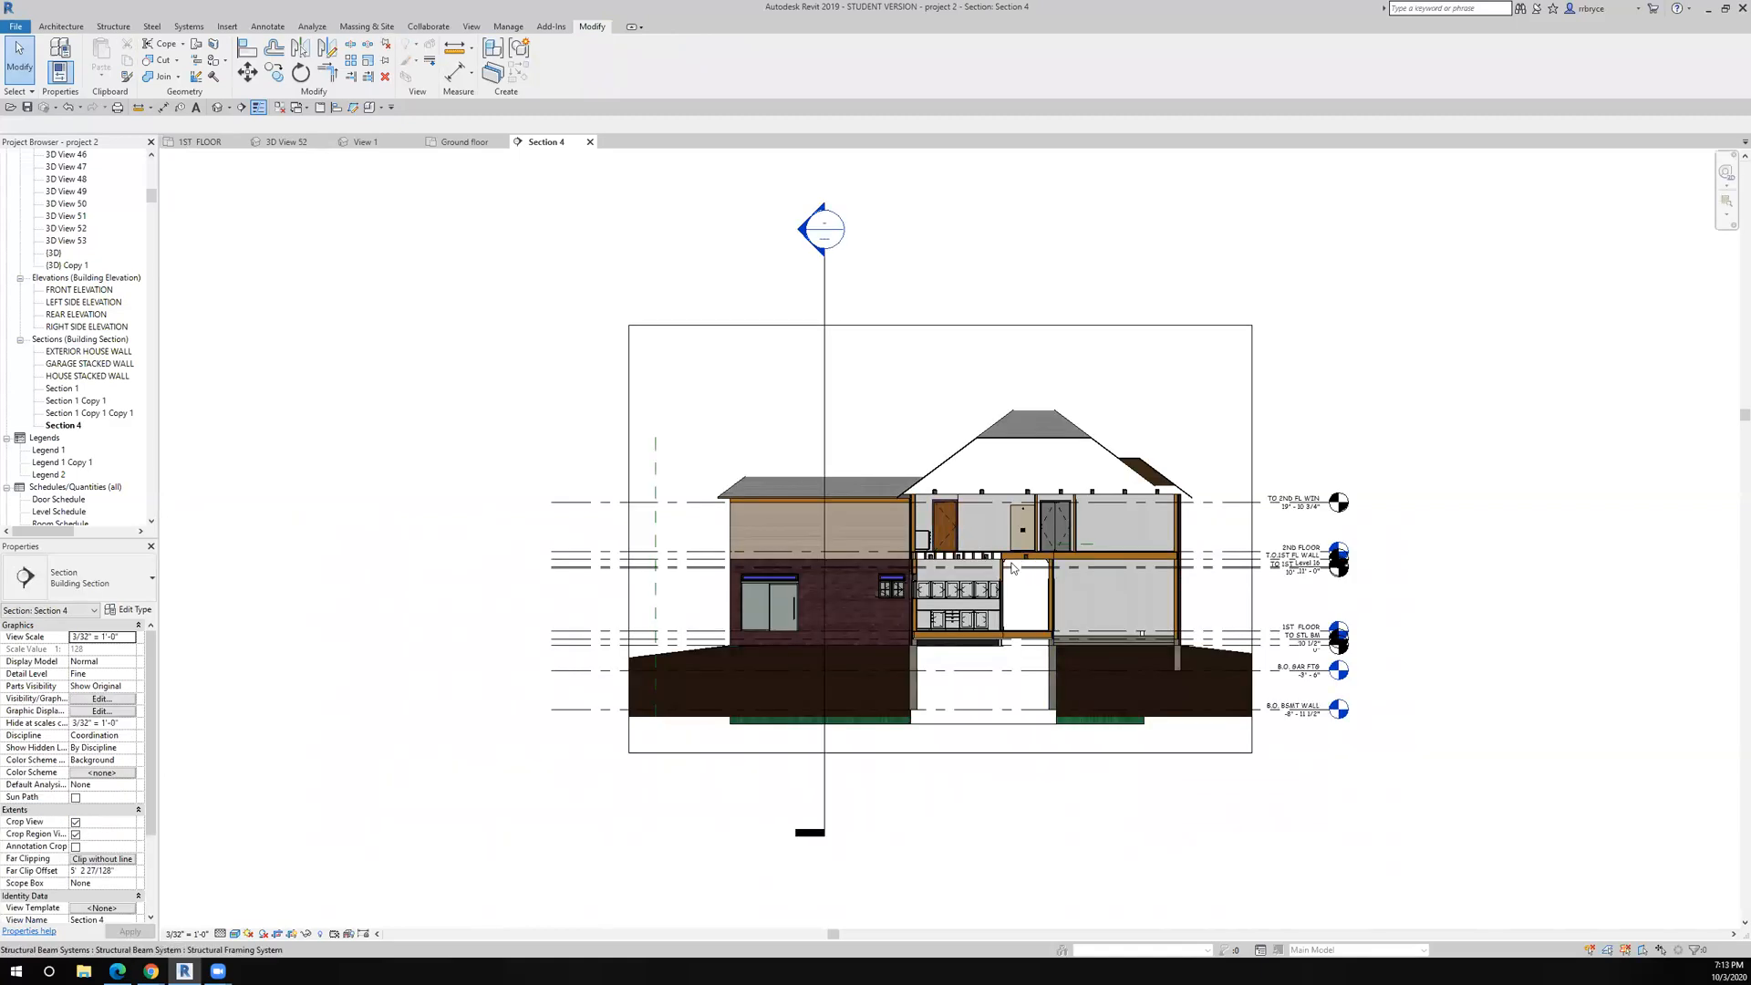
scroll(972, 579, up, 6)
scroll(972, 579, up, 5)
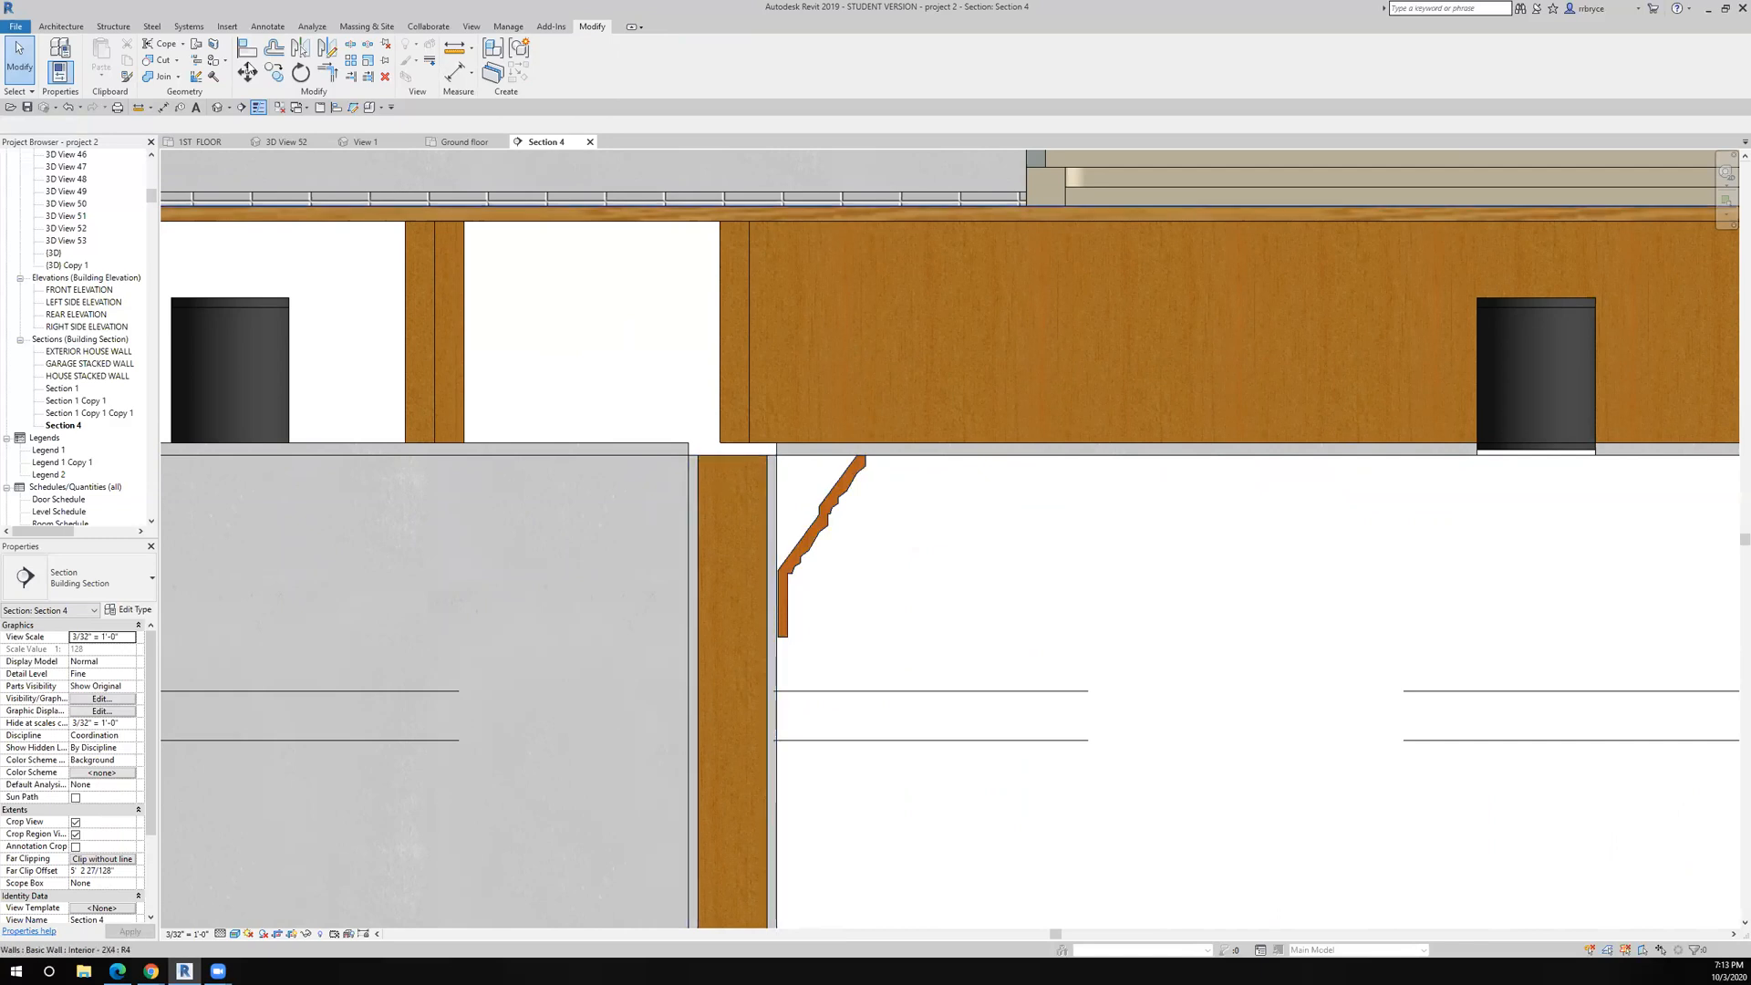
Browse the Finish Carpentry folder of the US Imperial profile library for loadable base, casing and crown profile families.
click(227, 25)
click(490, 59)
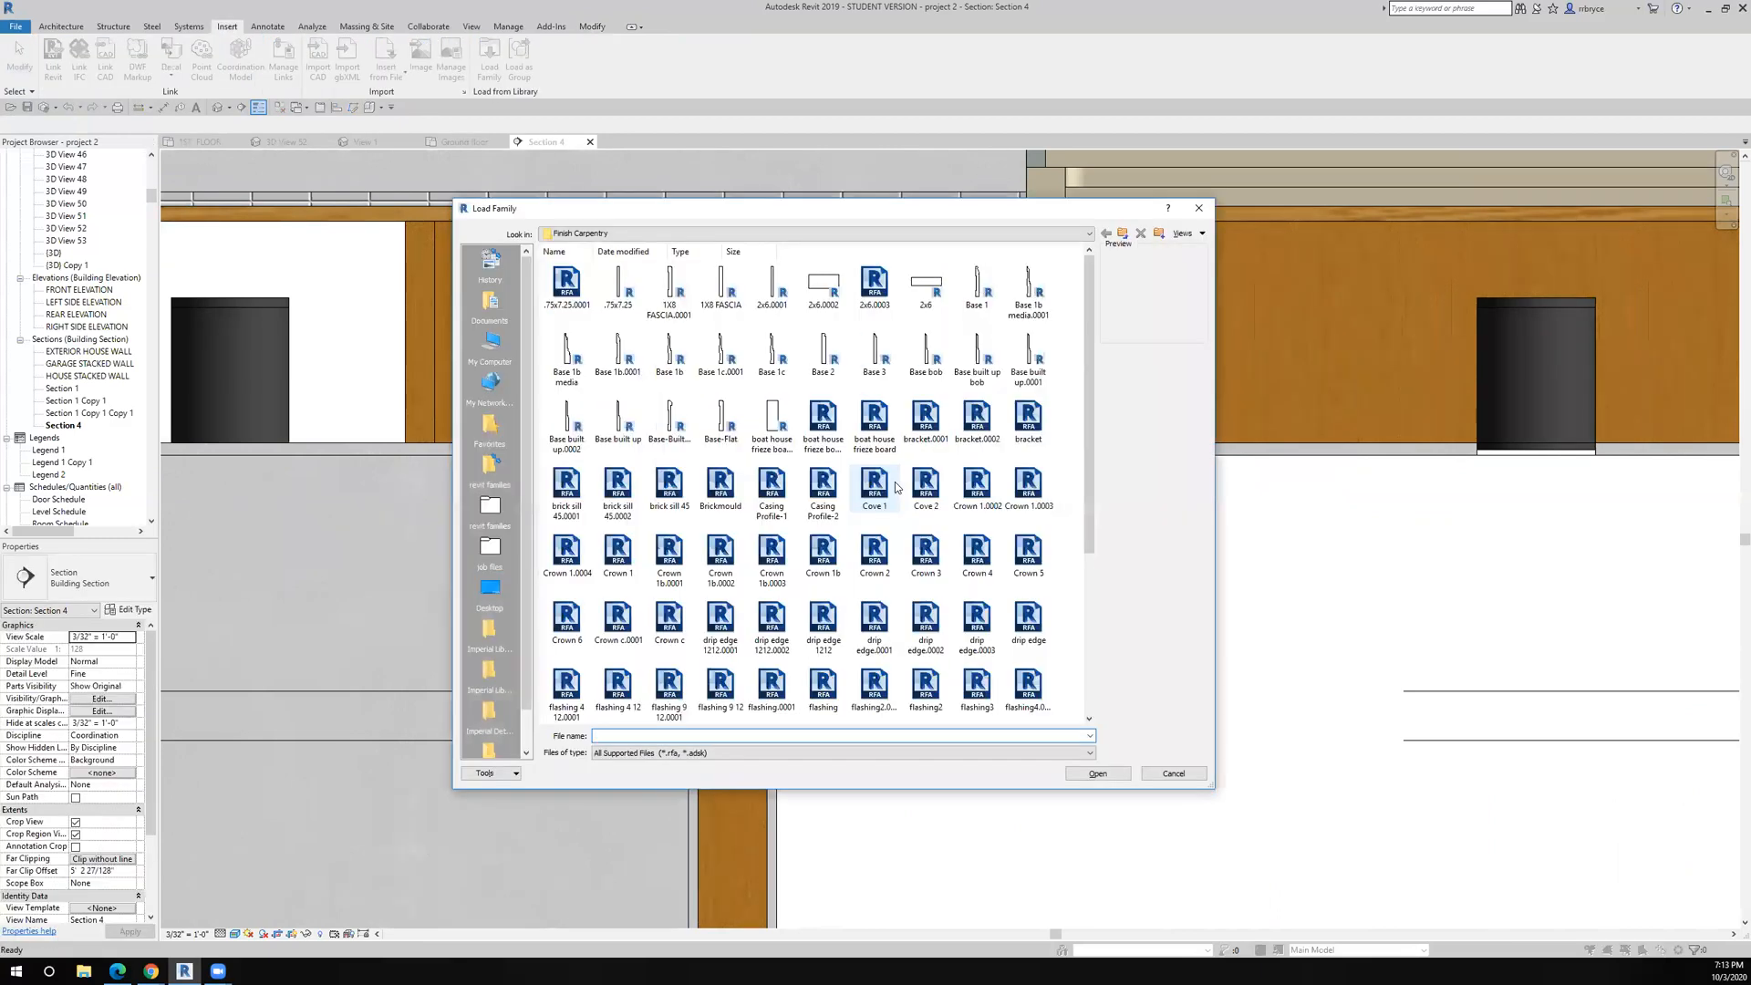
click(1123, 234)
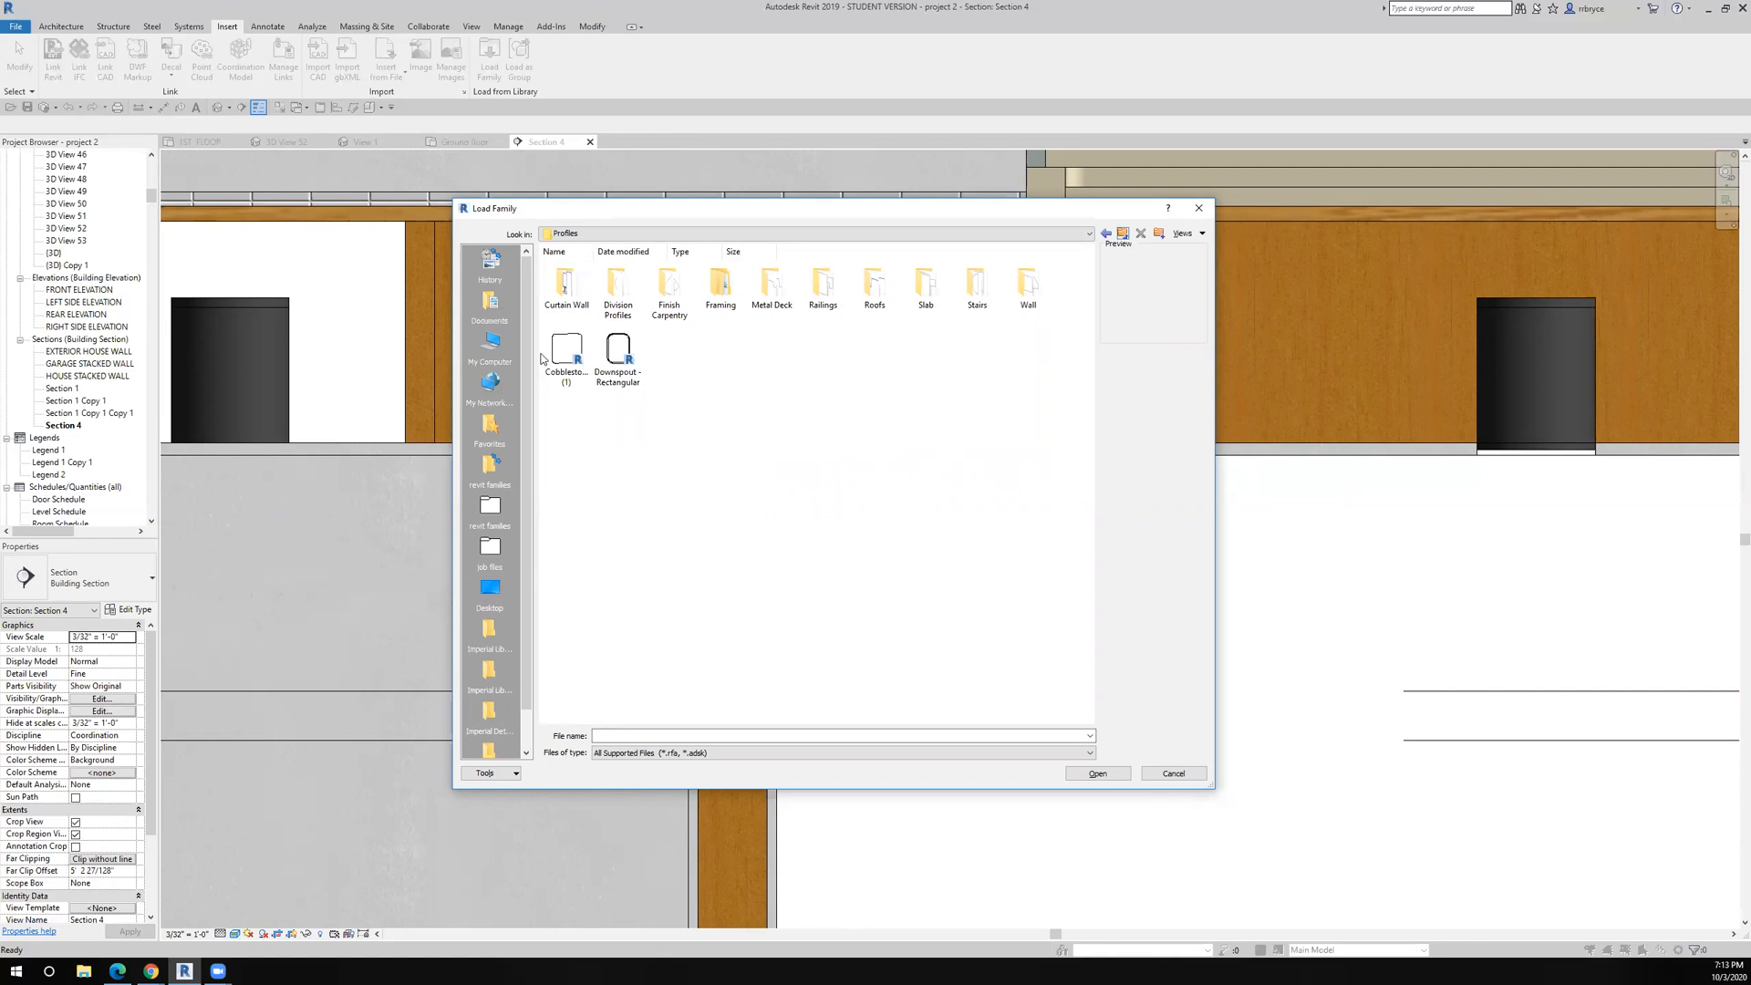
key(BackSpace)
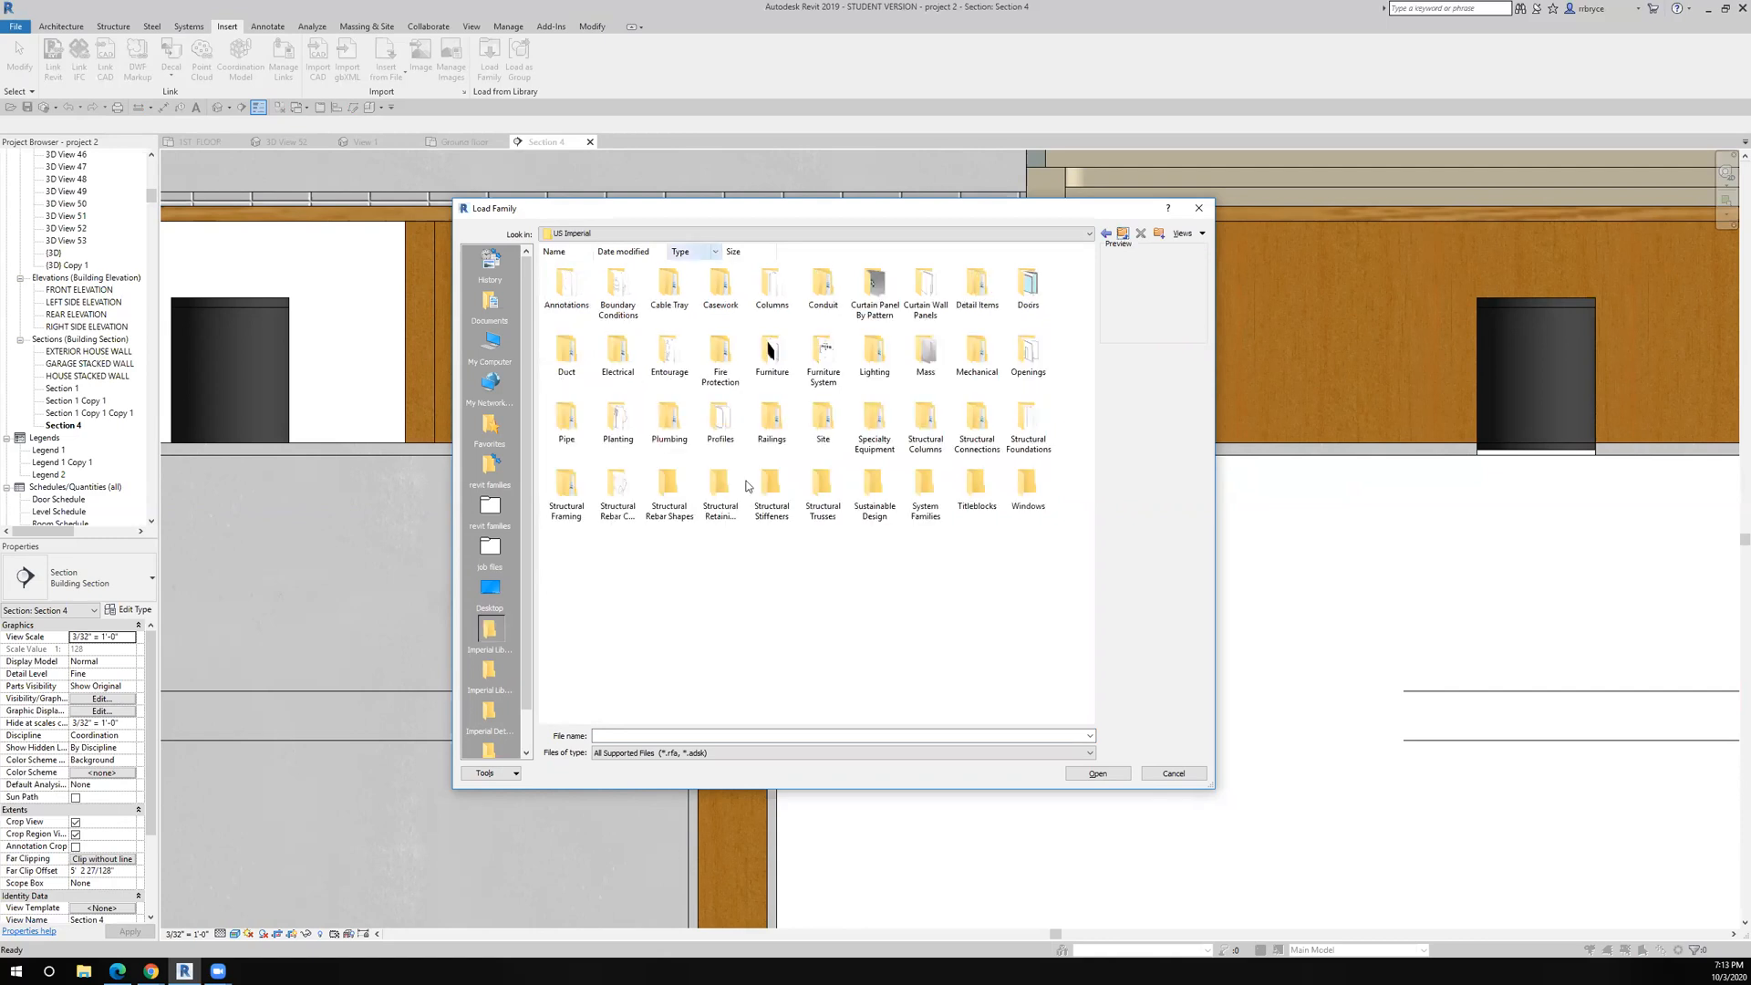
double_click(716, 429)
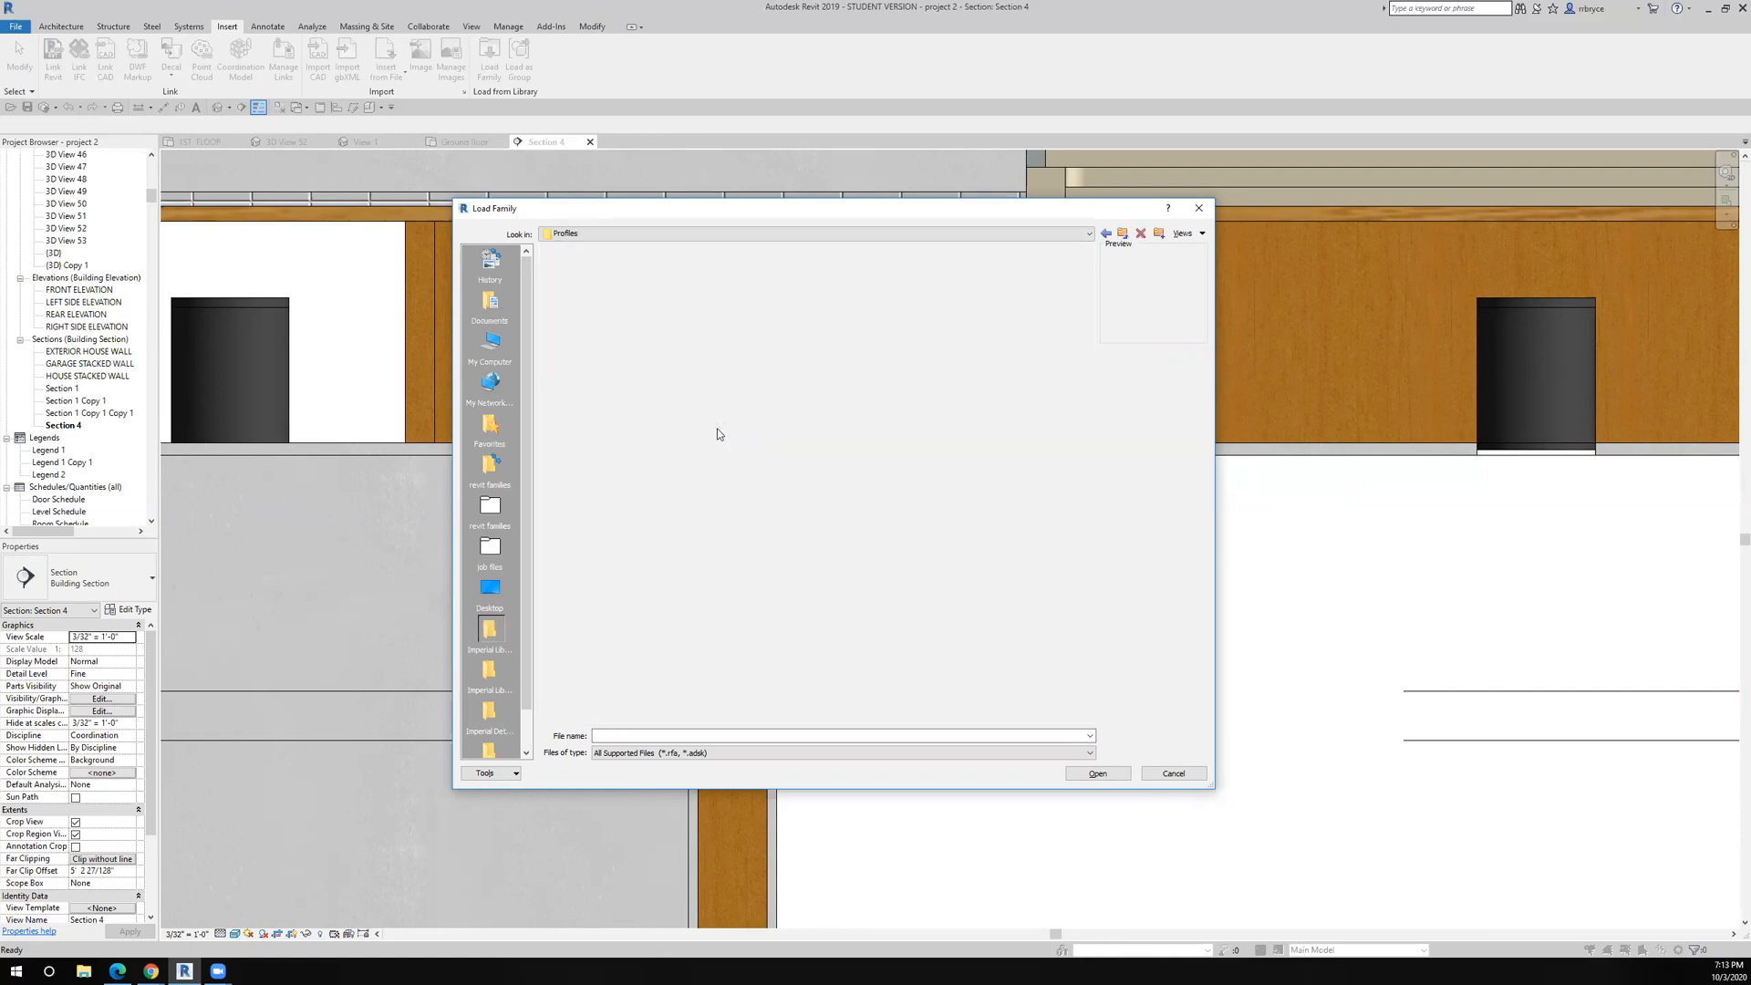
double_click(675, 290)
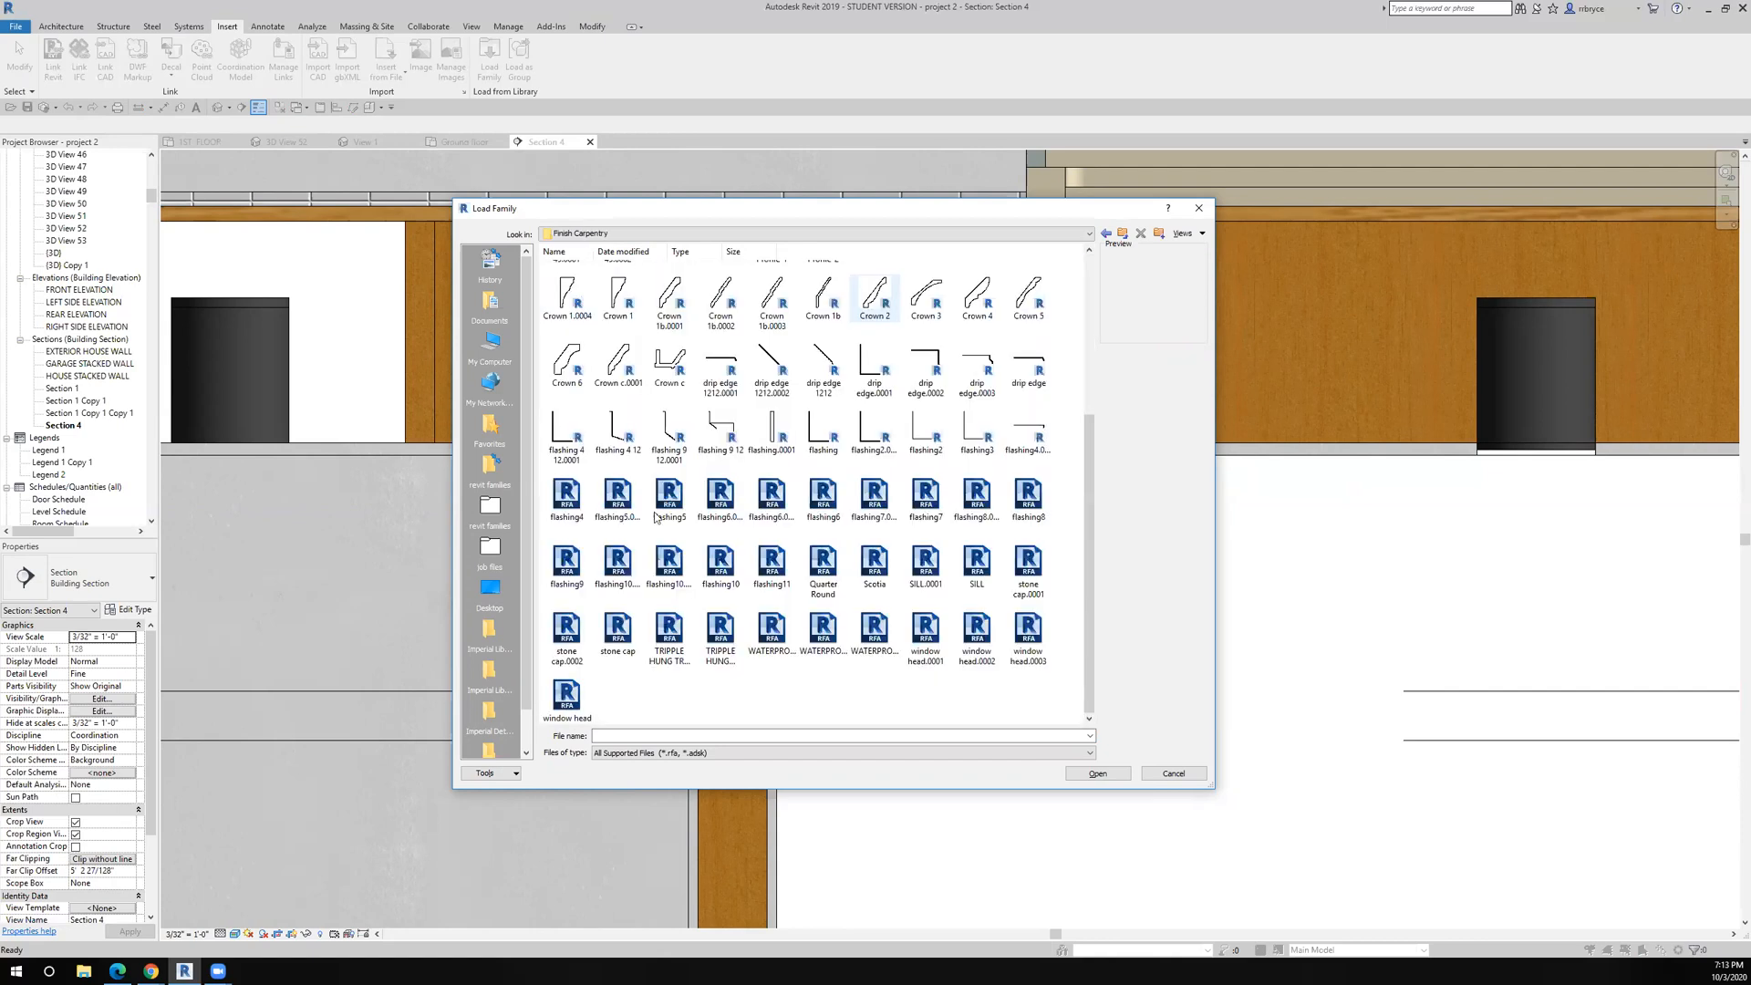
scroll(558, 483, up, 3)
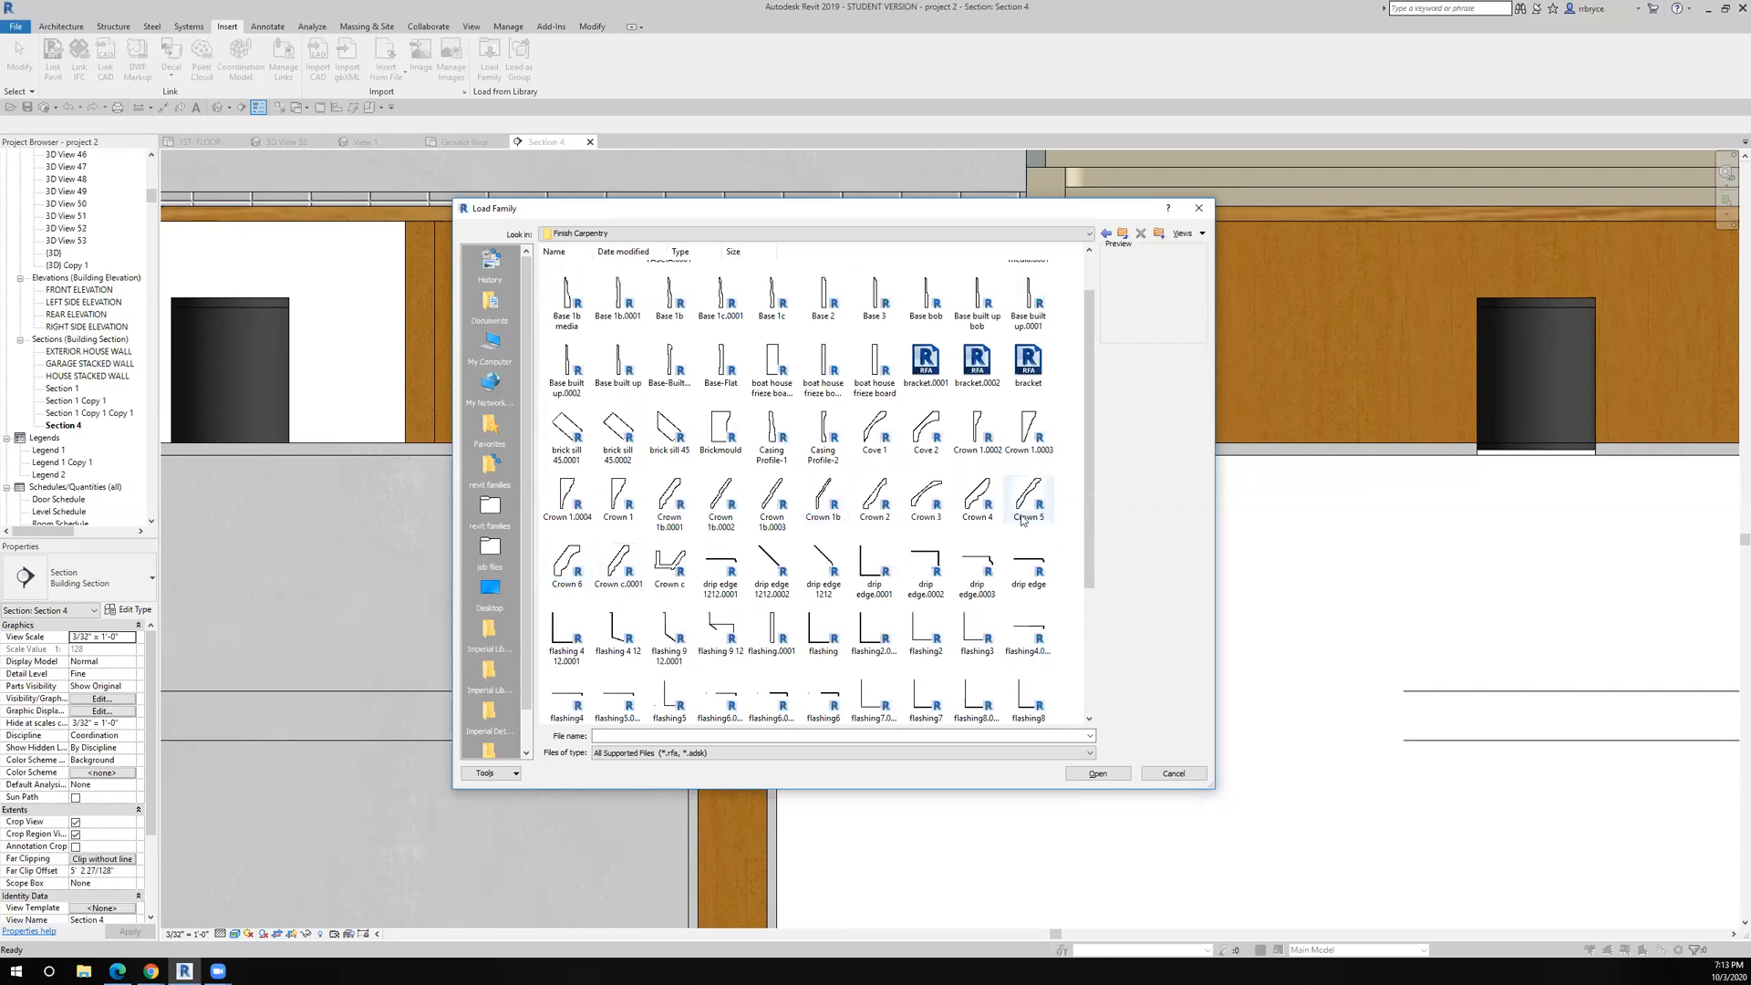
click(1096, 774)
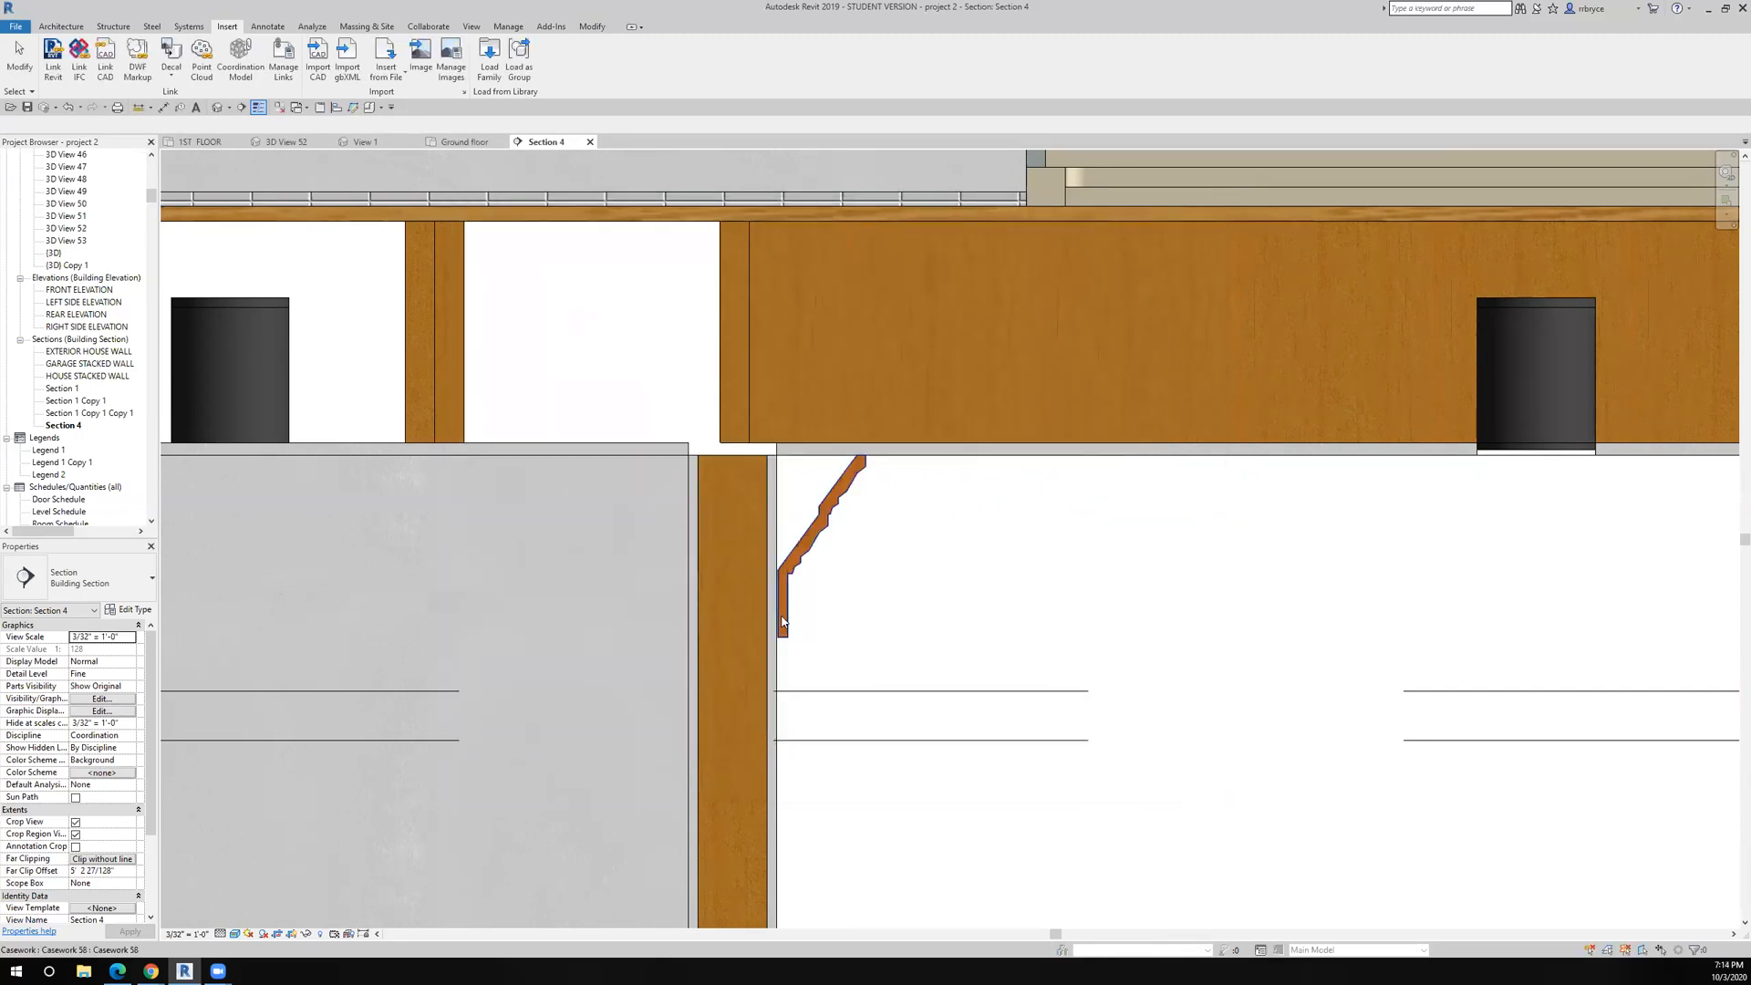
In the 1ST FLOOR plan, start an in-place component in the Casework category with the default name.
scroll(783, 622, down, 5)
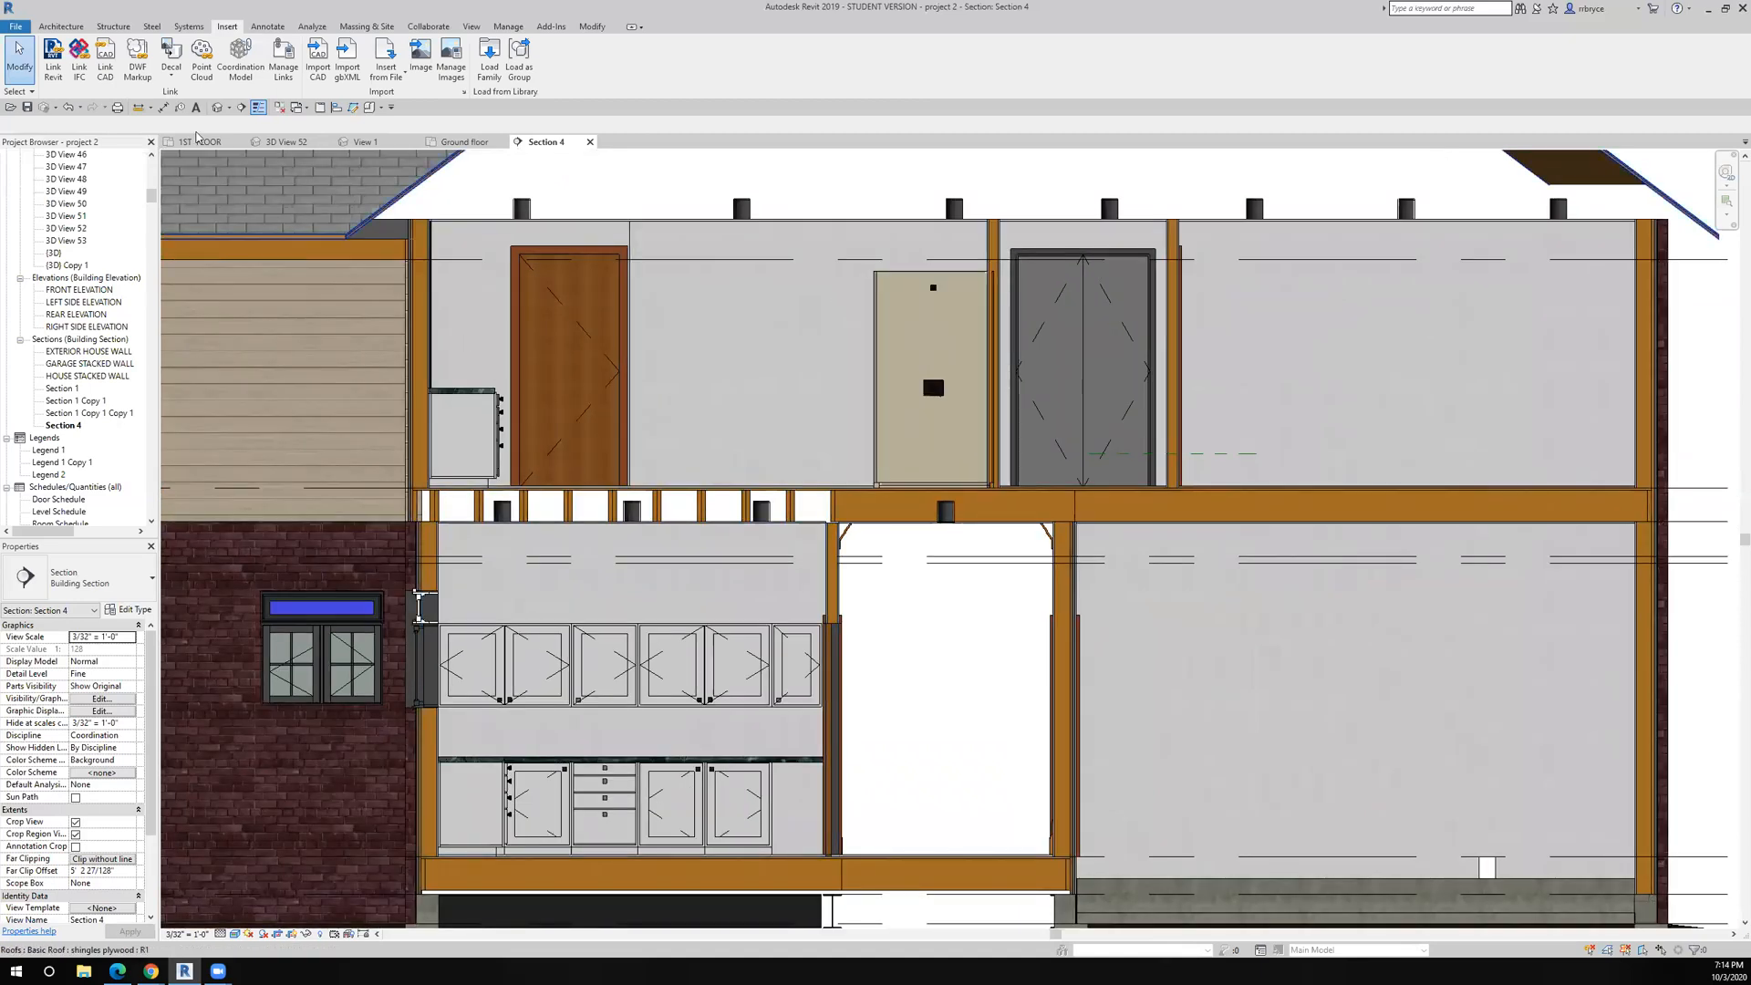
click(198, 142)
scroll(834, 701, up, 5)
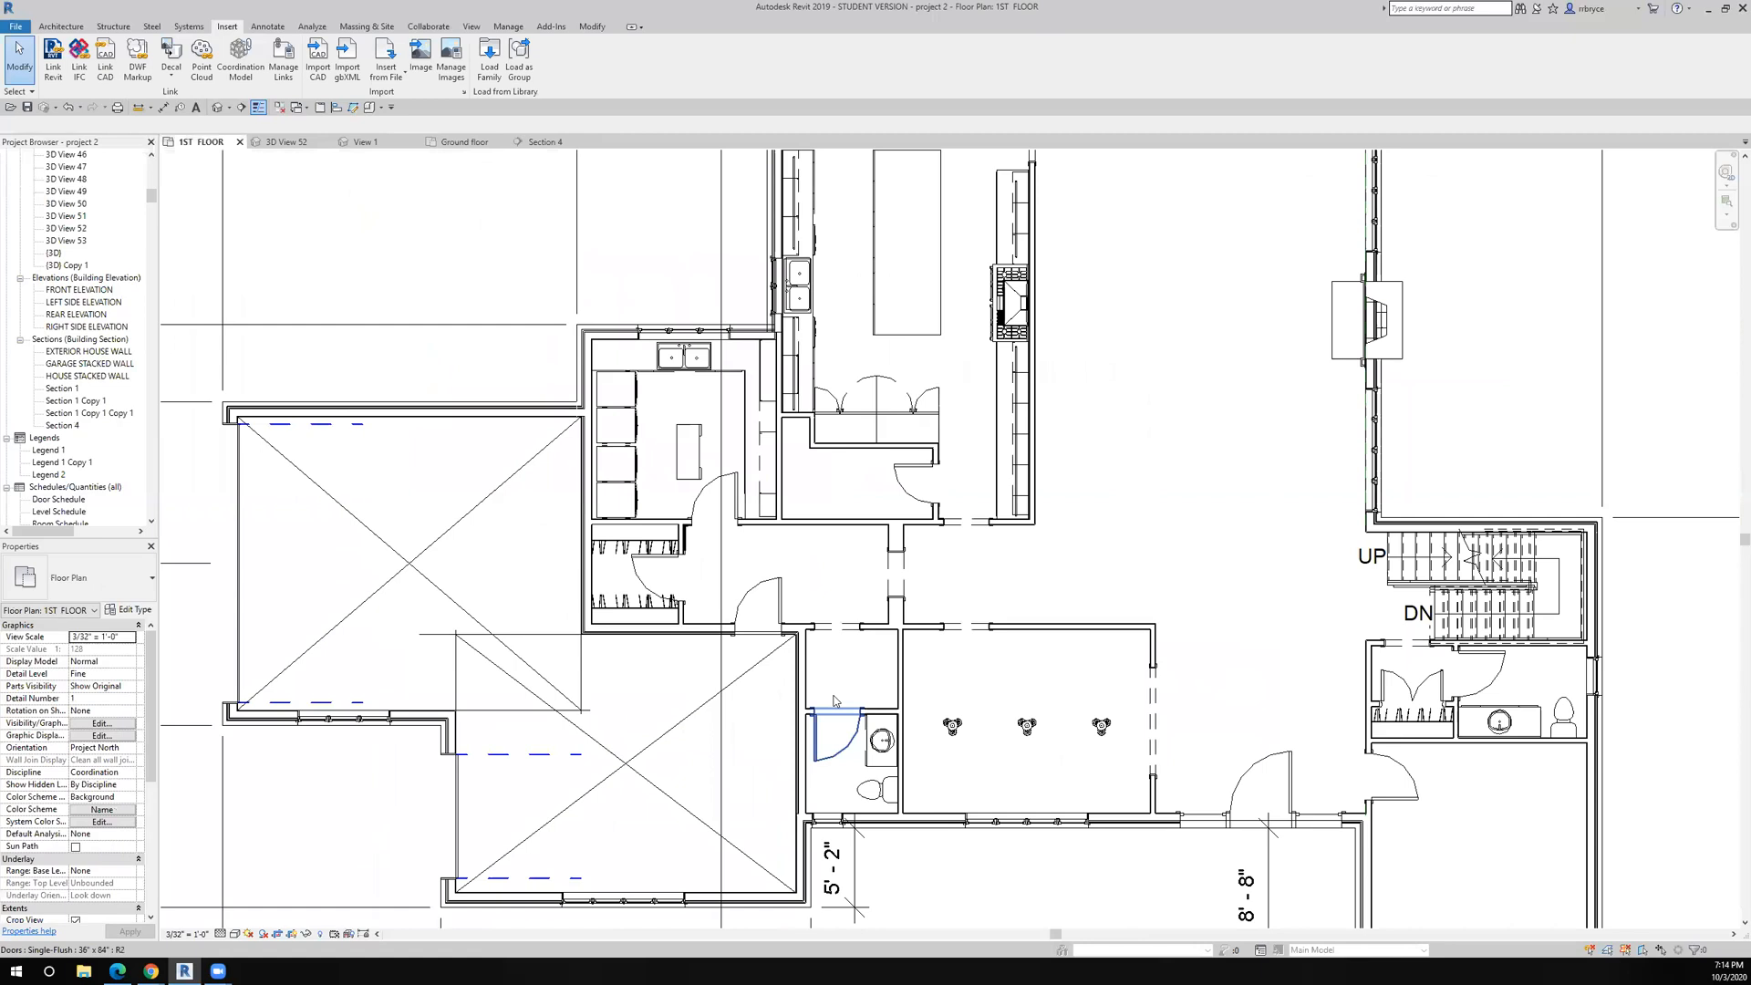
middle_drag(981, 656, 793, 547)
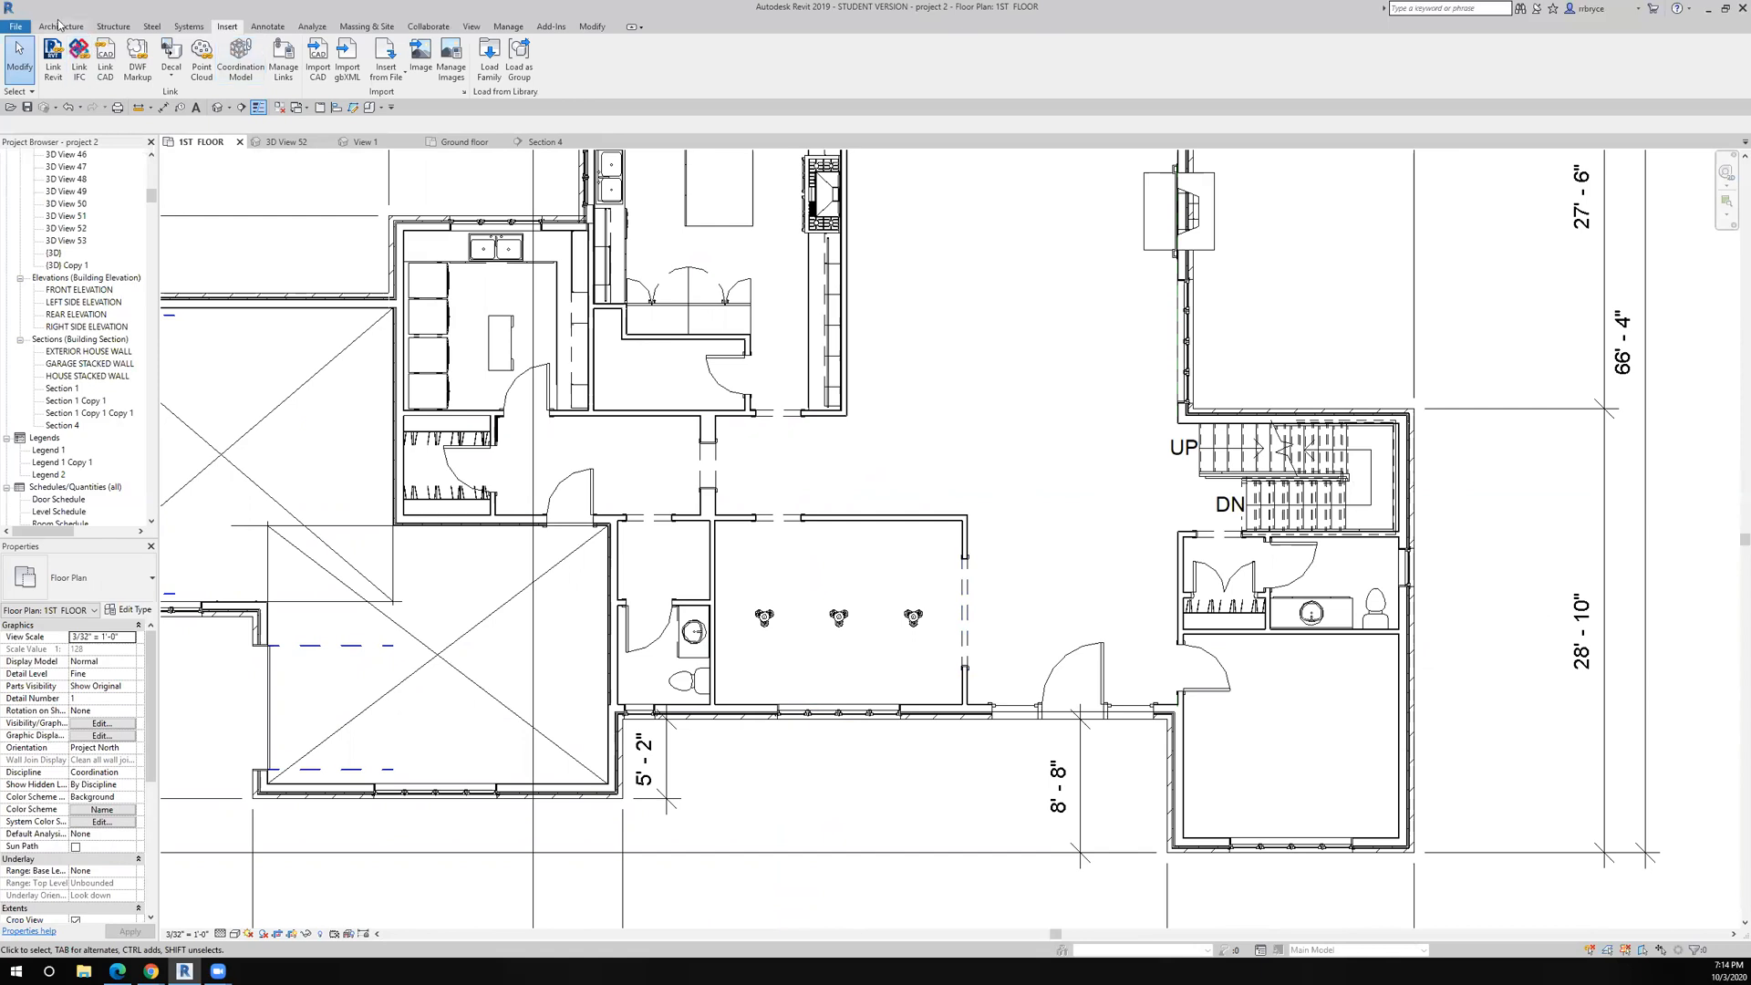
click(58, 25)
click(162, 73)
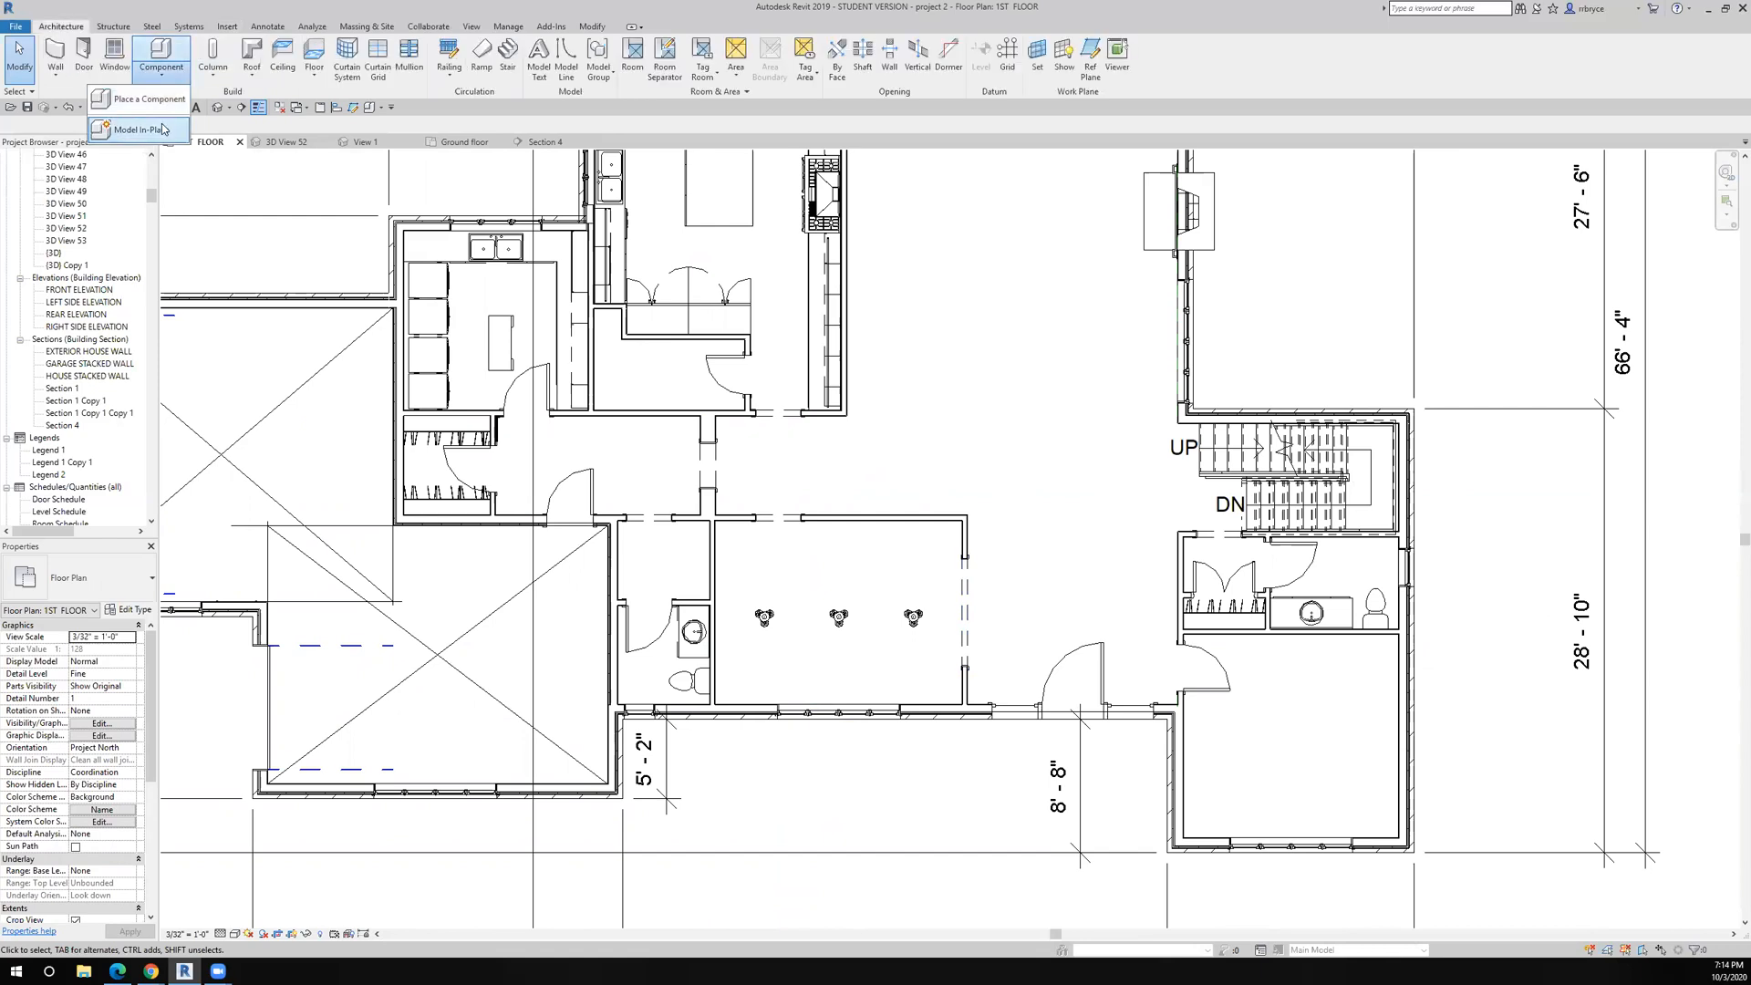
click(163, 129)
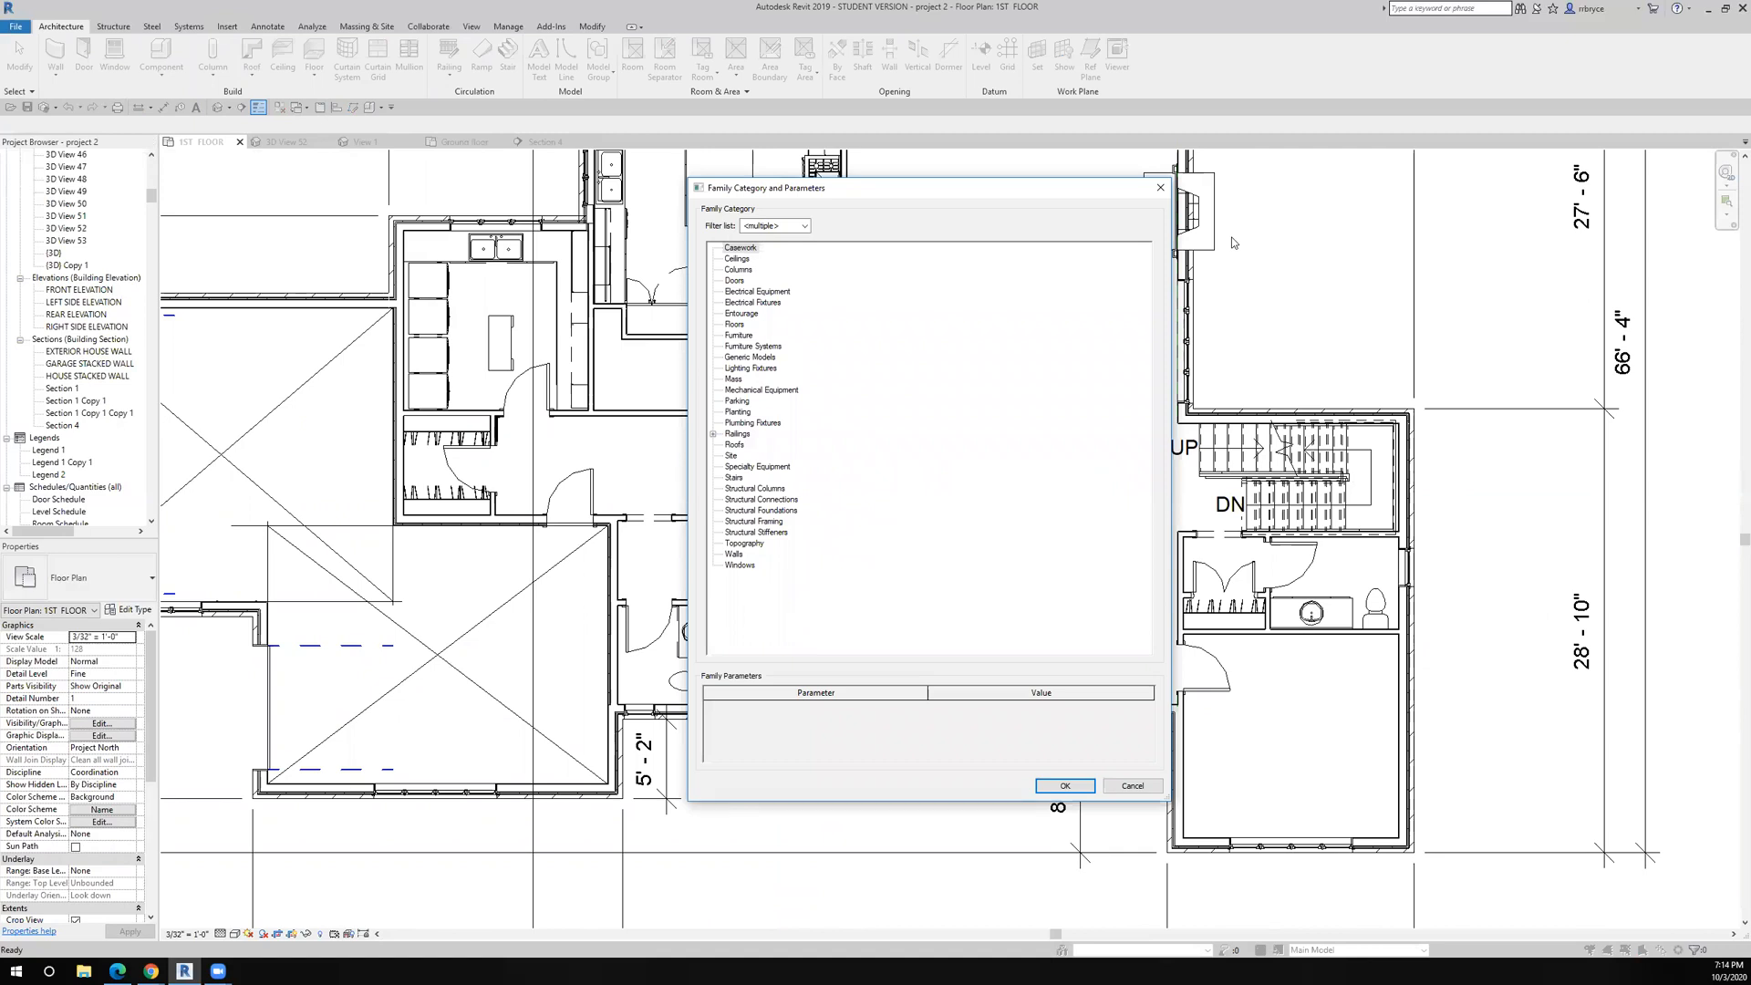
click(738, 248)
click(1053, 789)
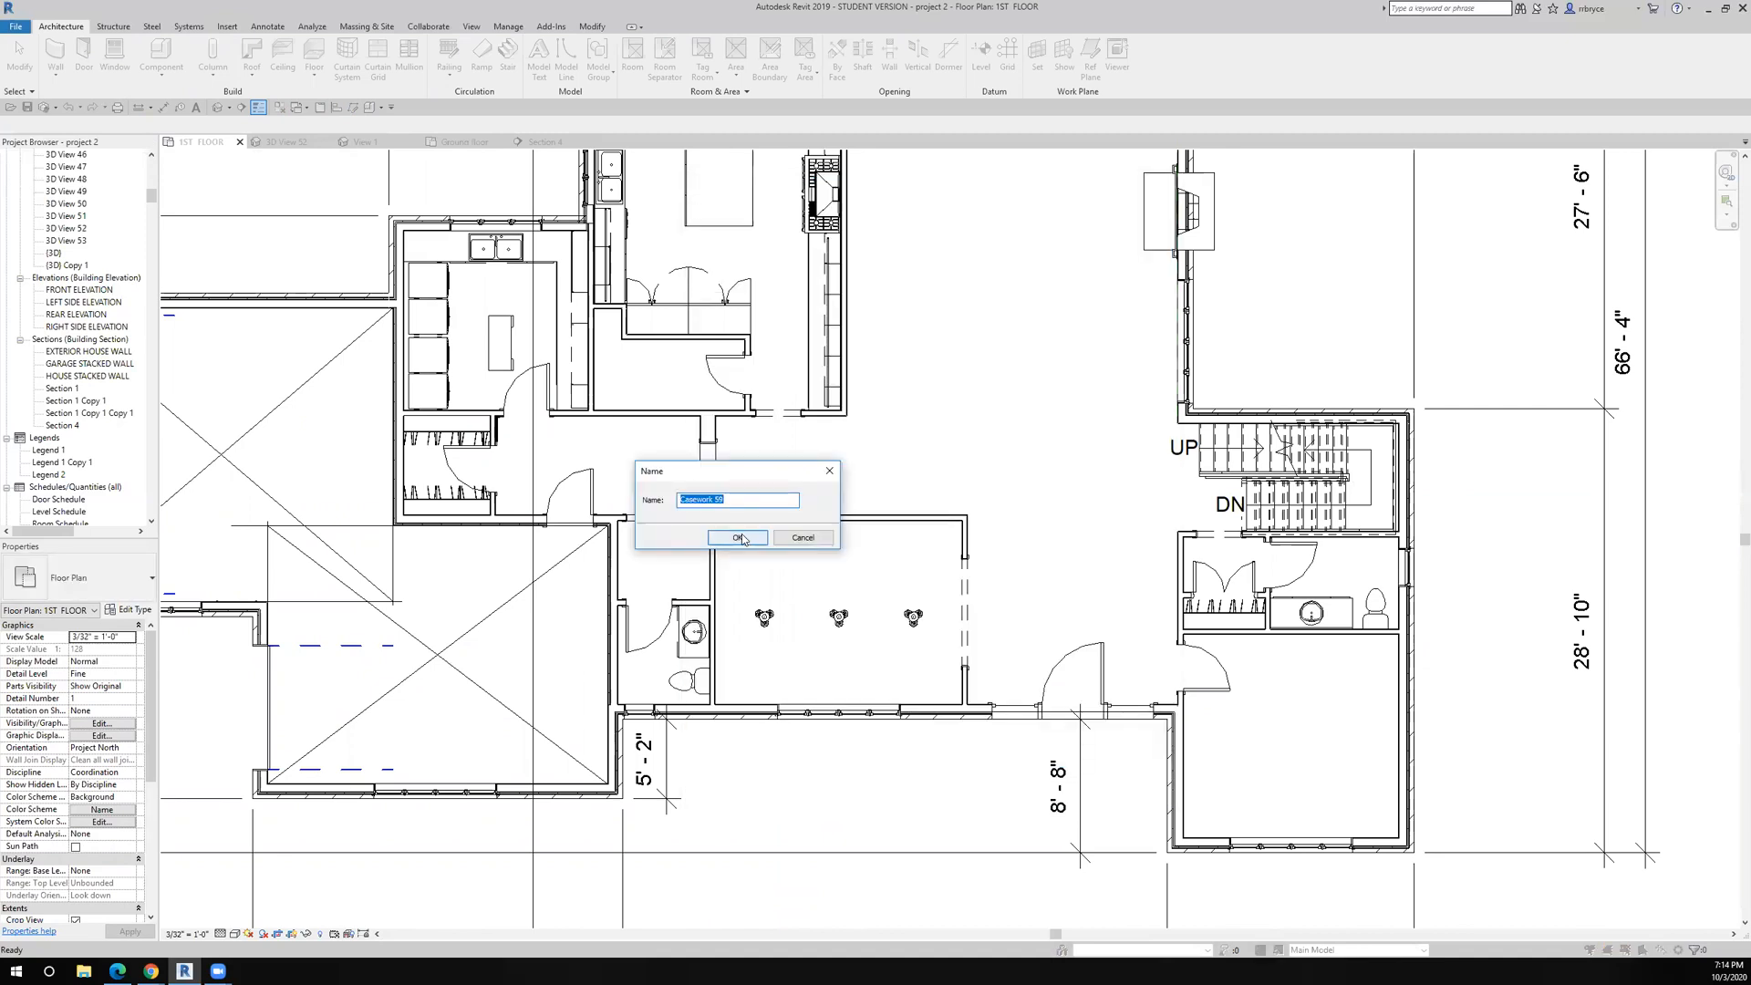
click(739, 538)
Start a sweep and sketch its path as a rectangle along the inside wall faces of the room beside the small bathroom.
scroll(741, 533, up, 4)
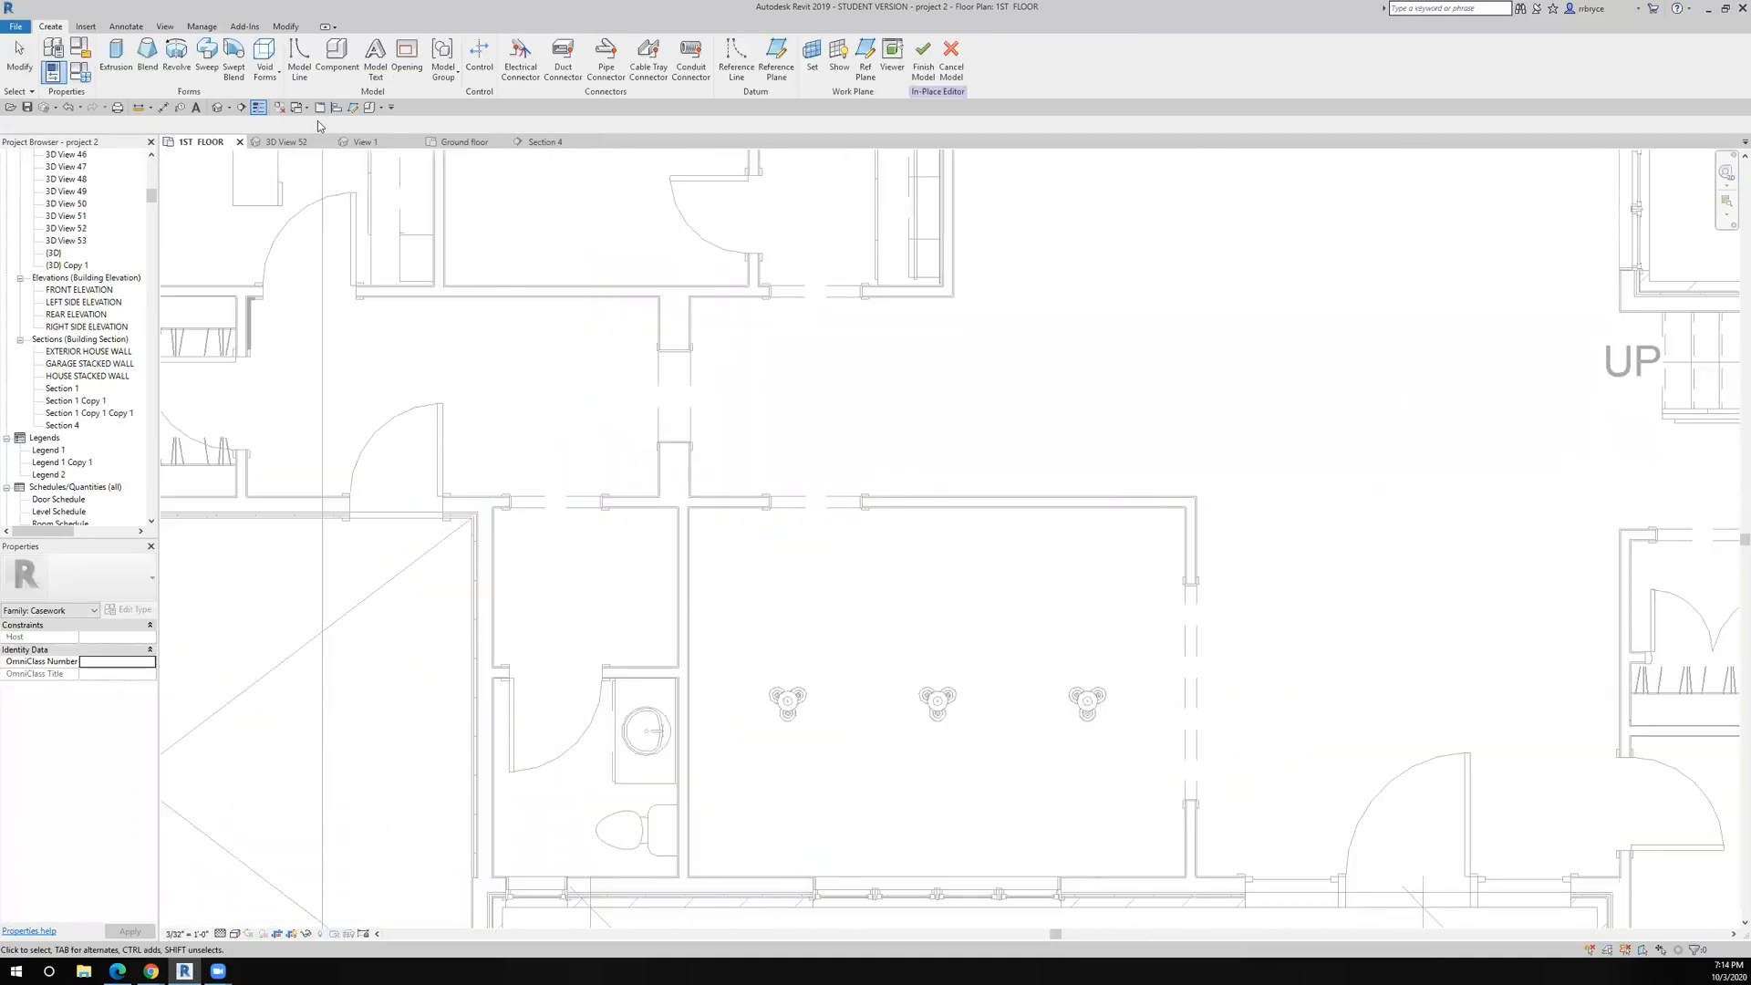
click(210, 67)
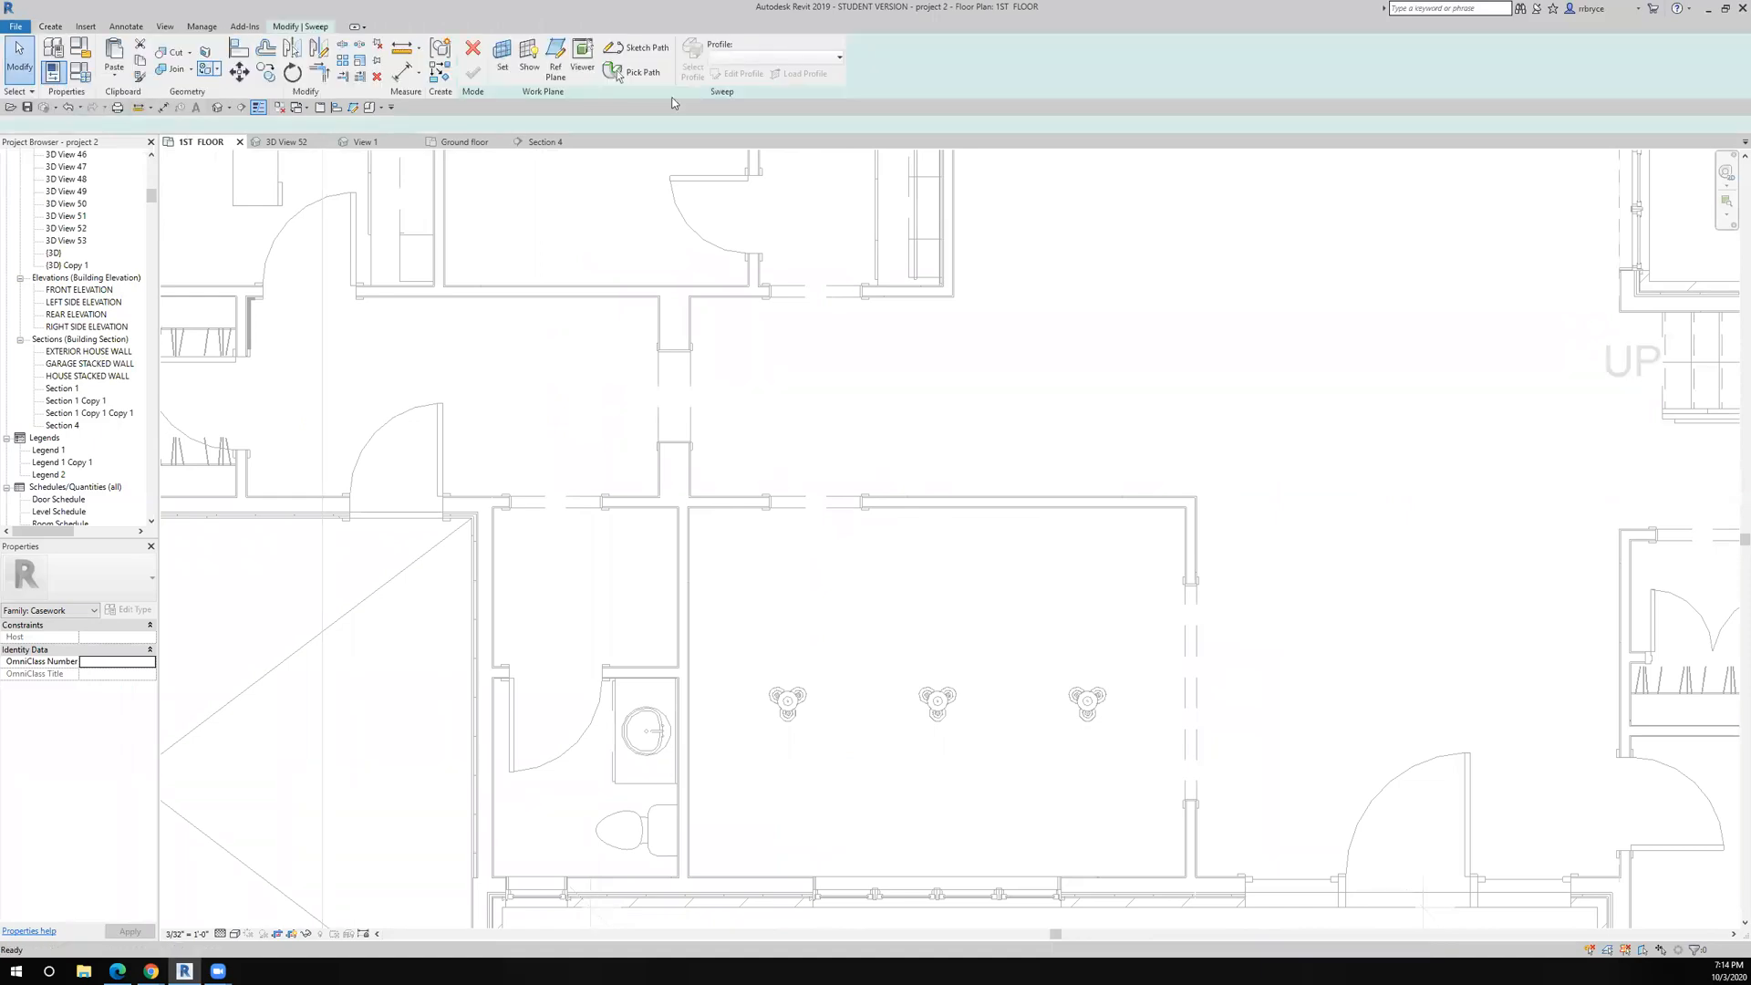
click(660, 53)
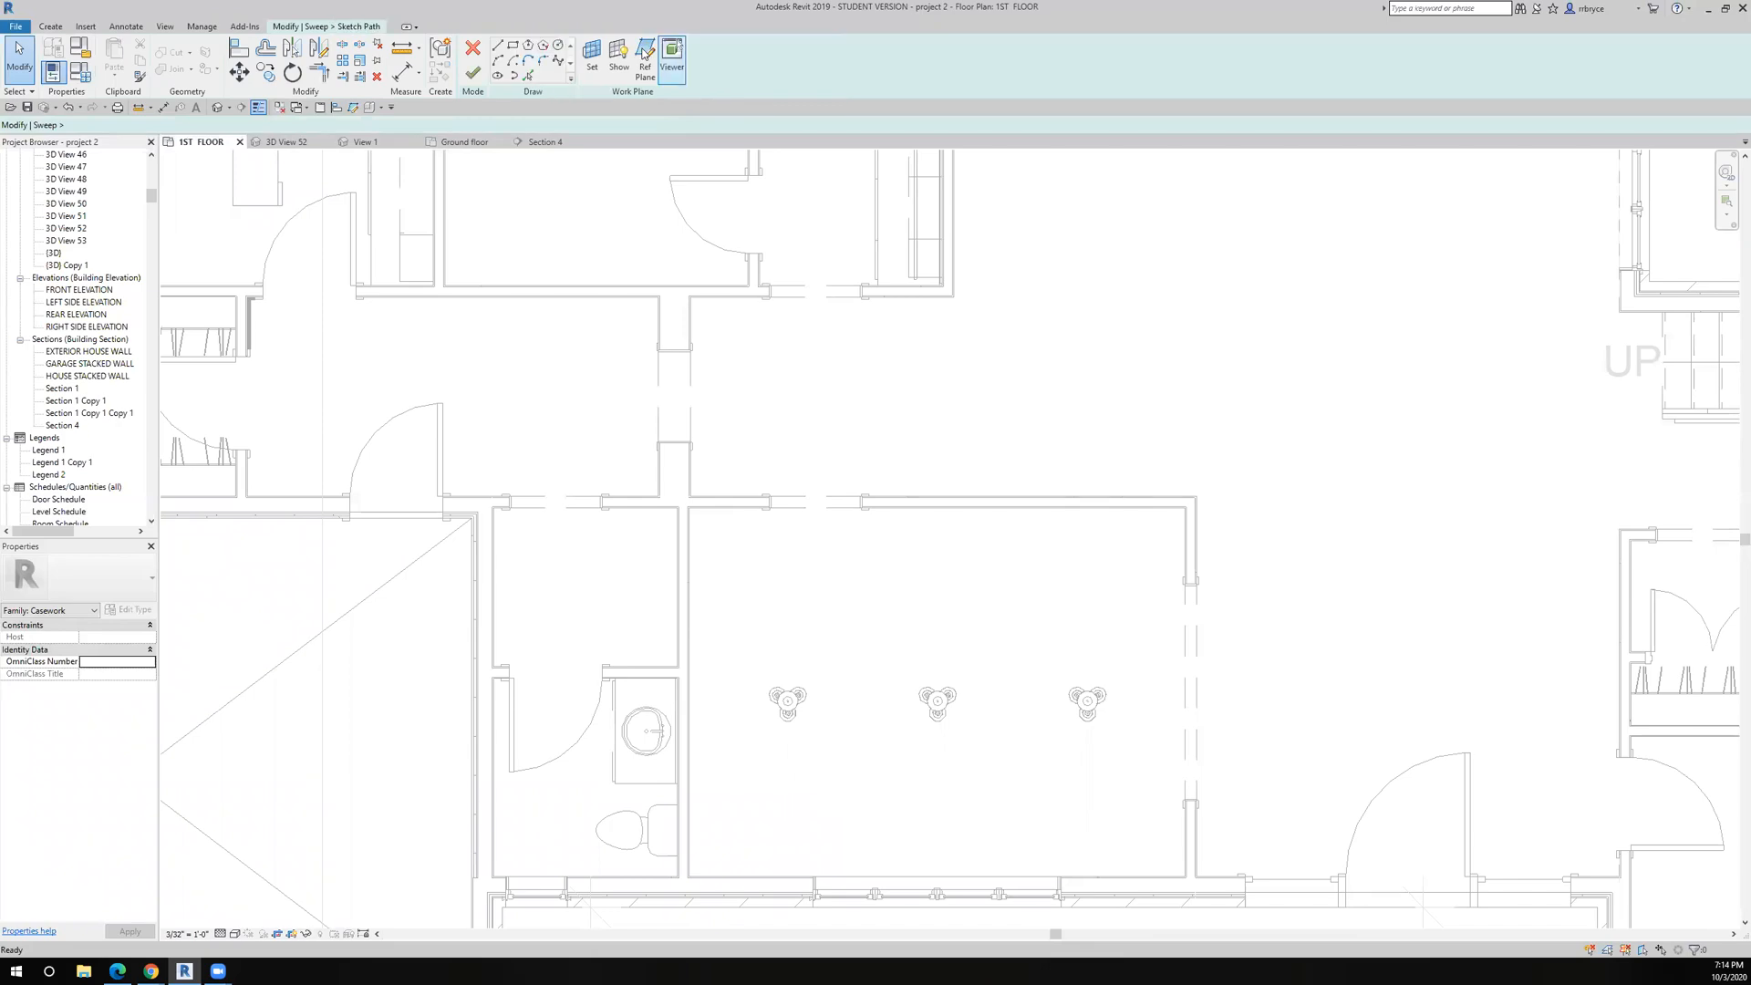
click(512, 47)
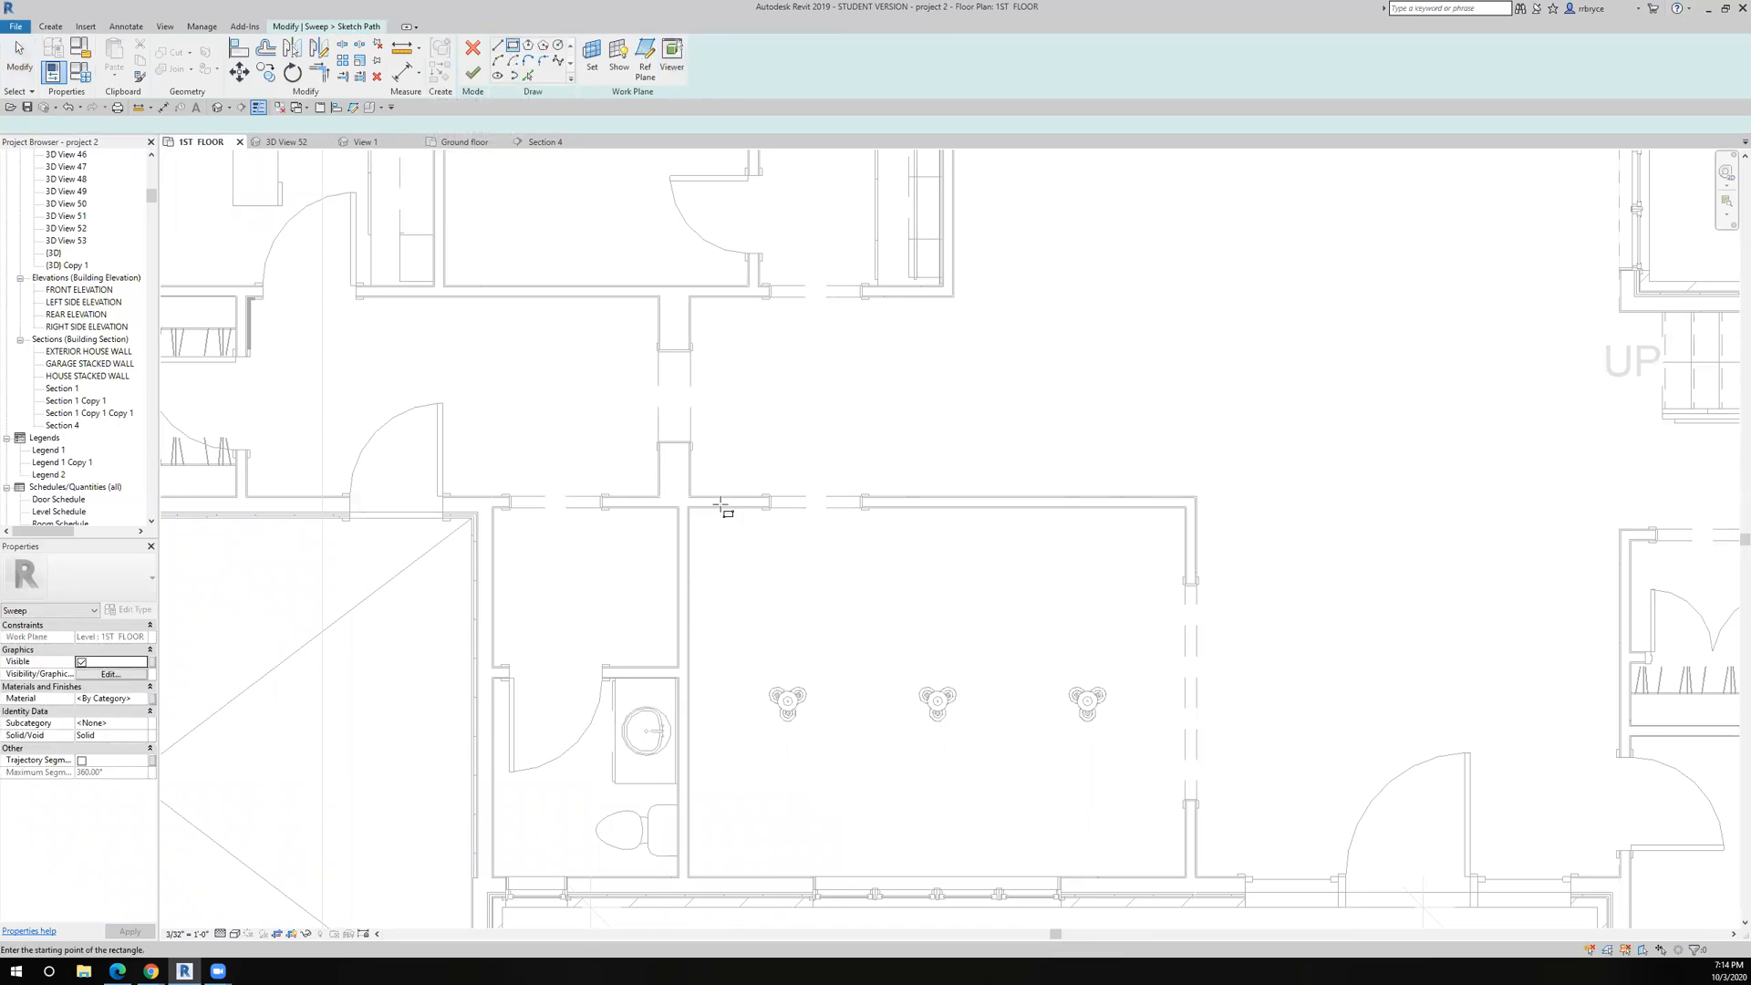
scroll(703, 504, up, 5)
click(572, 527)
scroll(572, 527, down, 3)
scroll(840, 706, down, 3)
middle_drag(840, 706, 640, 444)
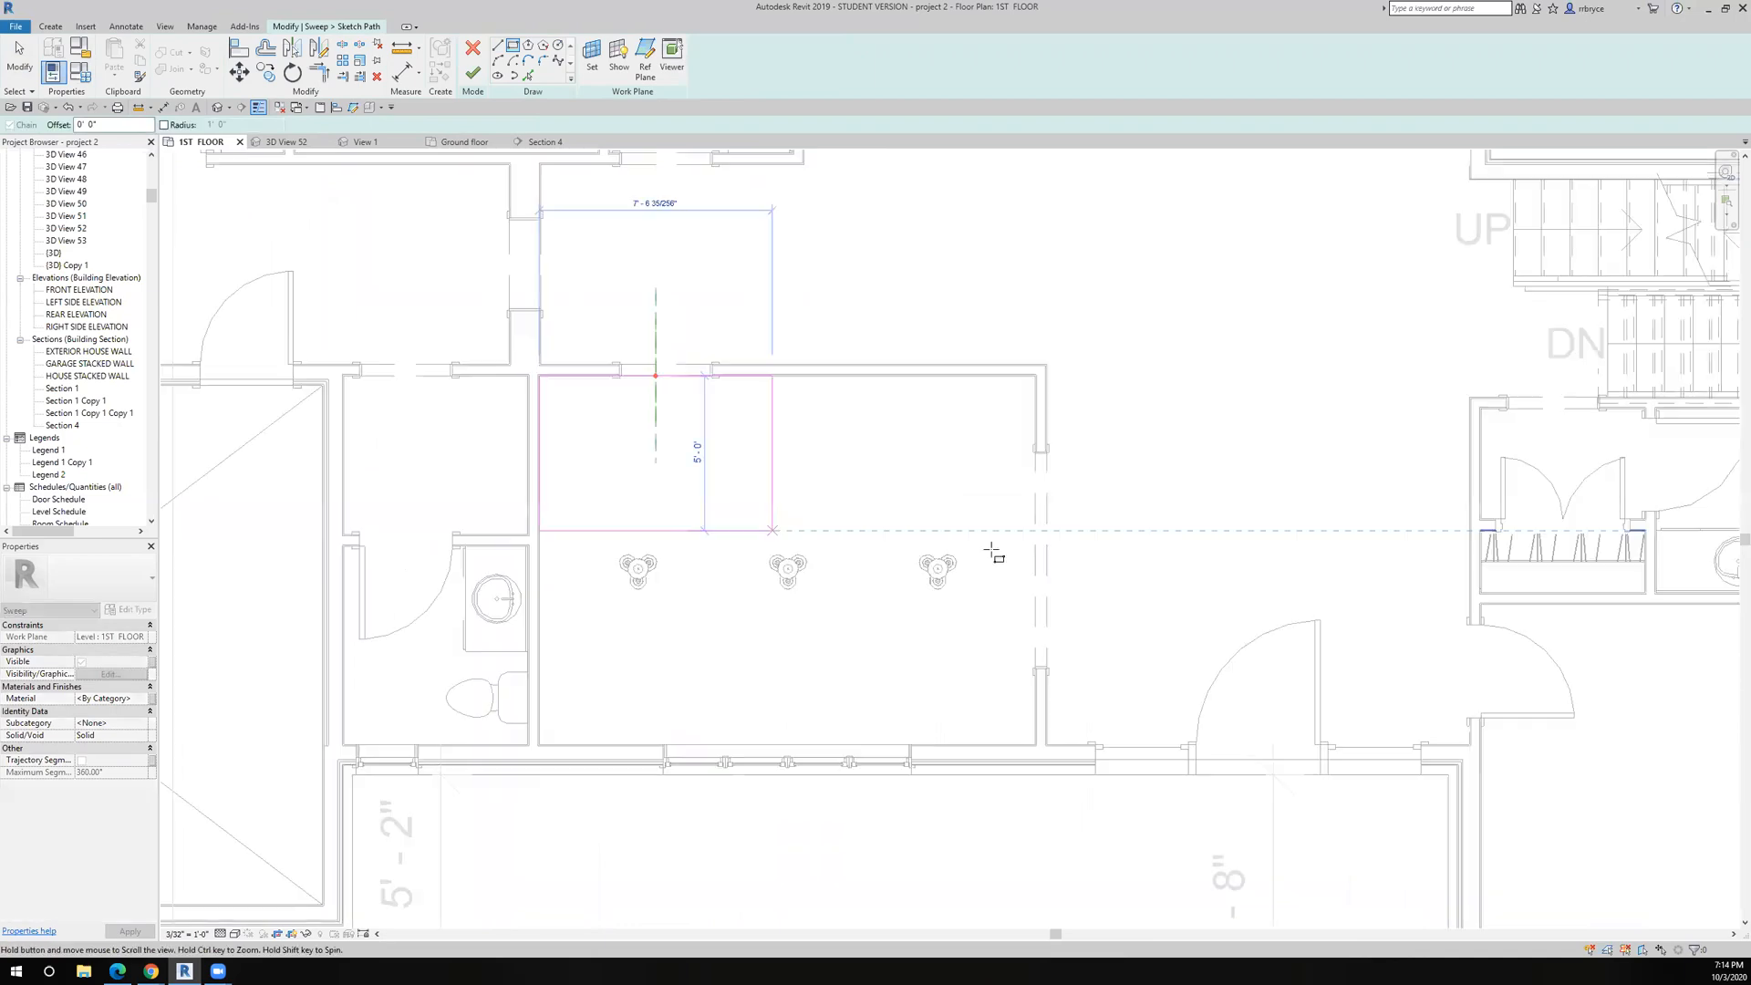
scroll(992, 551, up, 3)
scroll(1099, 663, up, 2)
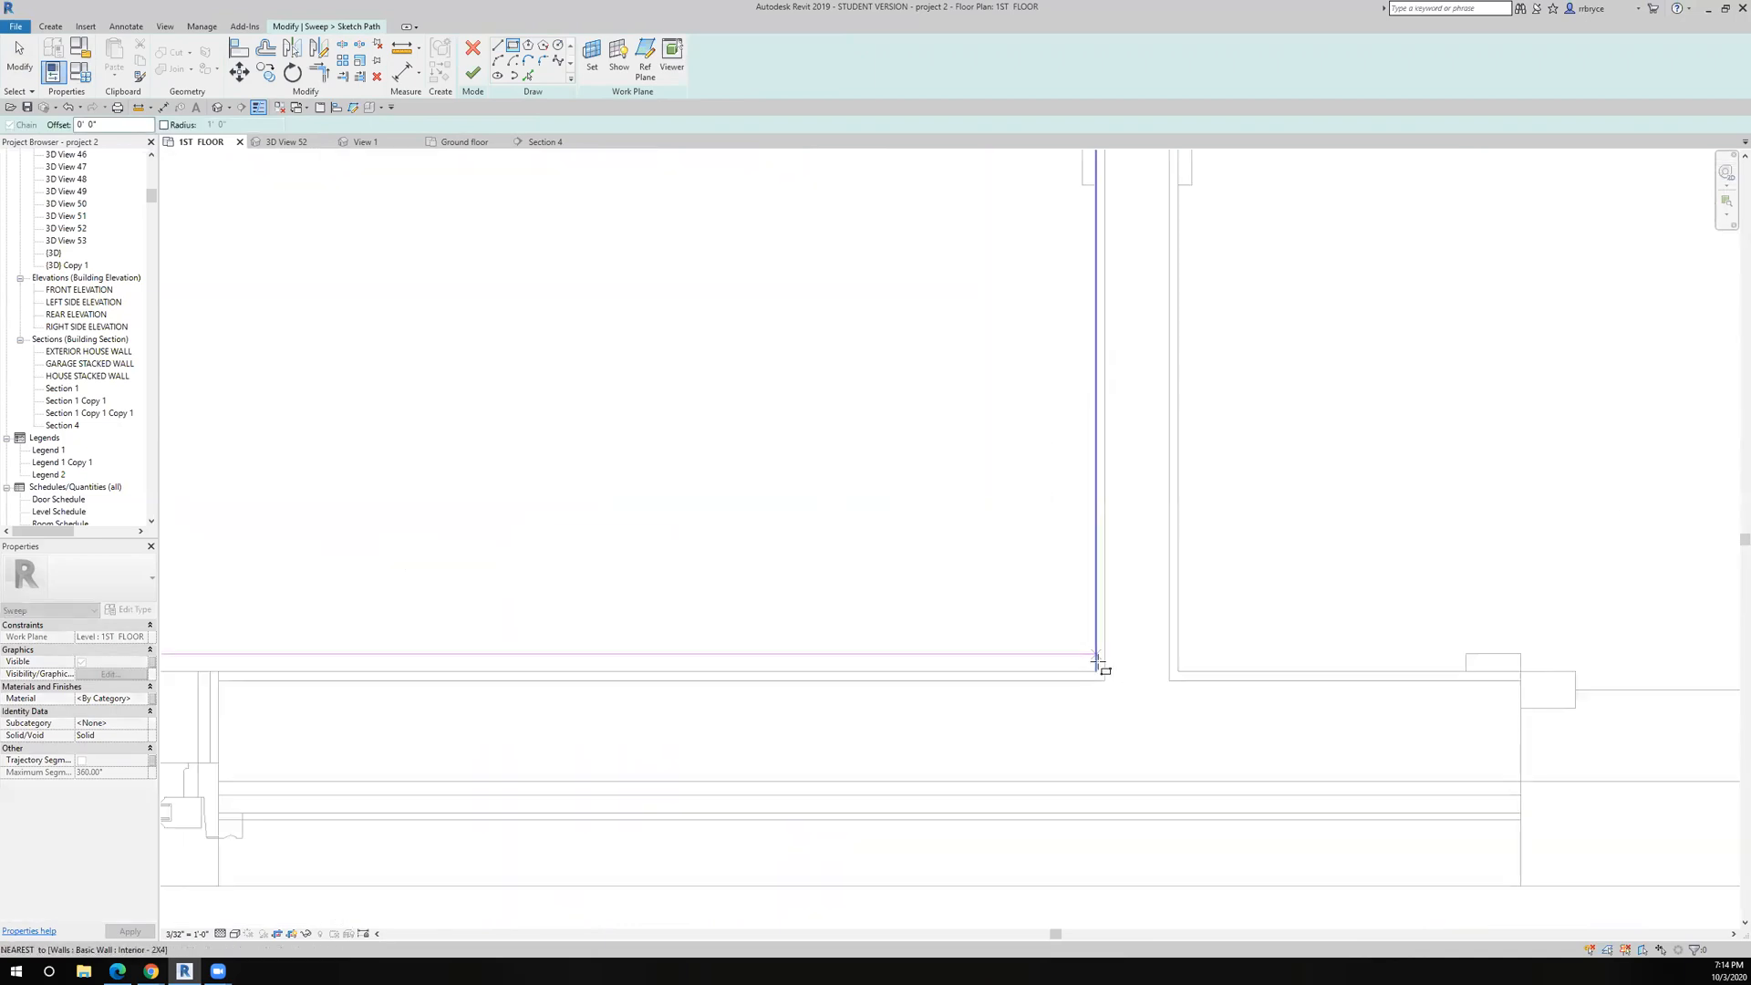
click(1098, 670)
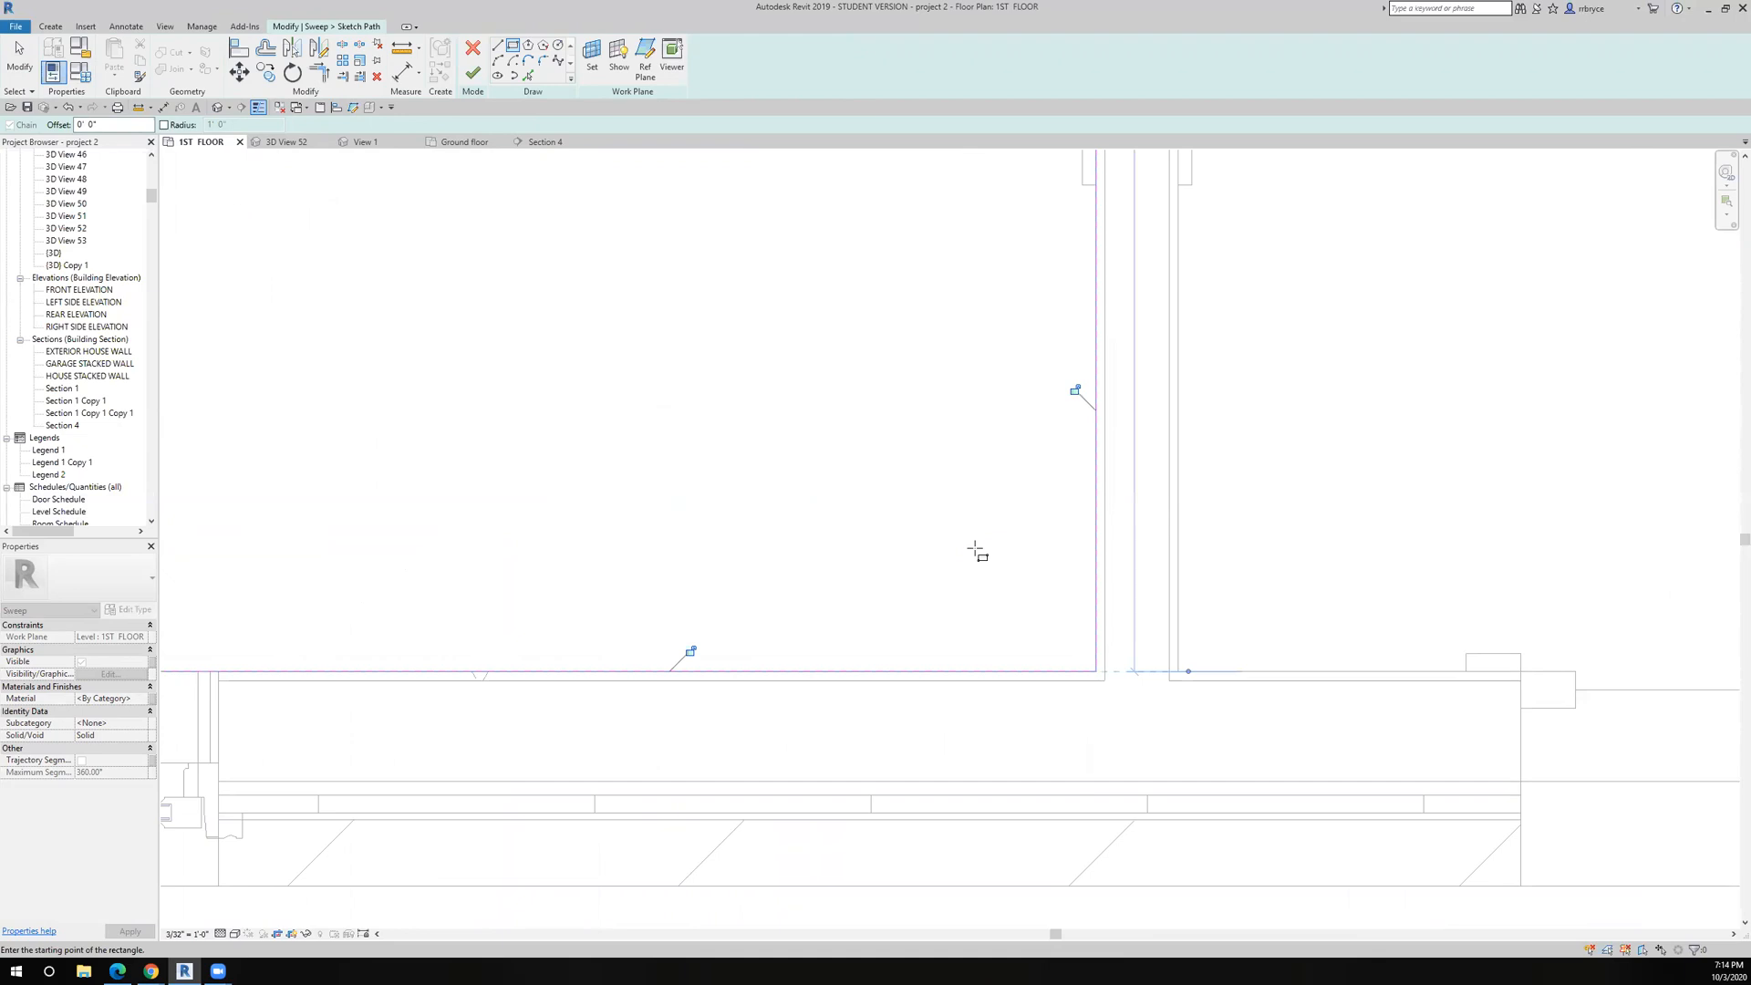
scroll(733, 295, down, 5)
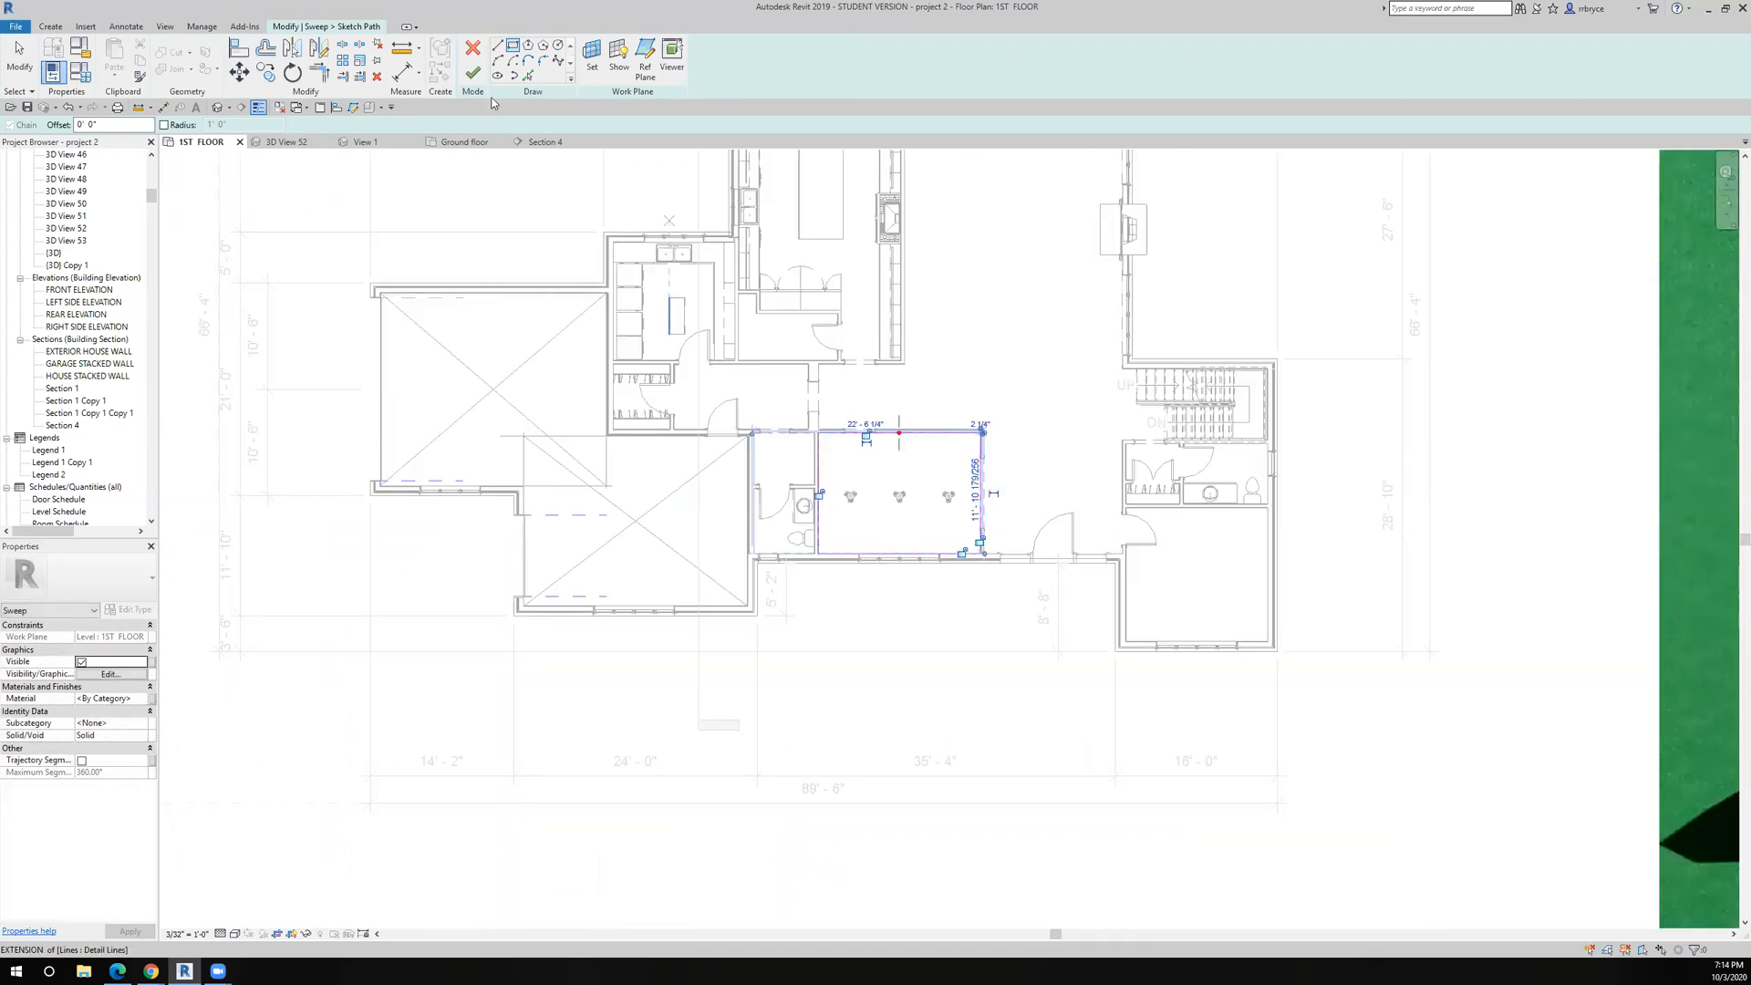
Assign the Cherry material to the sweep and finish its path sketch.
click(146, 702)
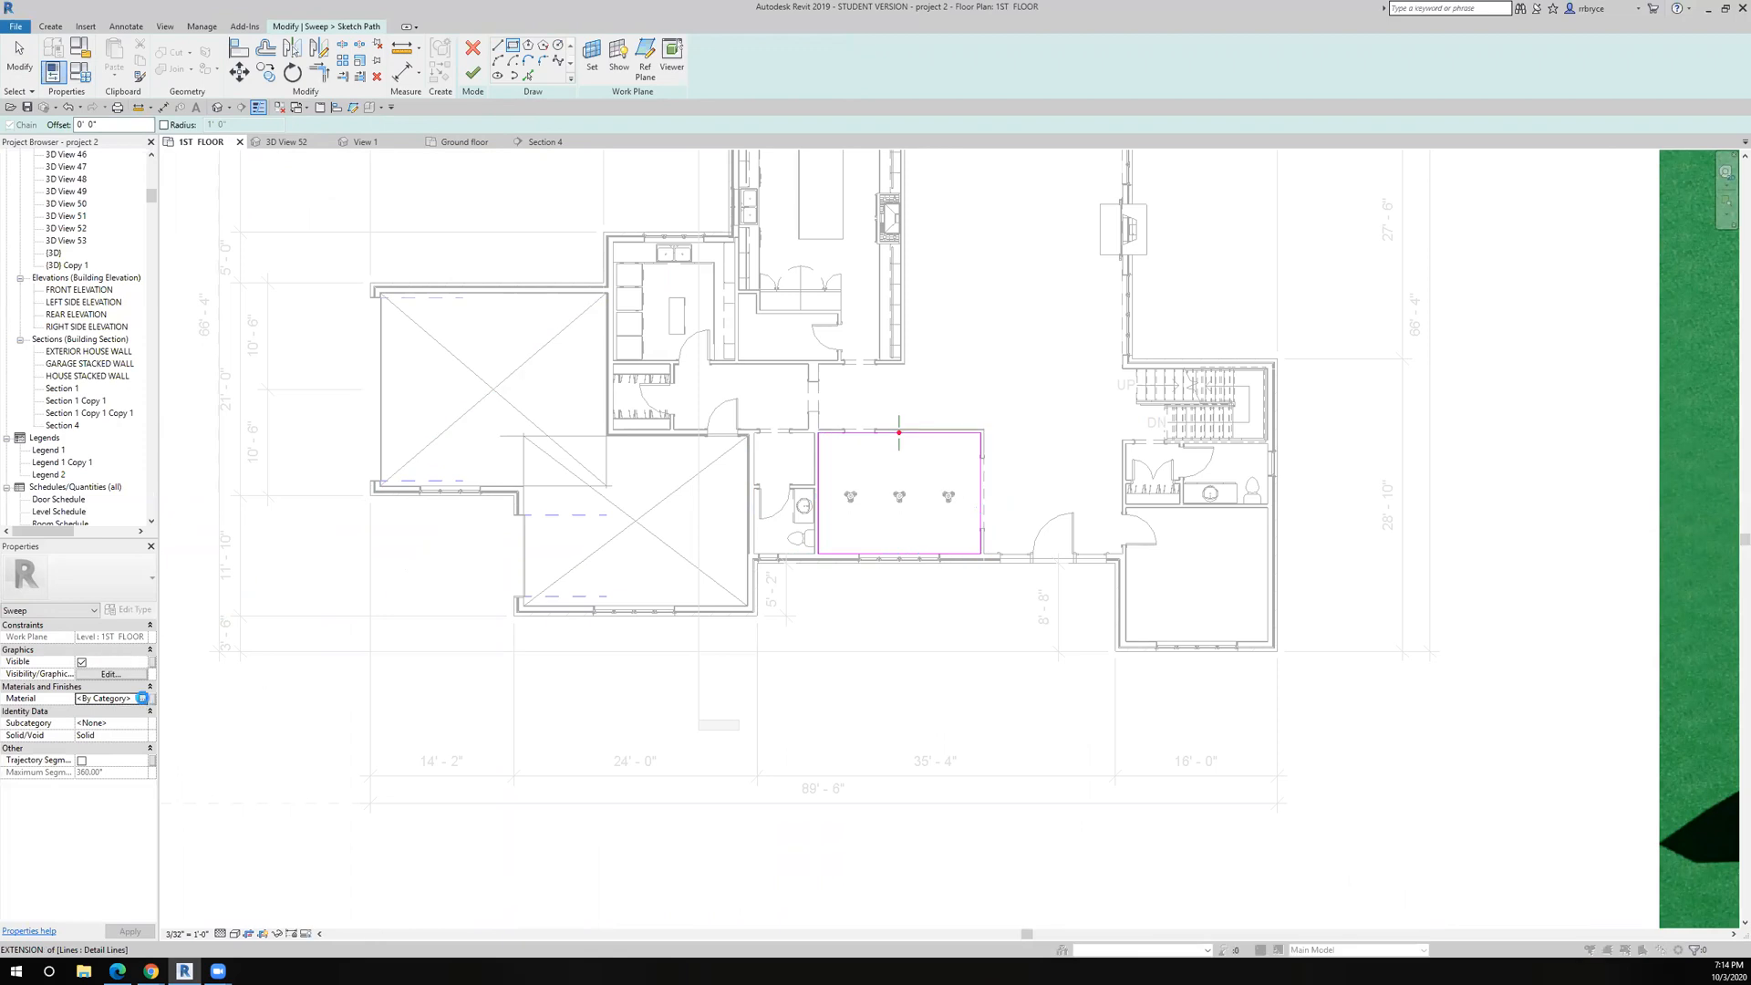
click(142, 698)
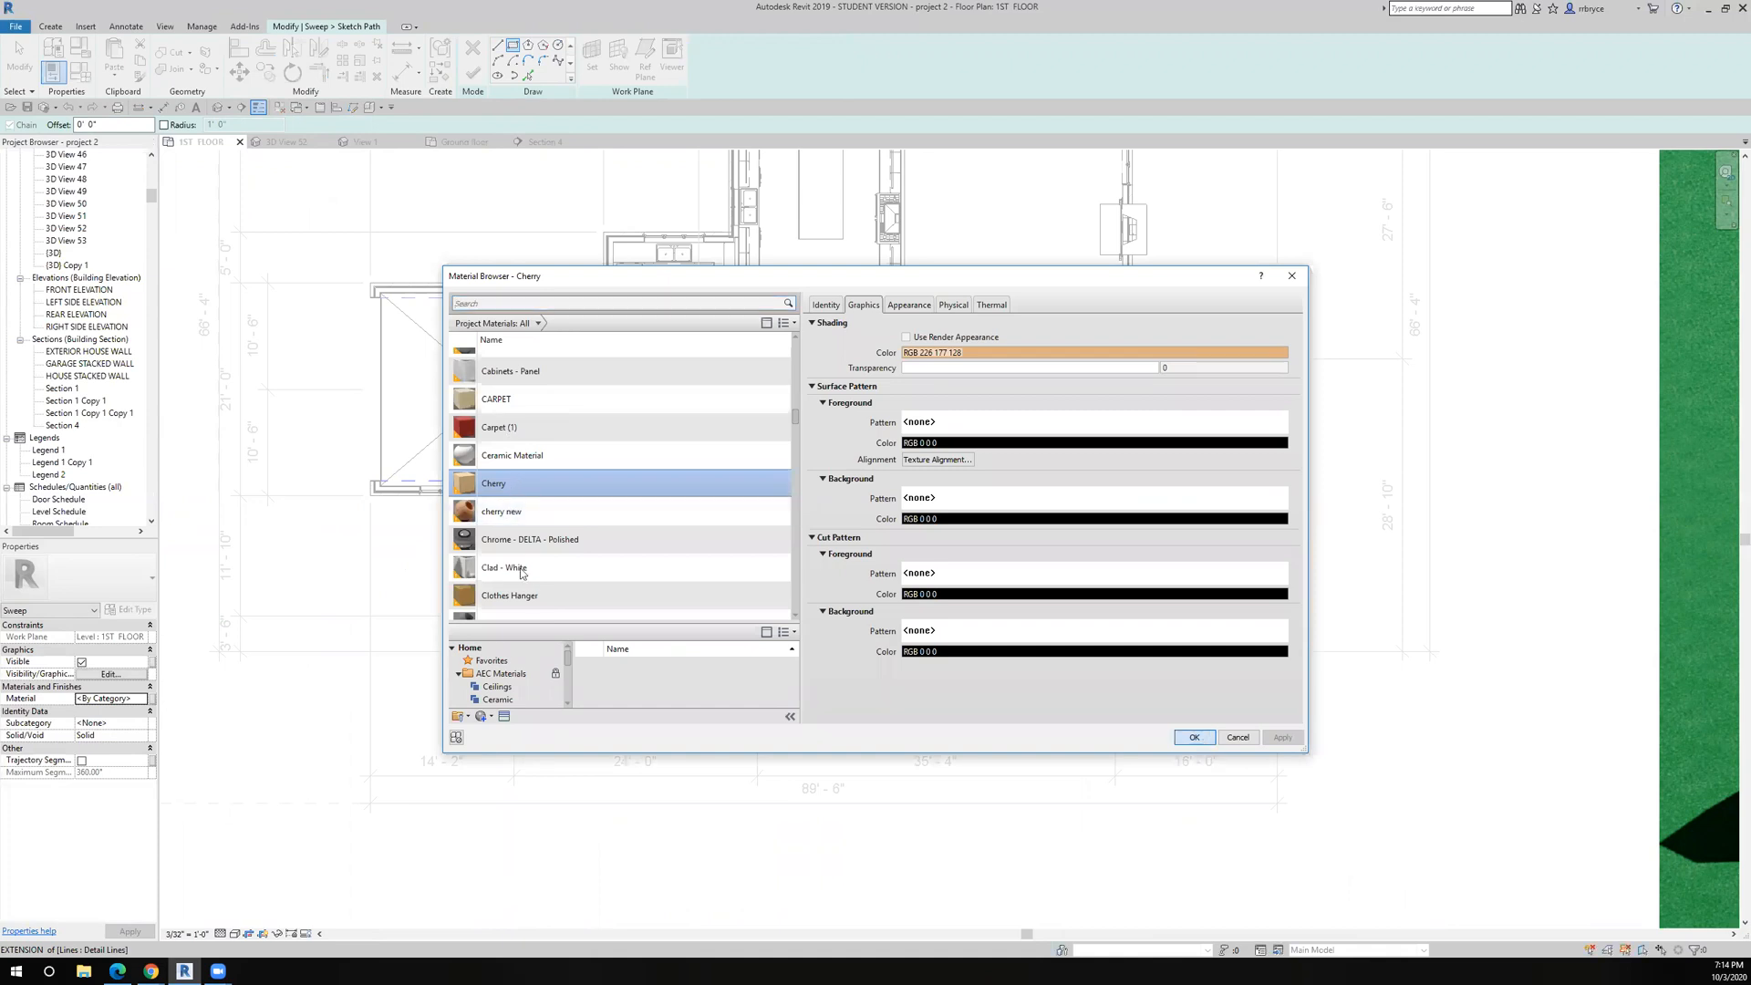
key(Return)
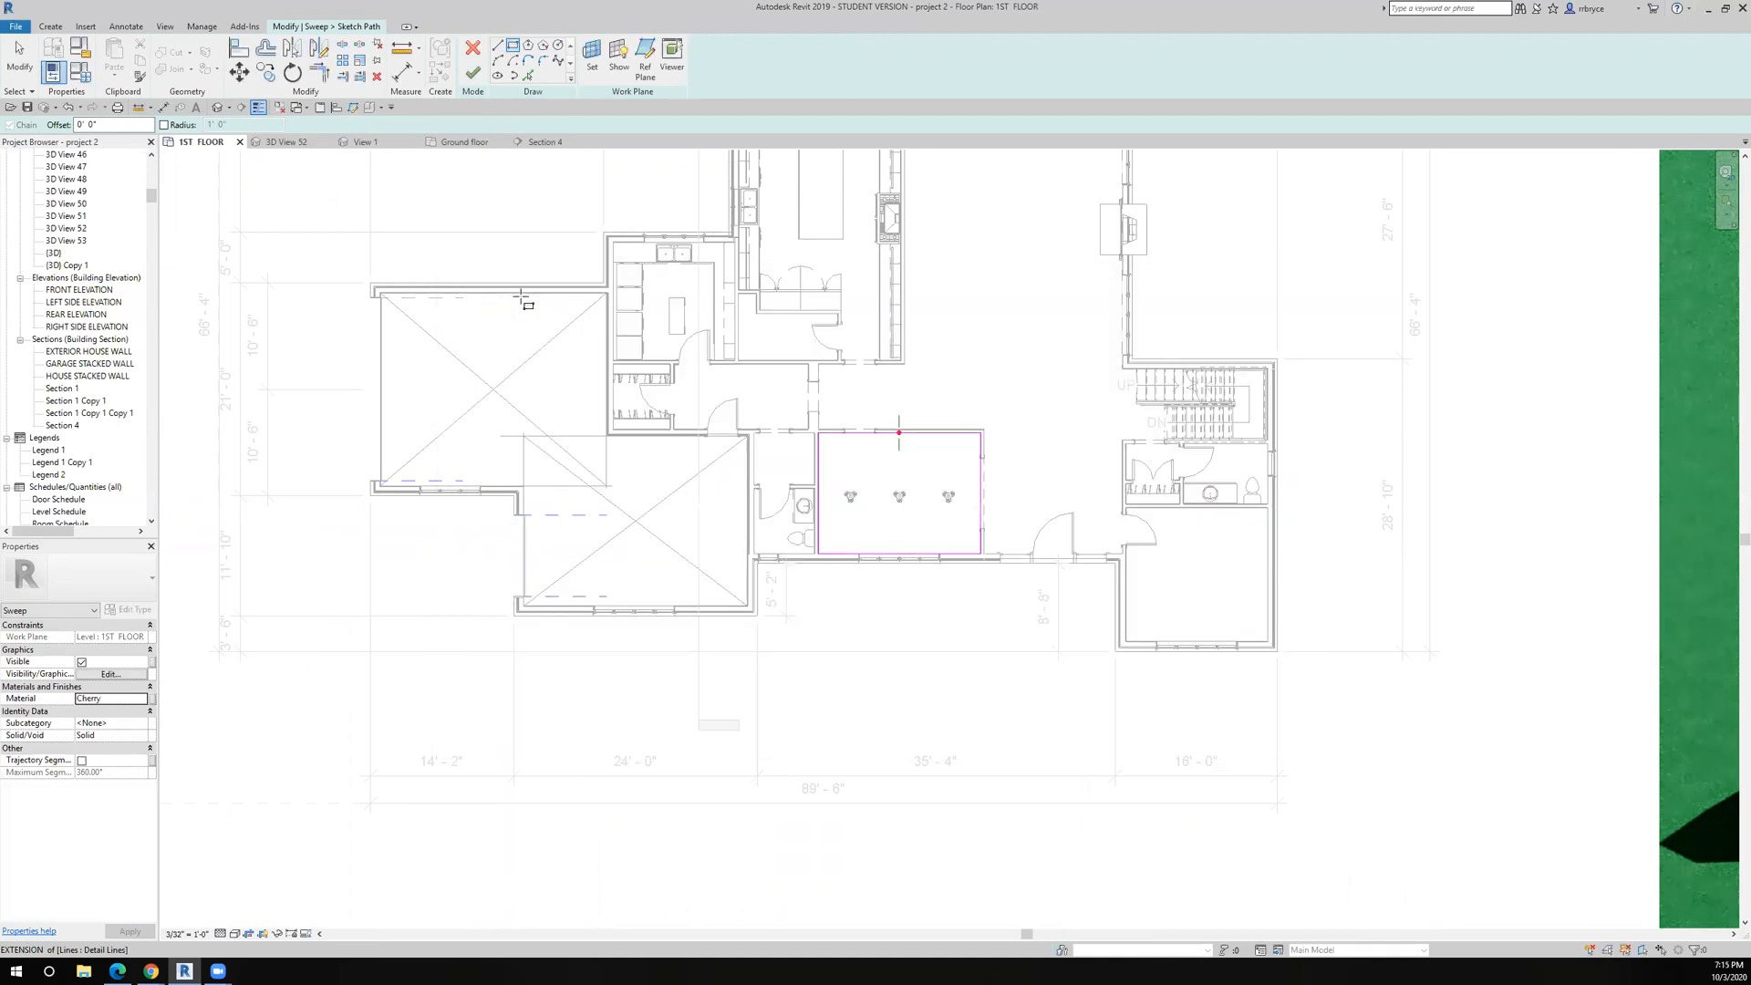
click(470, 76)
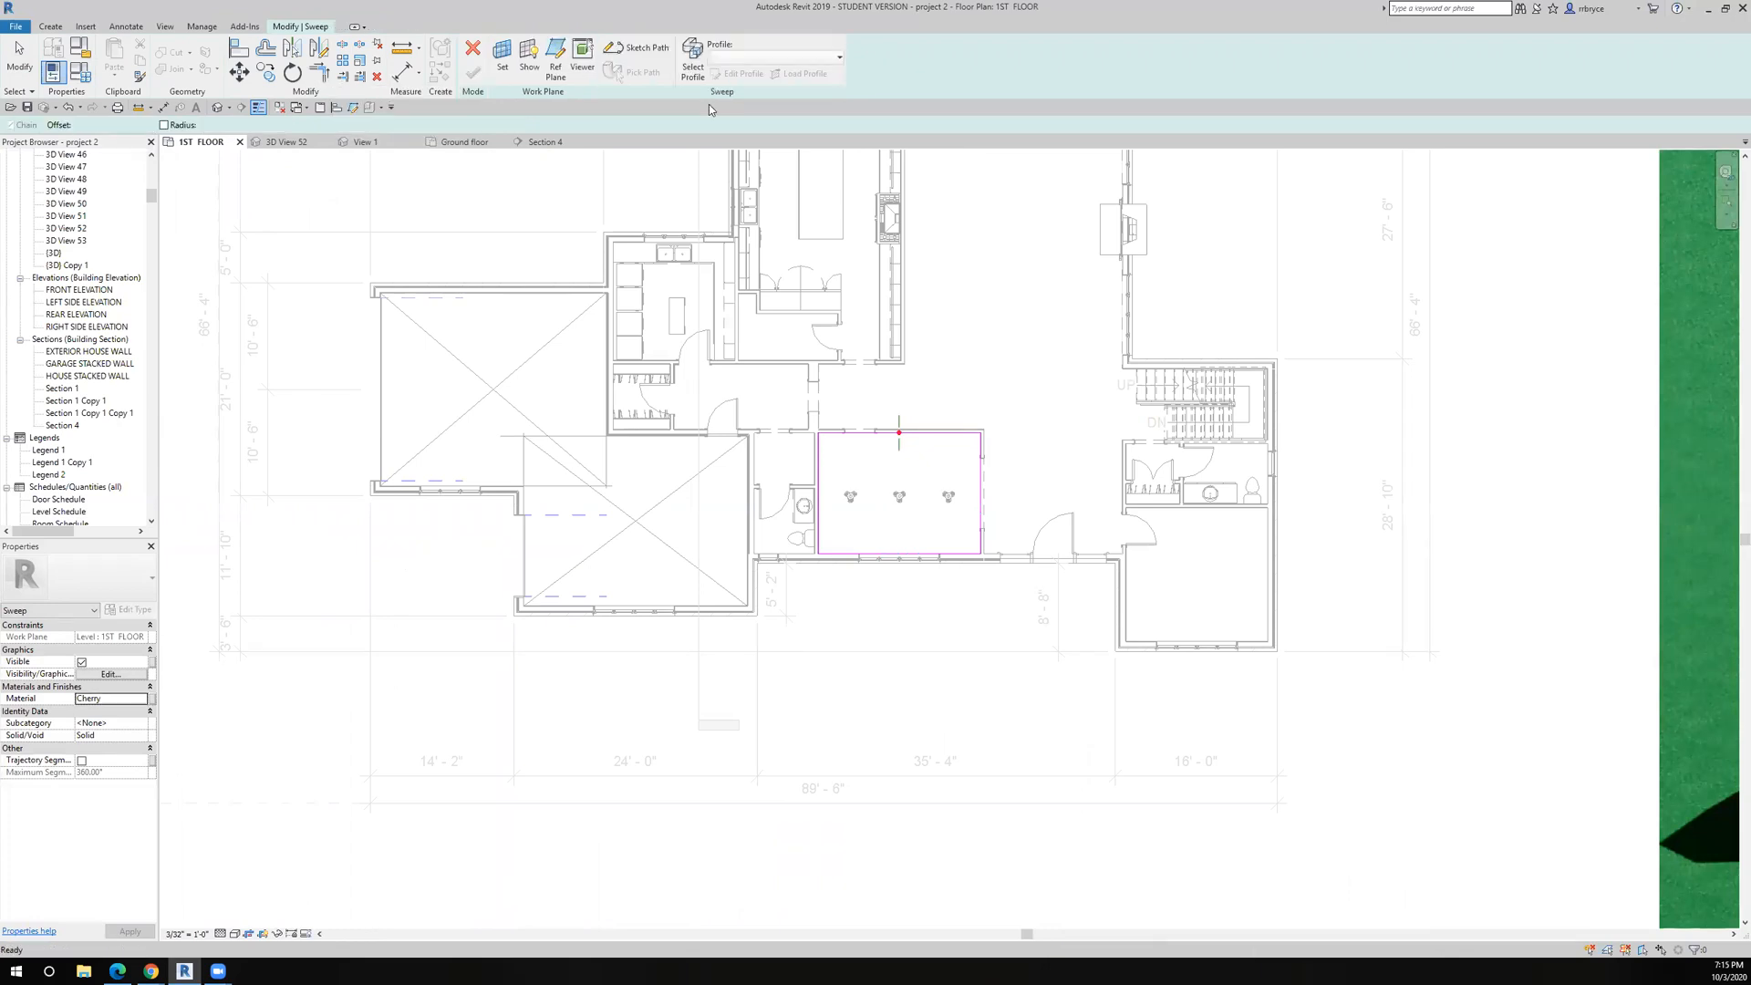
Assign the Crown 1b : 3" profile to the sweep, then finish the sweep and the in-place model.
click(739, 60)
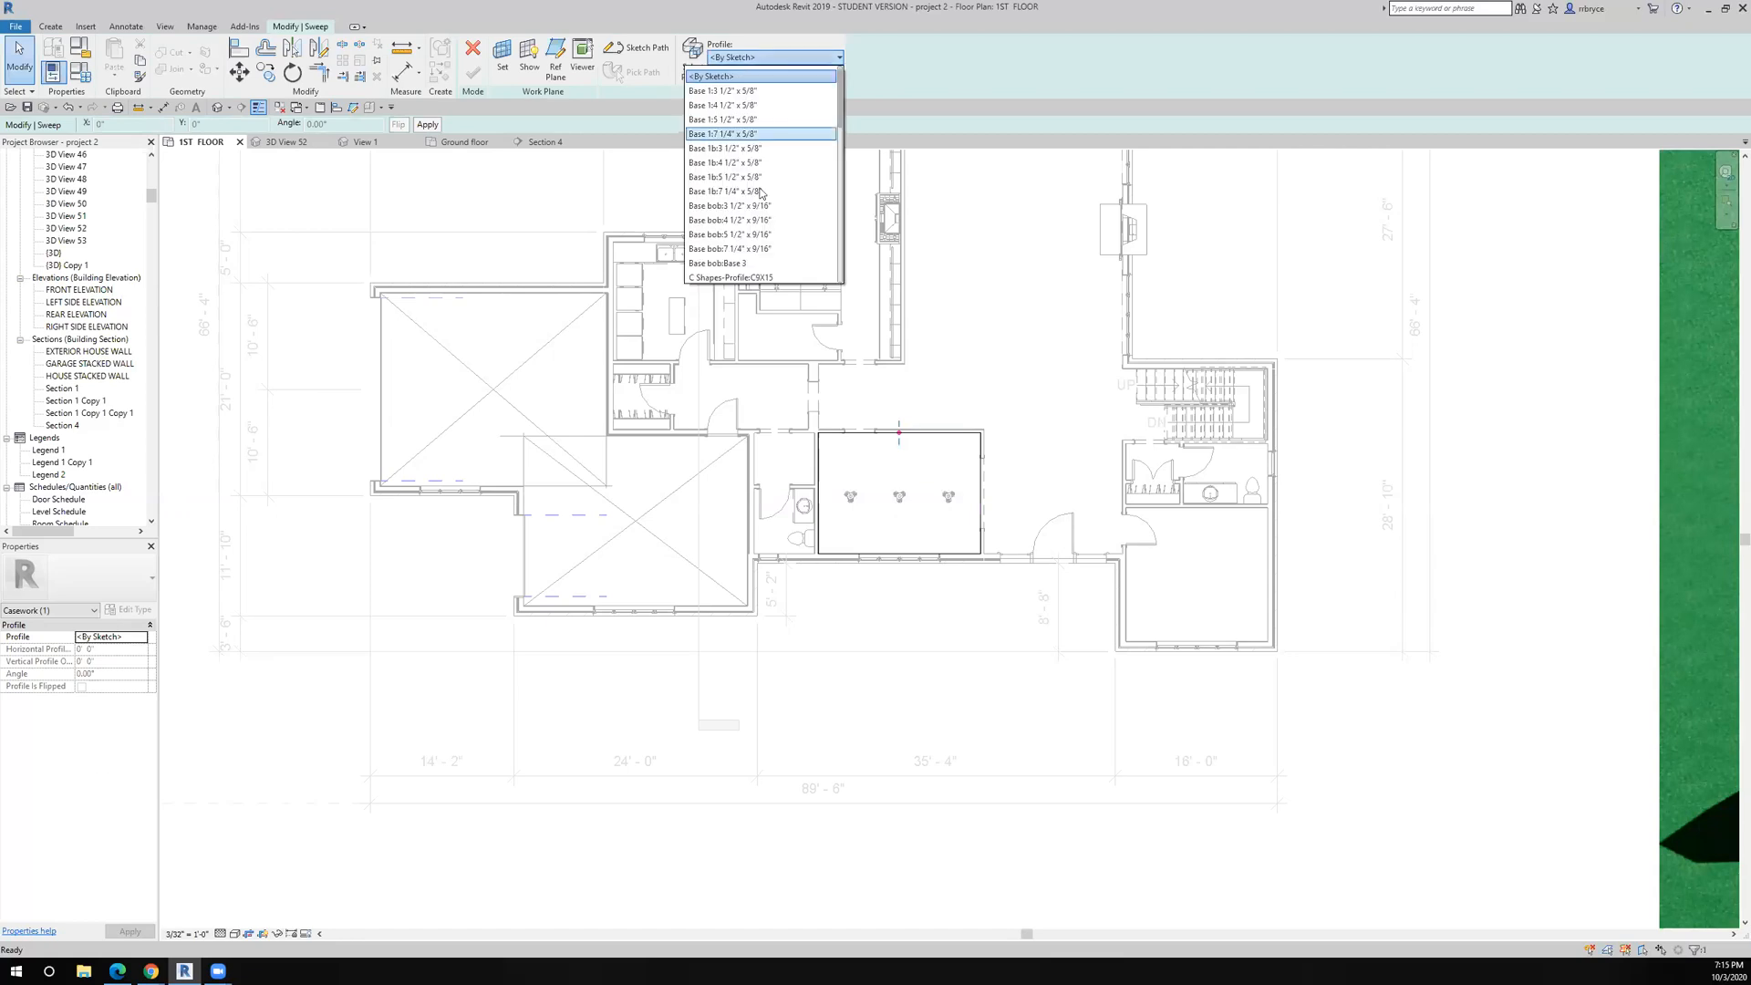
scroll(761, 193, down, 2)
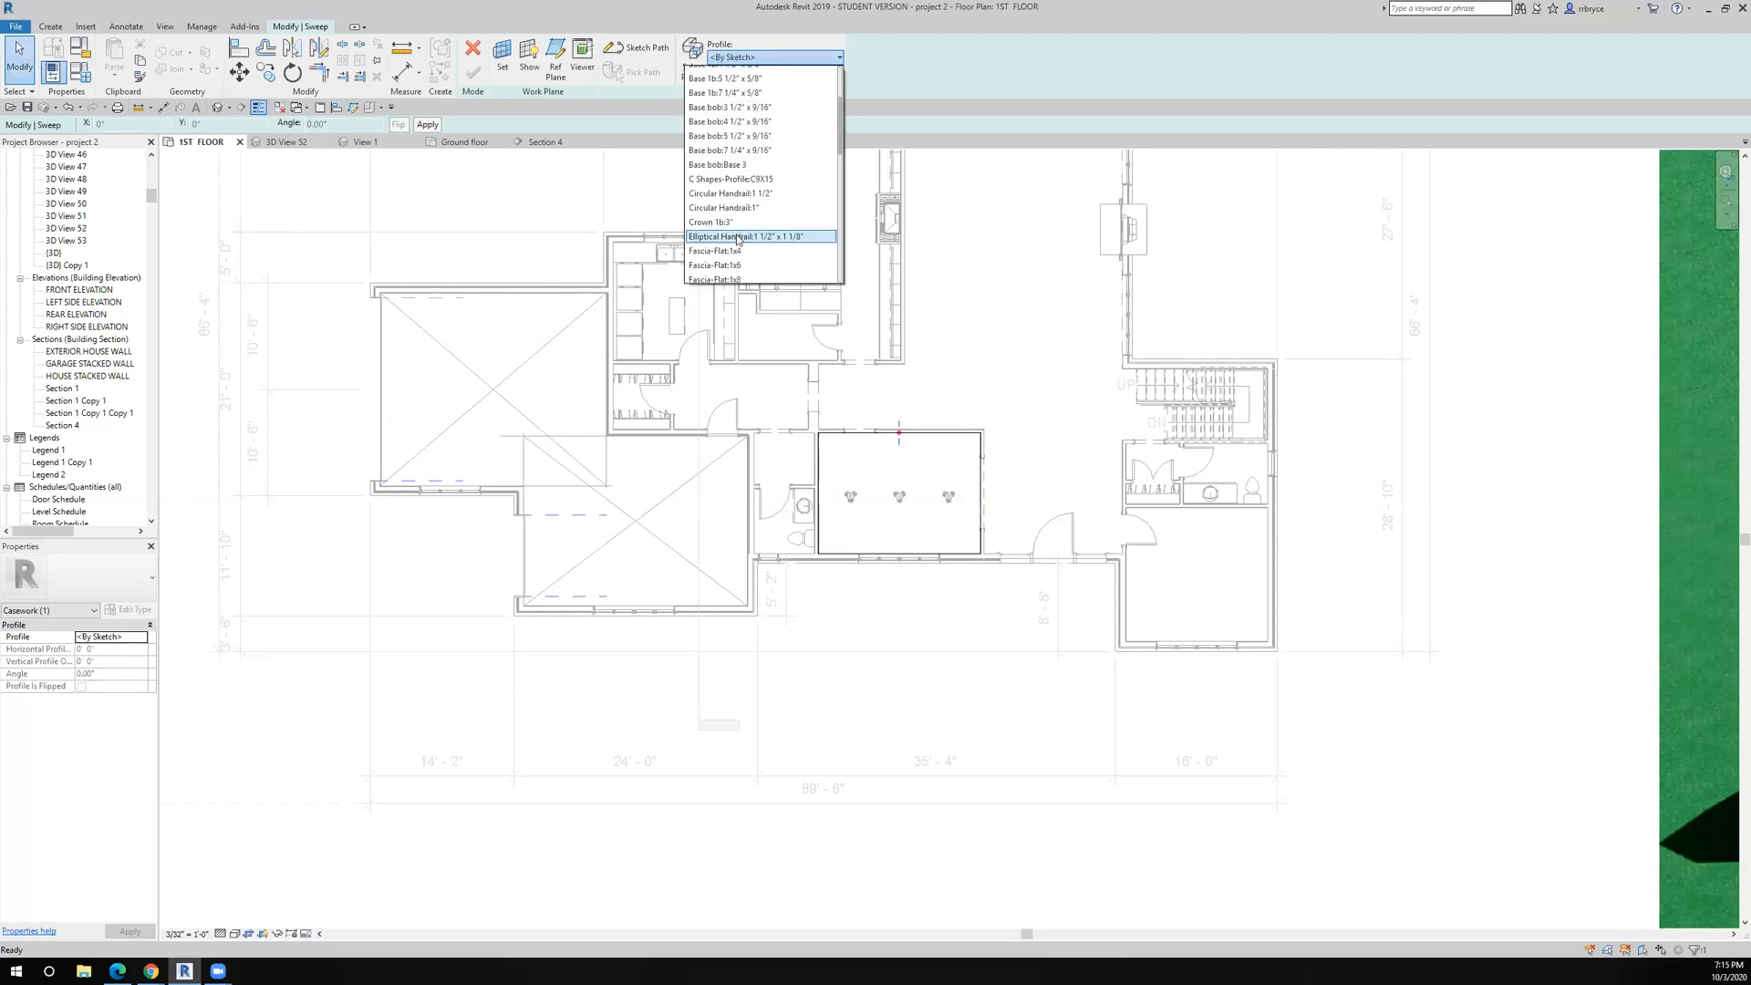
scroll(732, 234, down, 2)
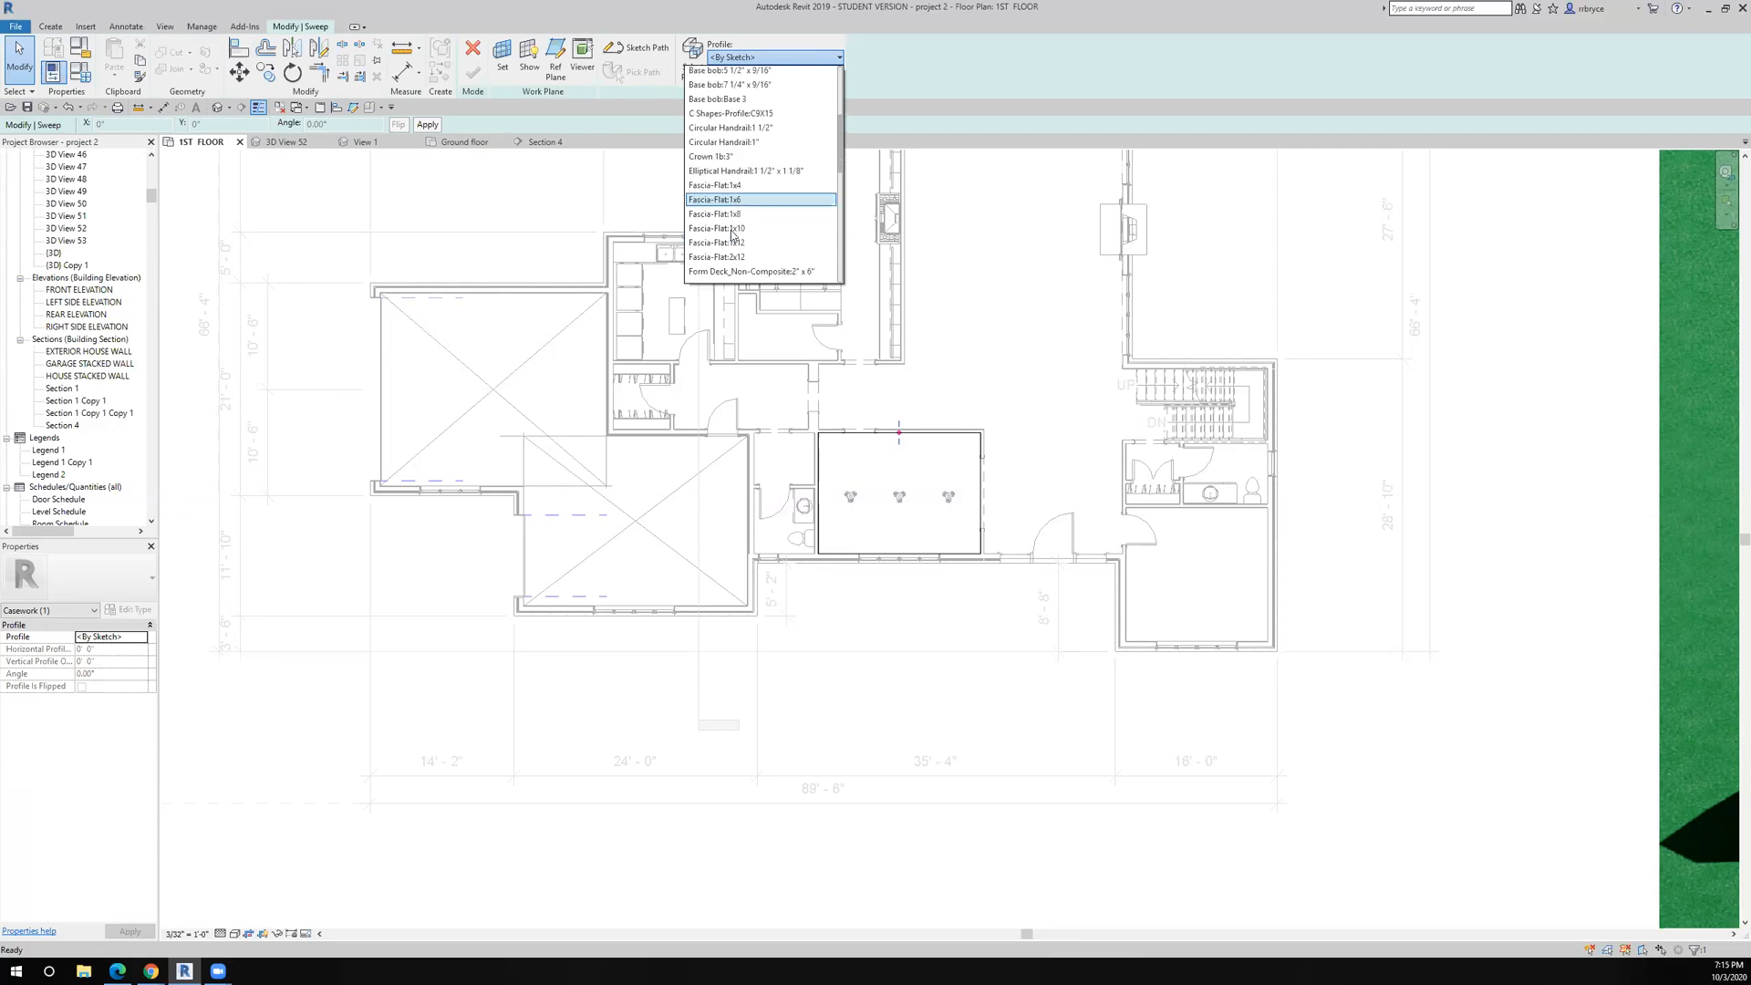
scroll(732, 234, down, 5)
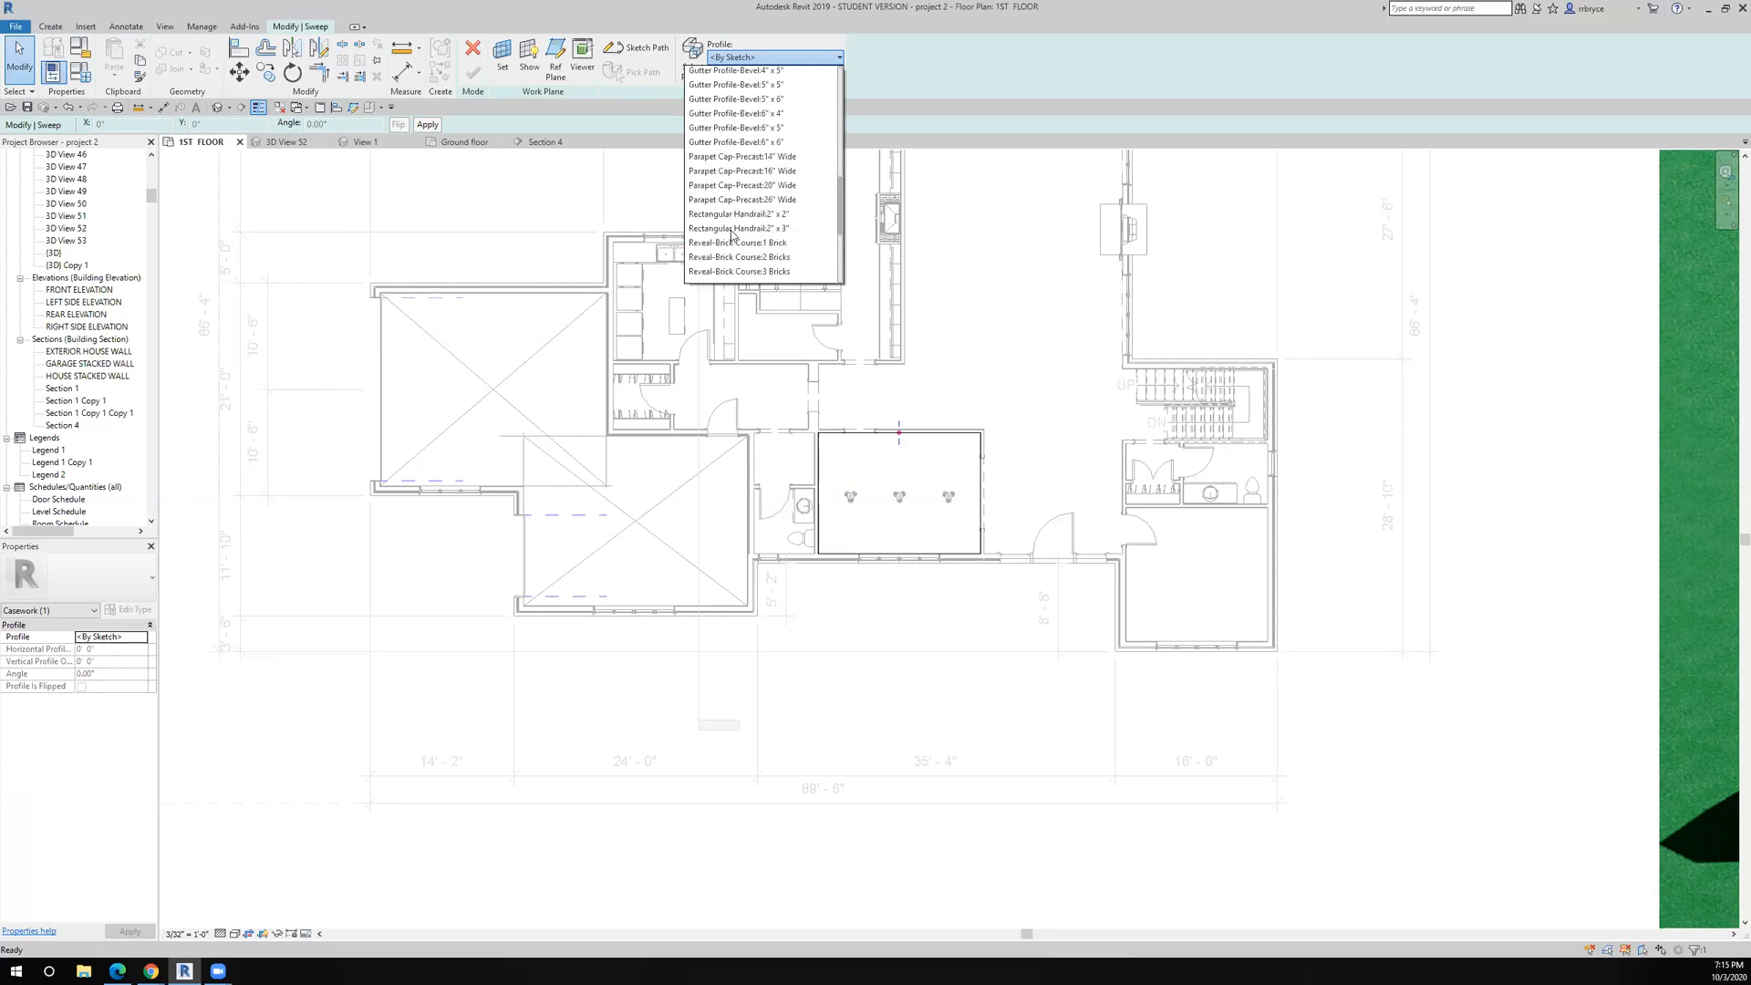
scroll(732, 234, down, 4)
scroll(733, 234, up, 9)
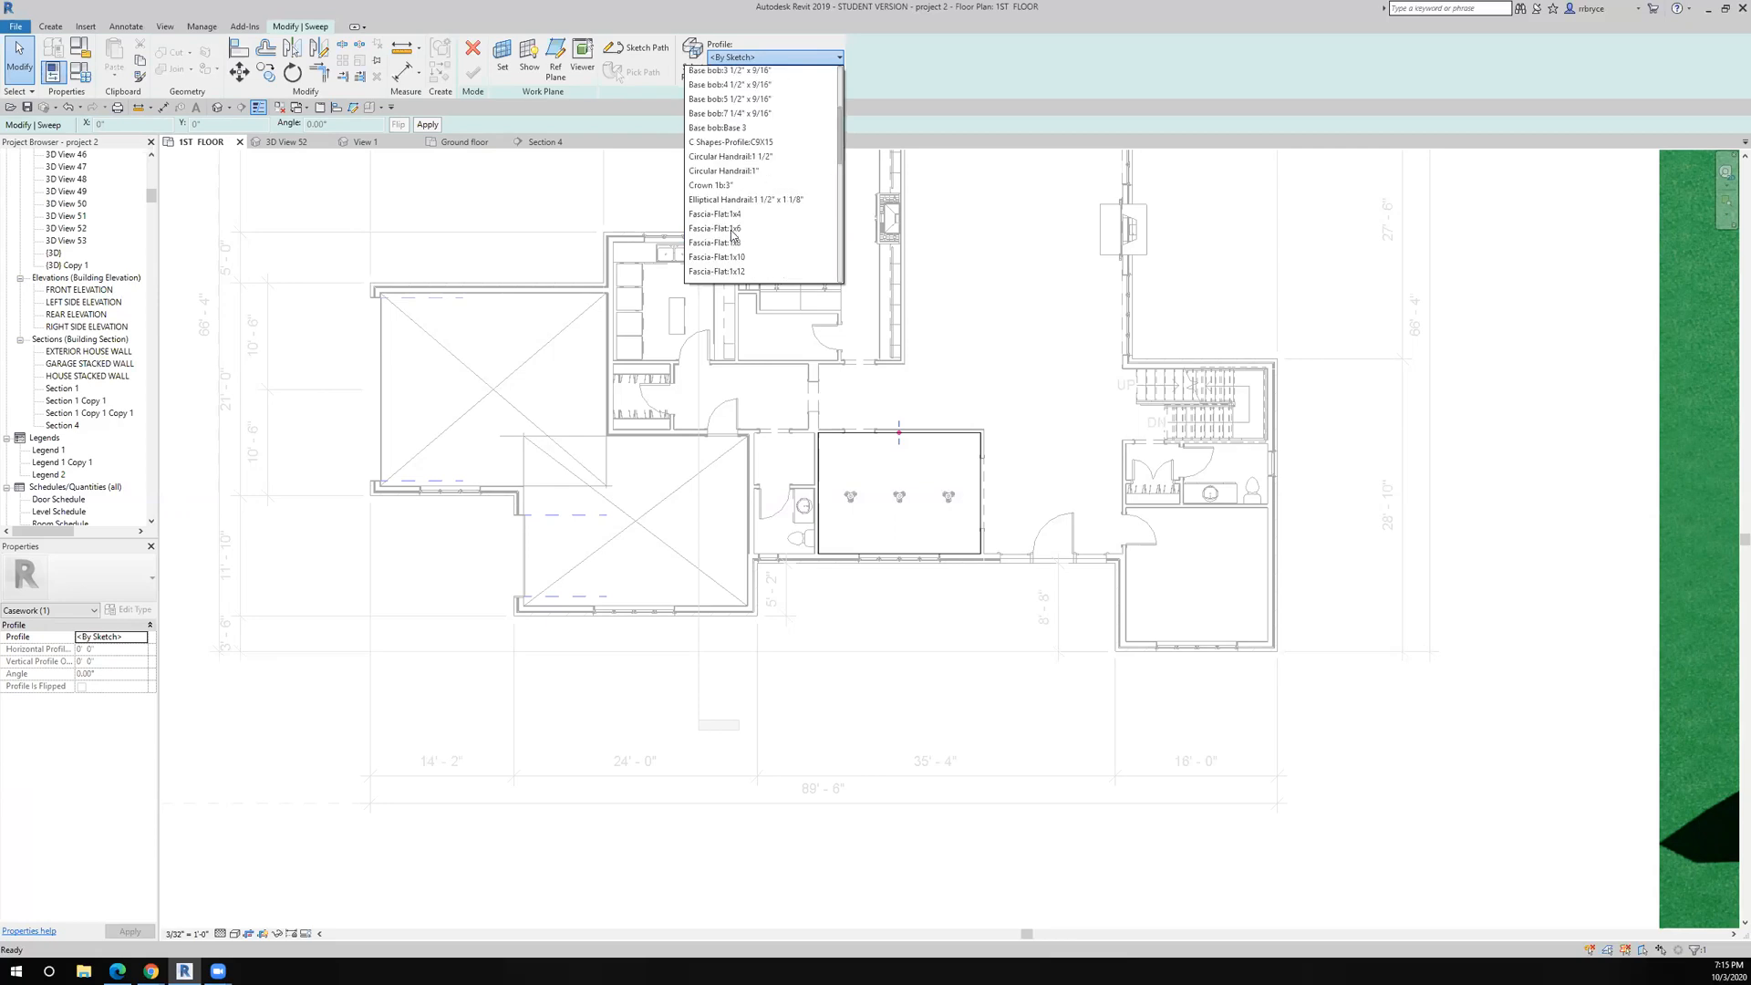
scroll(705, 219, up, 1)
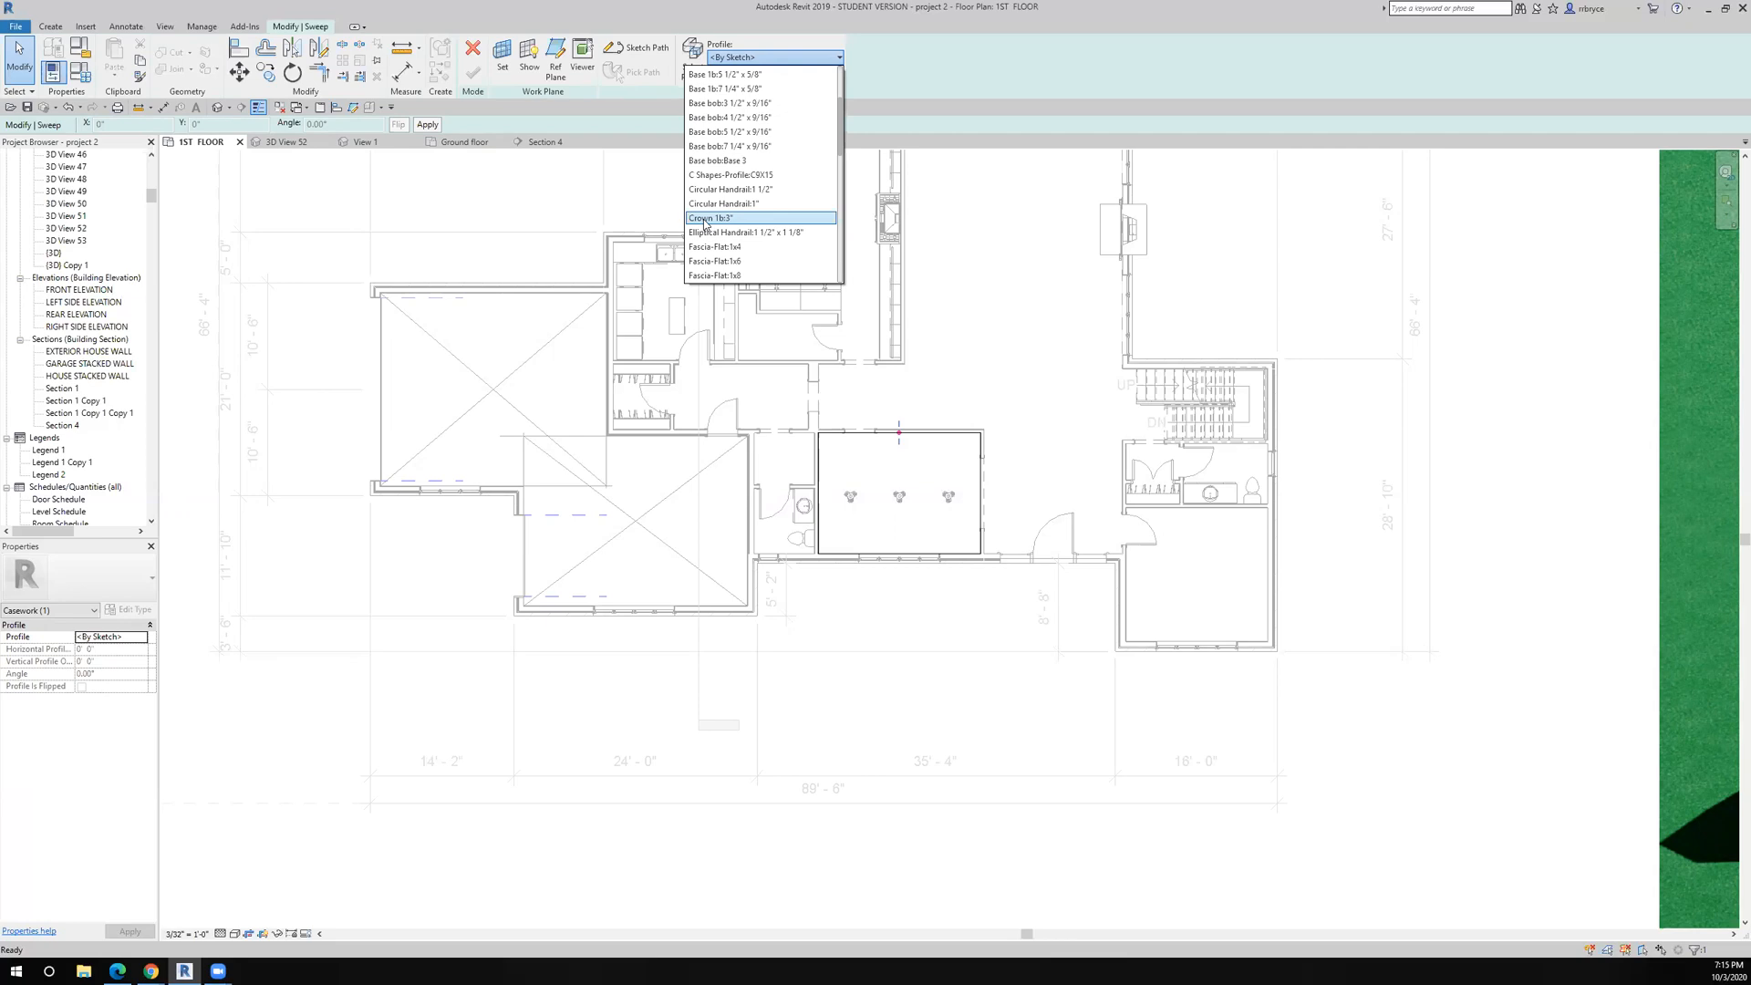
scroll(705, 220, up, 1)
scroll(704, 224, up, 3)
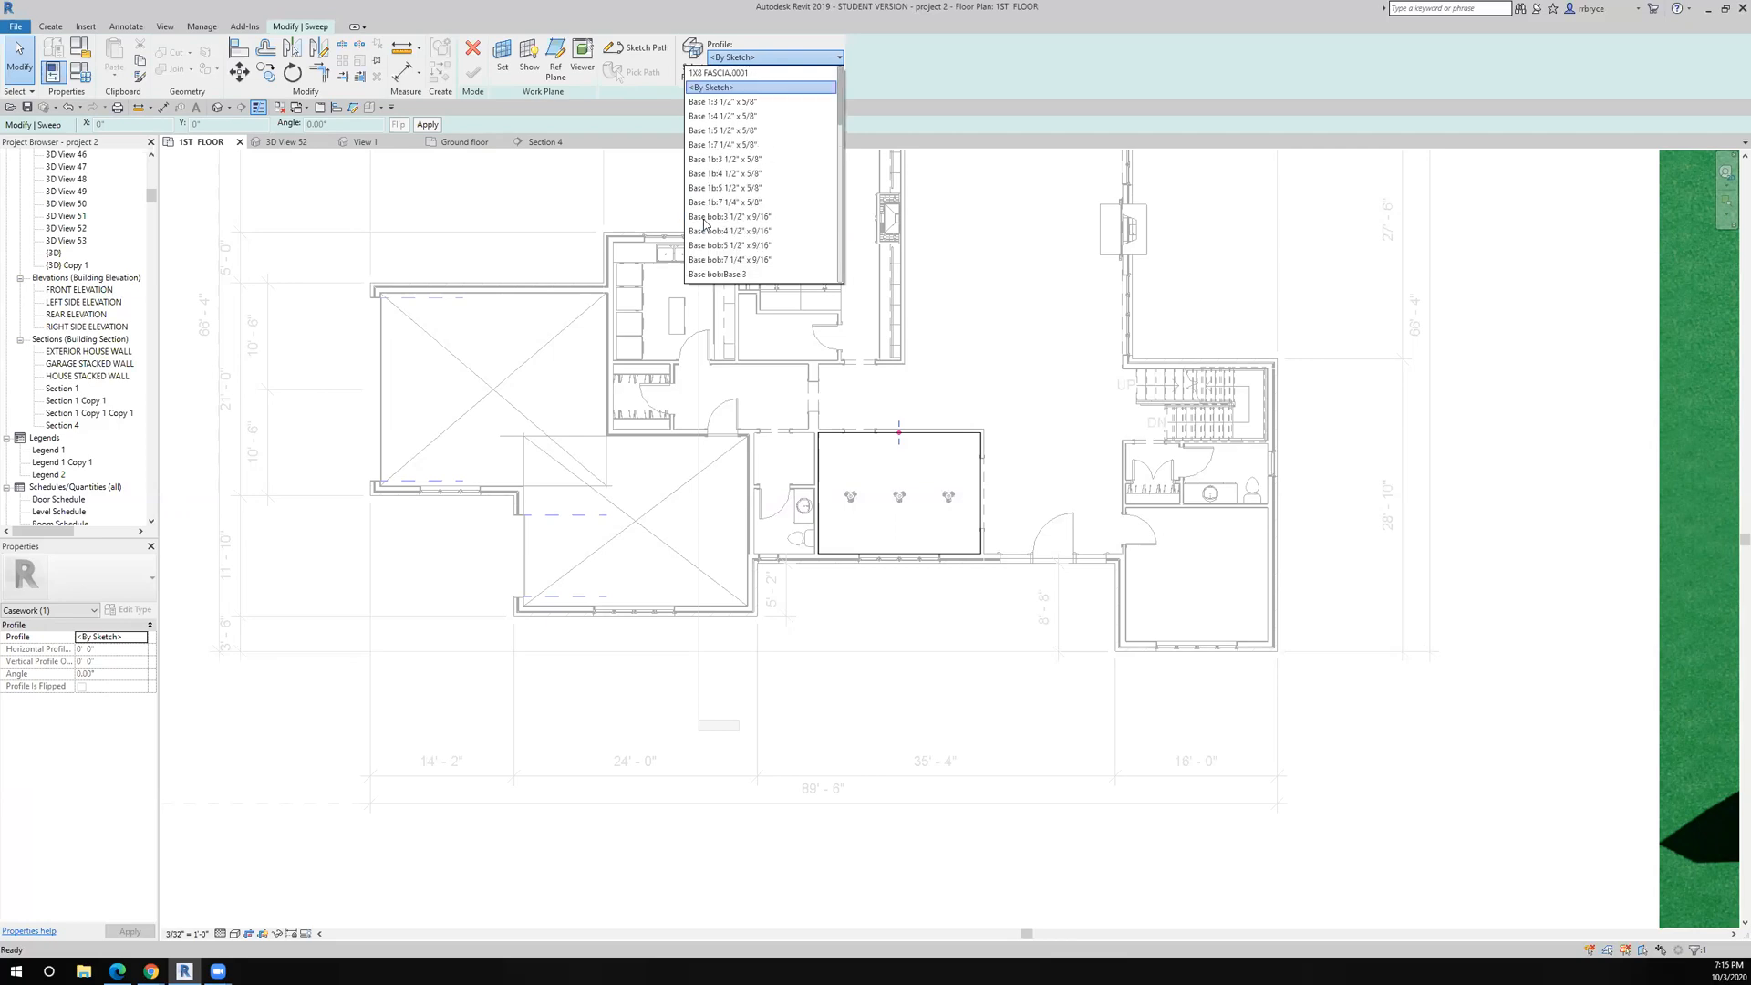
scroll(705, 222, down, 2)
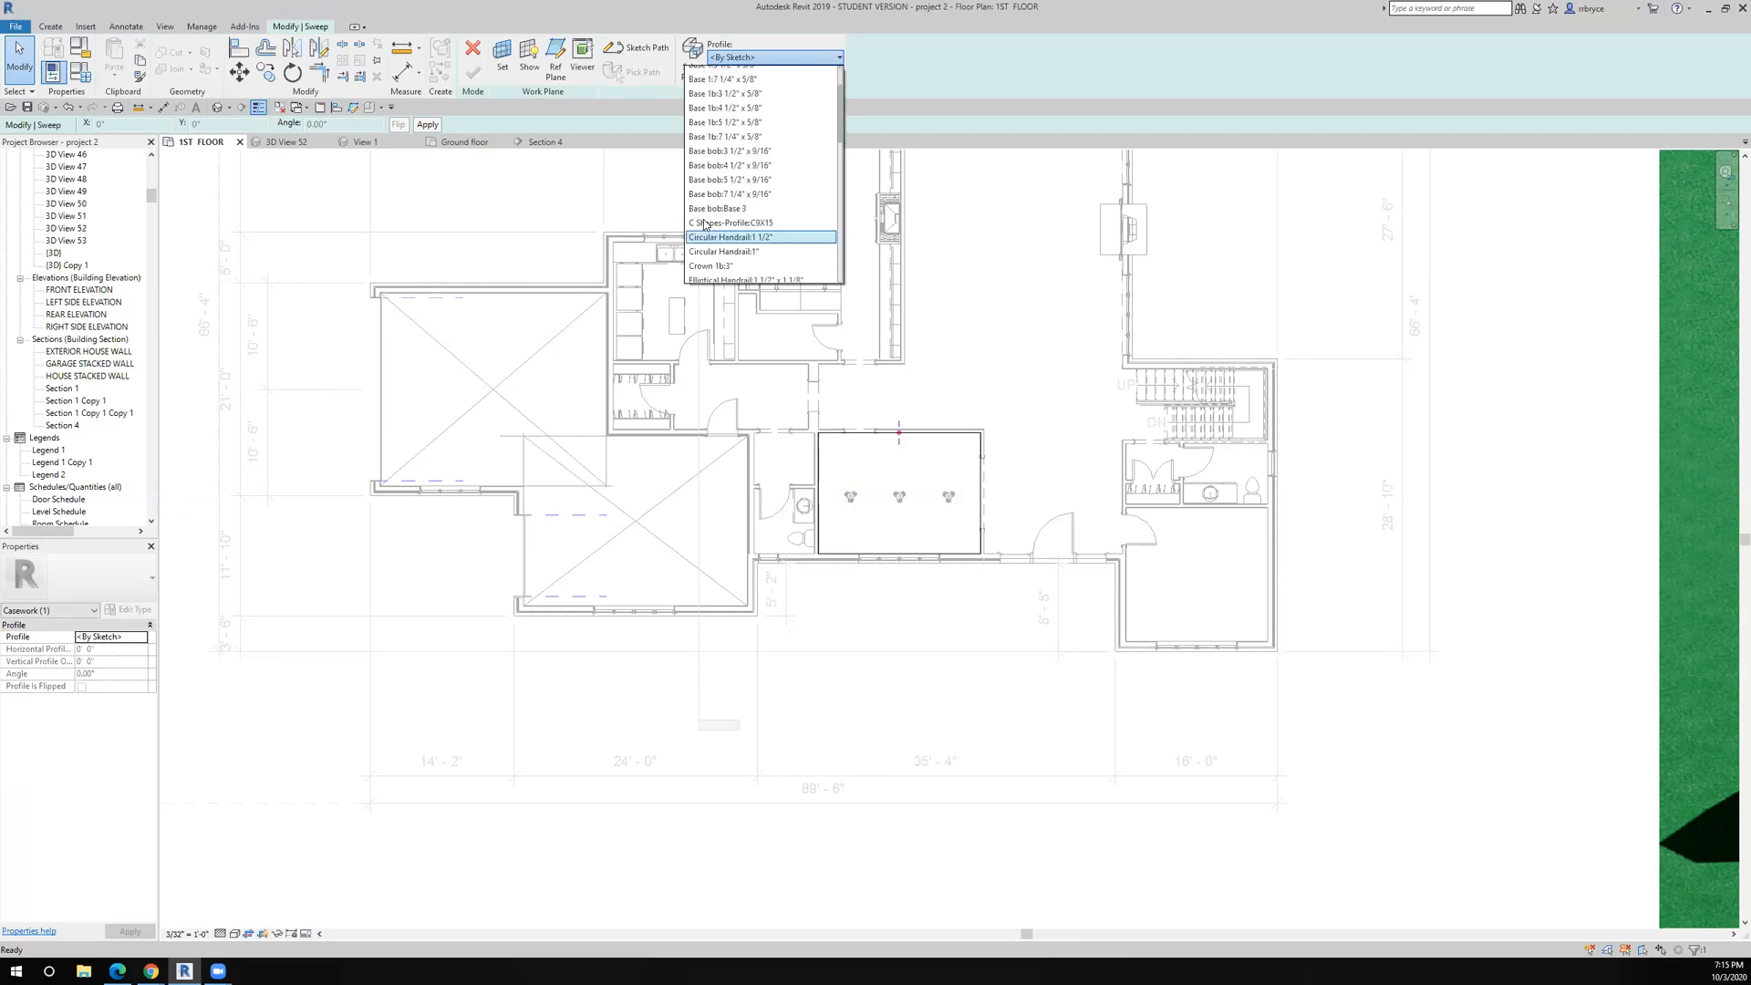
scroll(705, 222, down, 2)
scroll(705, 224, down, 2)
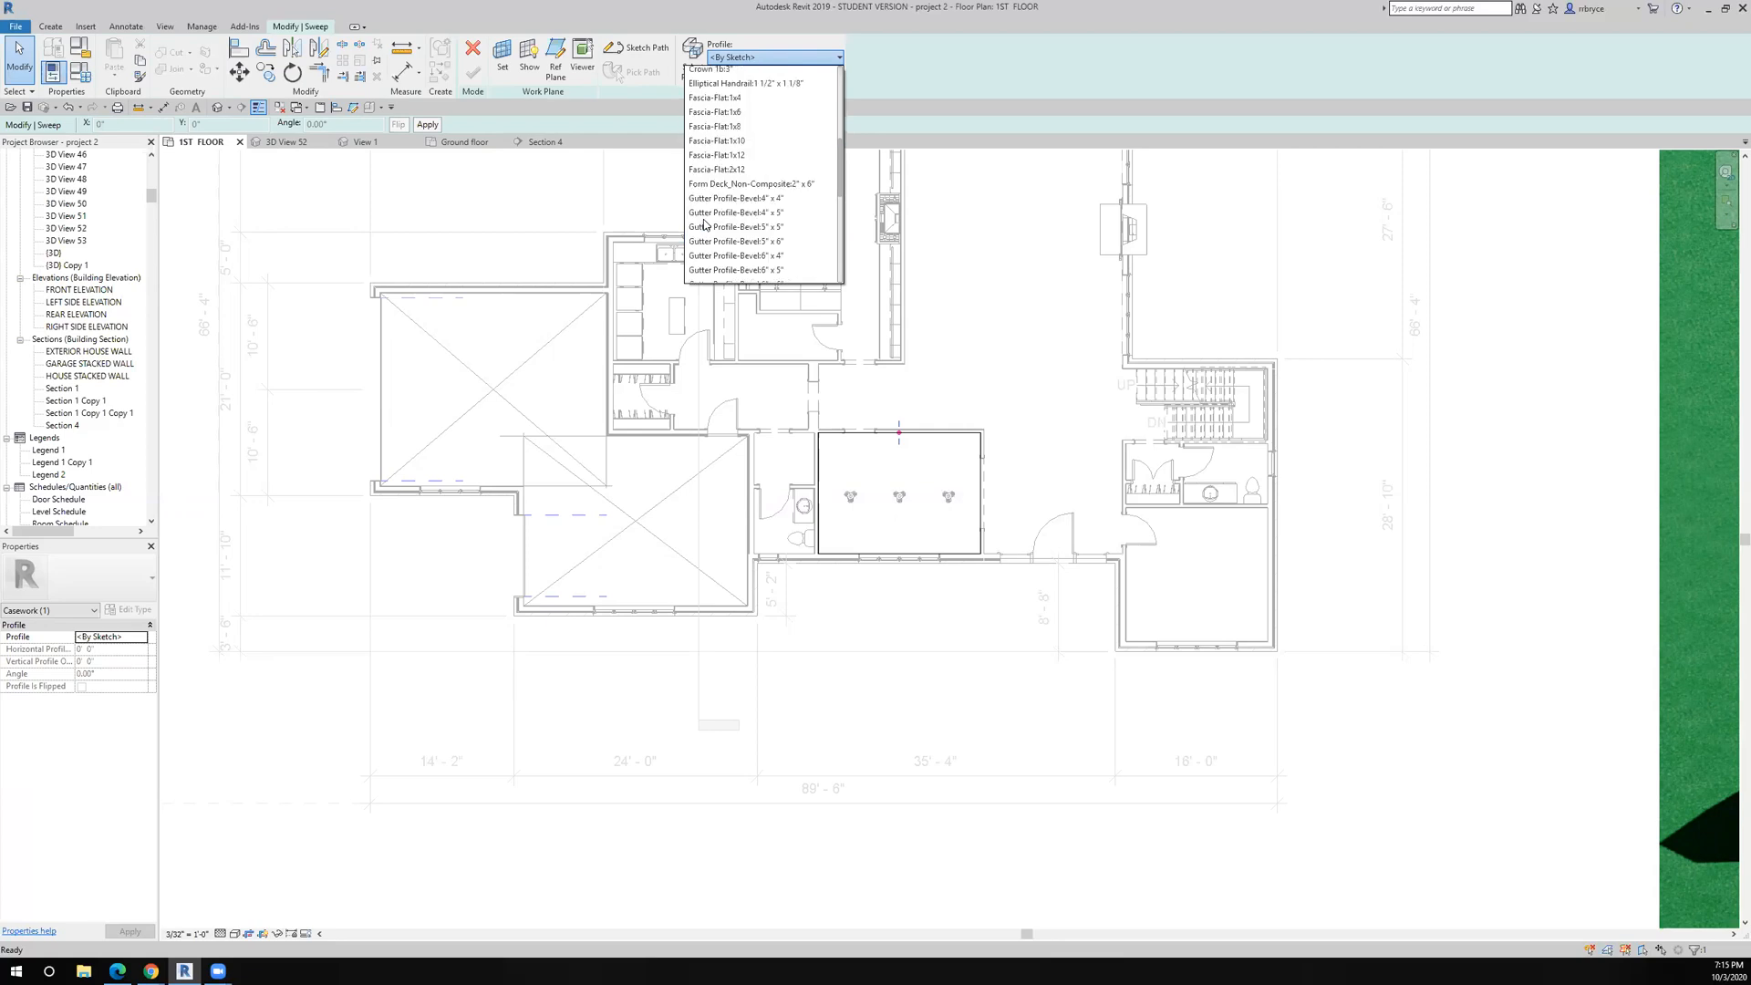
scroll(704, 223, down, 5)
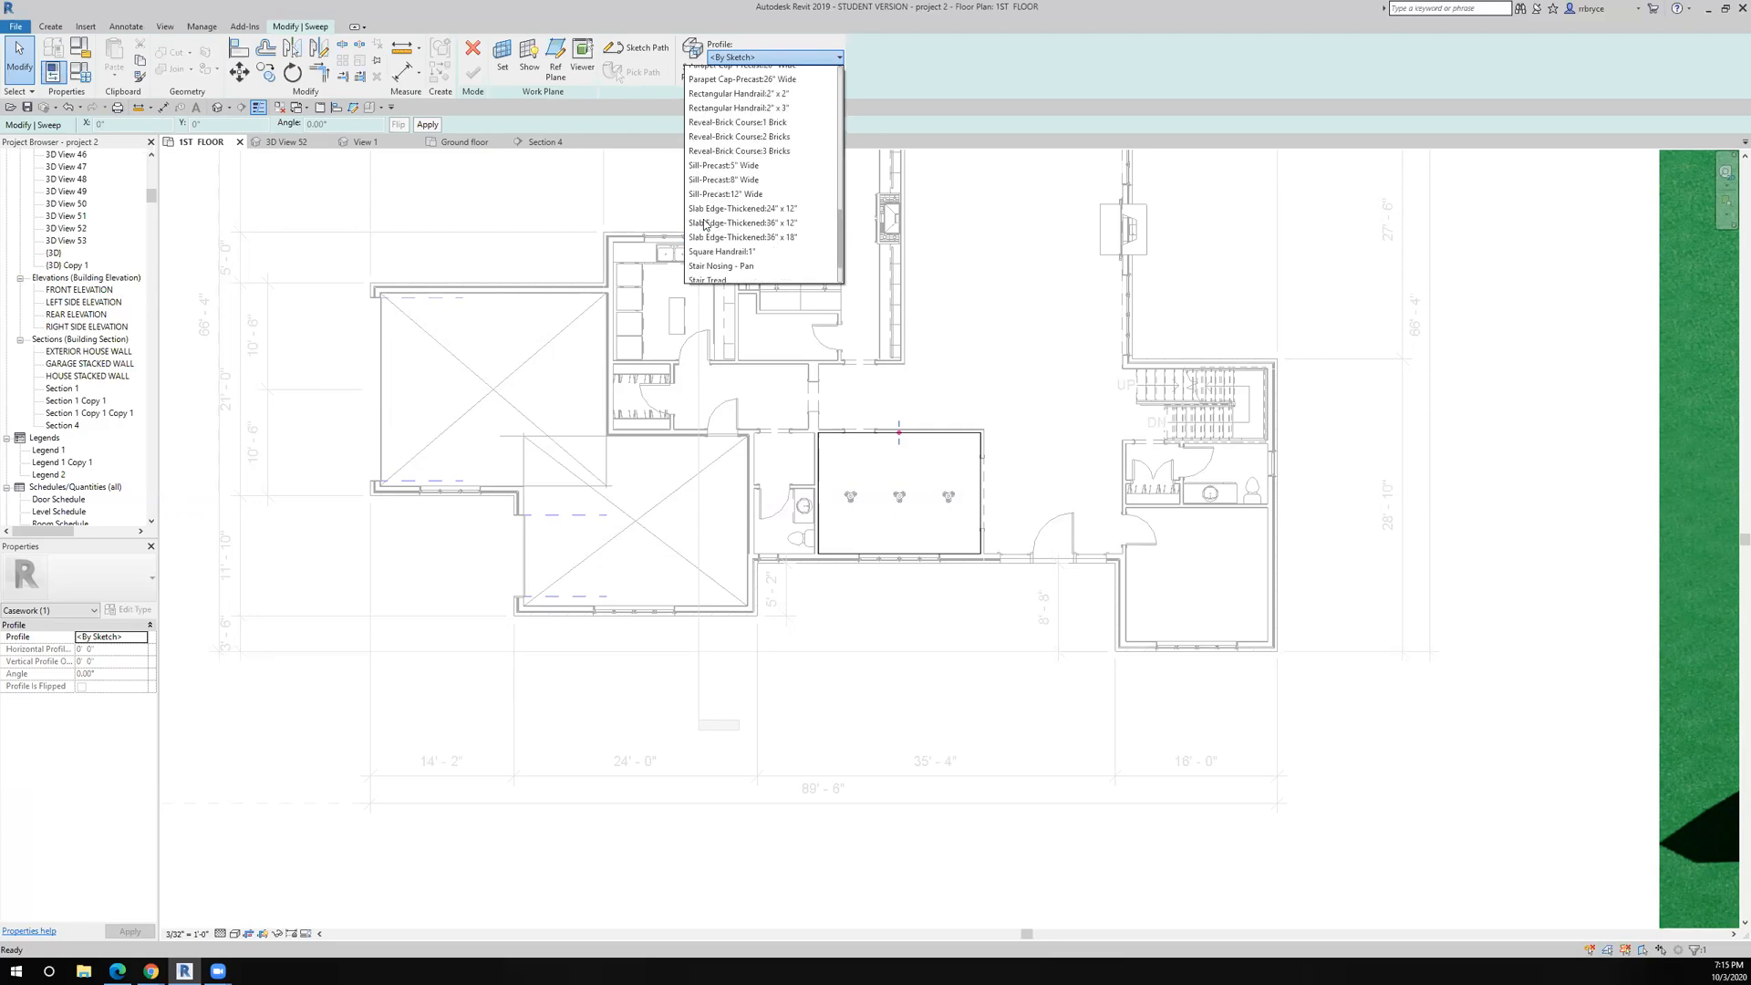
scroll(705, 224, down, 1)
scroll(705, 224, up, 4)
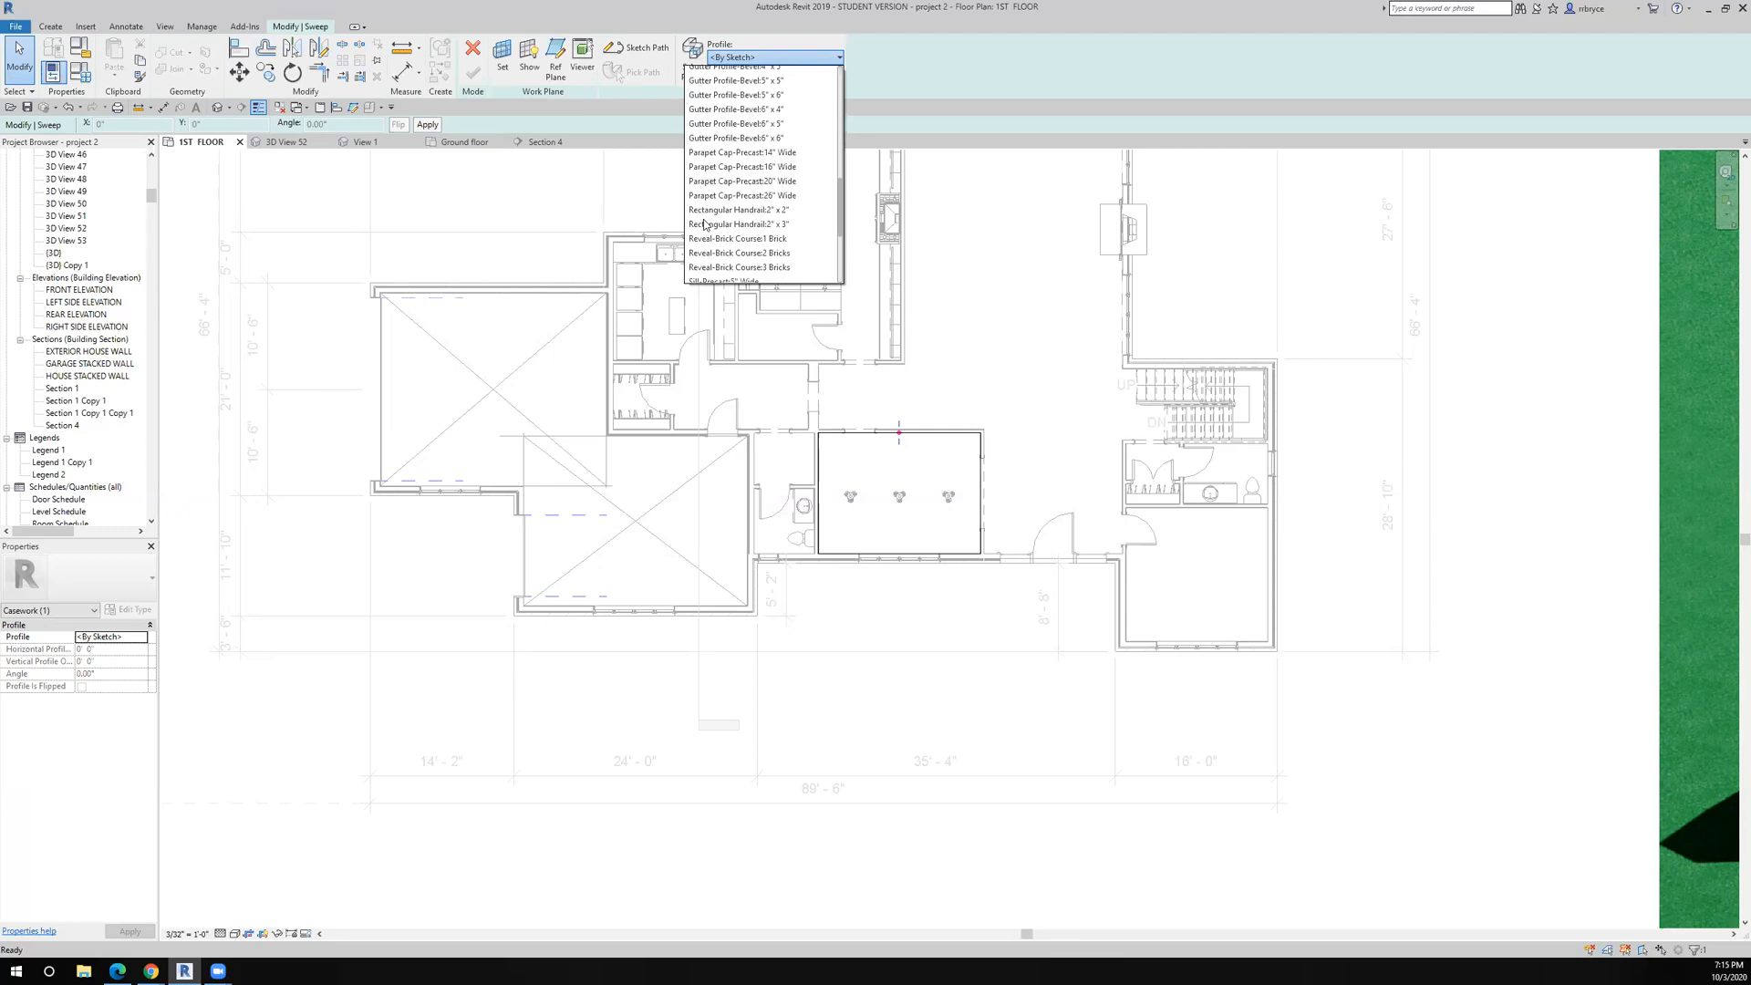
scroll(705, 224, up, 5)
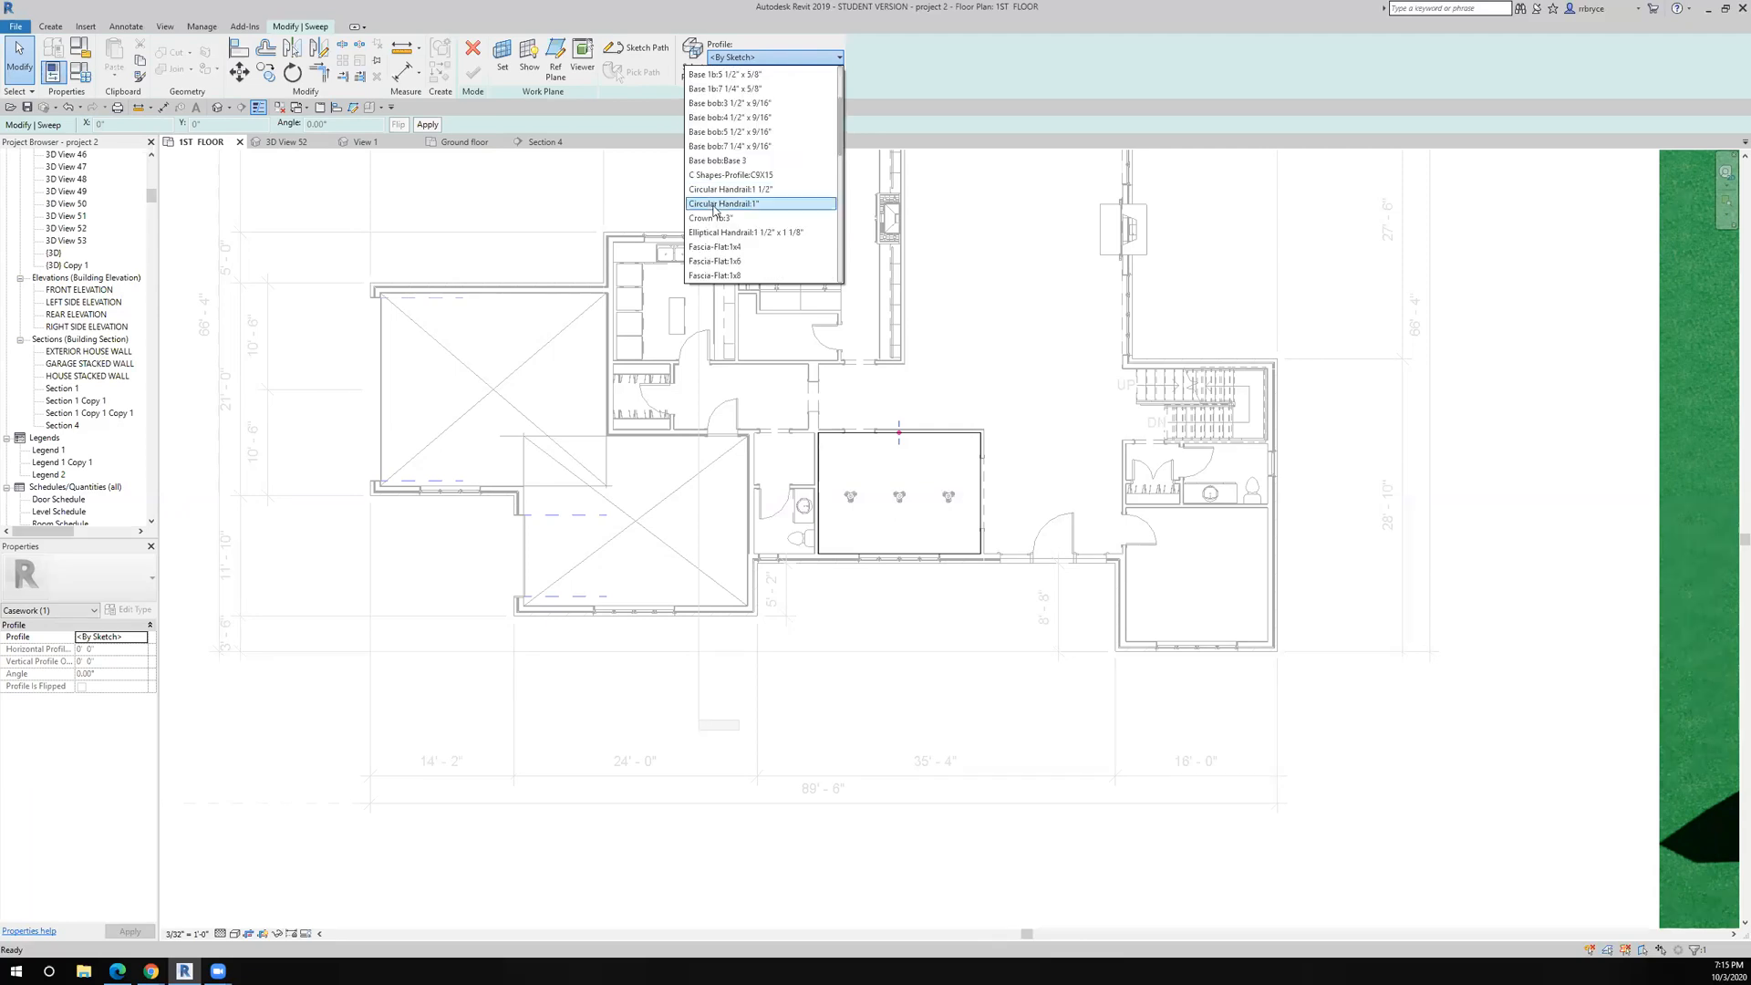
click(714, 217)
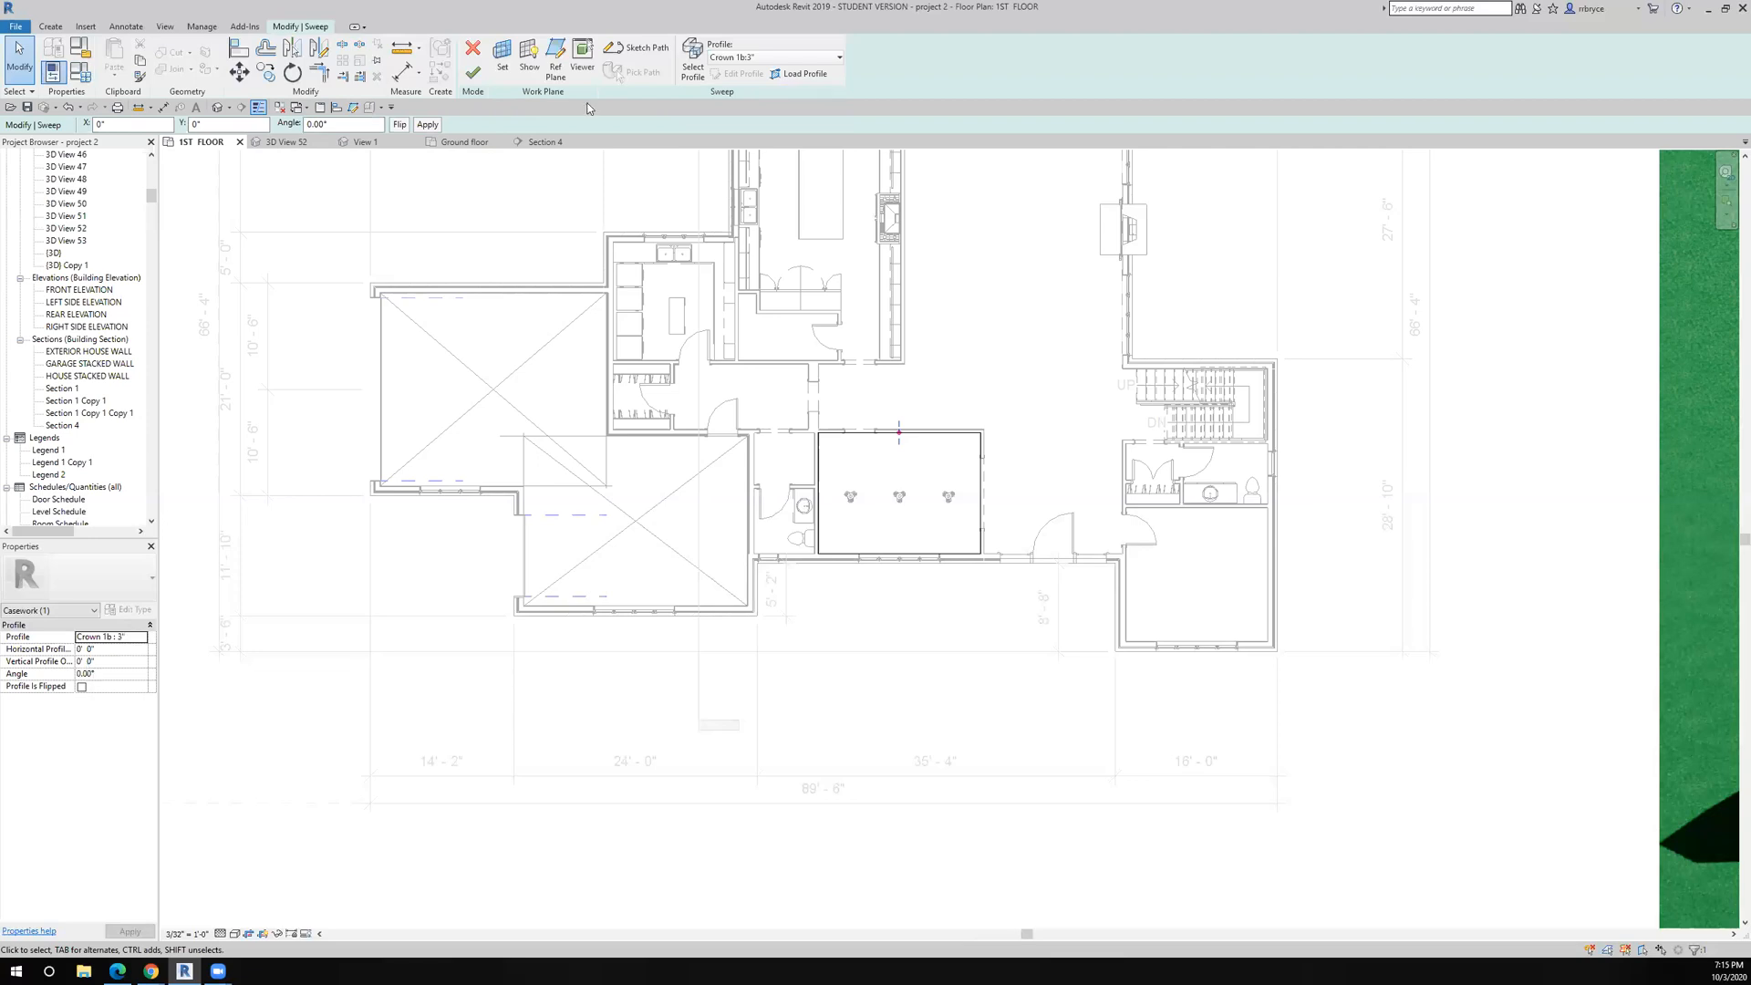
click(472, 73)
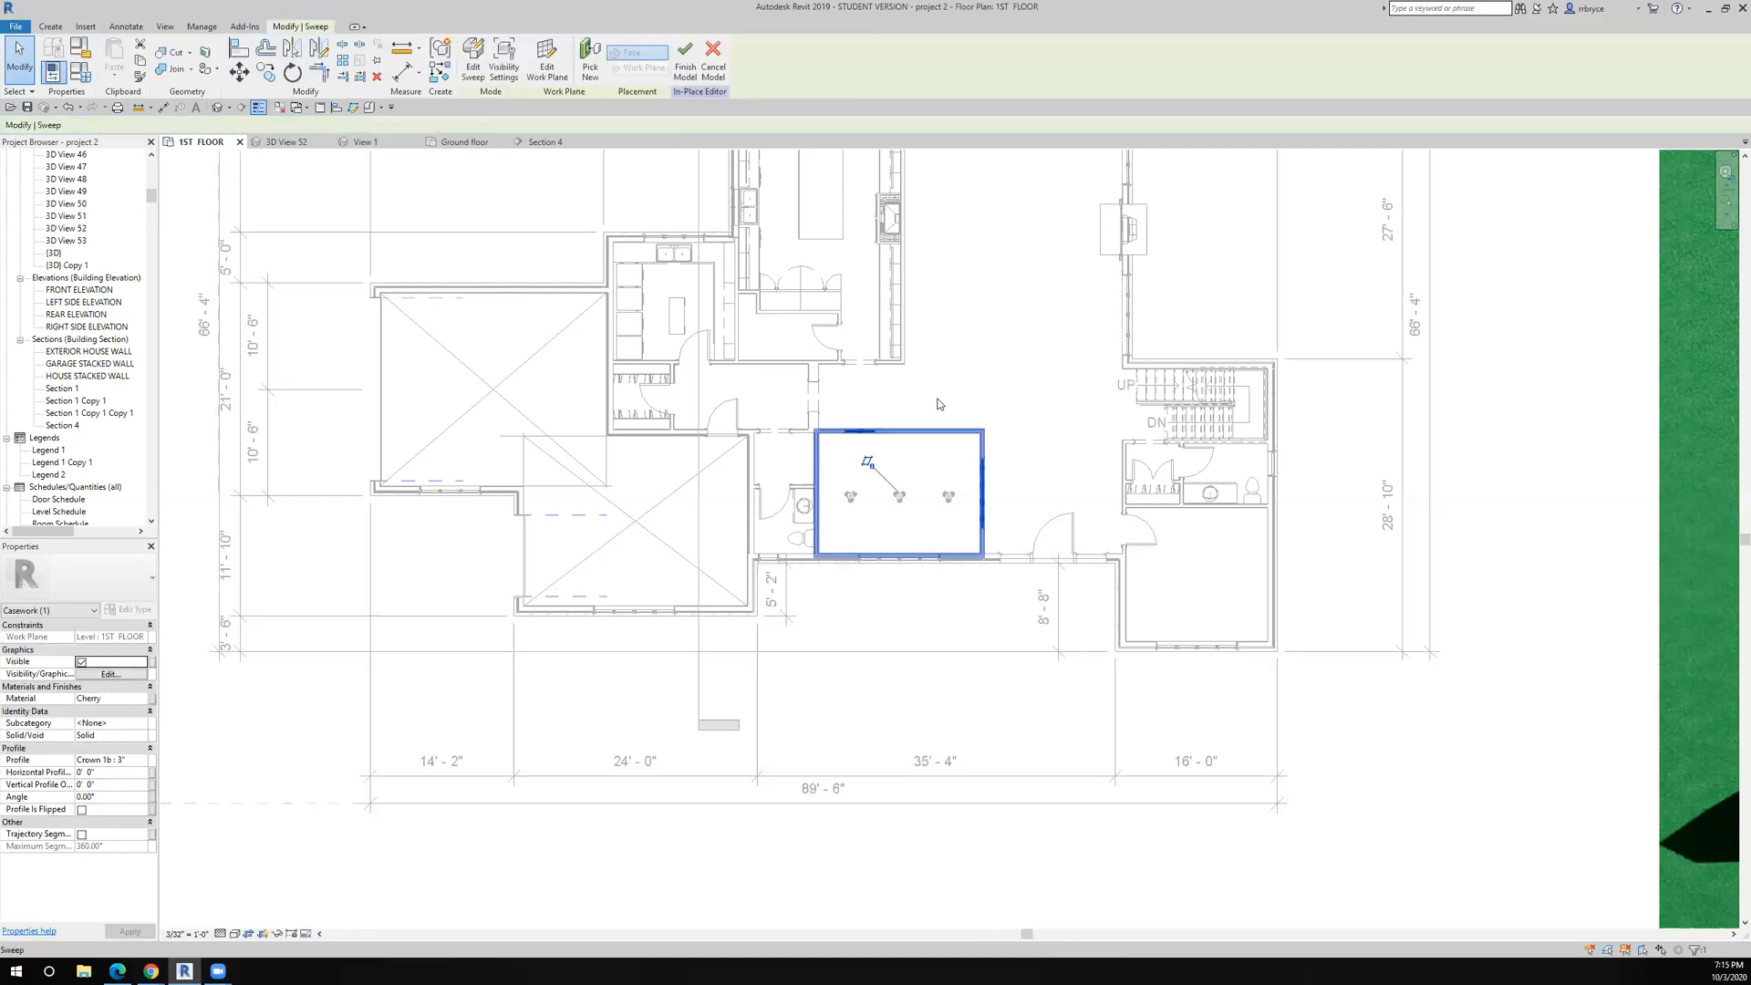
click(685, 64)
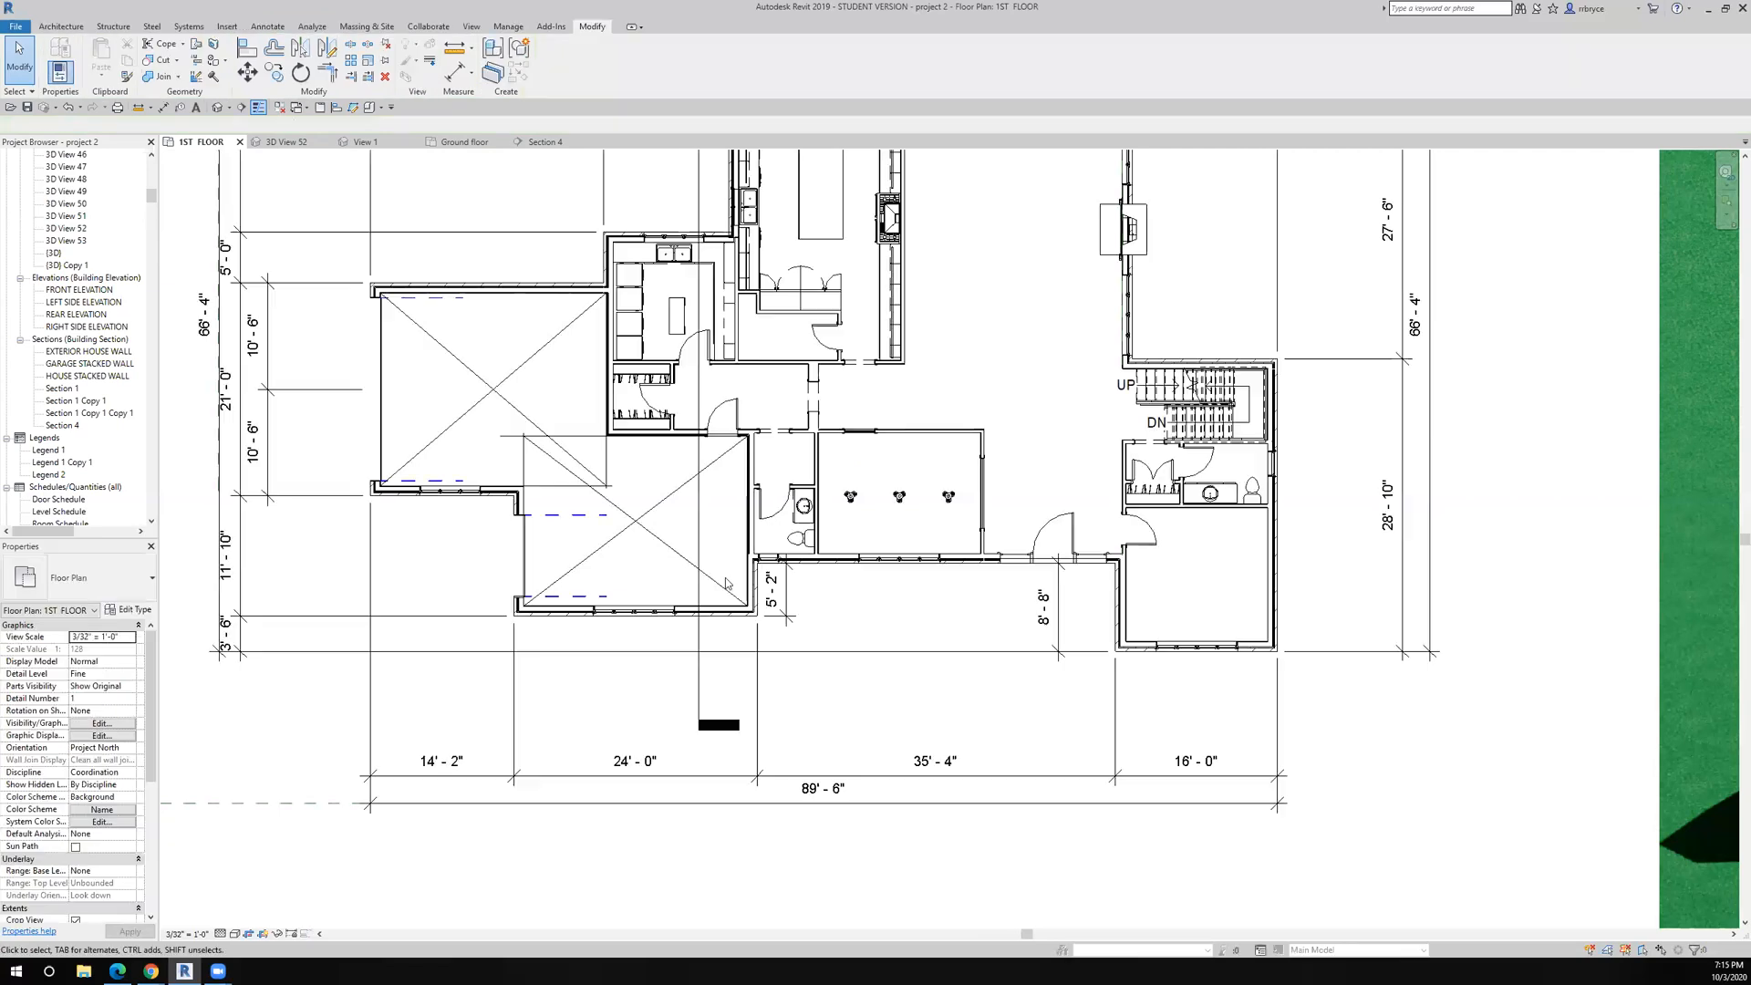
Move the Section 4 line so it cuts through the room with the crown sweep, and open its section view.
drag(856, 715, 945, 727)
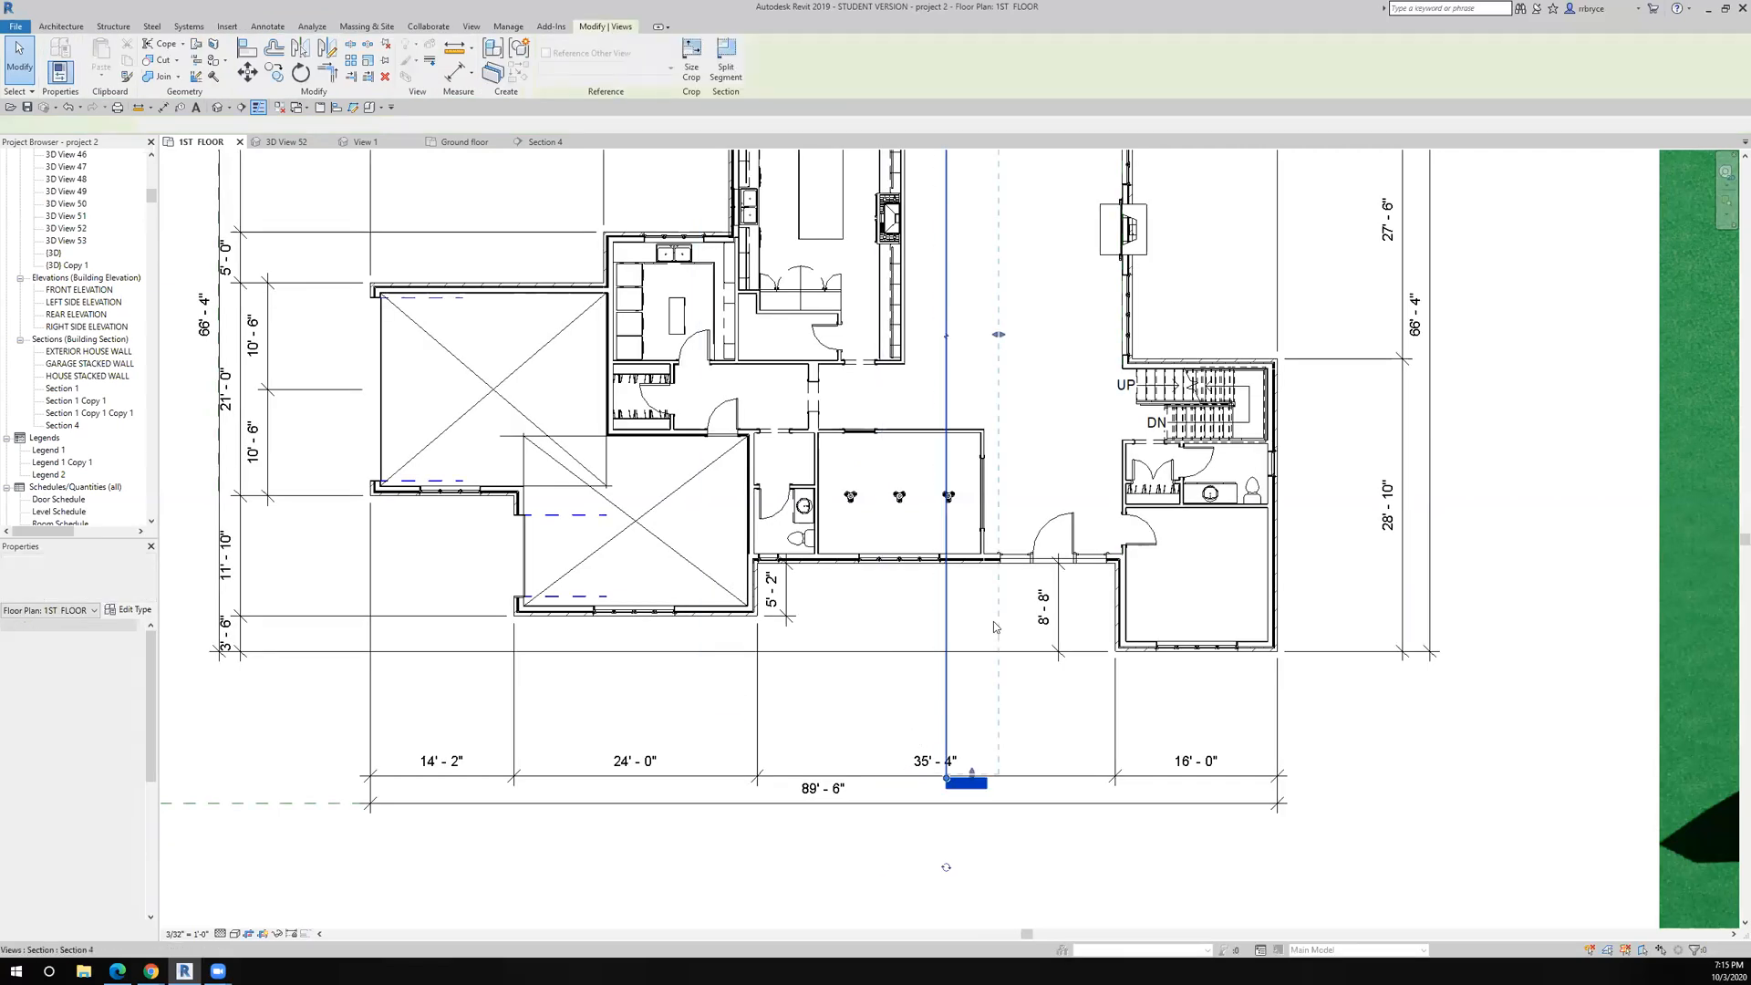
right_click(947, 369)
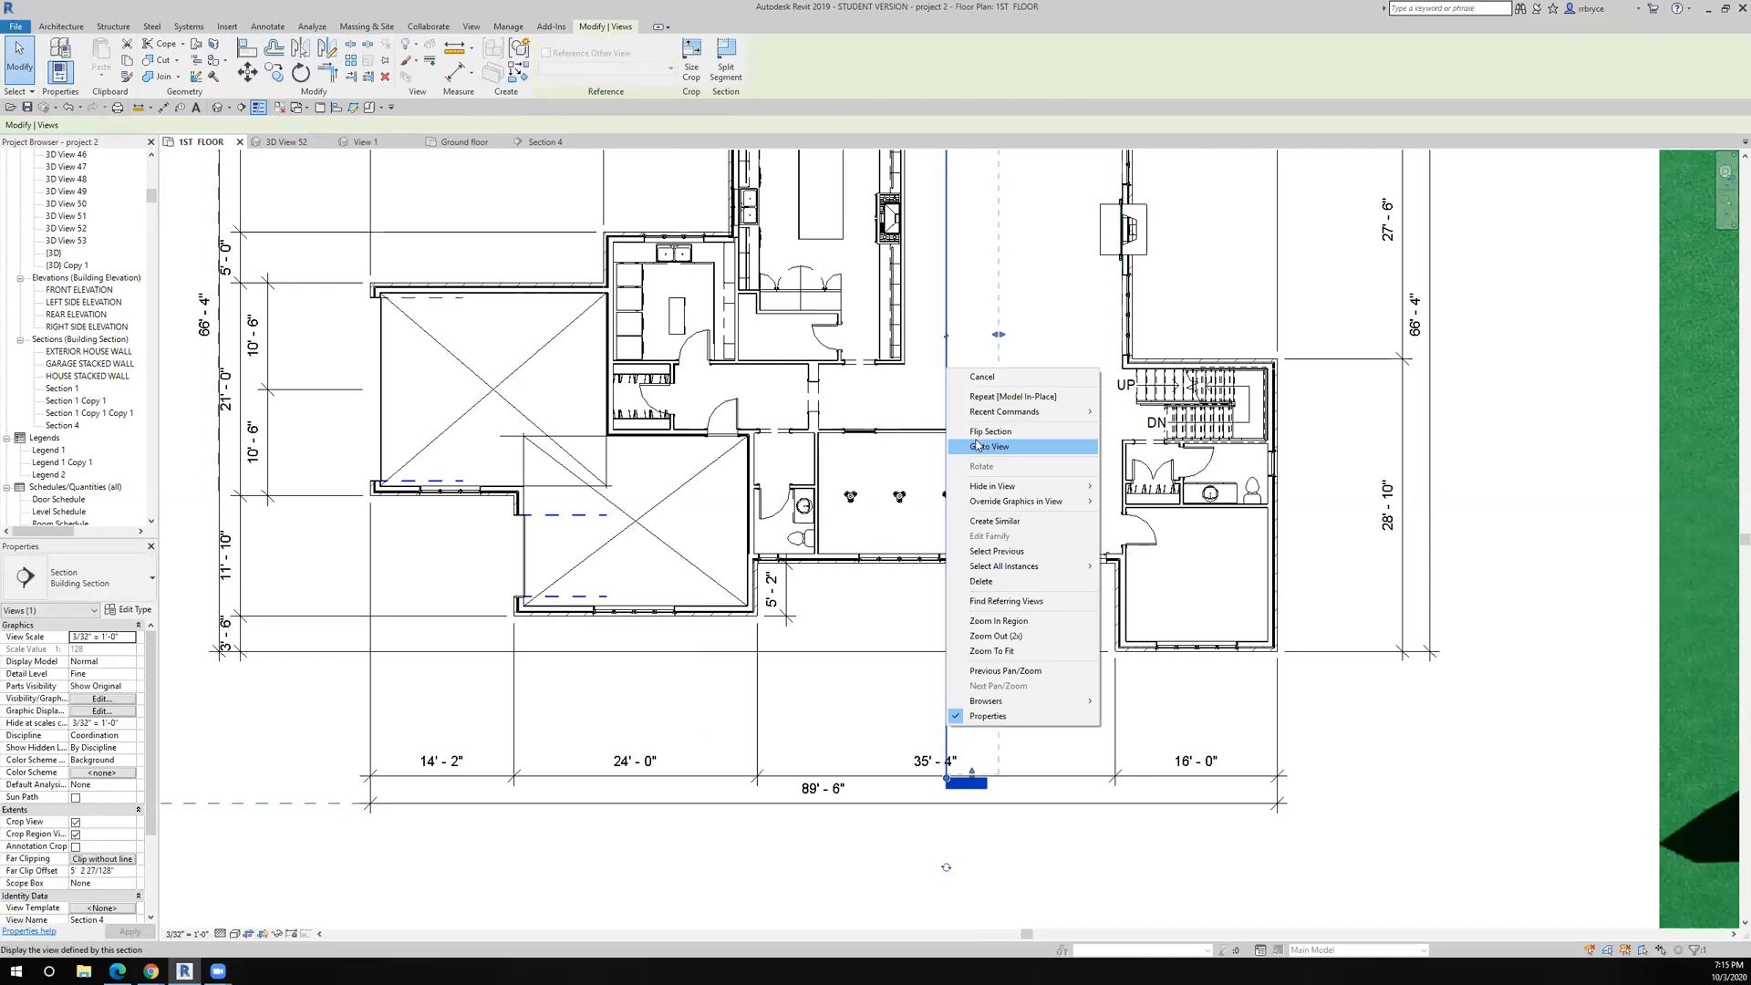
click(977, 446)
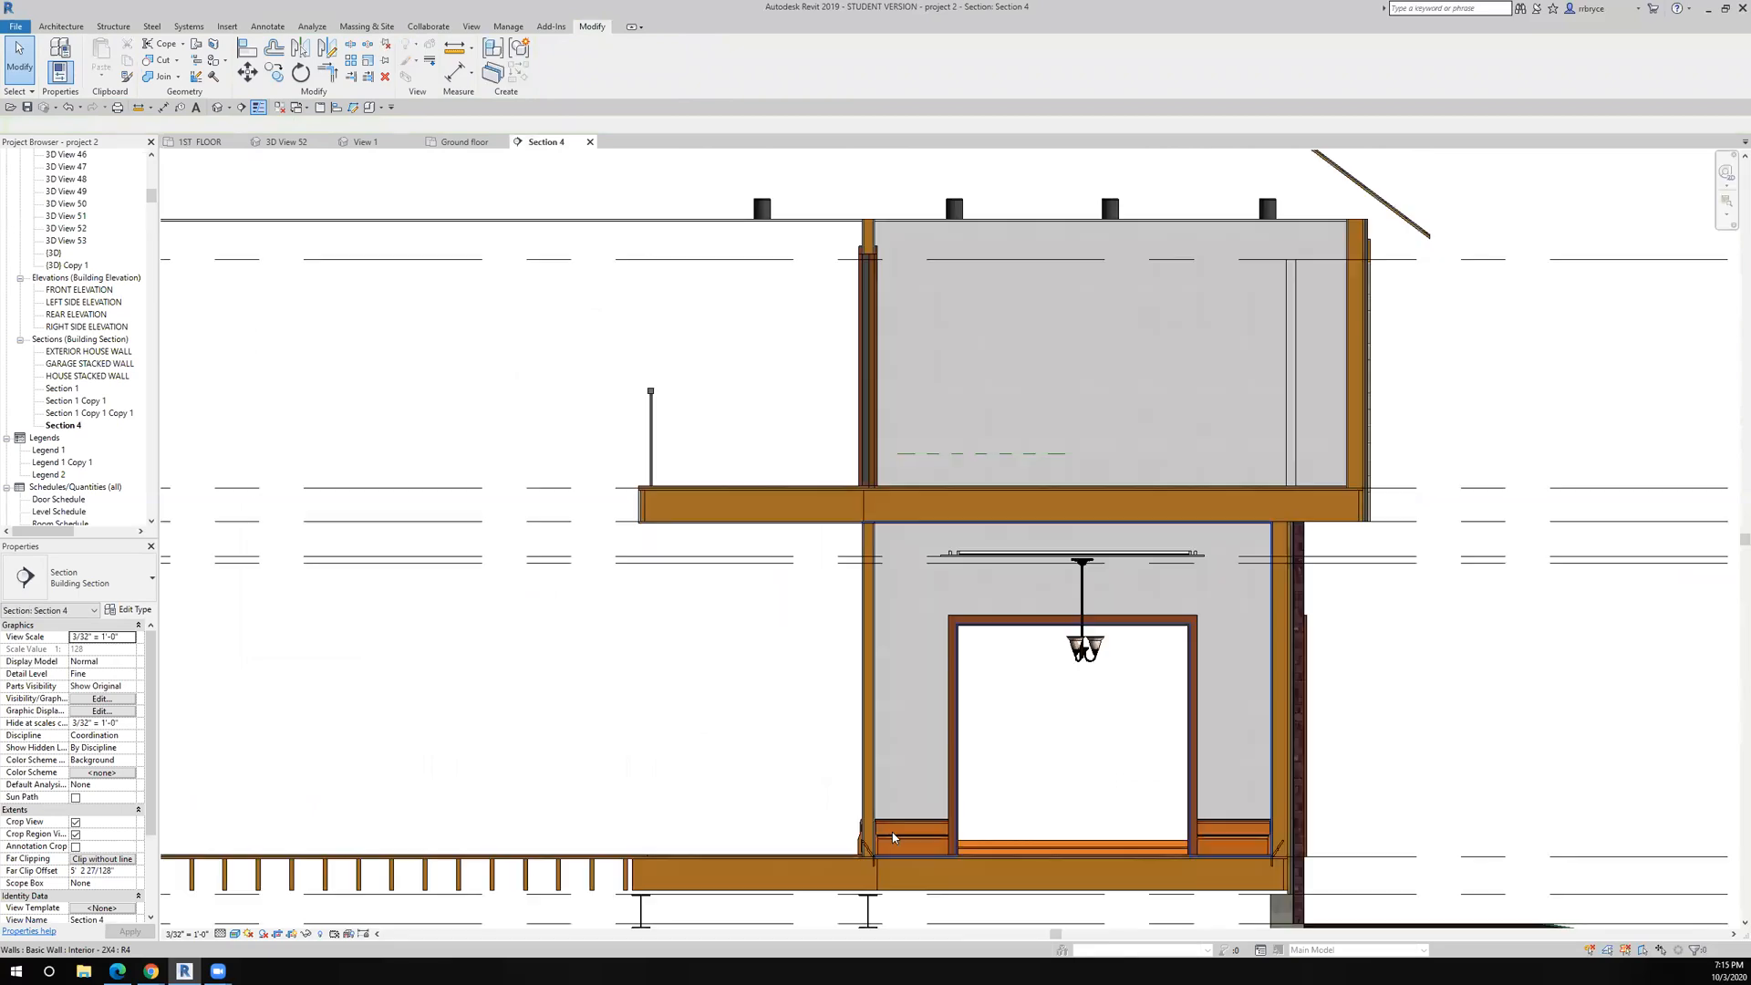
Select the crown casework at floor level and inspect how its profile sits against the wall.
scroll(866, 690, up, 4)
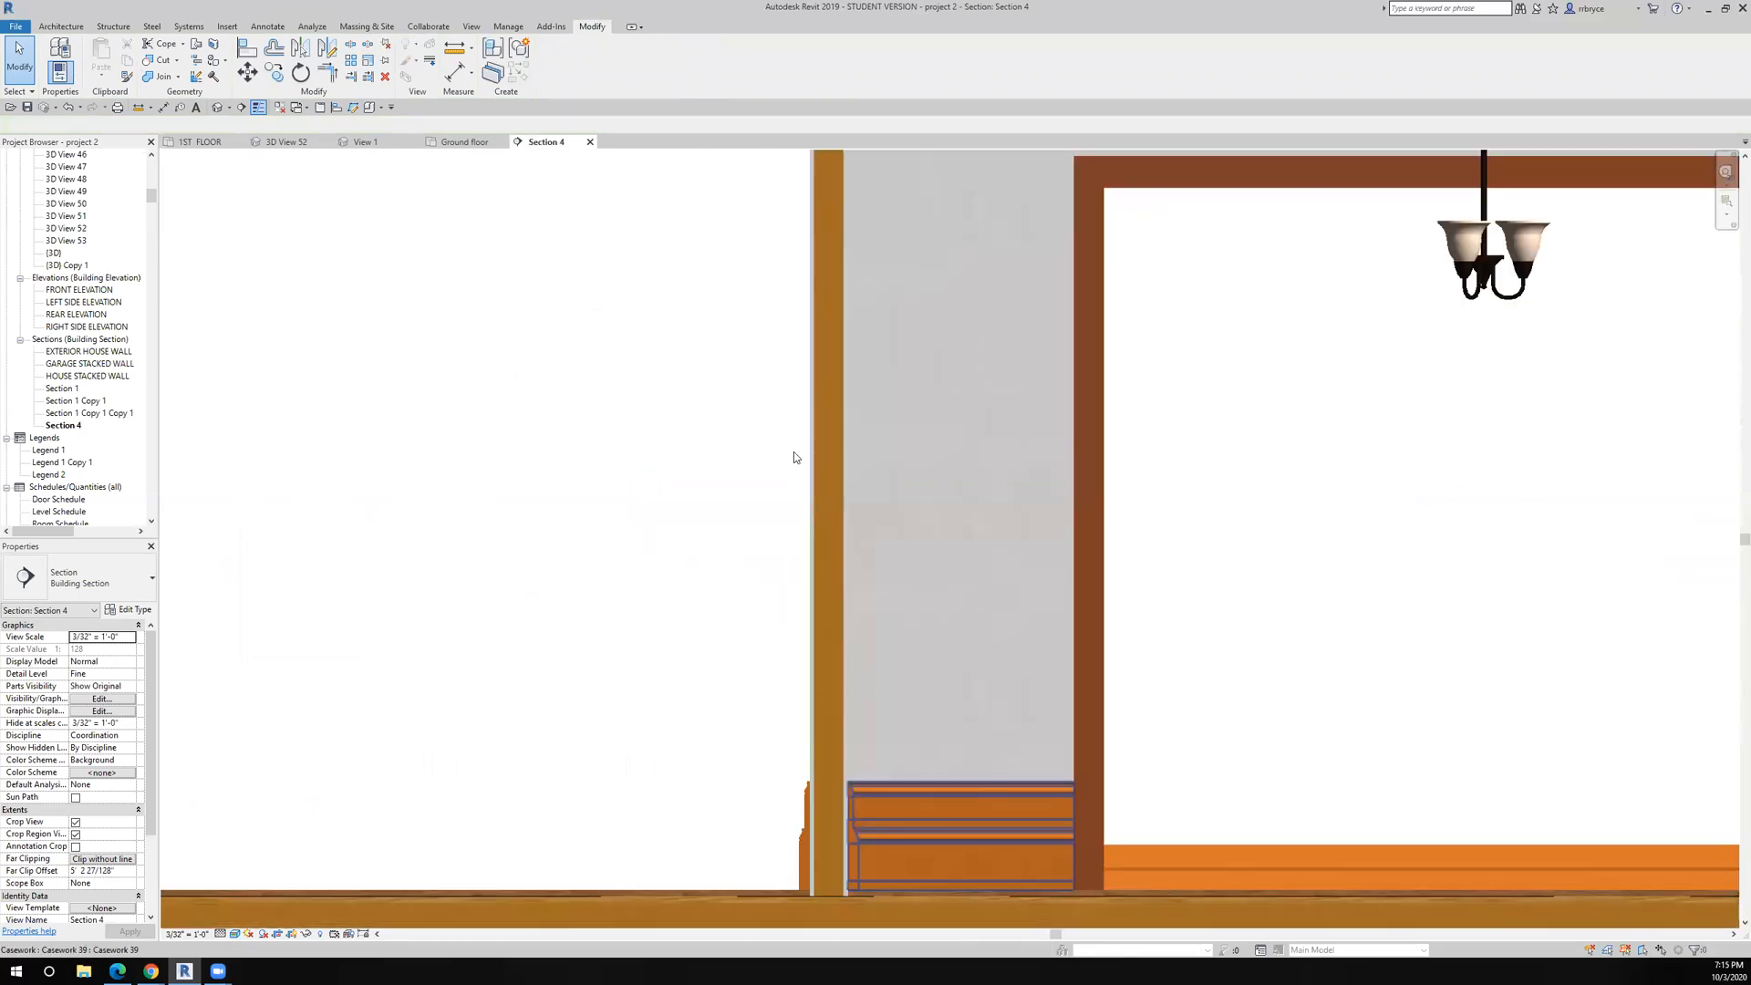
scroll(743, 693, up, 3)
click(702, 773)
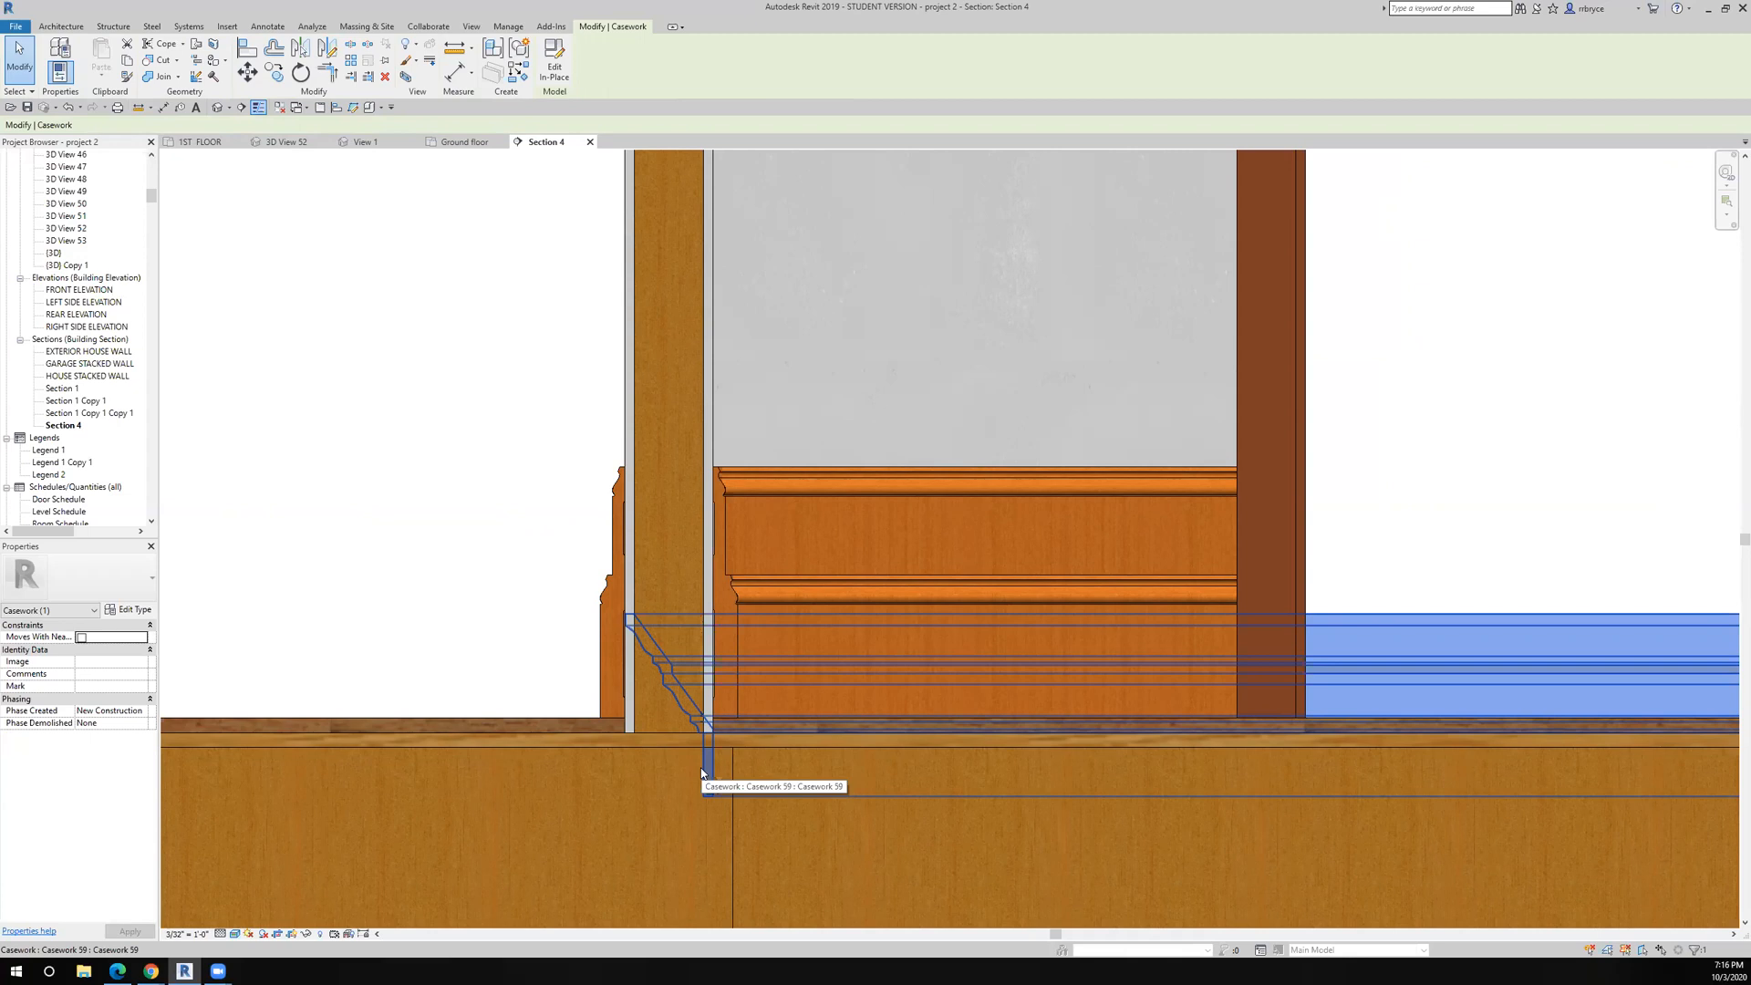
scroll(702, 774, down, 3)
scroll(701, 767, down, 4)
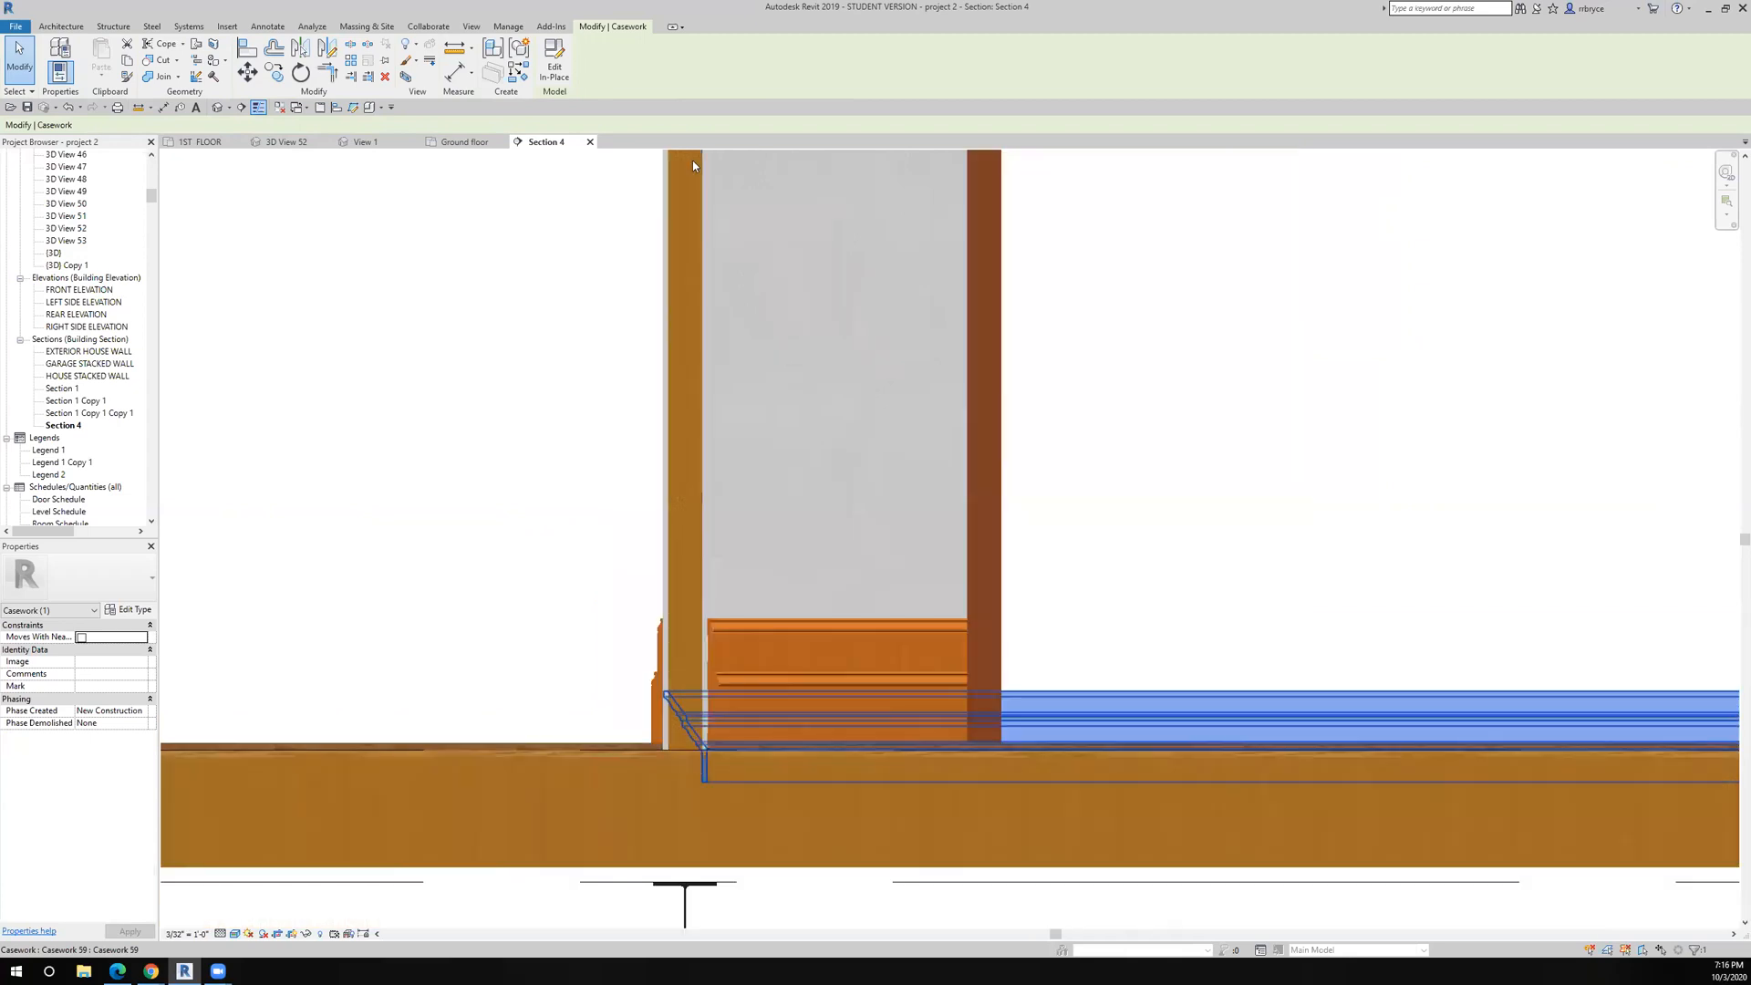
middle_drag(636, 371, 488, 450)
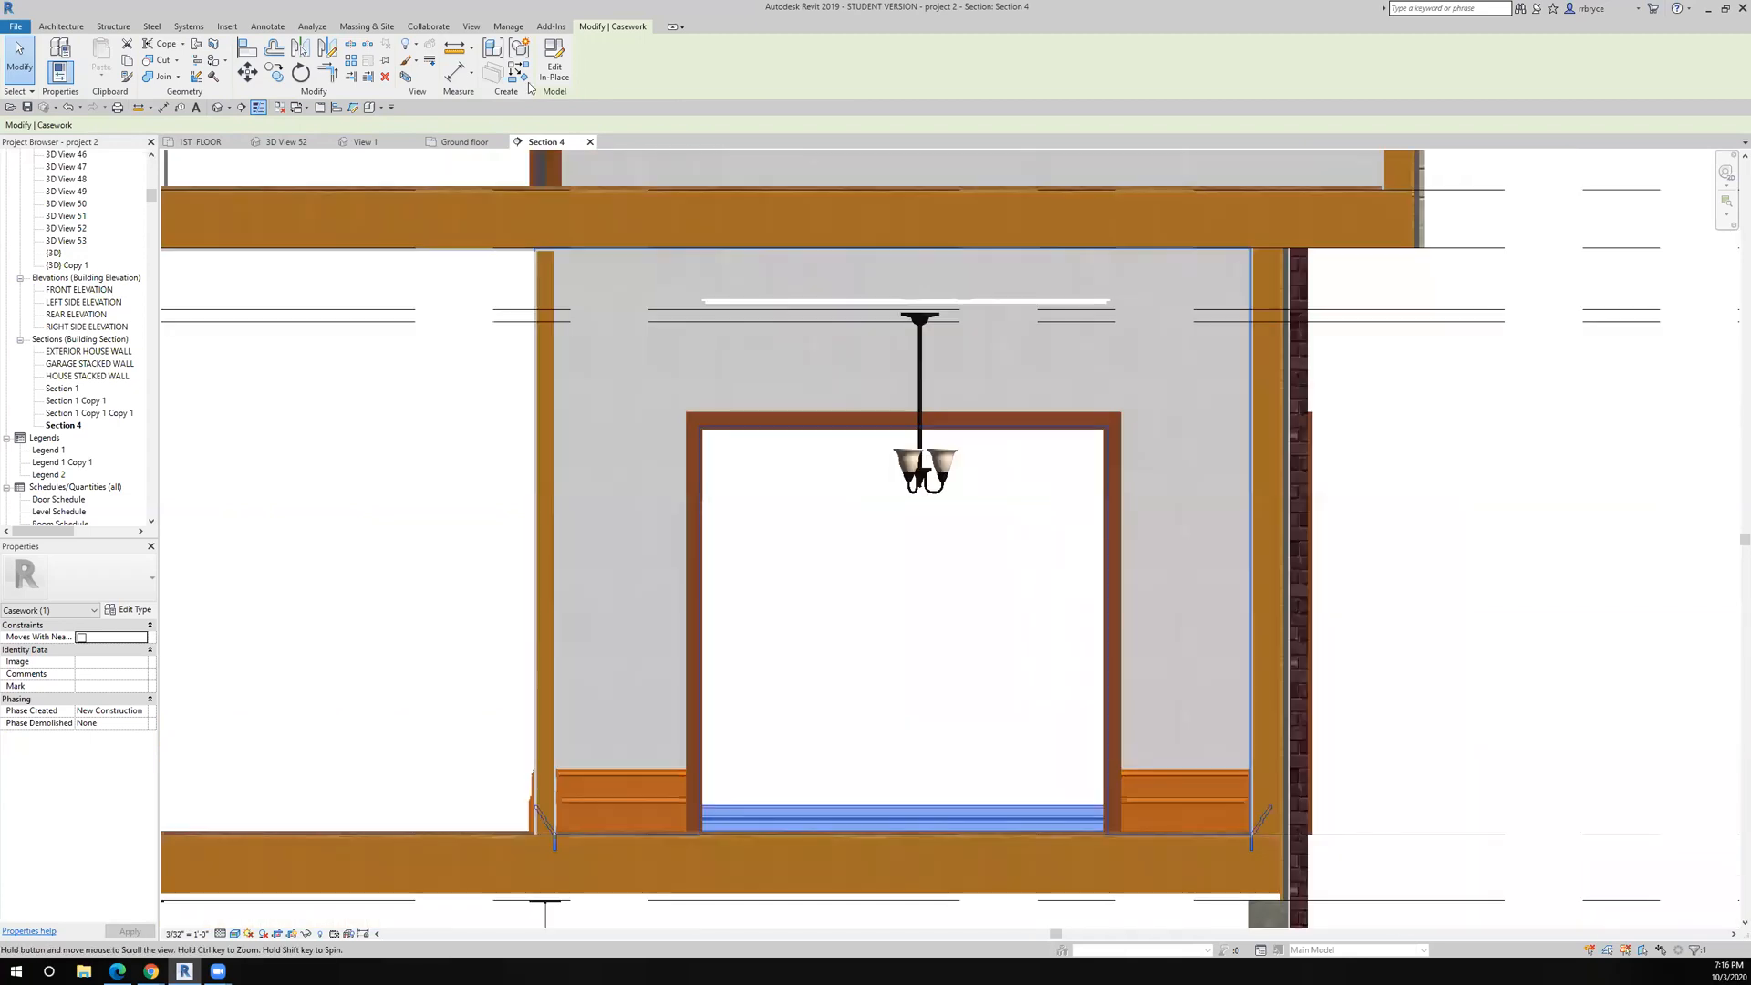
Measure the vertical distance from the crown casework up to the underside of the first-floor ceiling and copy the total length.
click(451, 44)
scroll(892, 730, up, 3)
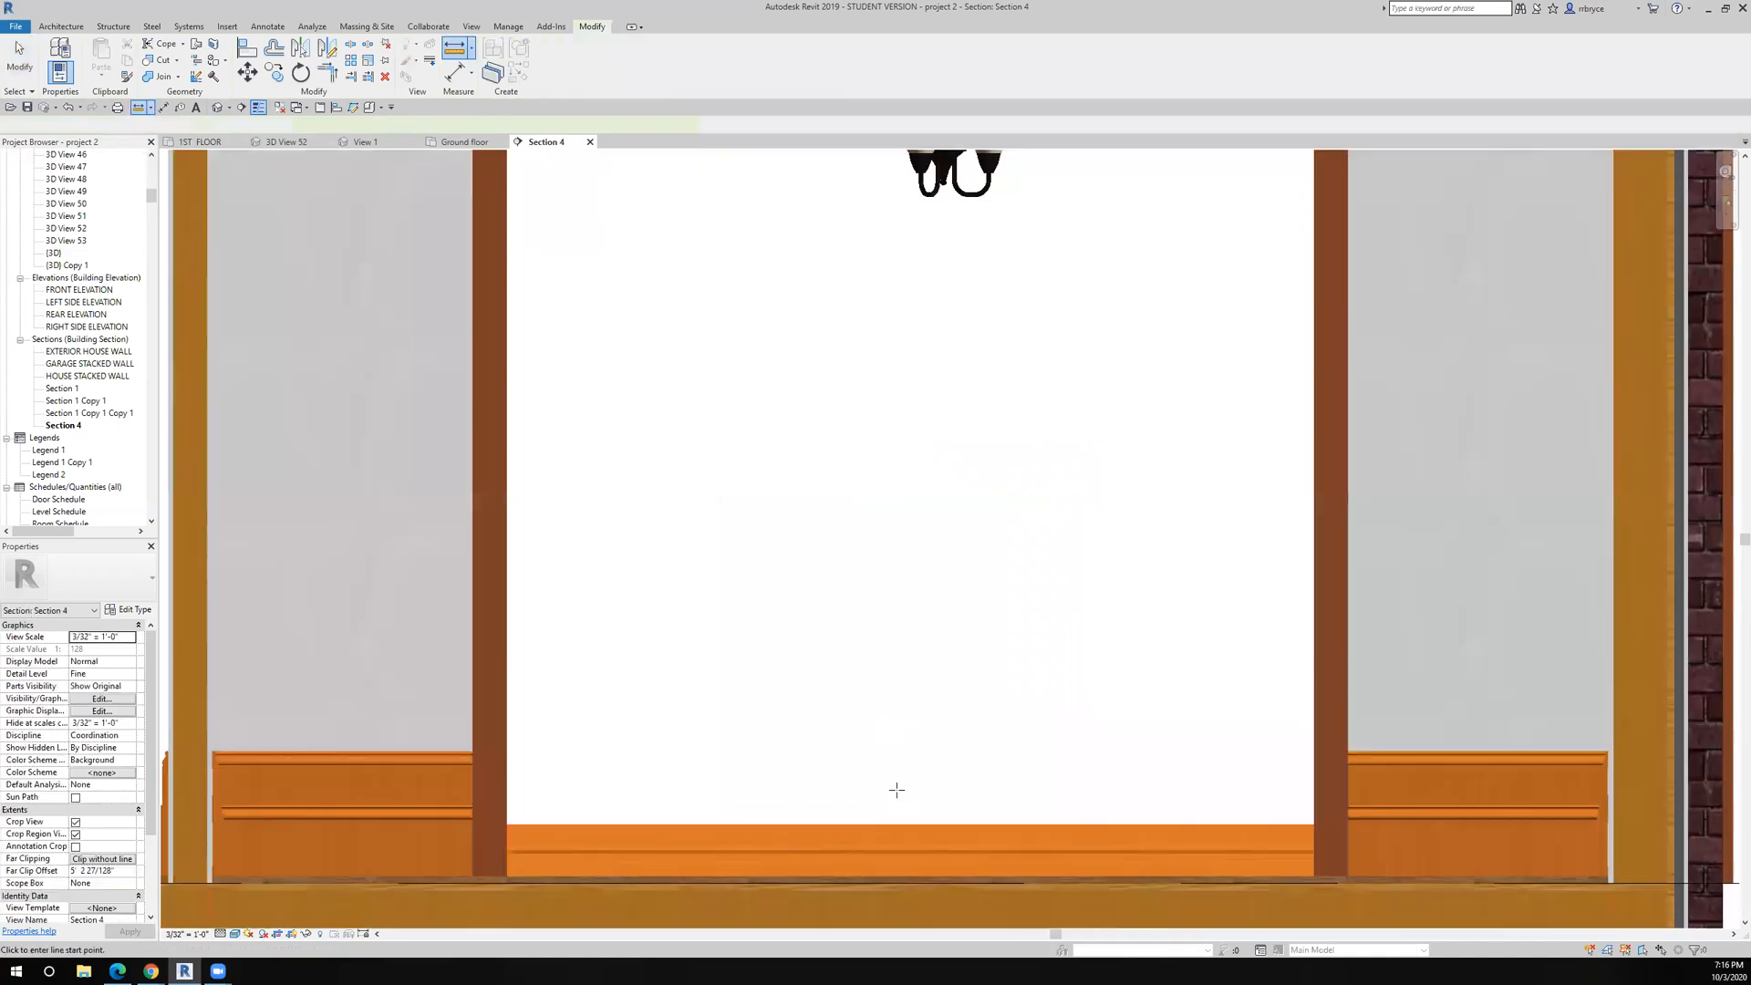
scroll(895, 790, up, 2)
scroll(871, 846, down, 1)
click(871, 847)
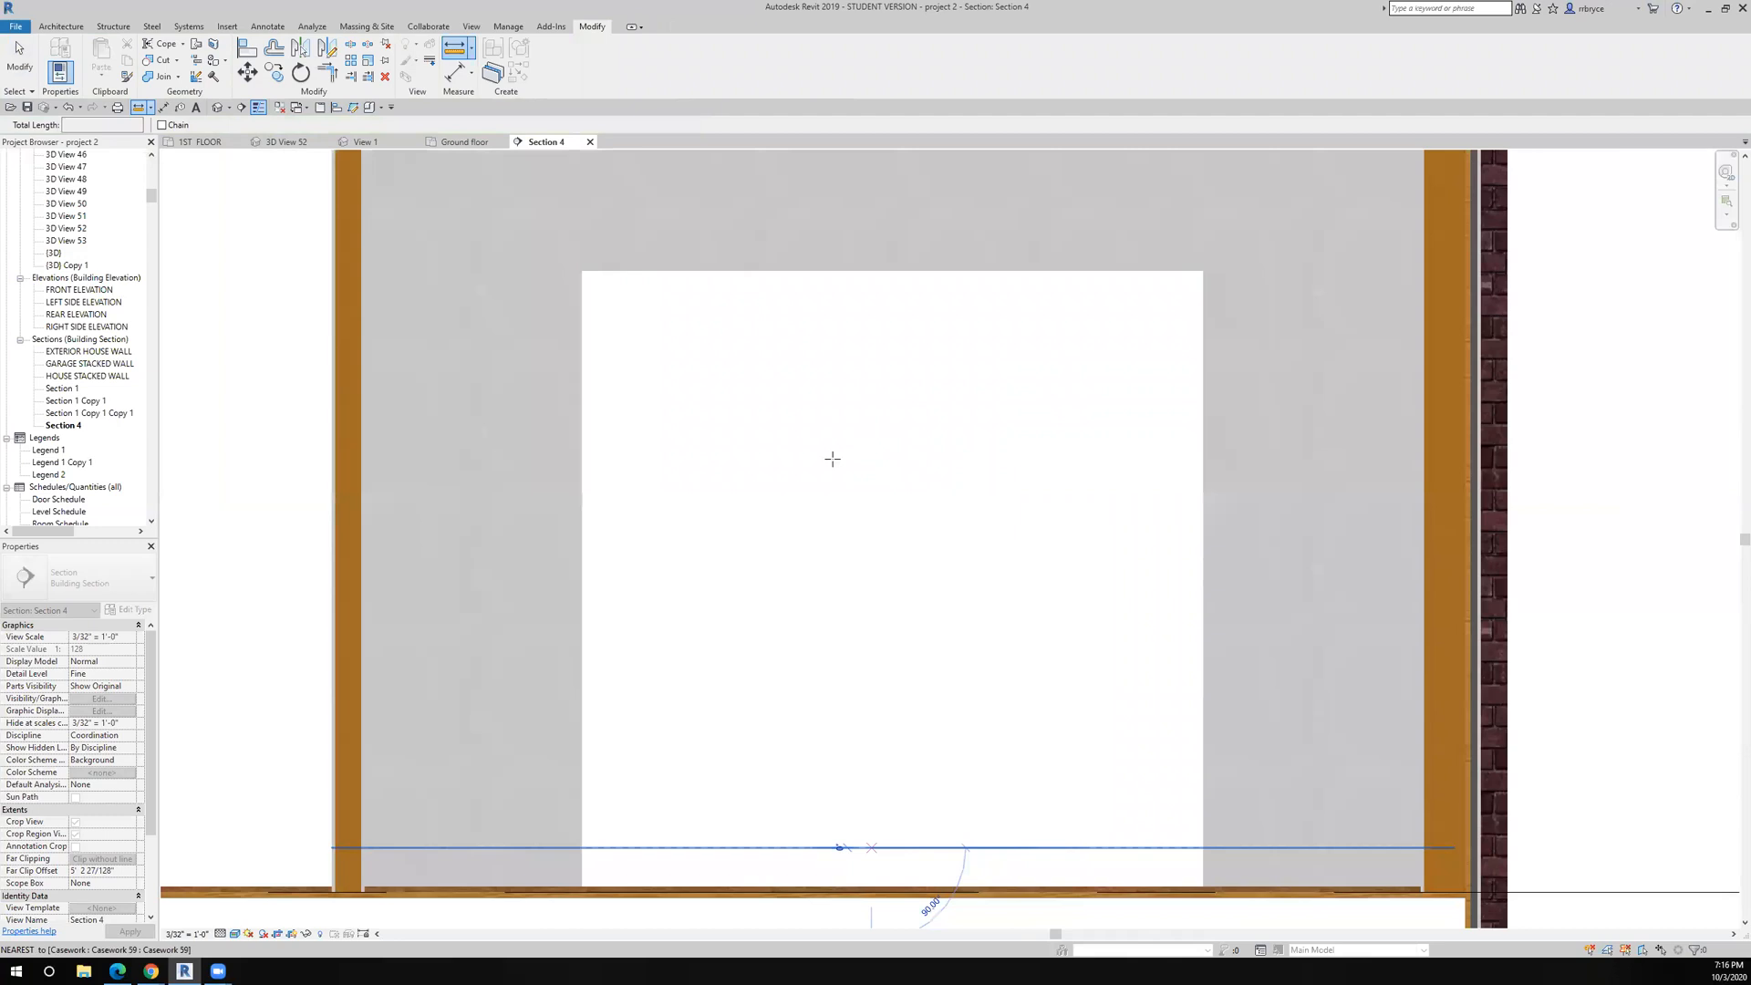
scroll(832, 459, down, 3)
scroll(838, 464, up, 3)
scroll(1074, 603, up, 2)
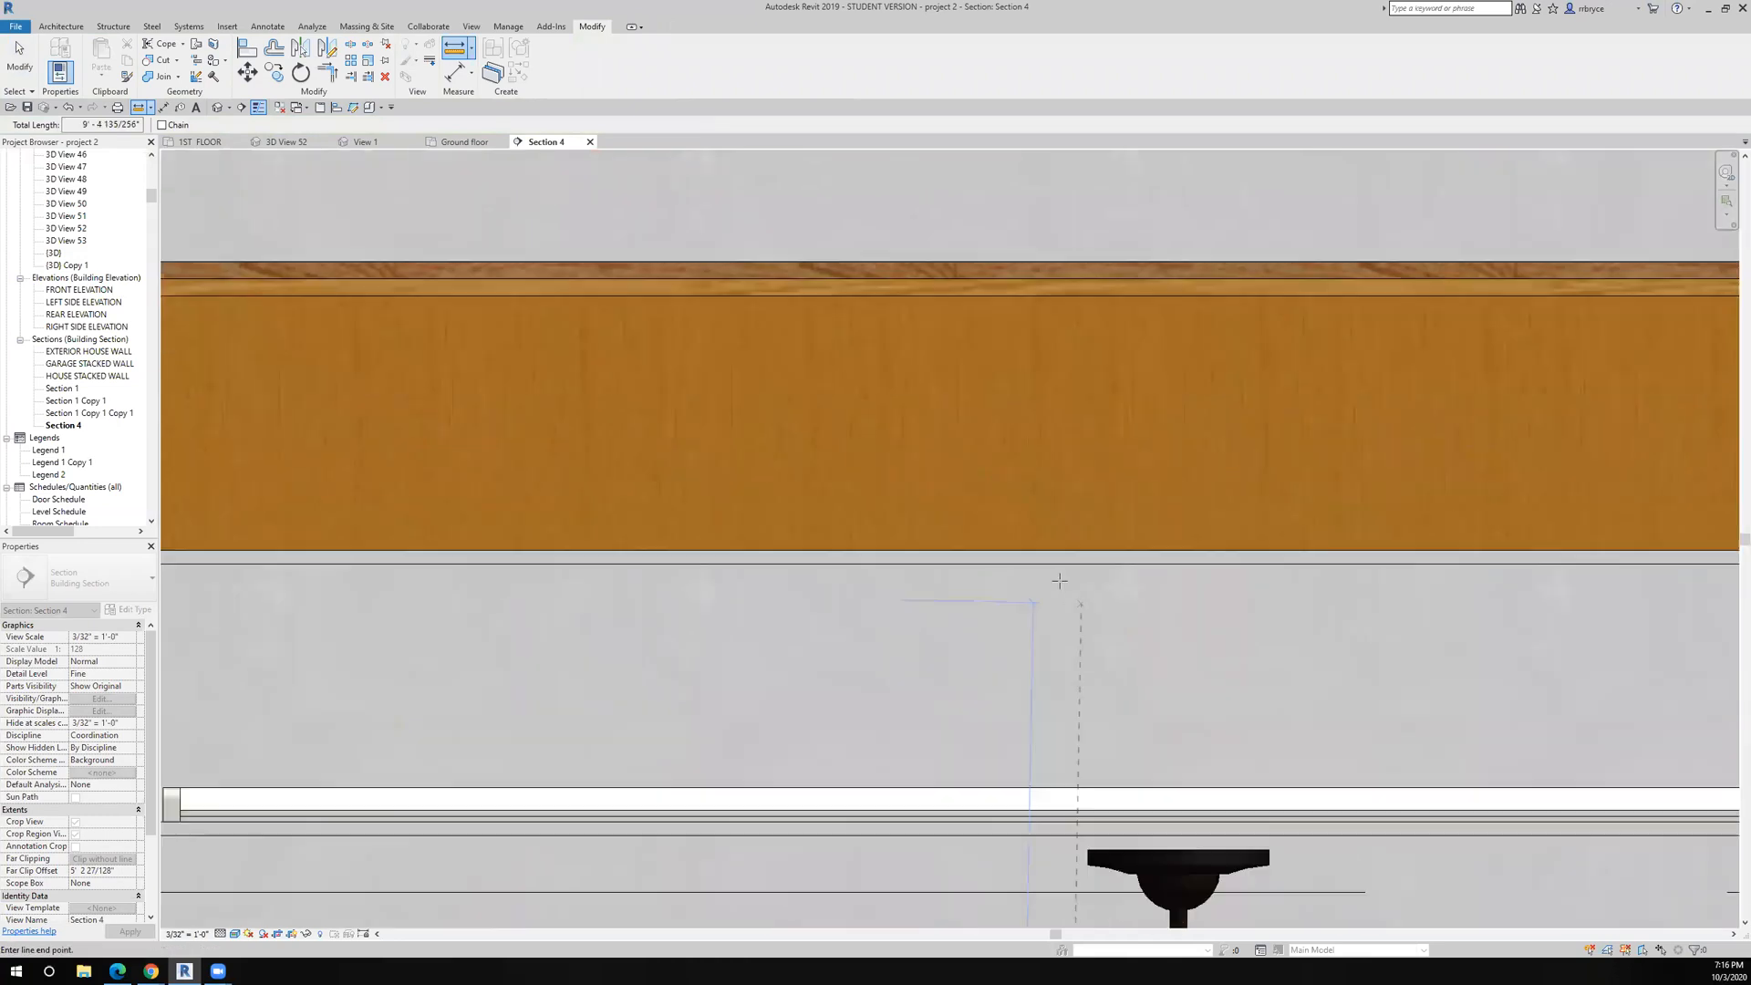
click(1055, 567)
drag(82, 125, 186, 143)
key(ctrl+c)
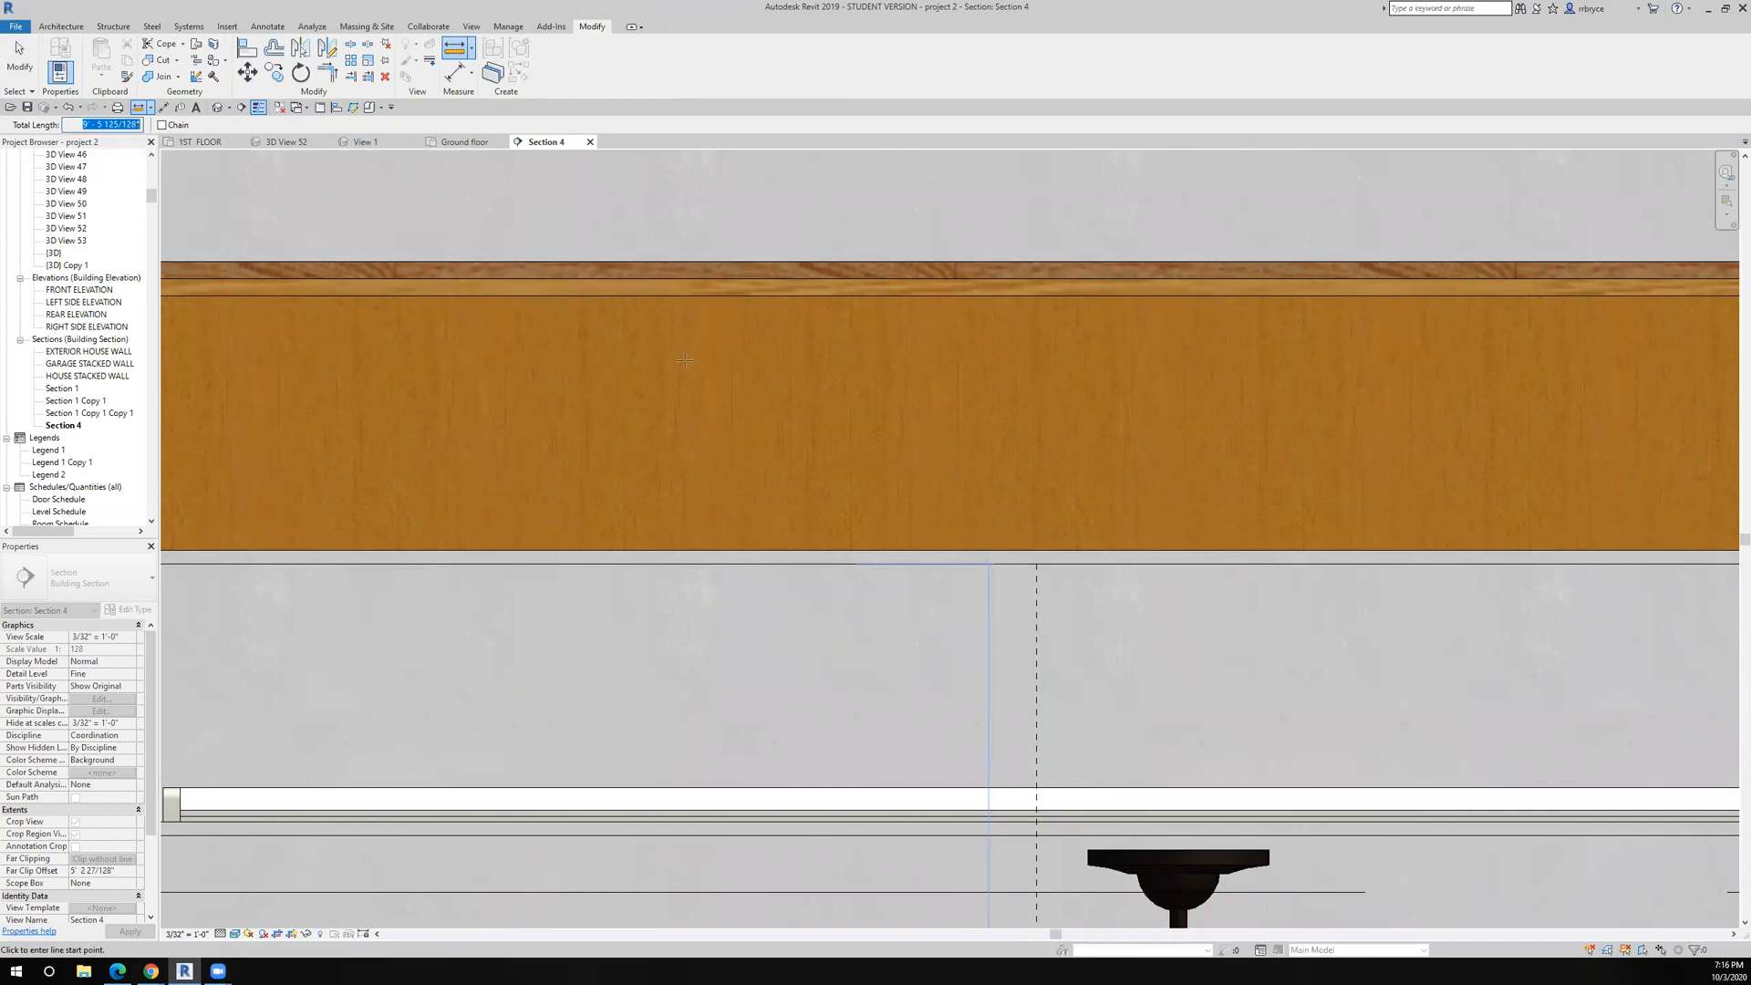
scroll(684, 360, down, 5)
key(Escape)
key(Escape)
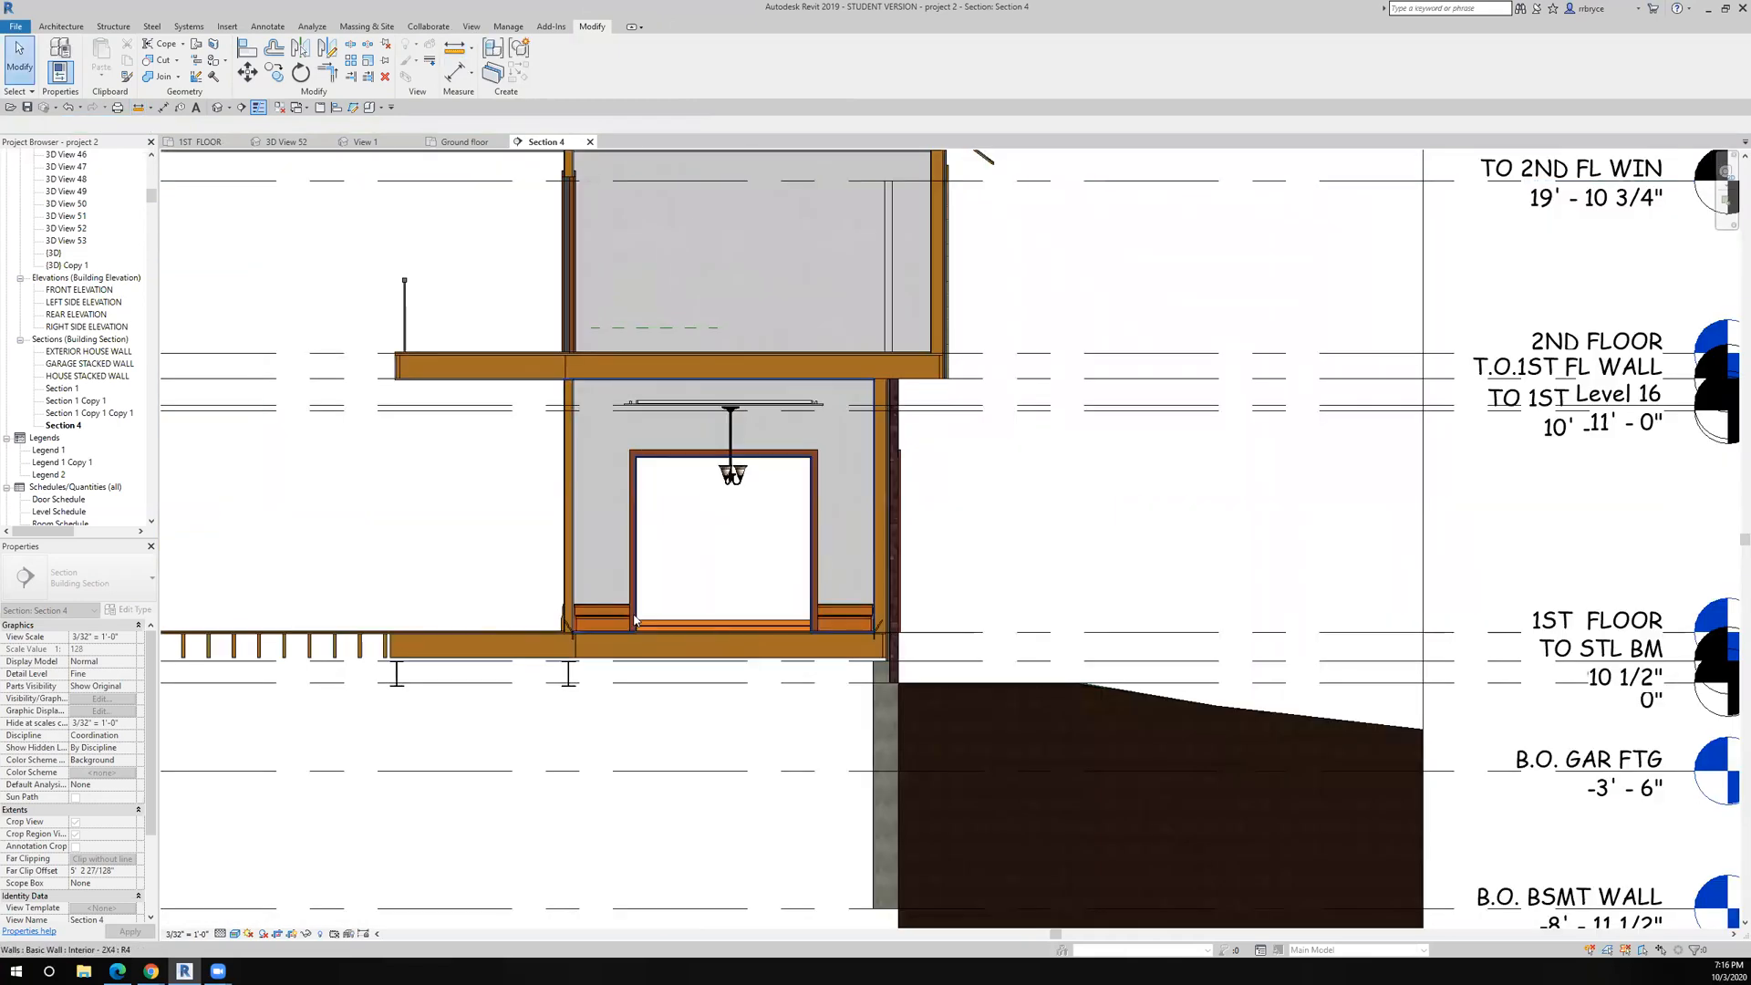
Reopen the crown casework for in-place editing and select its sweep.
scroll(567, 610, up, 5)
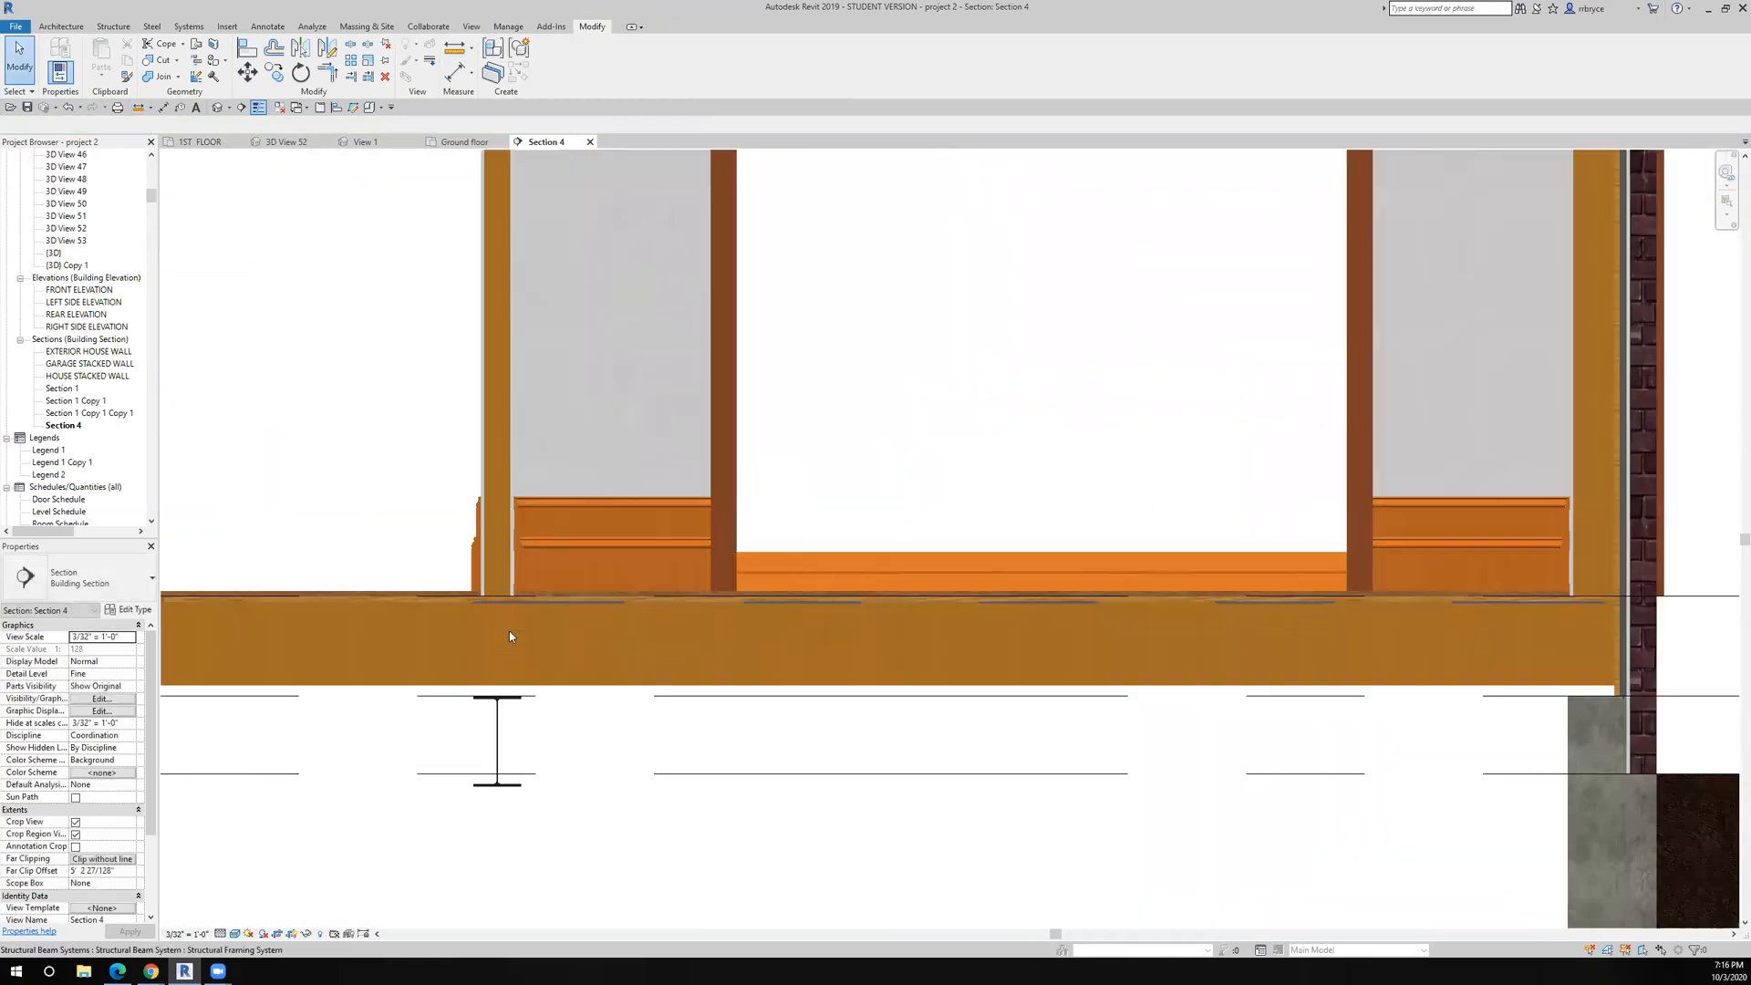
scroll(473, 630, up, 3)
click(472, 630)
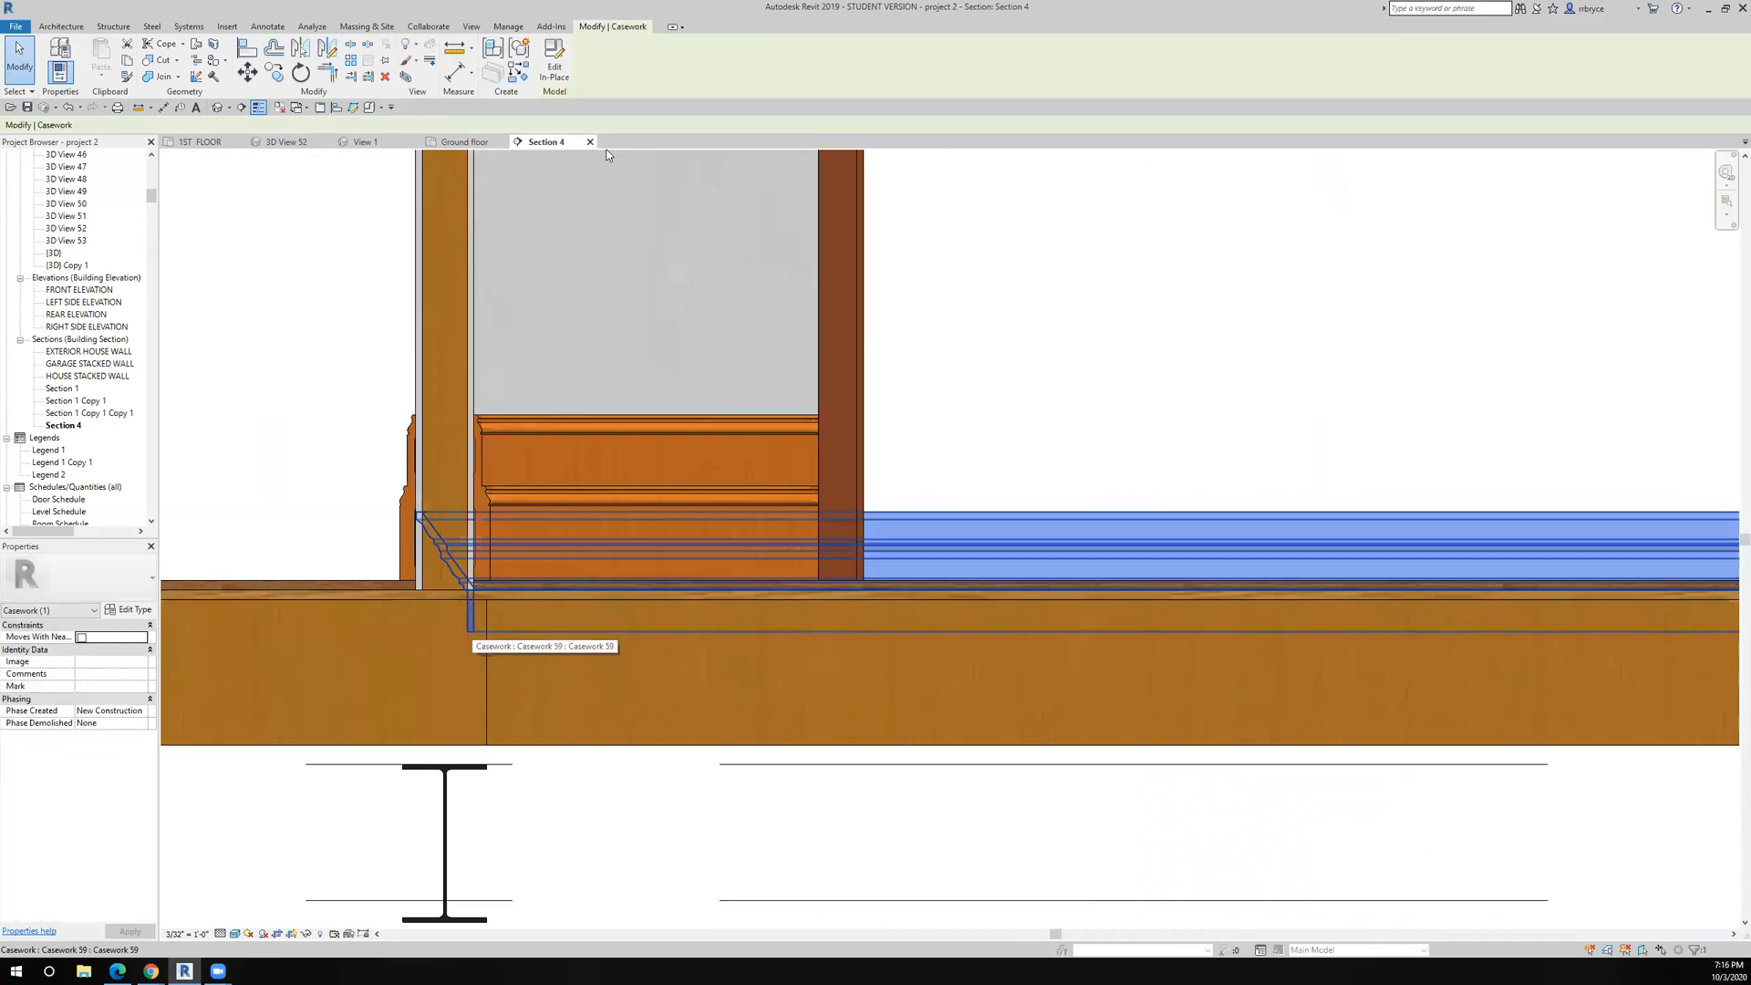
click(554, 64)
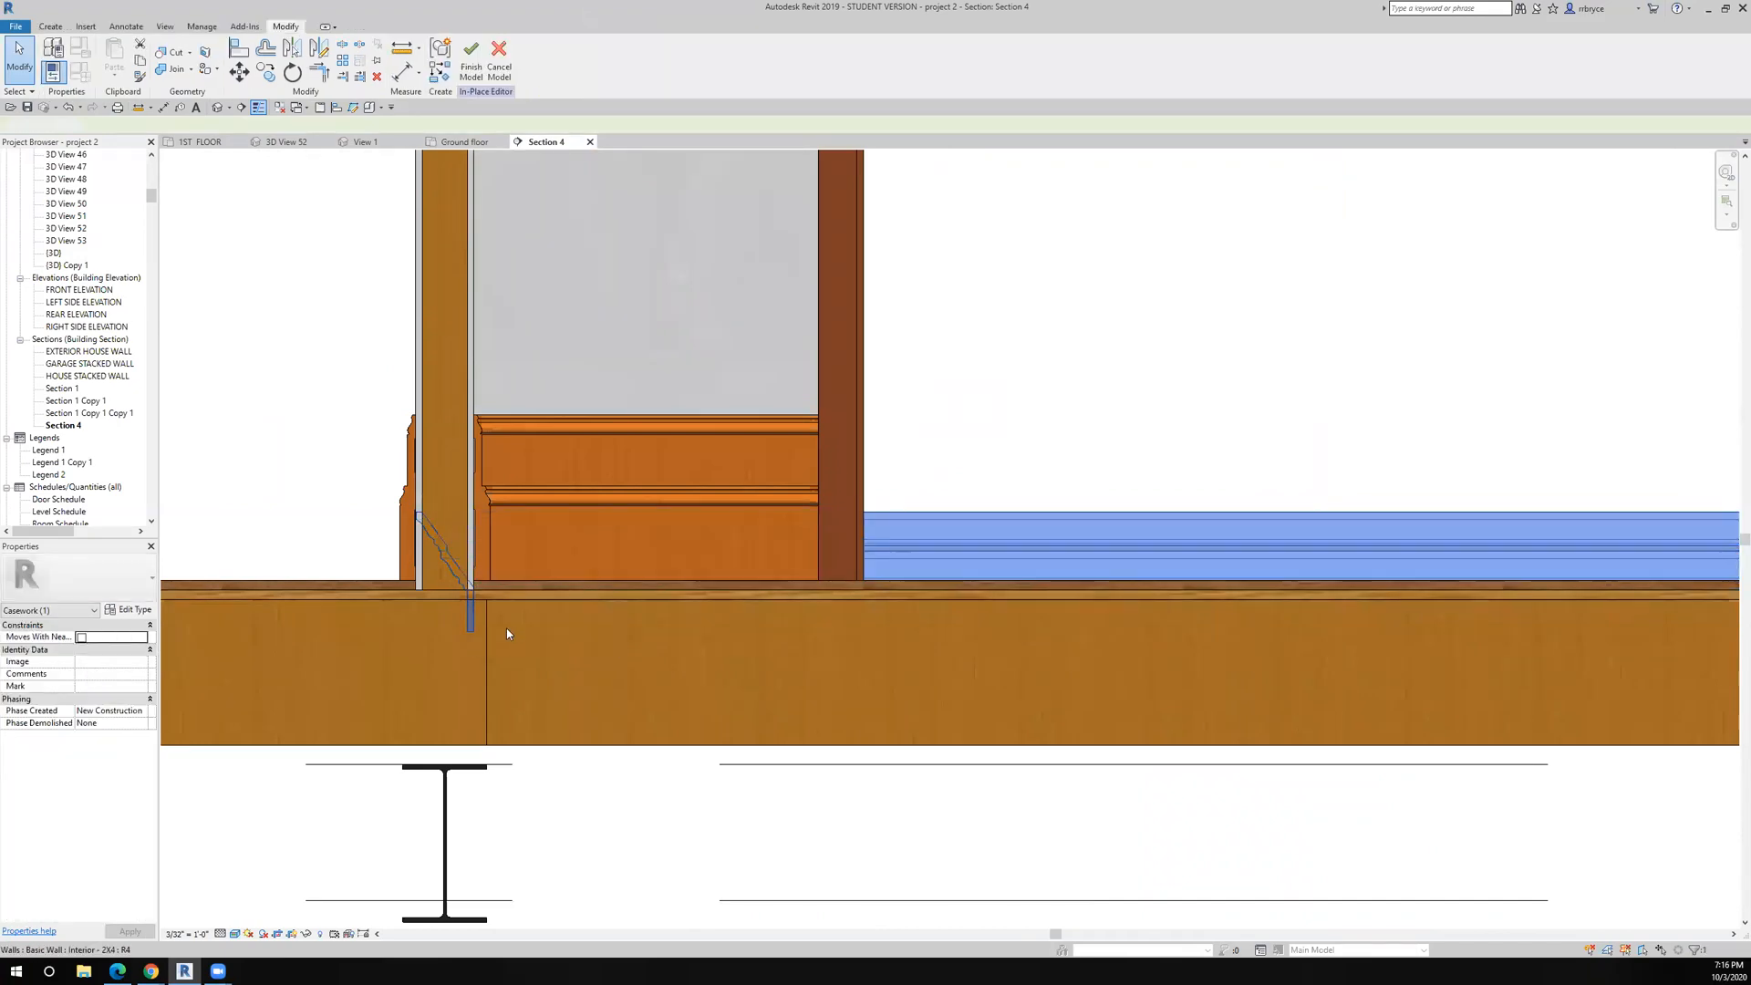
click(472, 620)
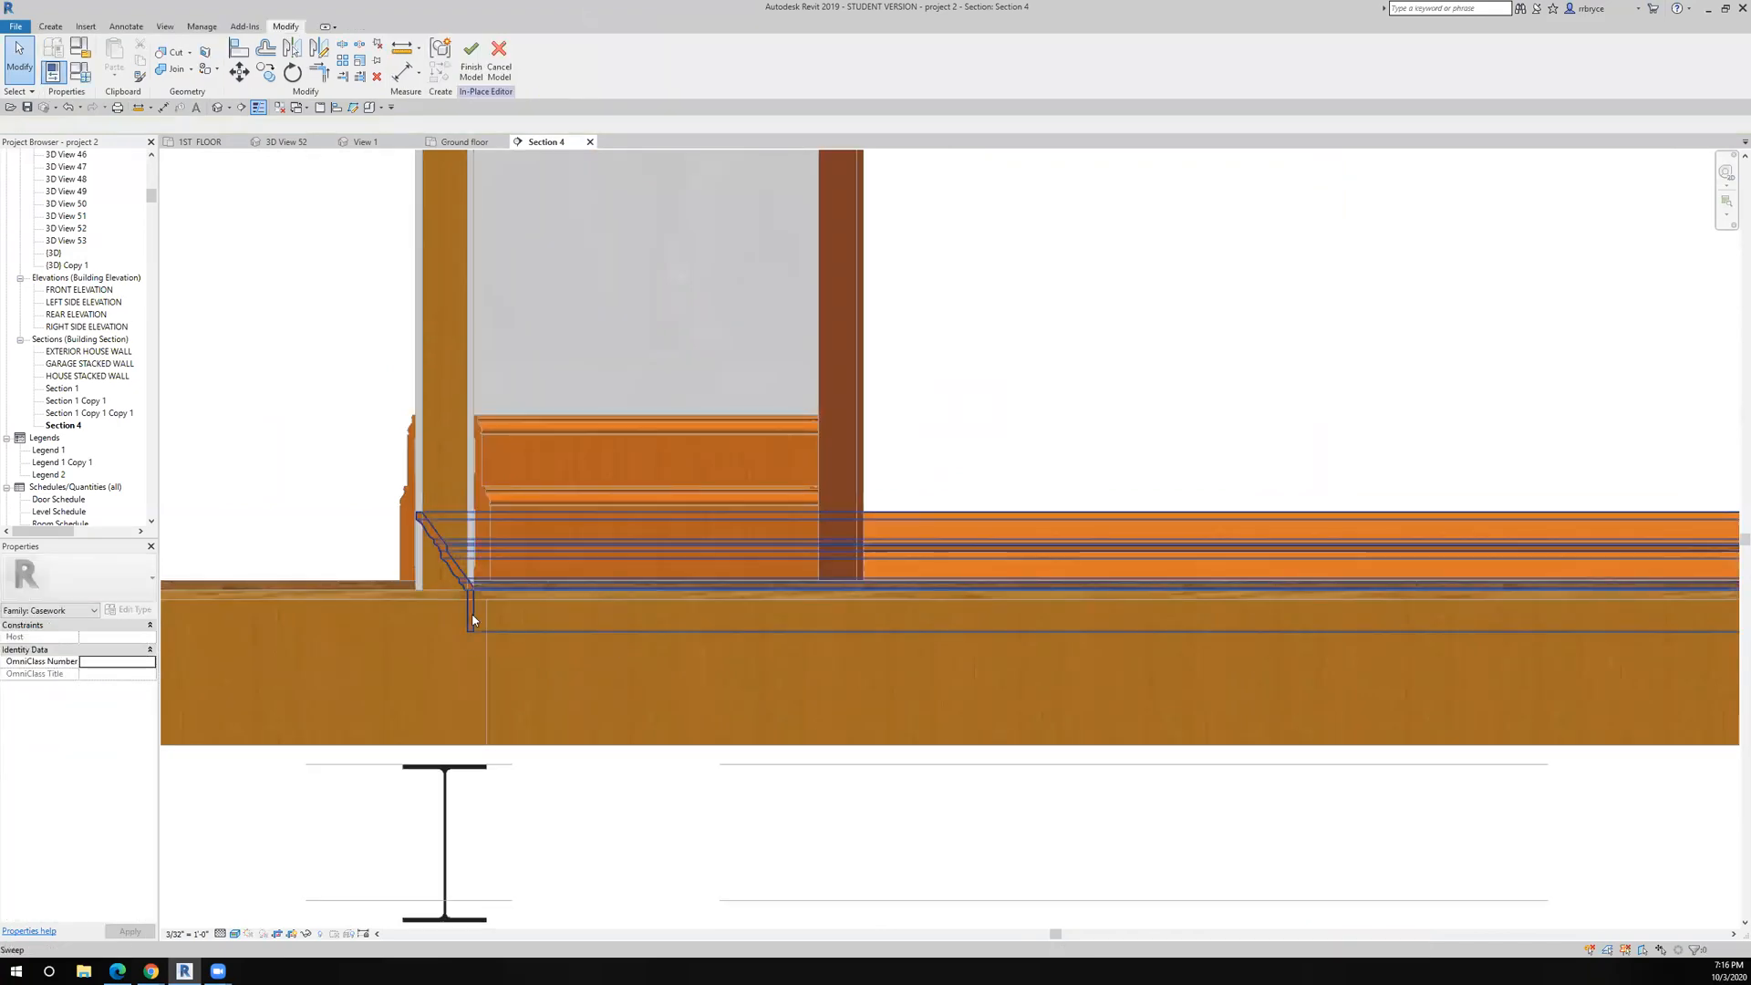
click(473, 620)
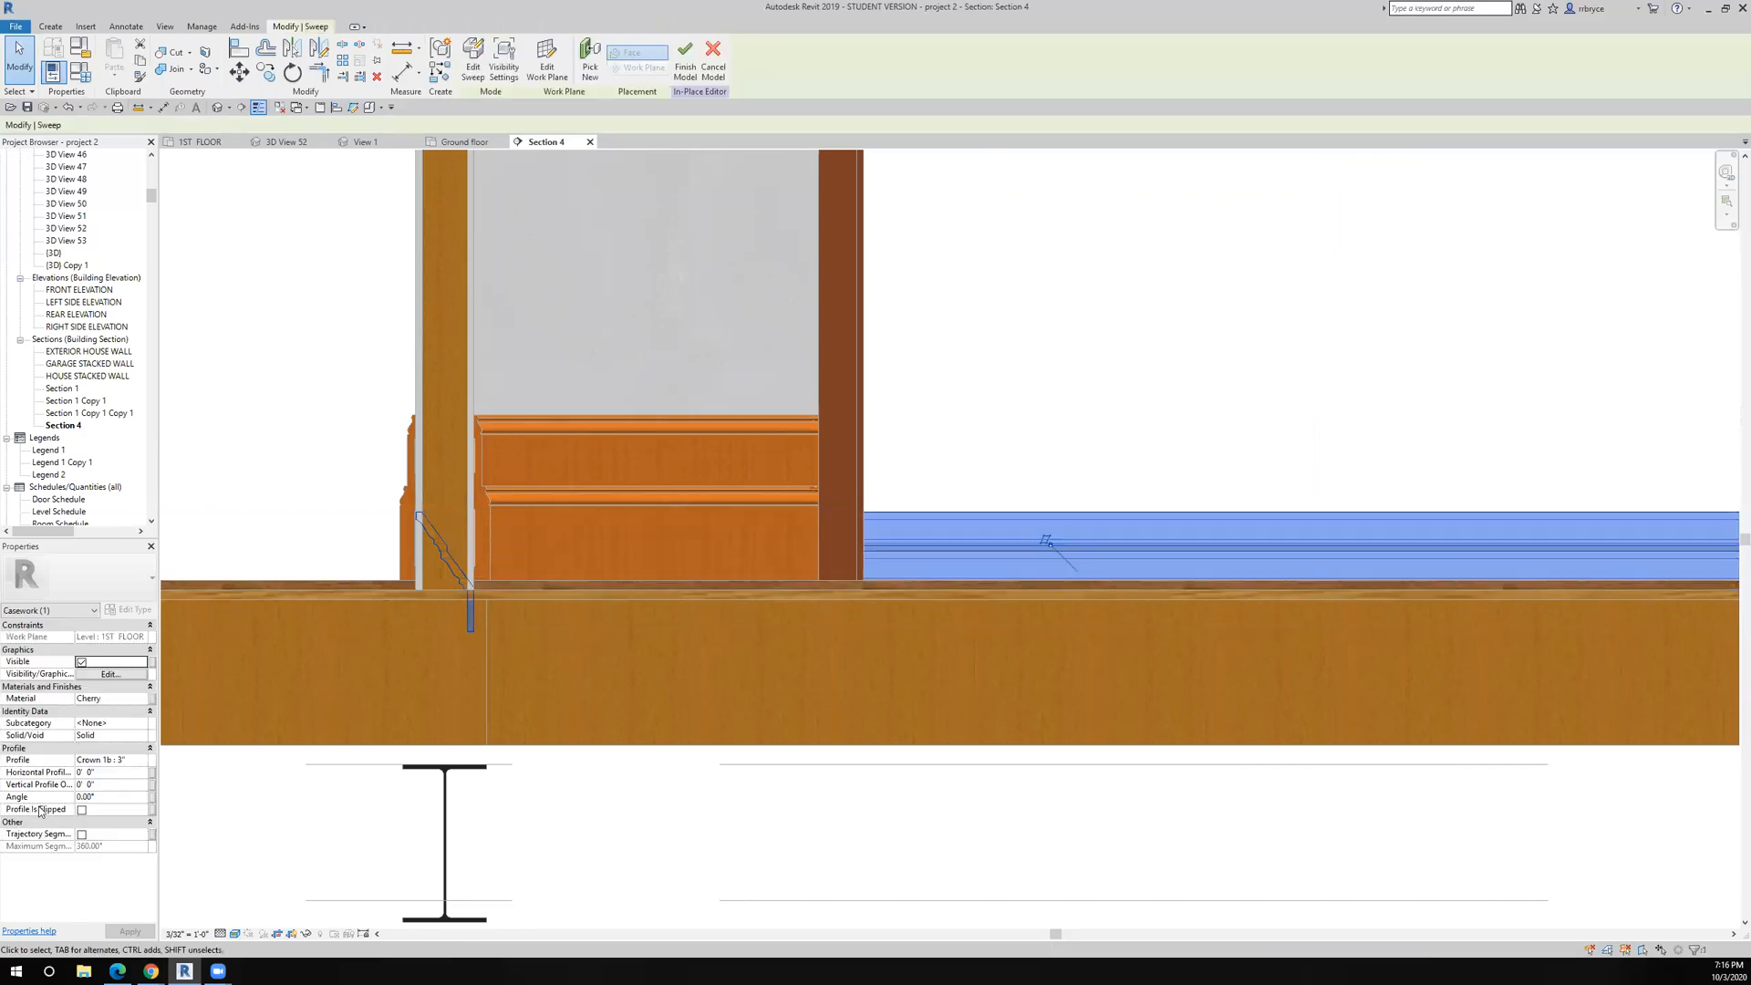
Flip the crown sweep's profile and set its vertical profile offset to the copied length of 9' 5 125/128".
click(82, 809)
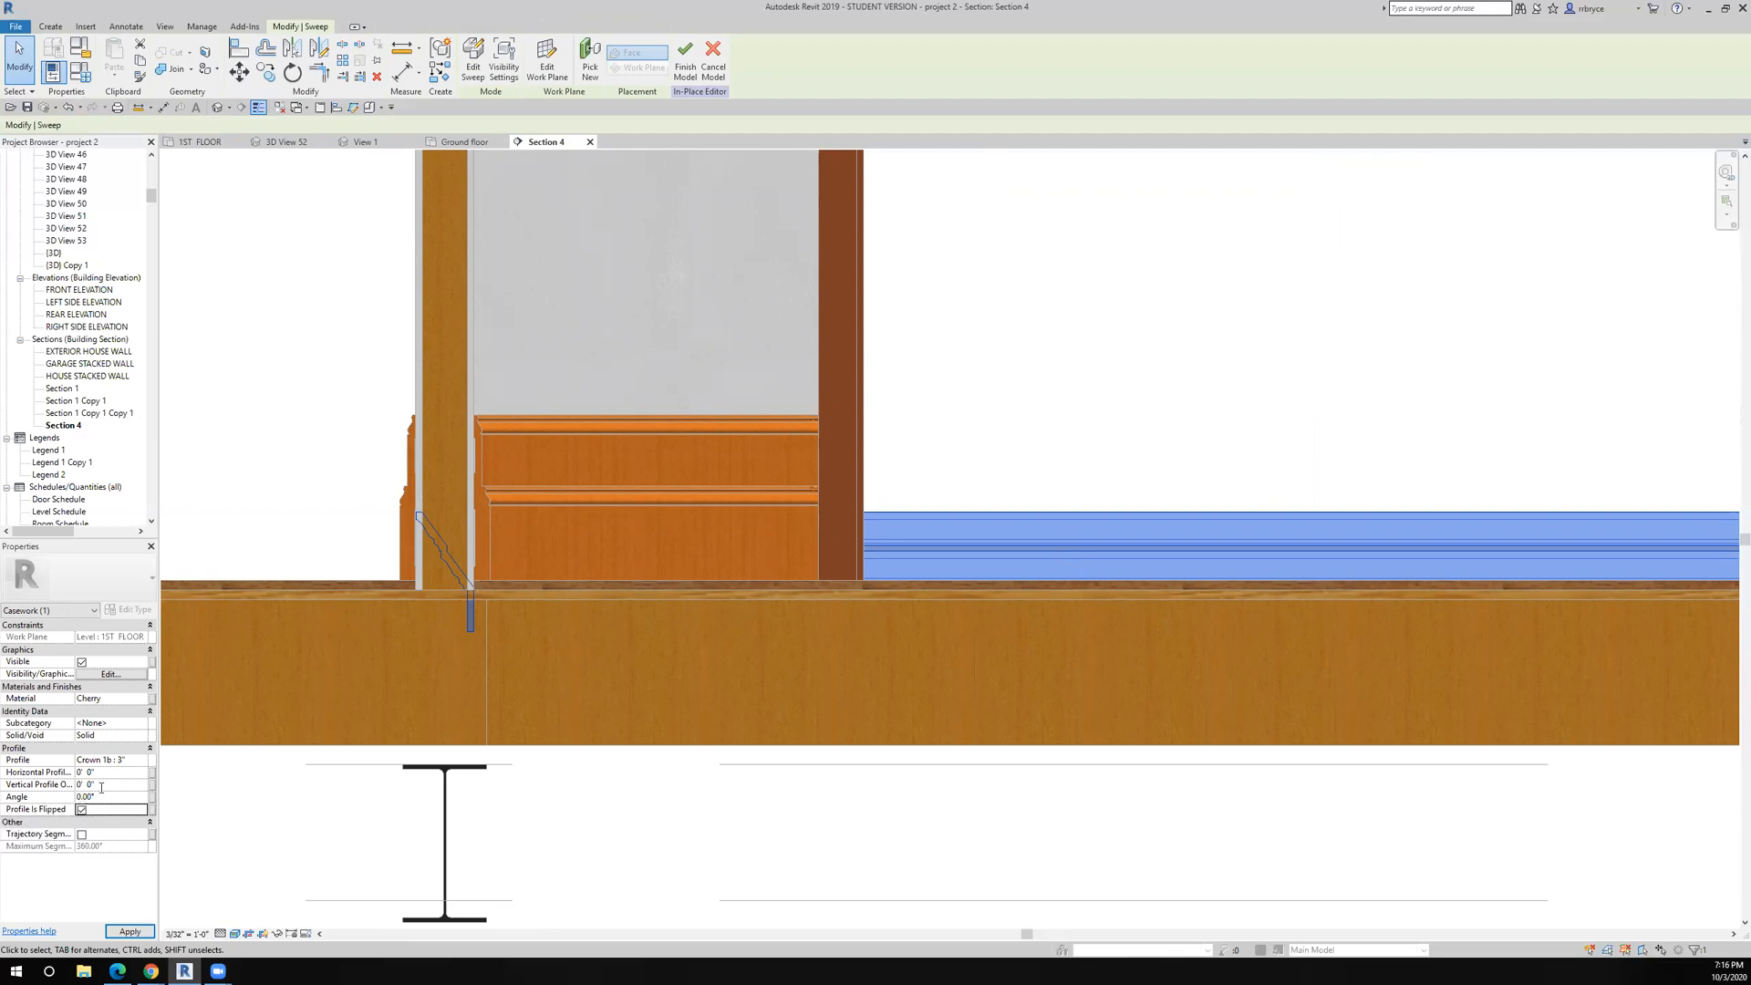
click(54, 789)
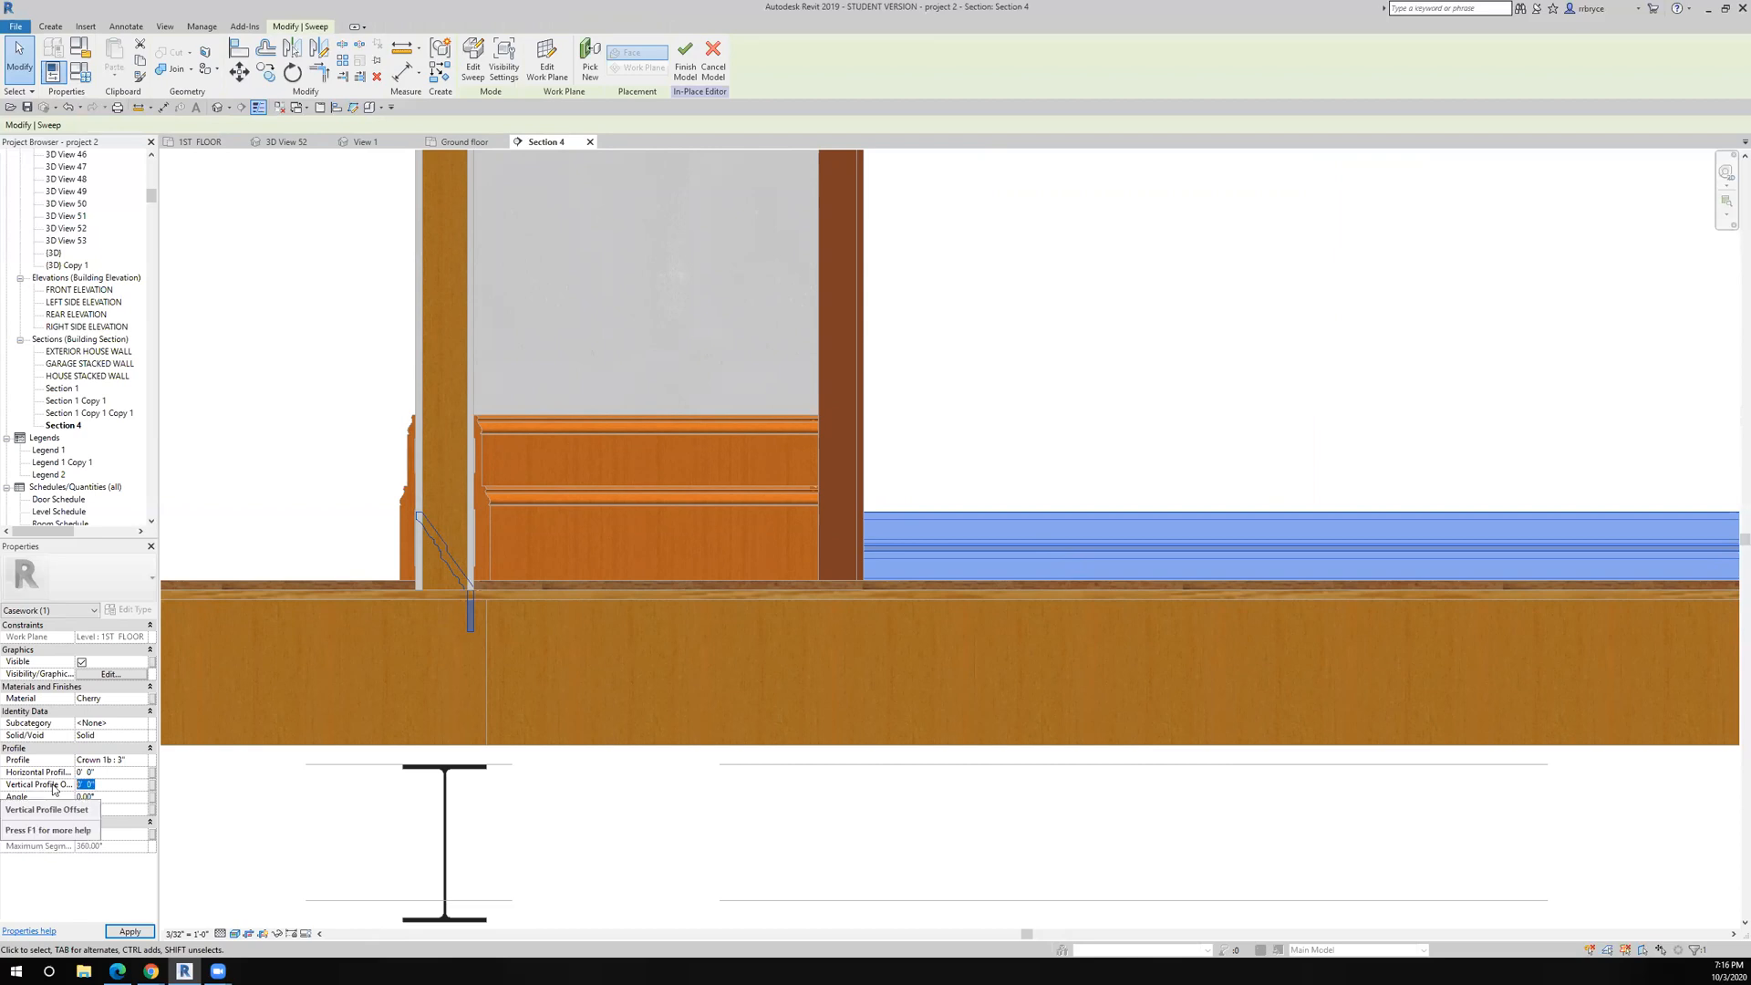
key(ctrl+v)
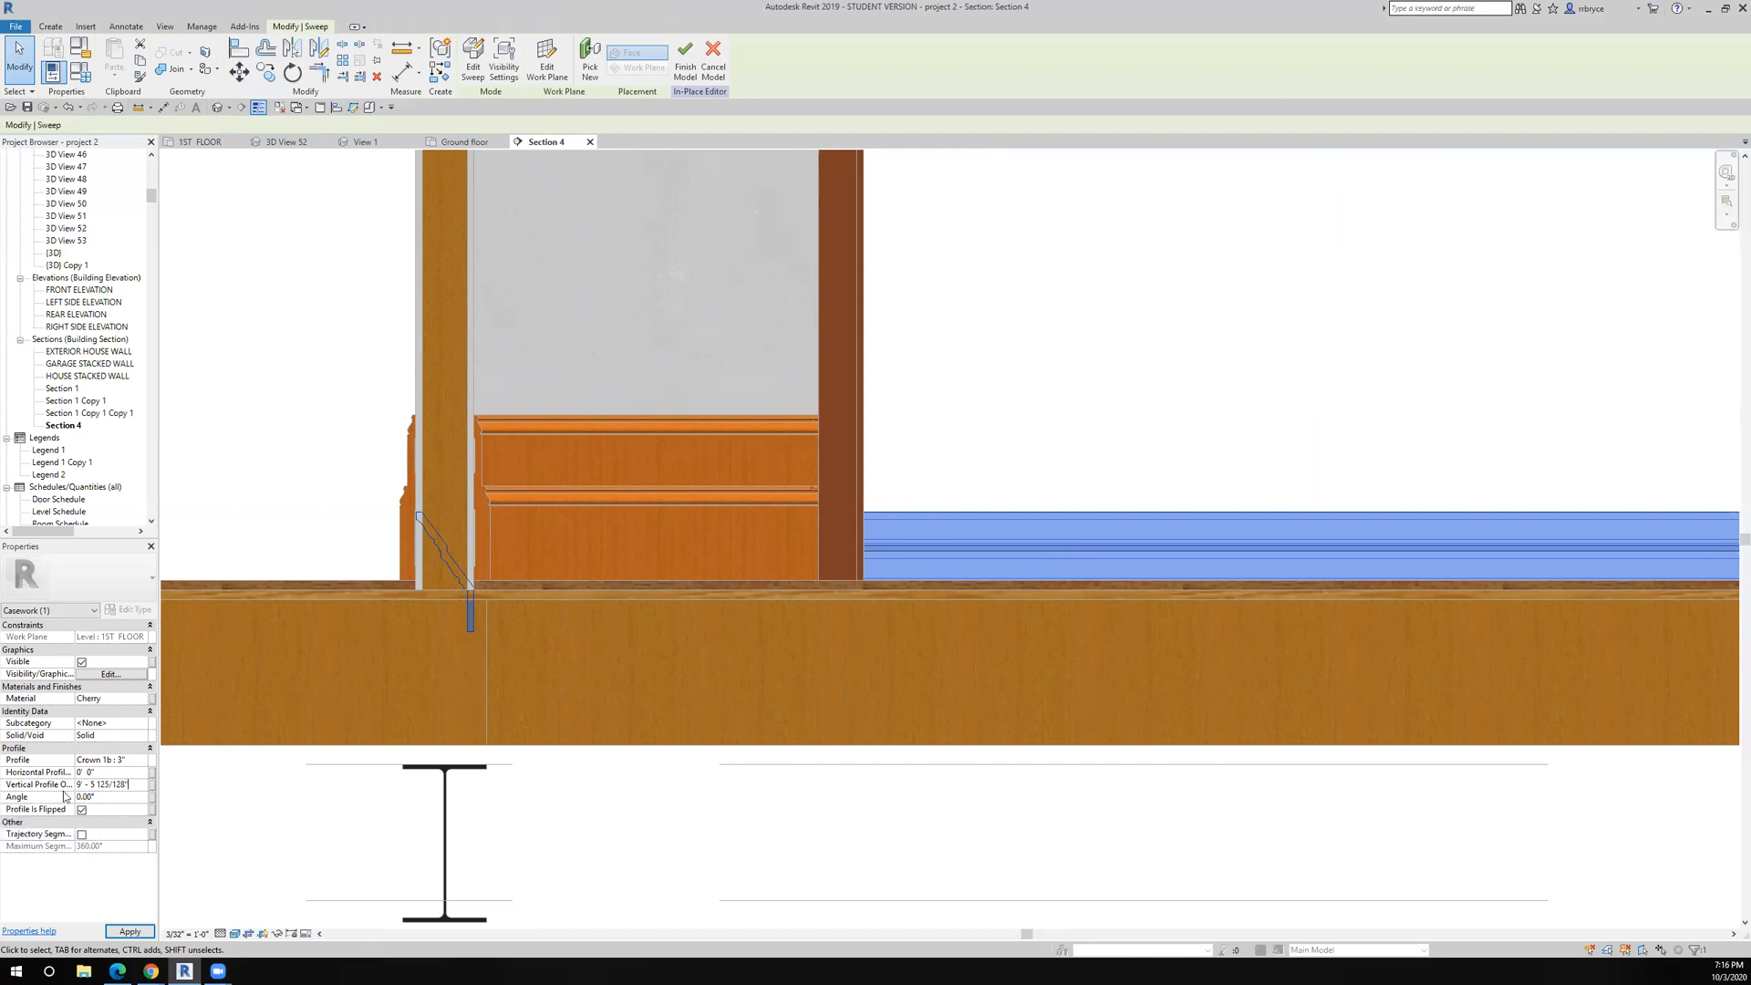
click(126, 932)
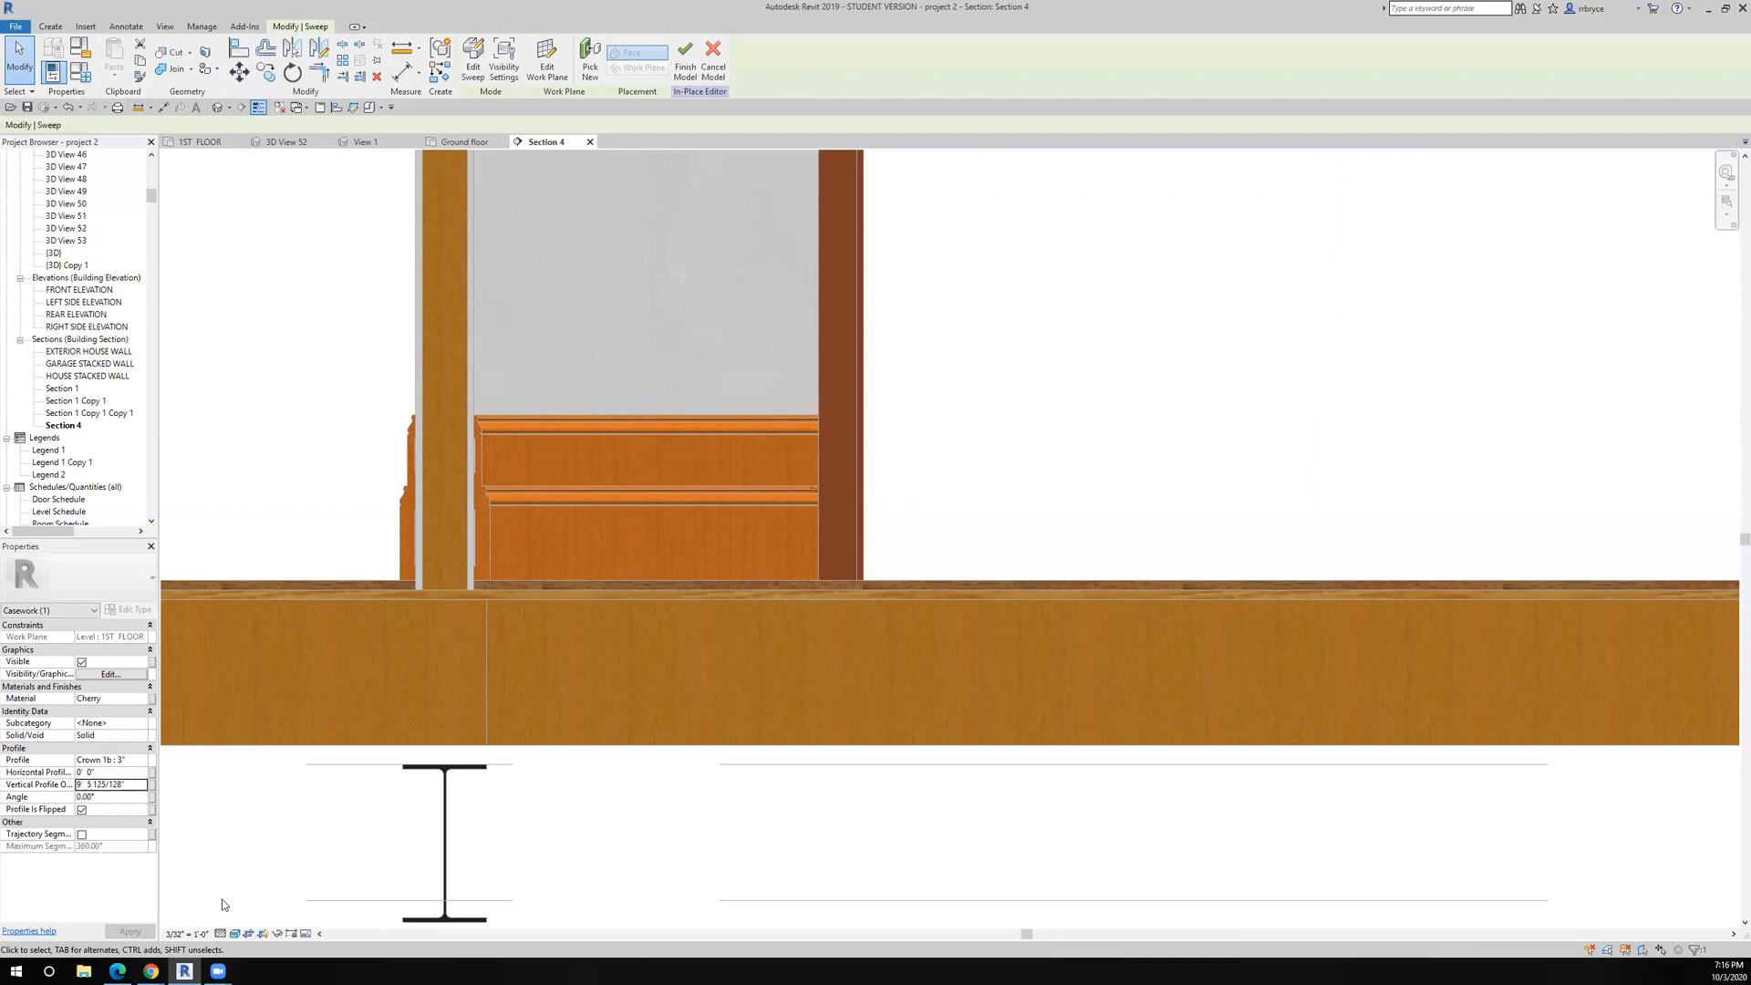
Check the raised crown sweep against the underside of the second-floor structure and finish the in-place model.
scroll(408, 623, down, 5)
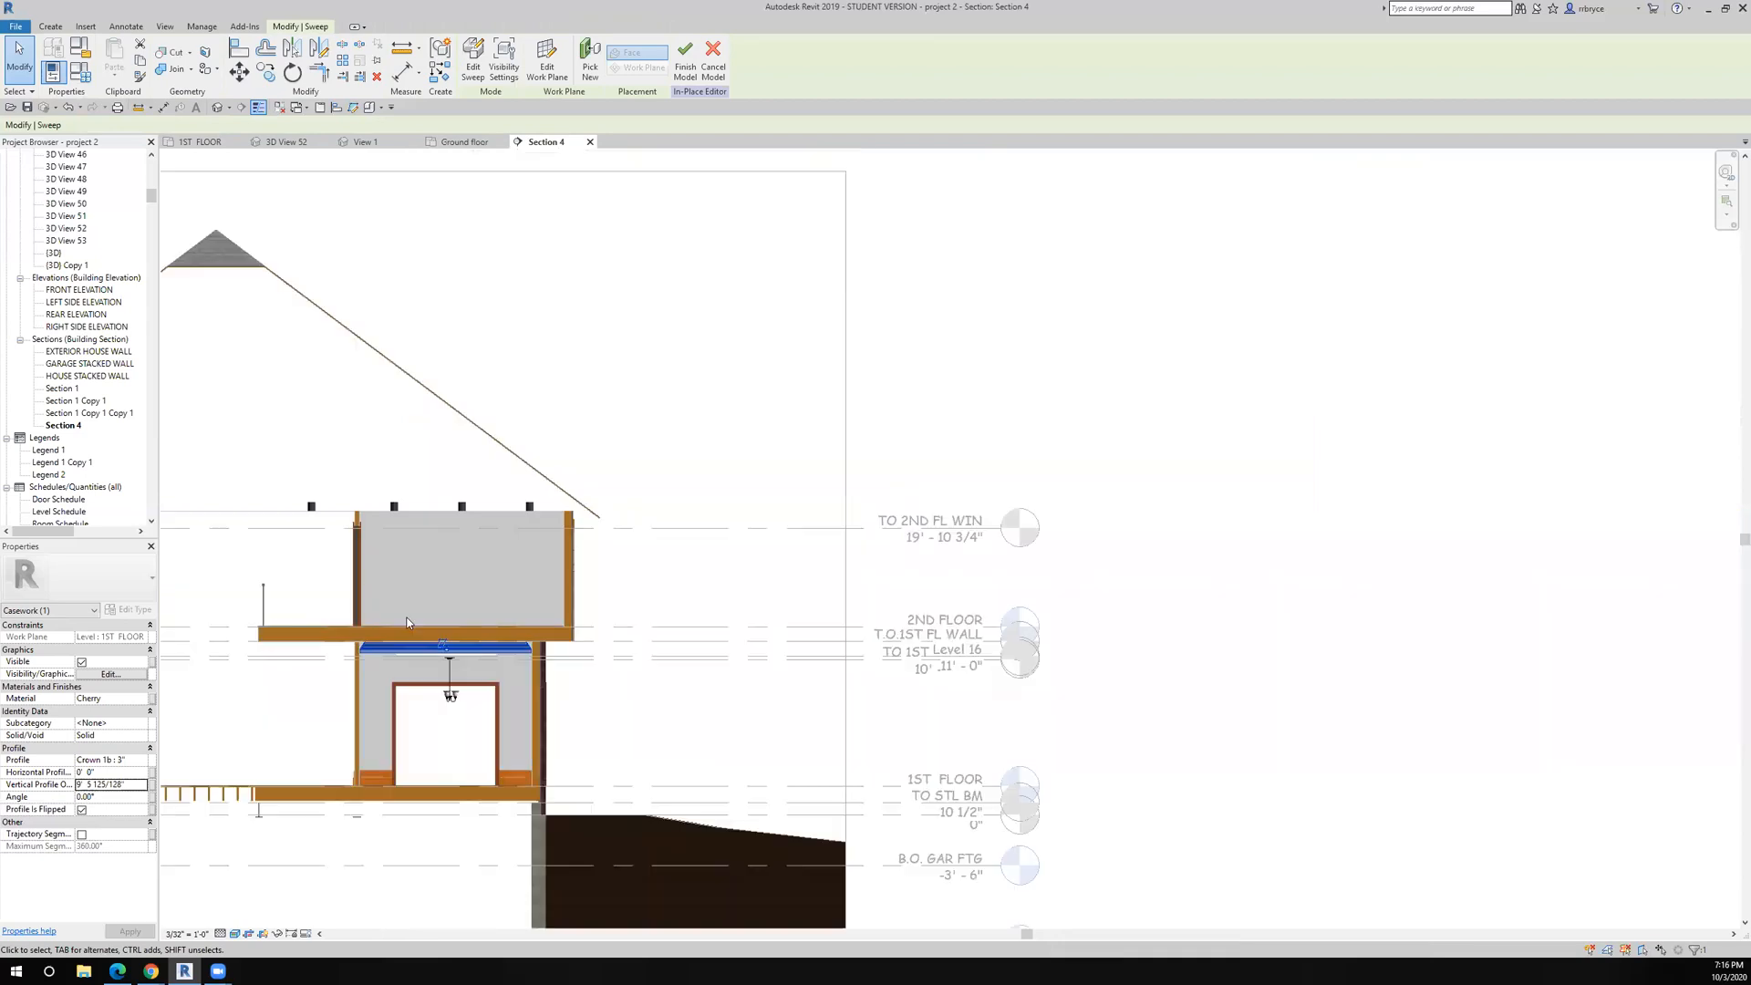
scroll(408, 622, up, 4)
scroll(361, 547, up, 5)
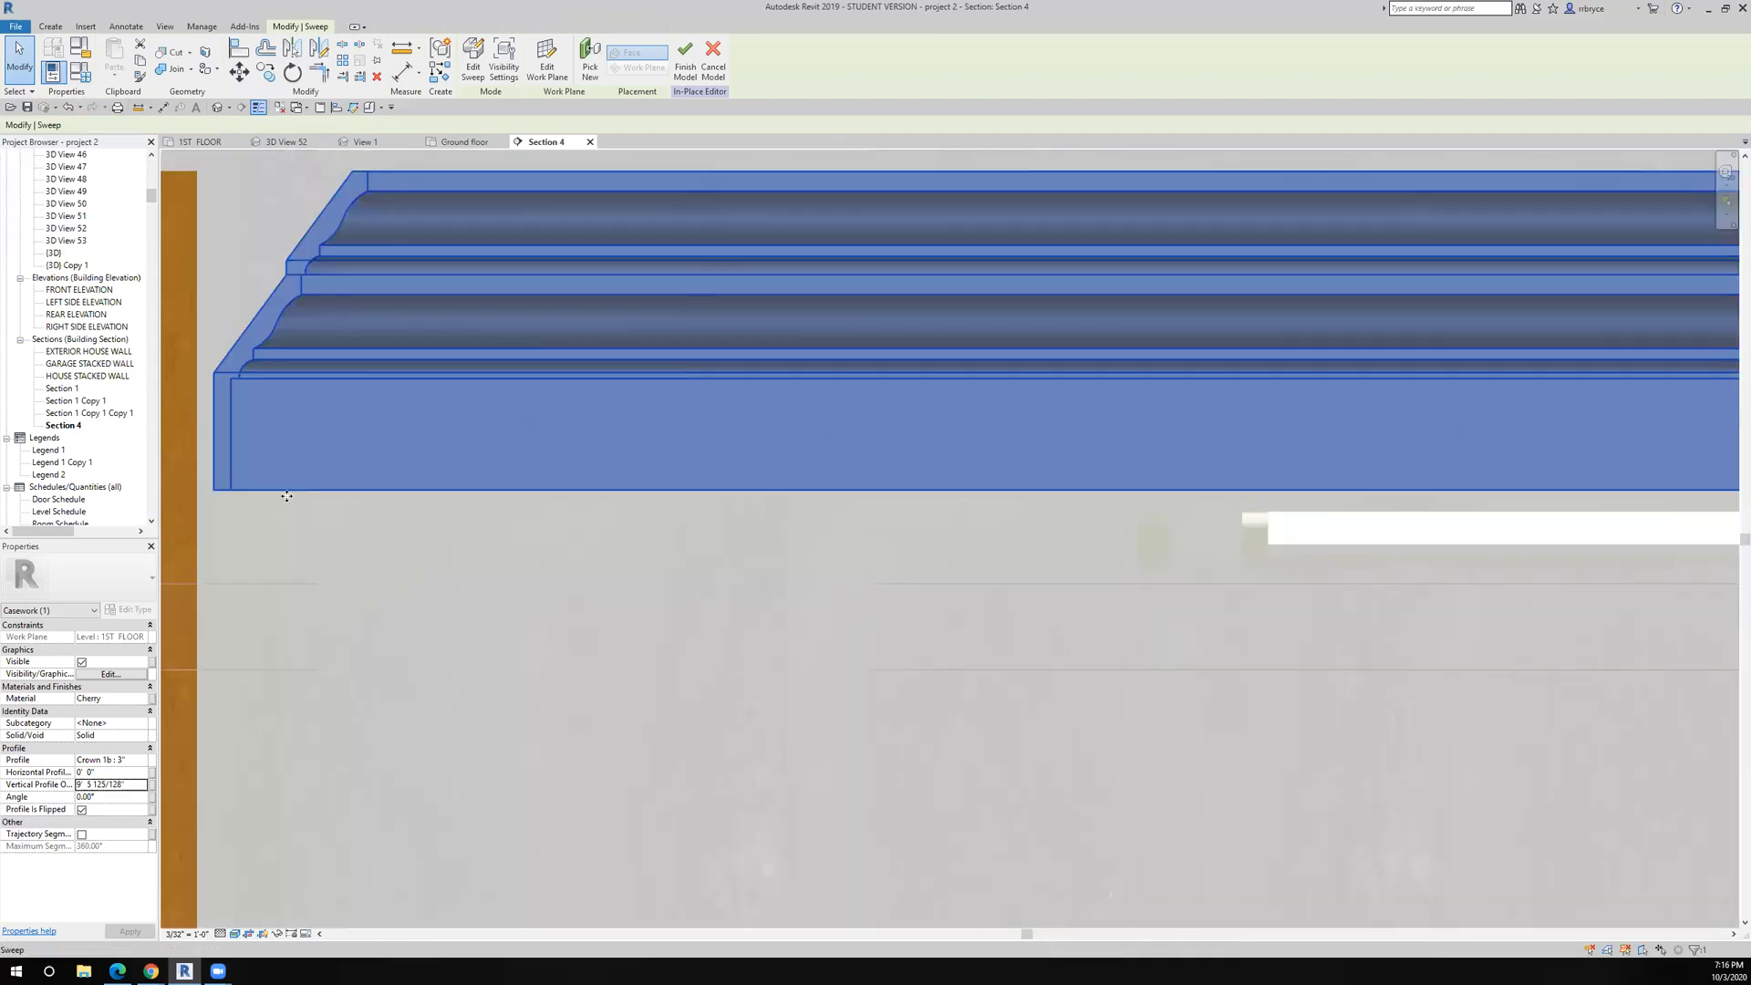
scroll(385, 412, down, 4)
scroll(404, 299, up, 5)
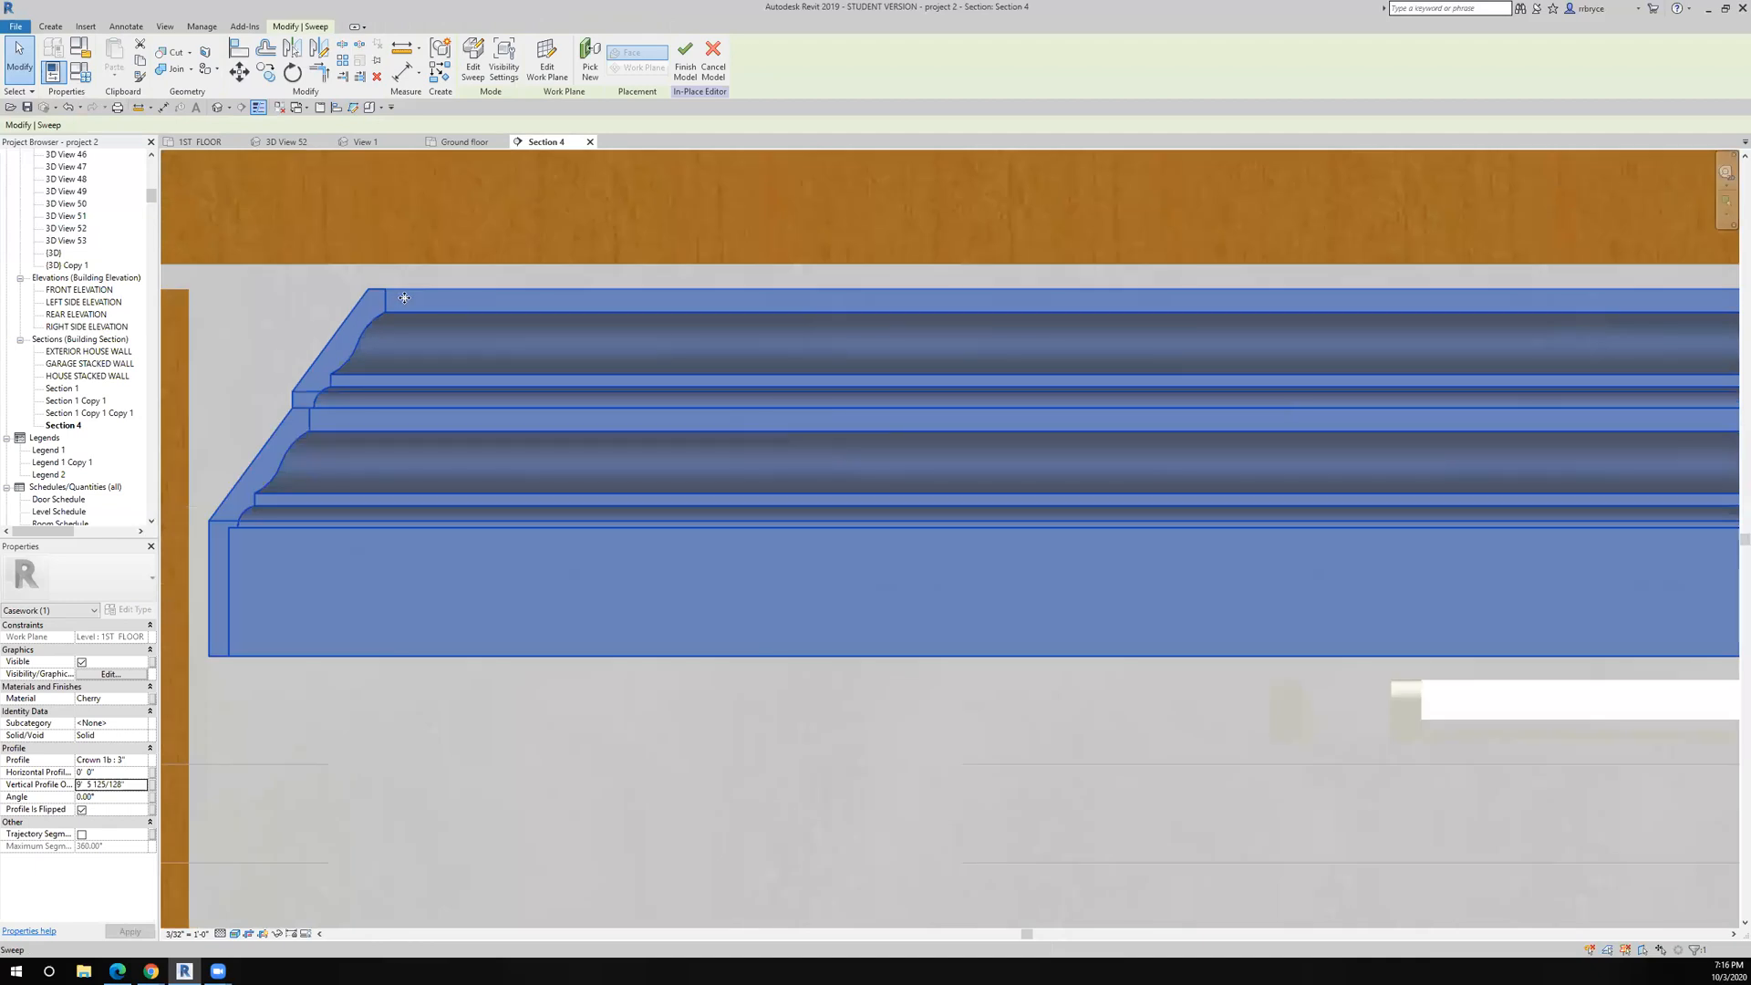
scroll(277, 469, down, 6)
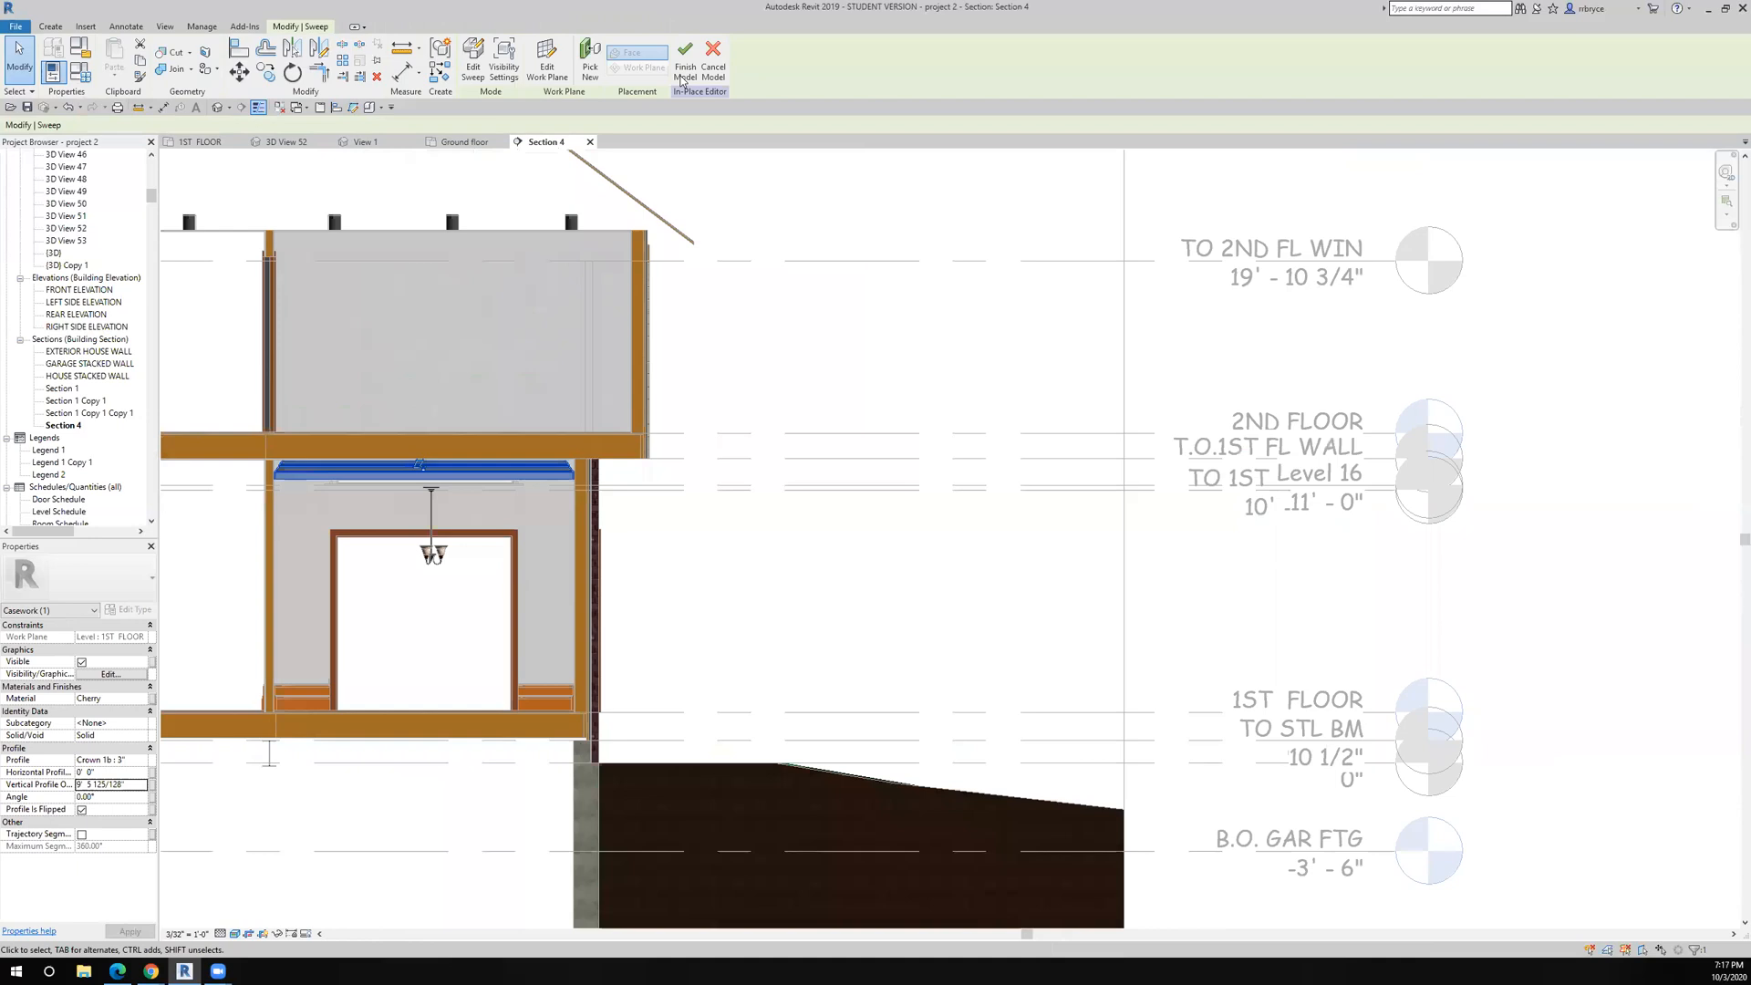
click(684, 71)
Examine in the section how the finished crown moulding sits relative to the ceiling, the strip lights and the floor above.
scroll(495, 460, up, 3)
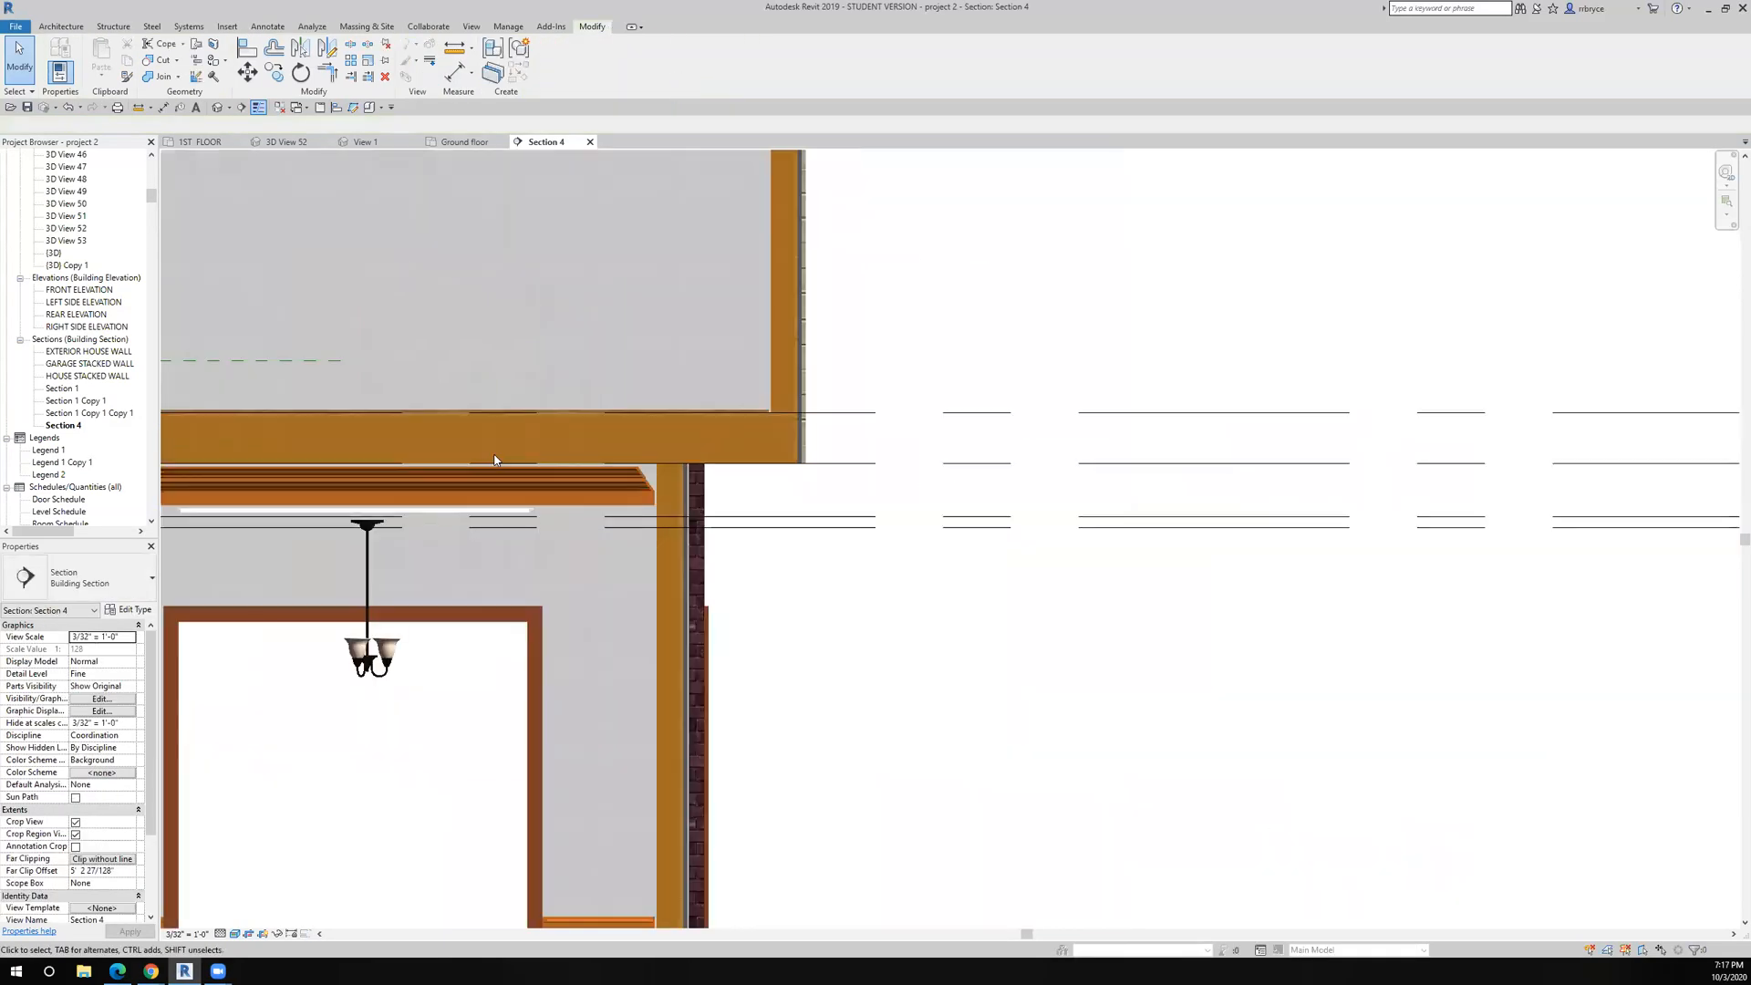
scroll(467, 565, down, 1)
middle_drag(463, 569, 715, 559)
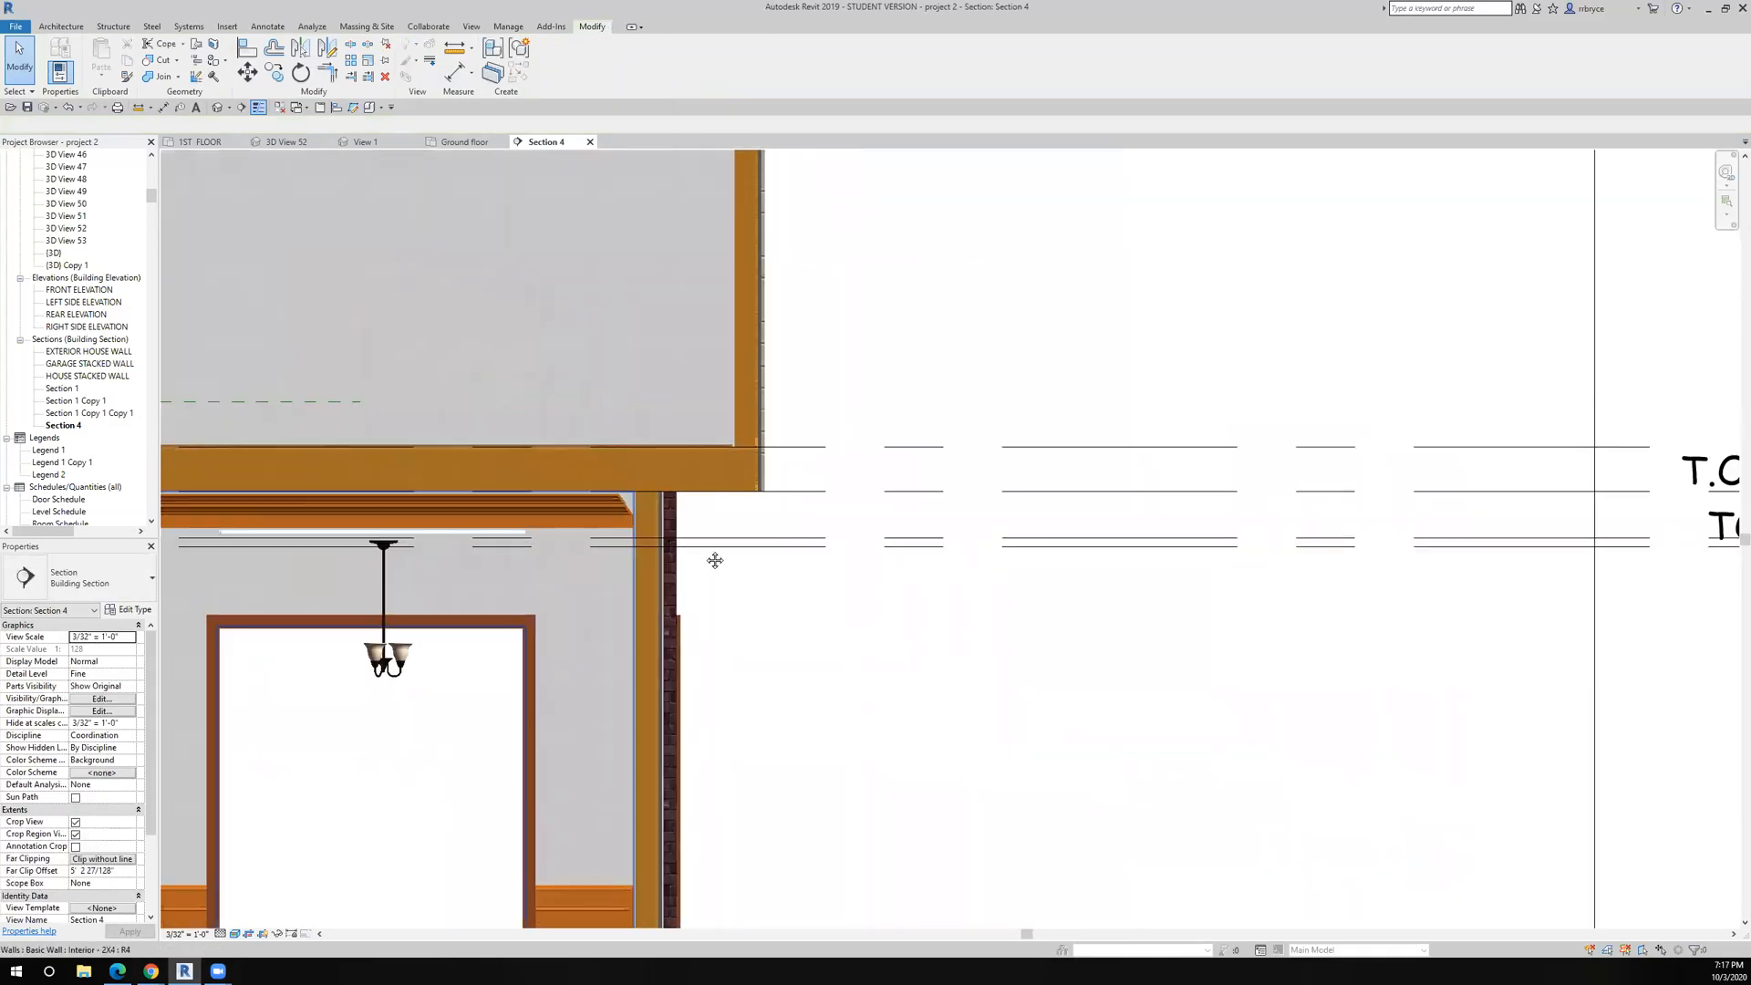
scroll(482, 520, up, 3)
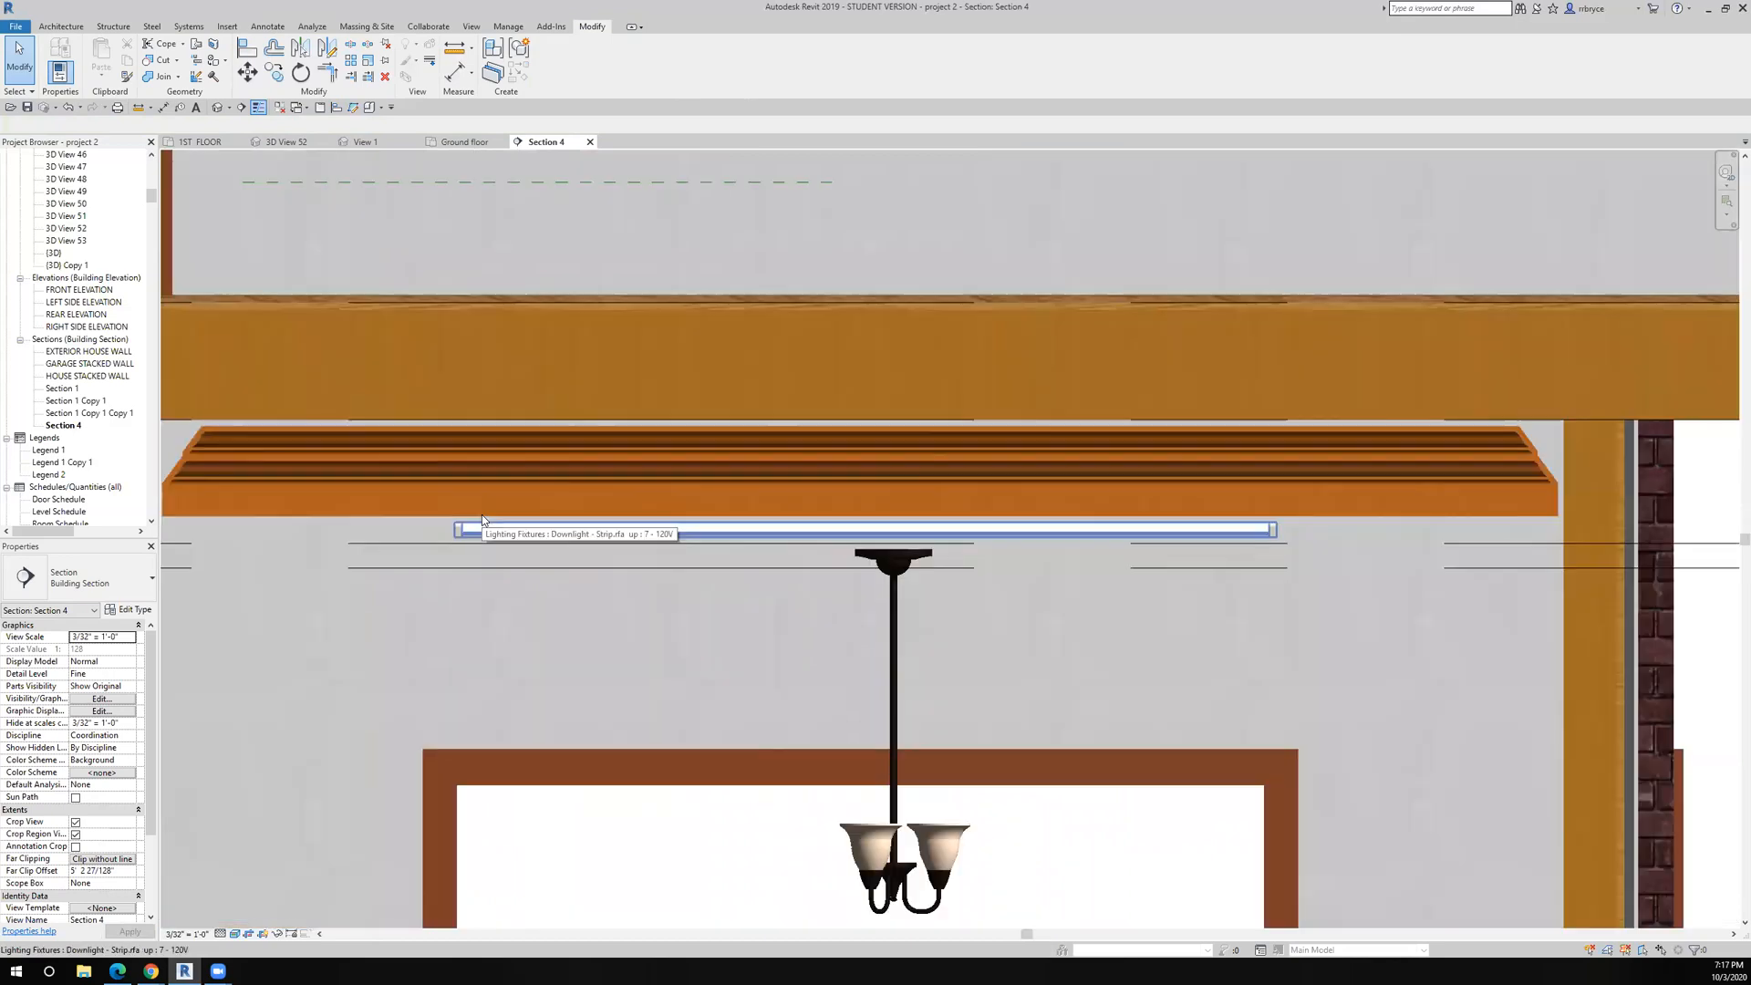
scroll(483, 522, up, 3)
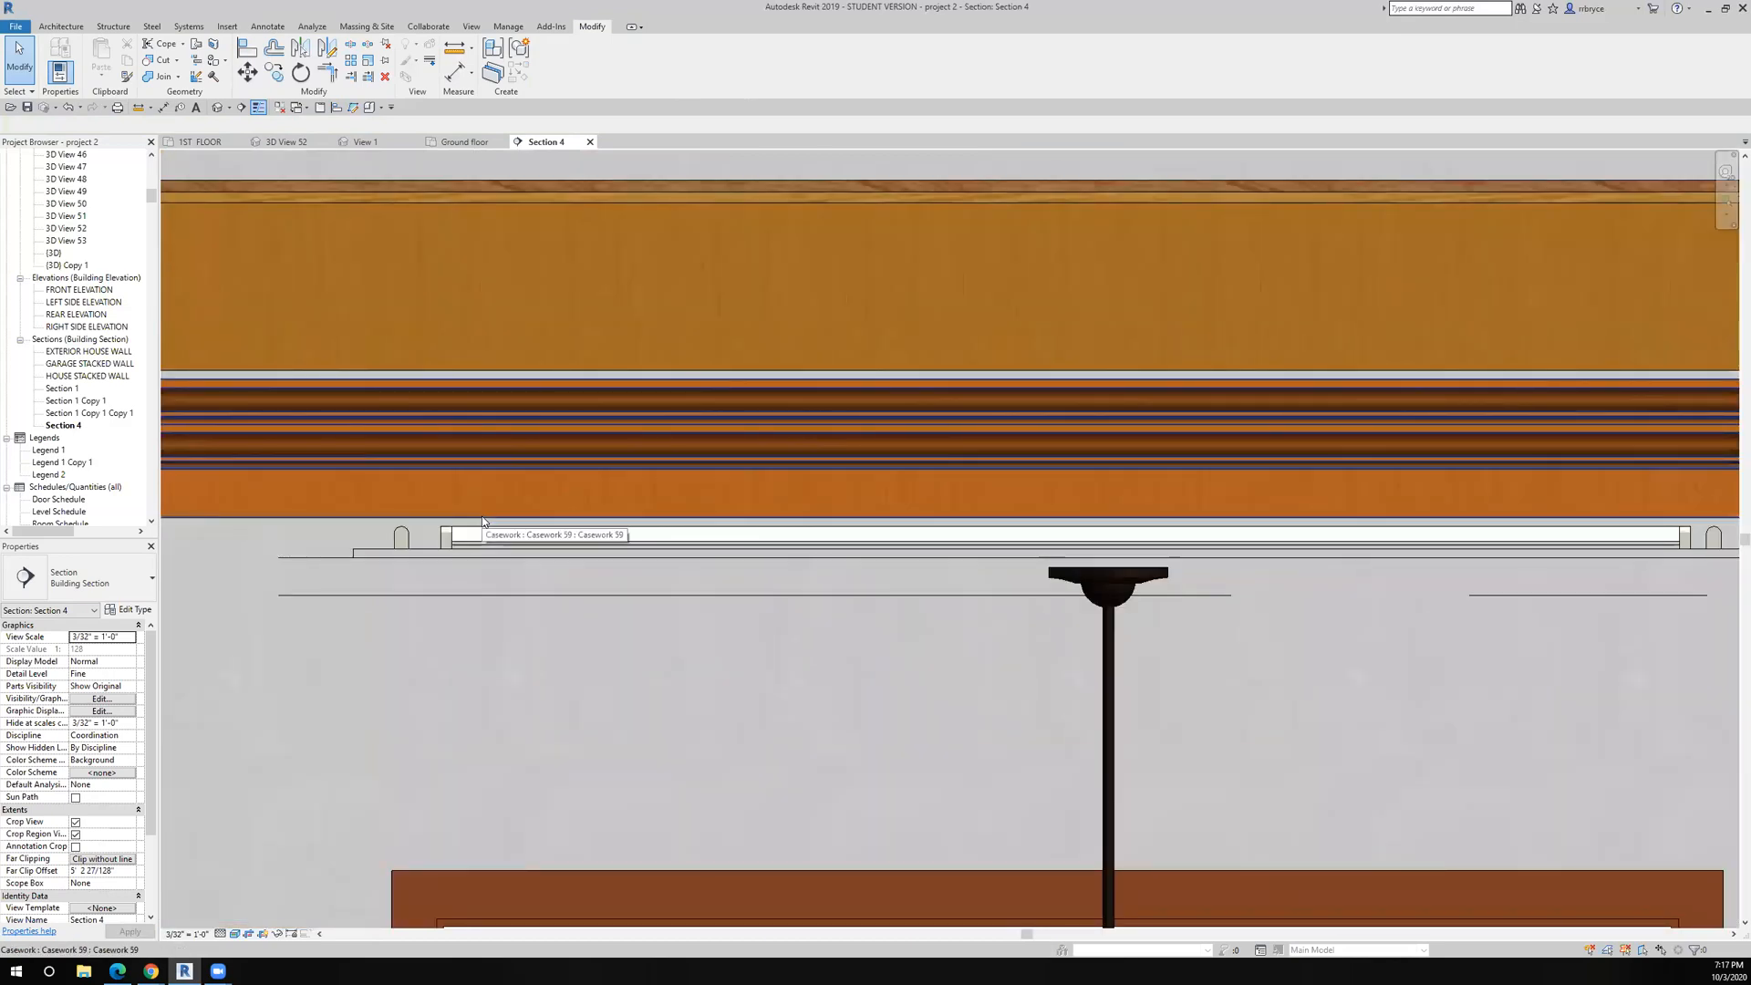
scroll(483, 519, down, 2)
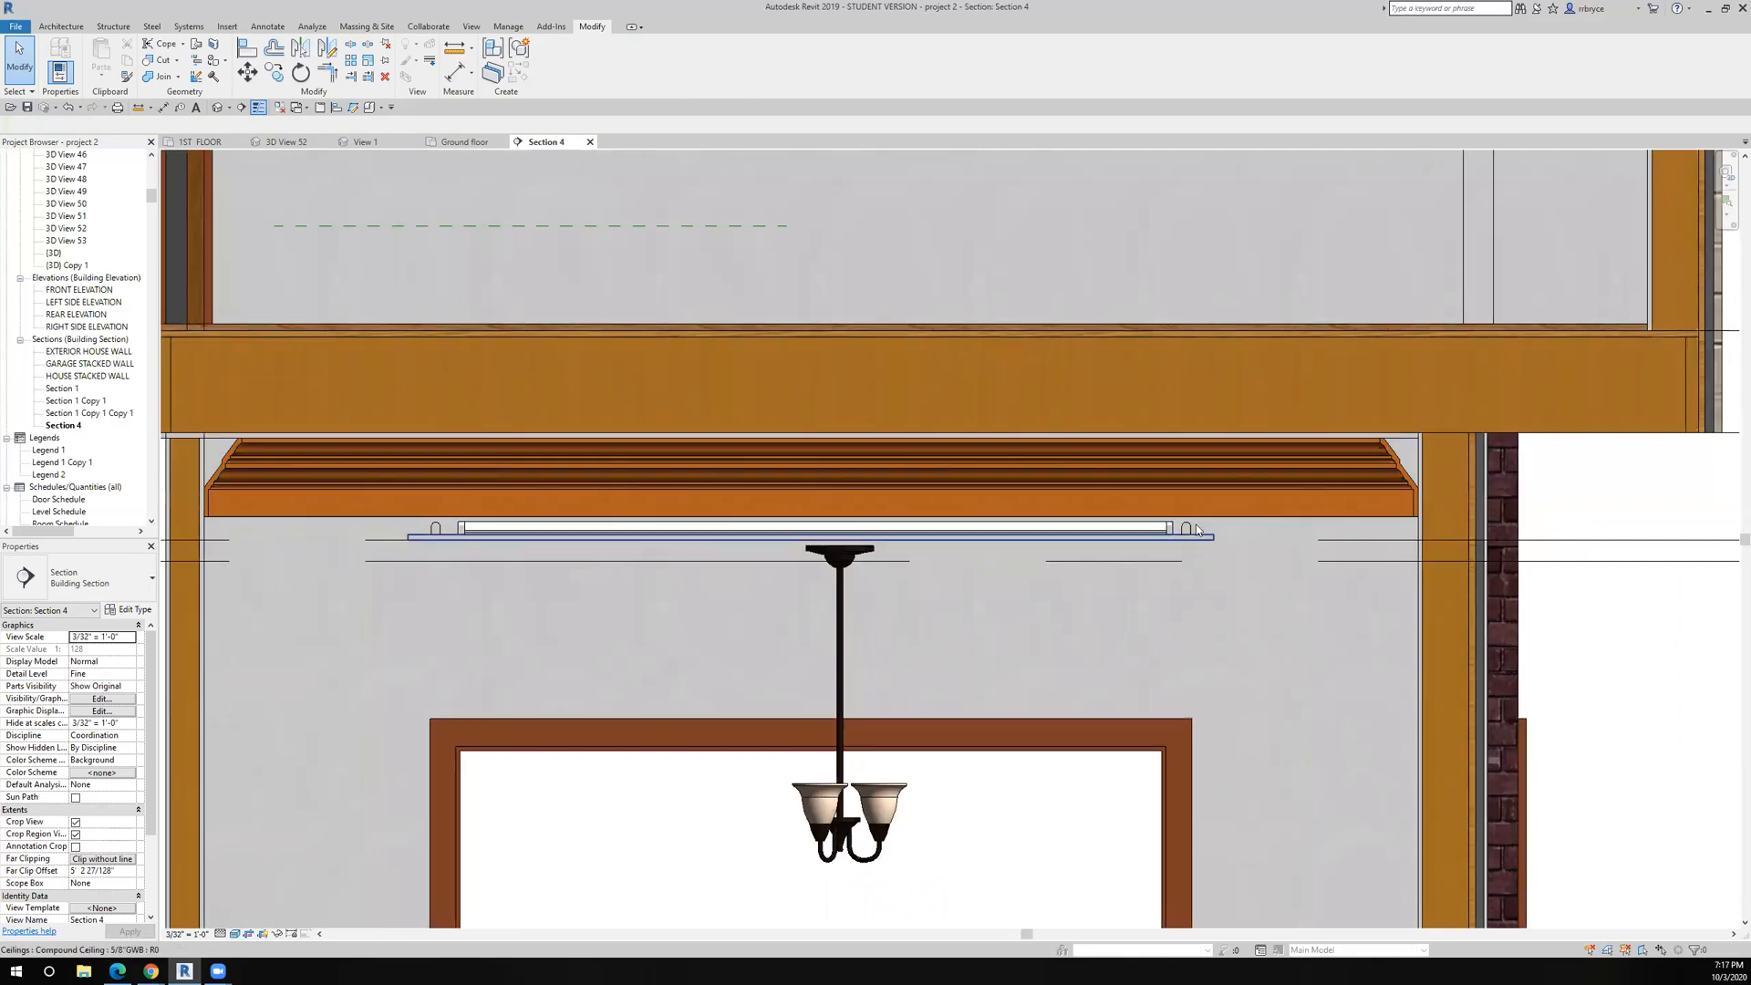
scroll(541, 585, down, 2)
scroll(540, 584, down, 3)
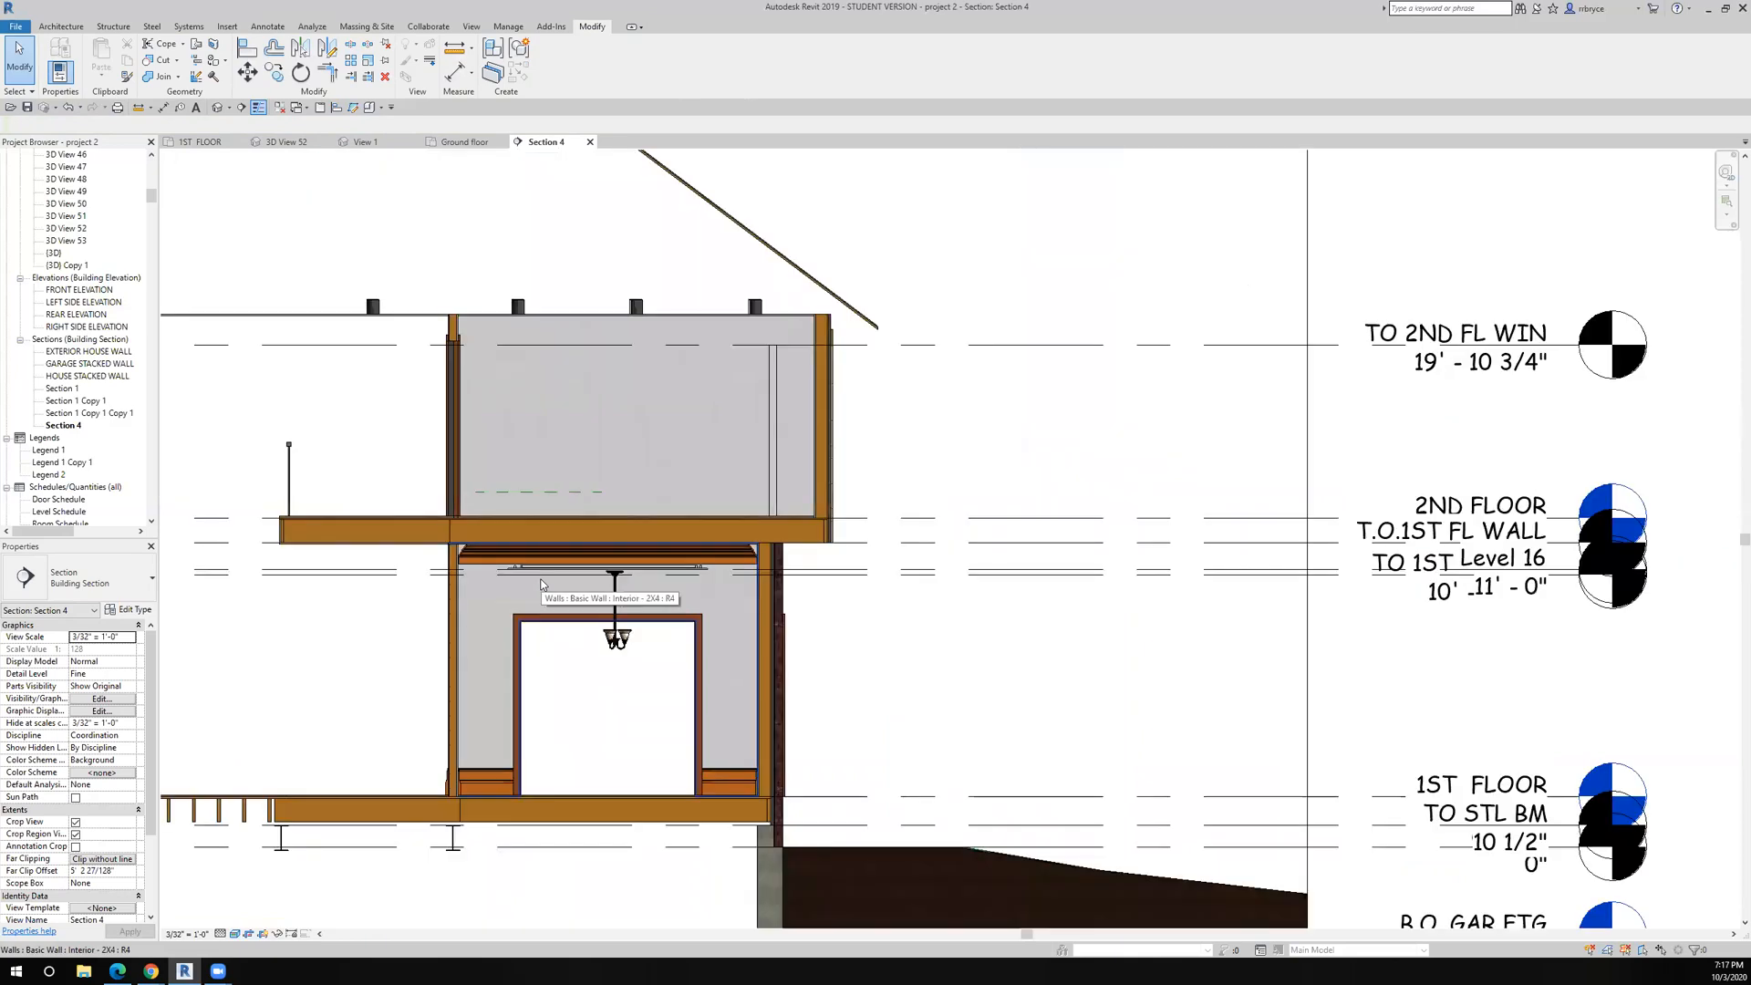
Place a camera on the 1ST FLOOR plan near the stair-side wall, aimed through the wide opening into the chandelier room, and adjust its view.
click(200, 142)
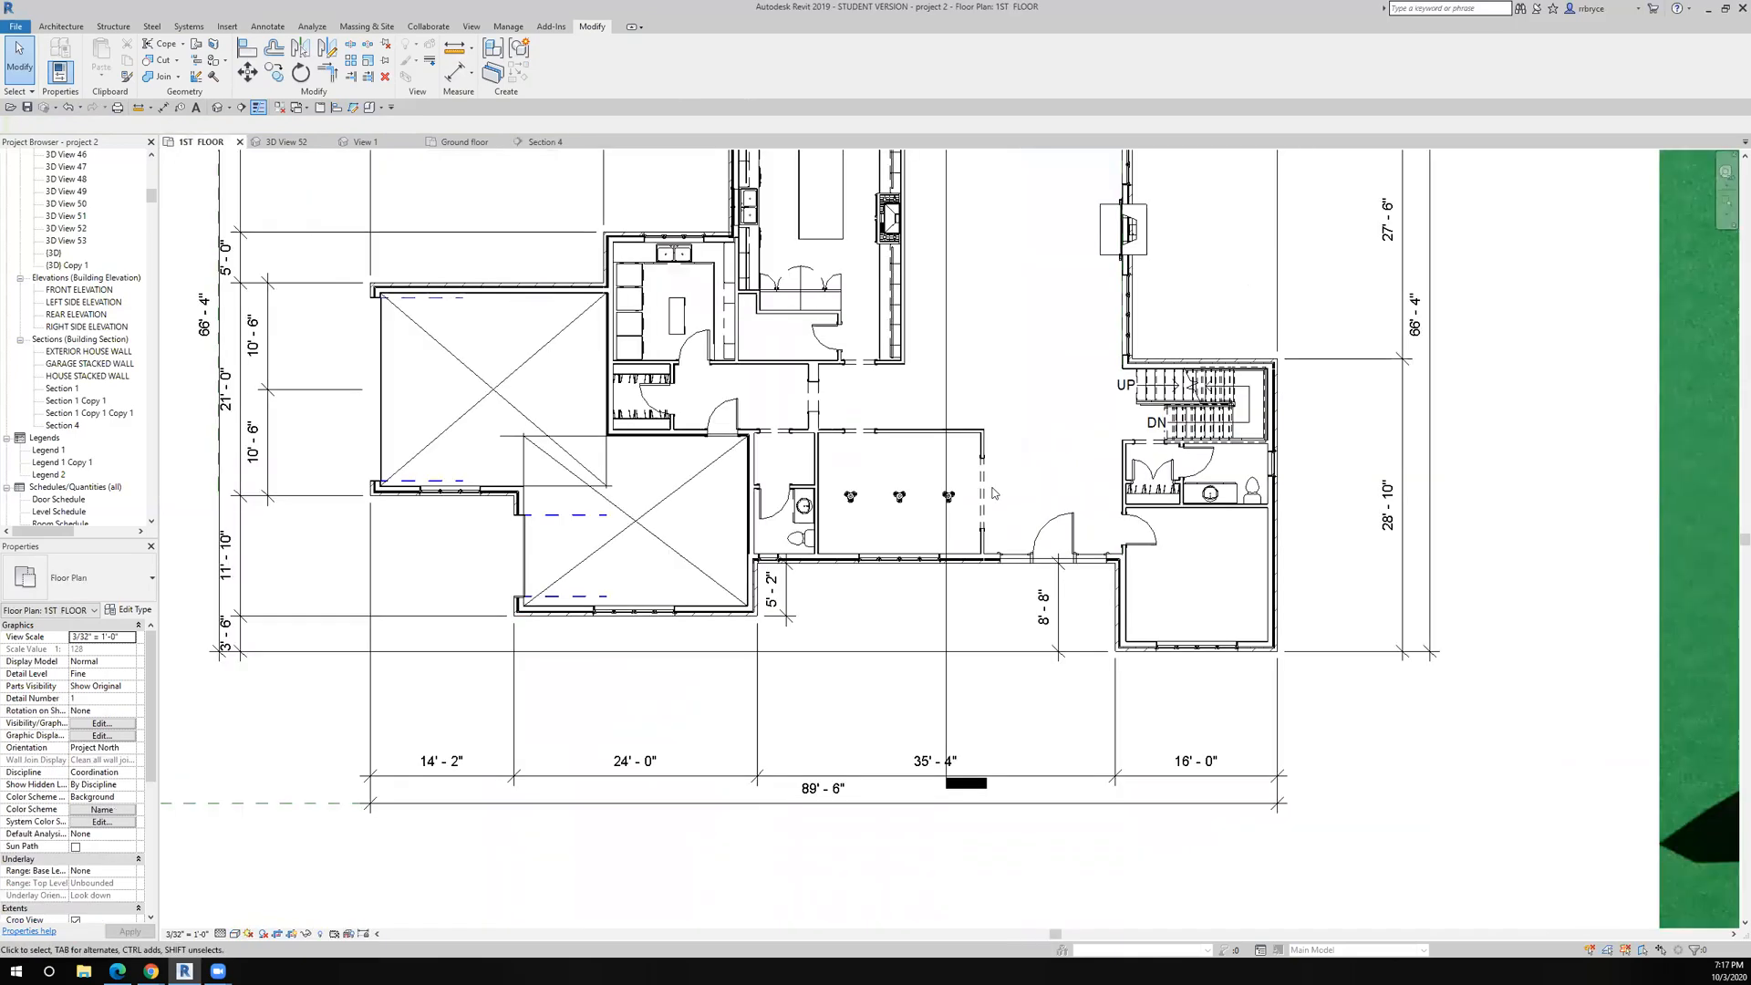
scroll(803, 567, up, 3)
scroll(877, 620, down, 2)
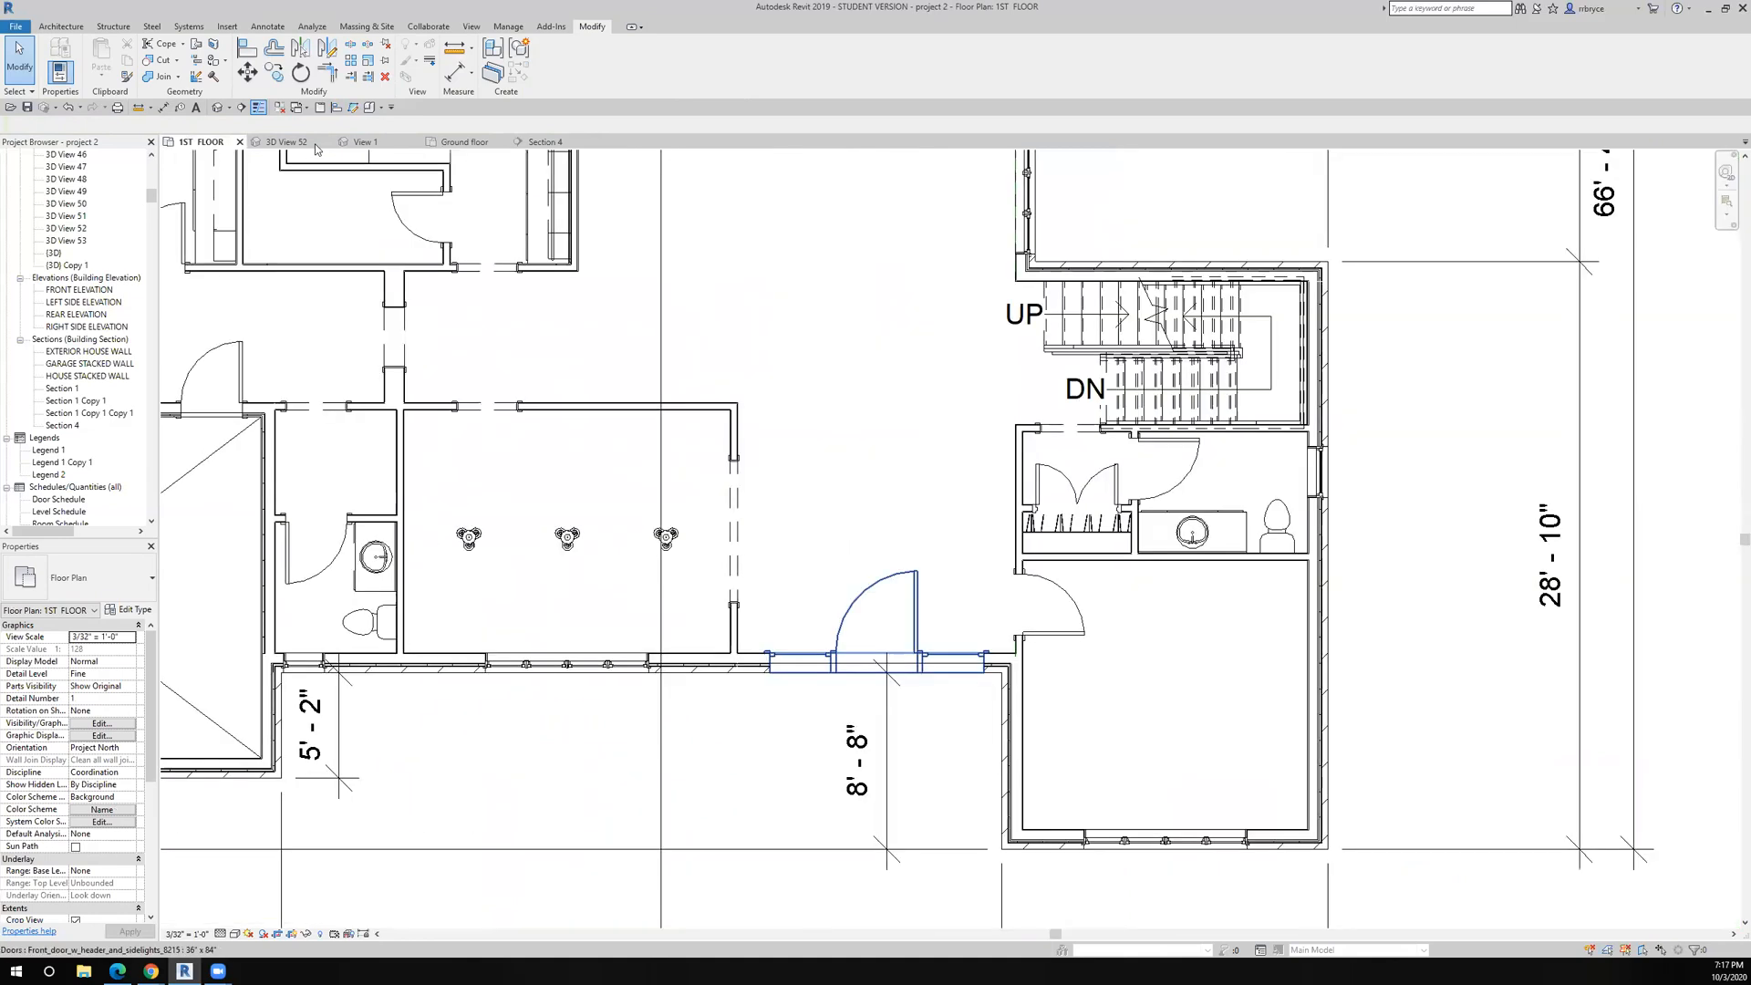
click(229, 107)
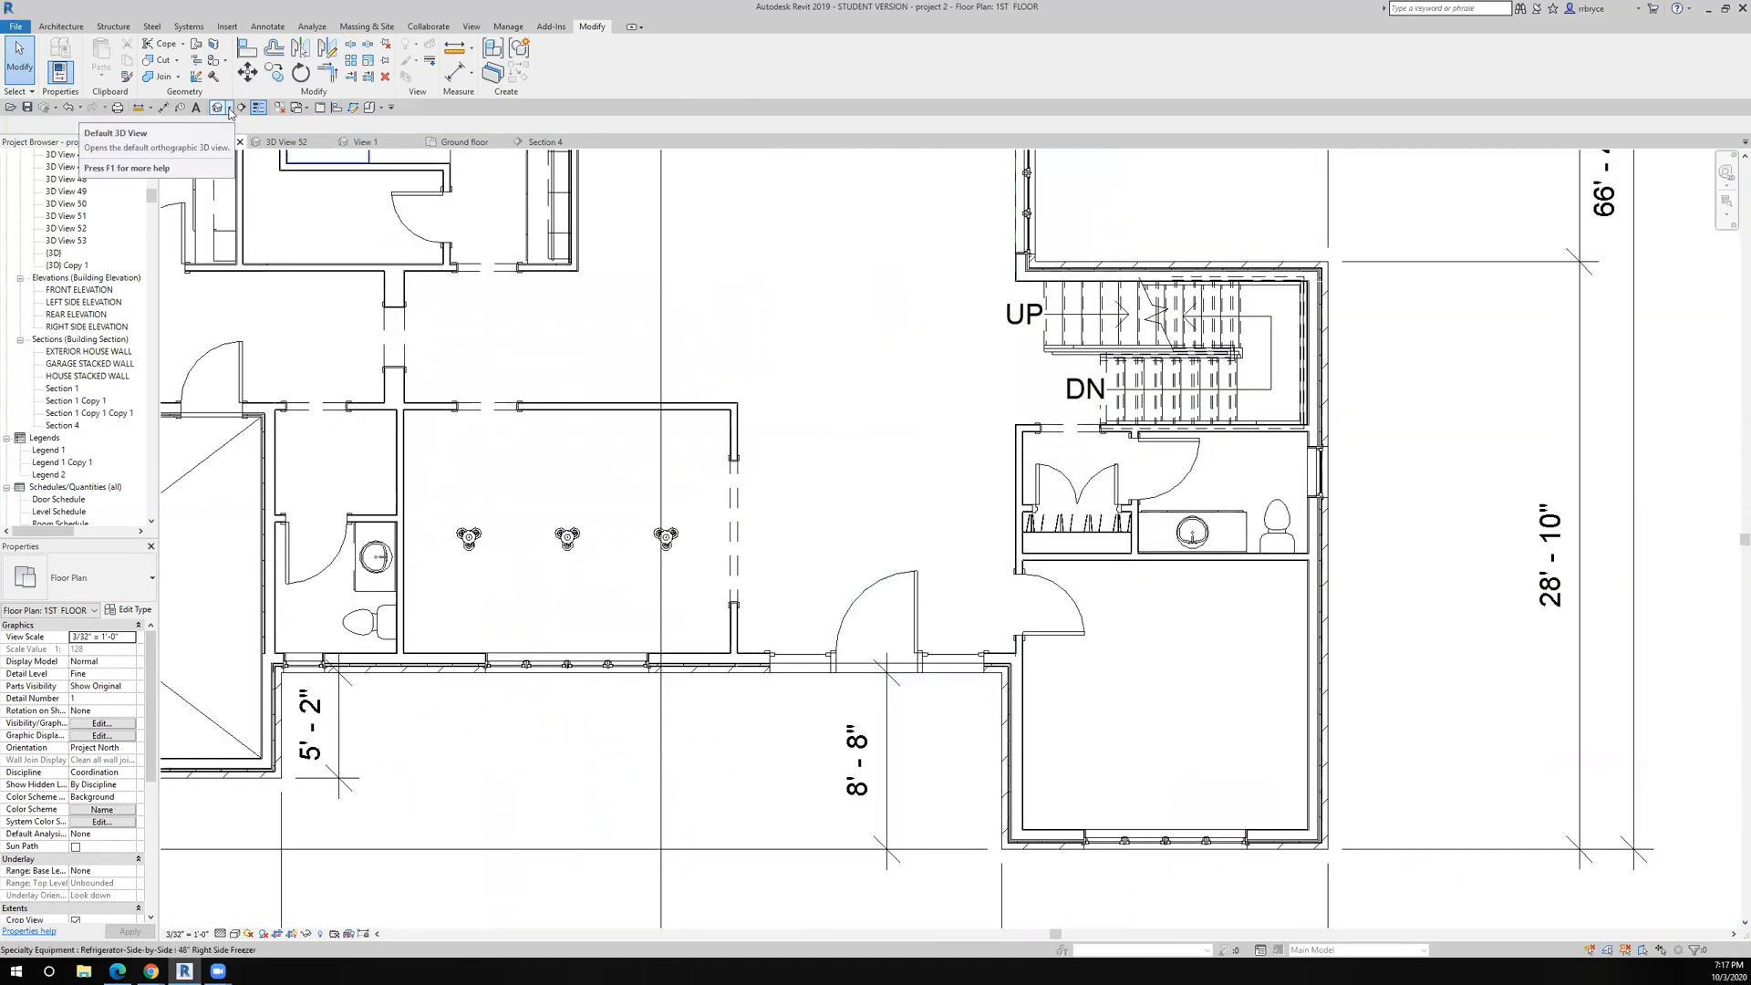
click(1004, 520)
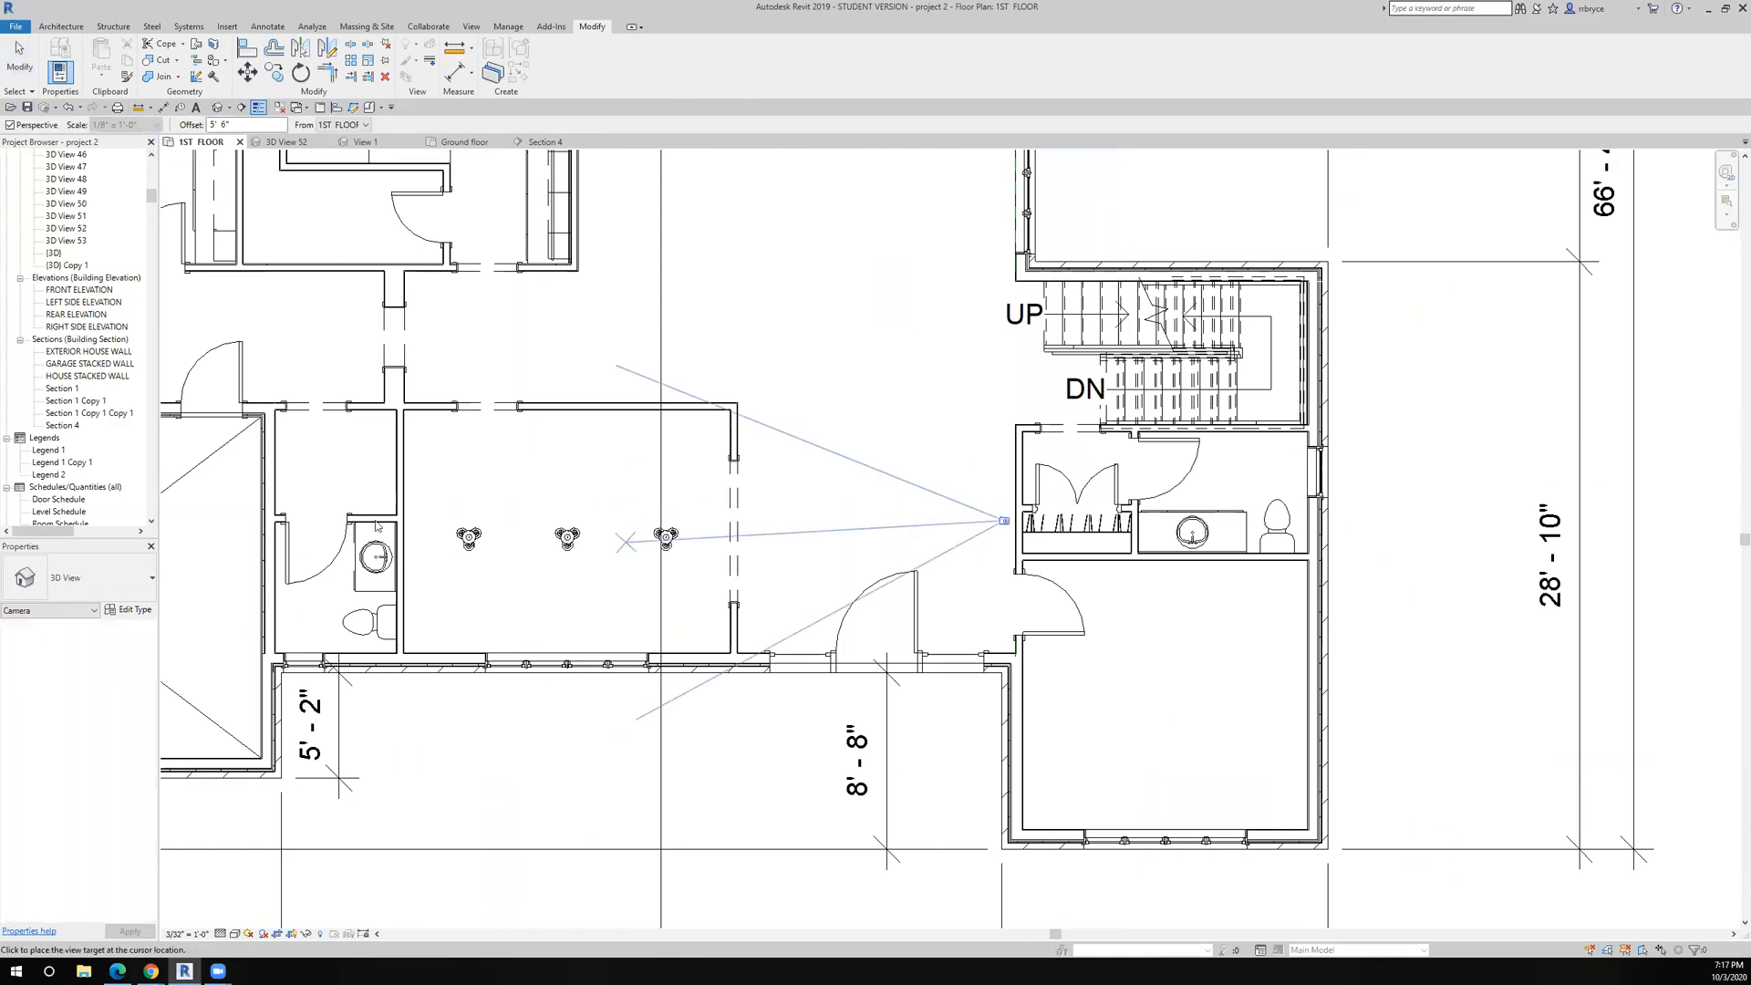
click(744, 556)
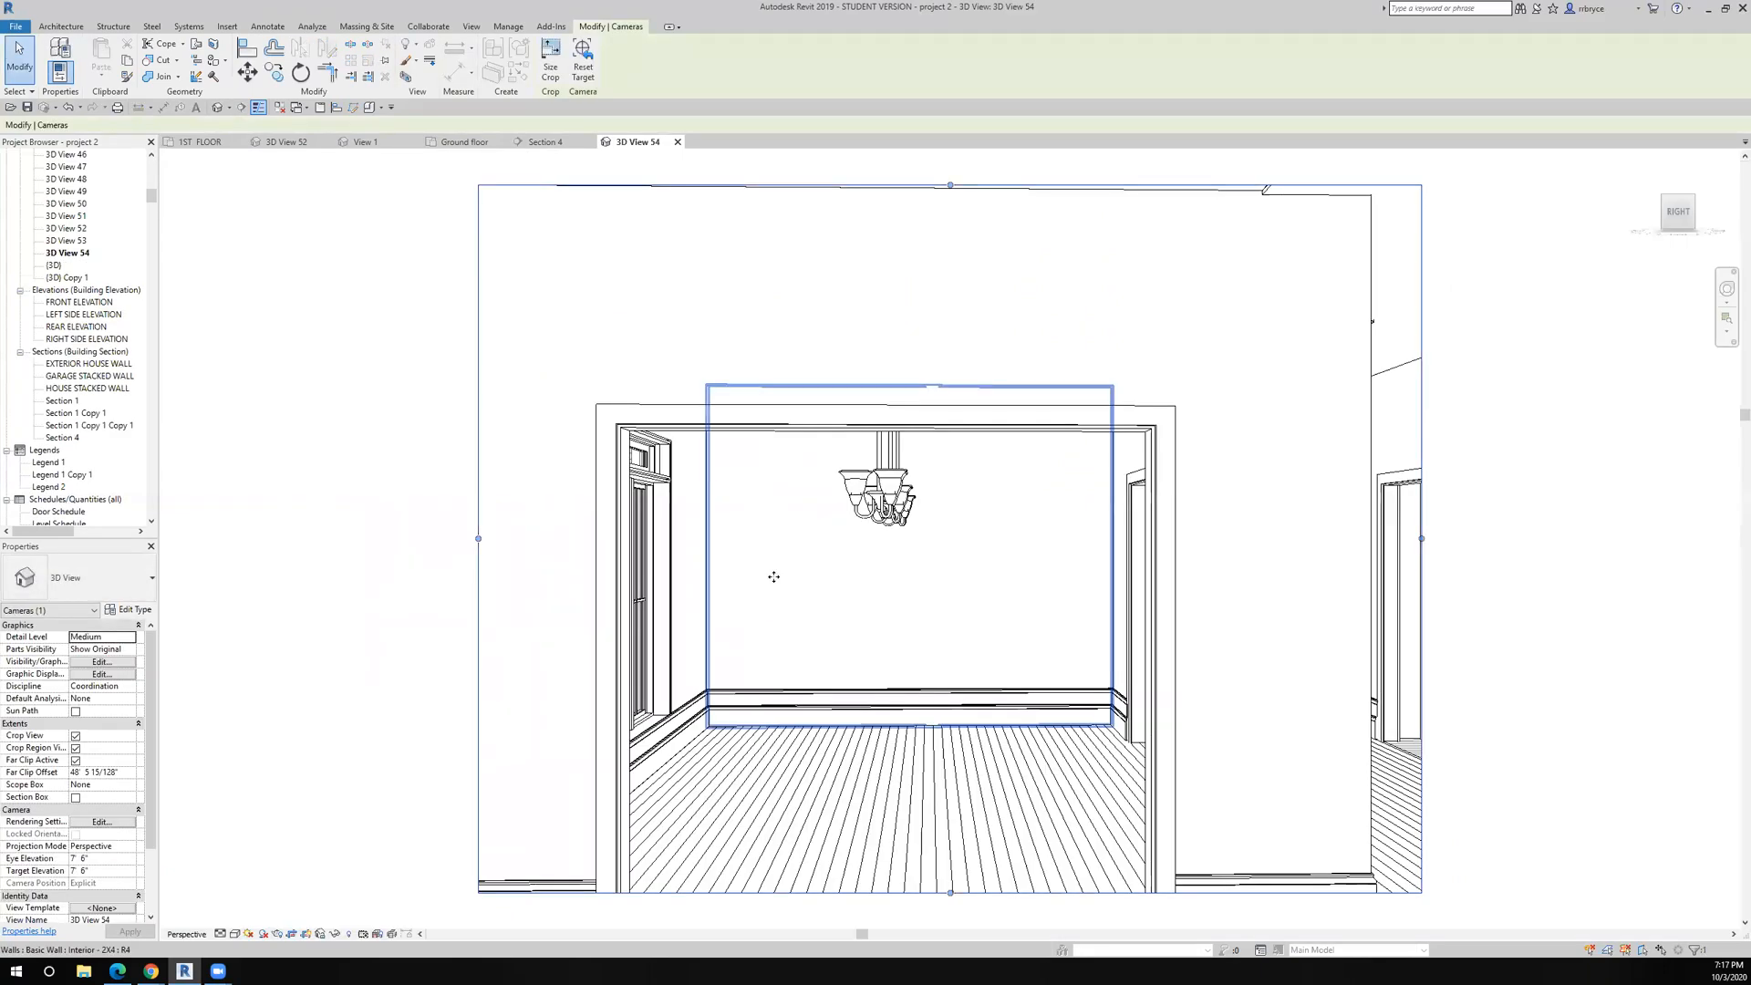
click(789, 571)
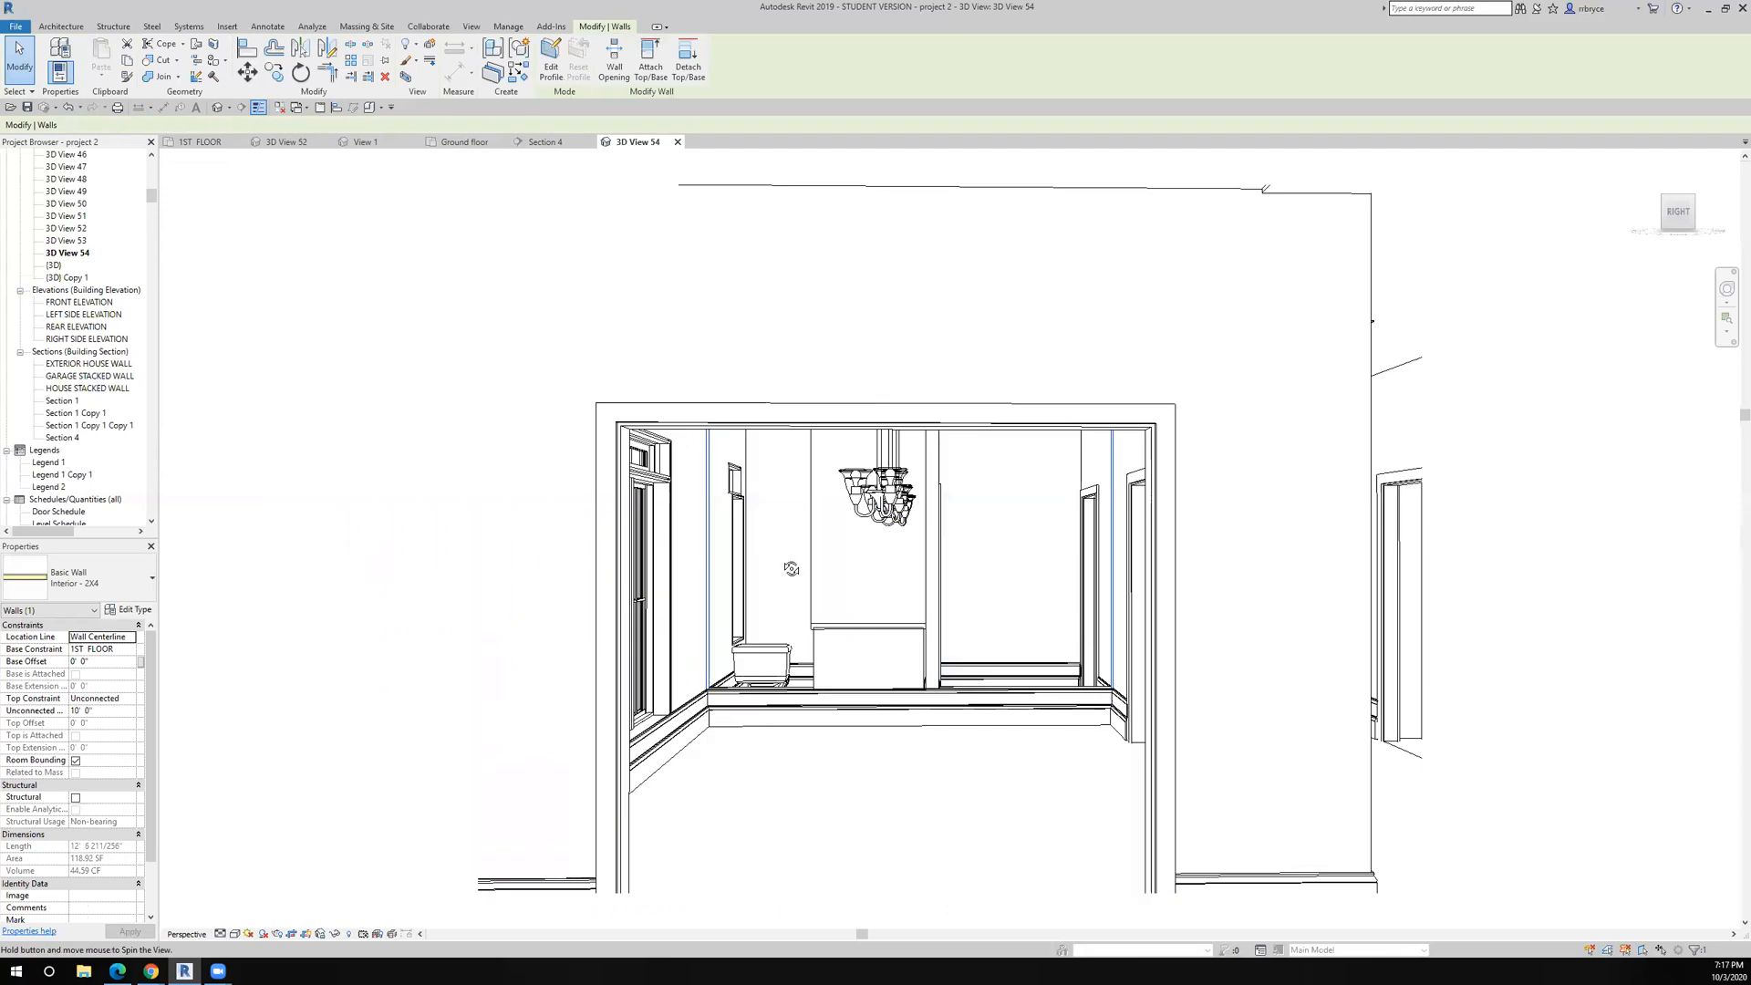
shift+middle_drag(803, 552, 791, 543)
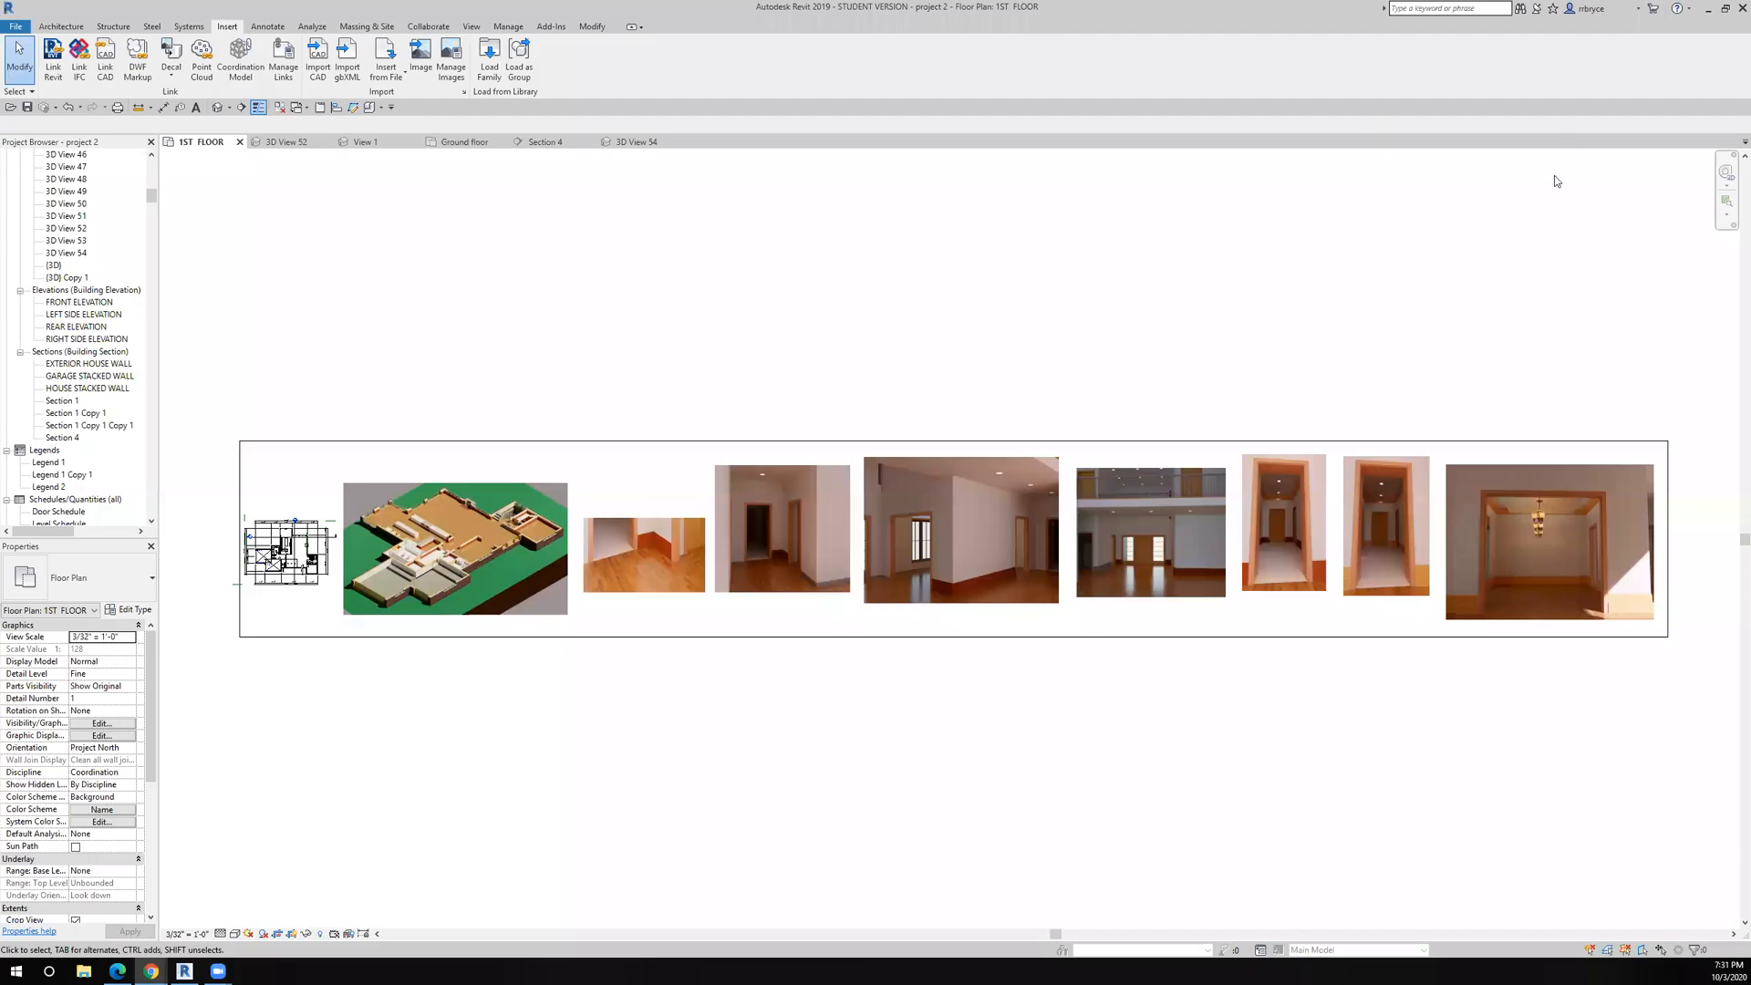
Examine the dining room crown.jpg render at the end of the image row on the floor plan, including its baseboards.
scroll(1396, 649, down, 1)
middle_drag(1196, 665, 598, 545)
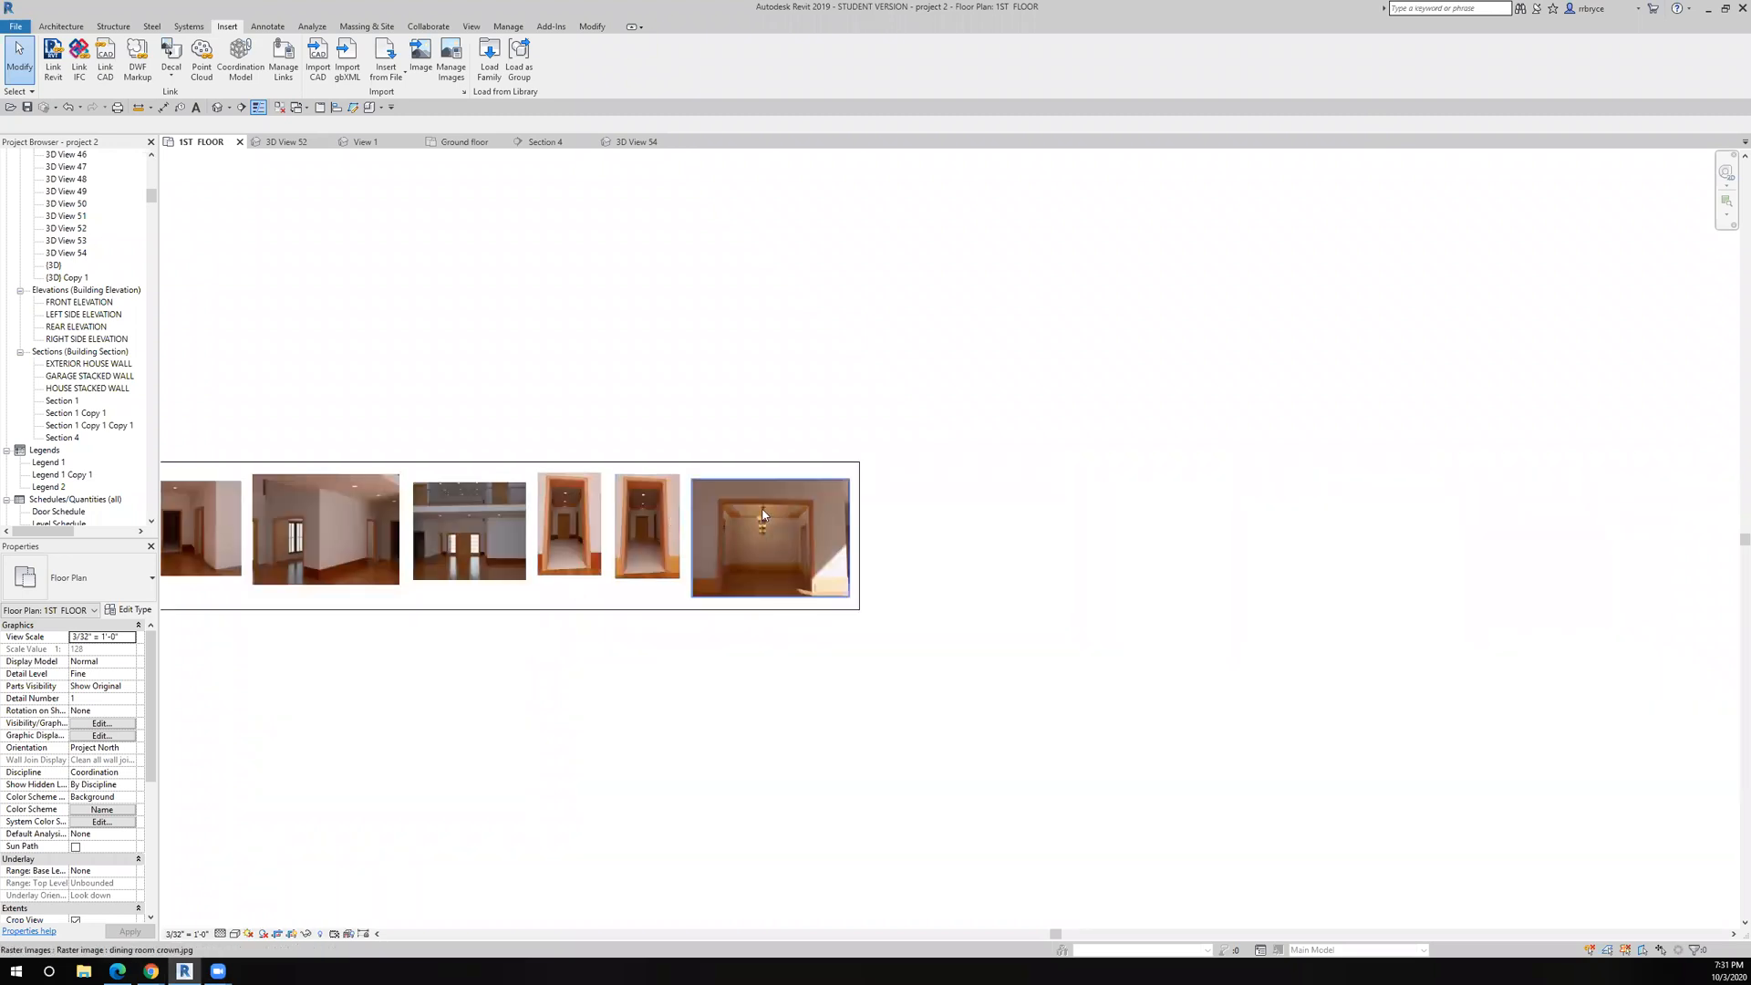
scroll(757, 538, up, 4)
scroll(807, 580, up, 1)
middle_drag(857, 573, 914, 543)
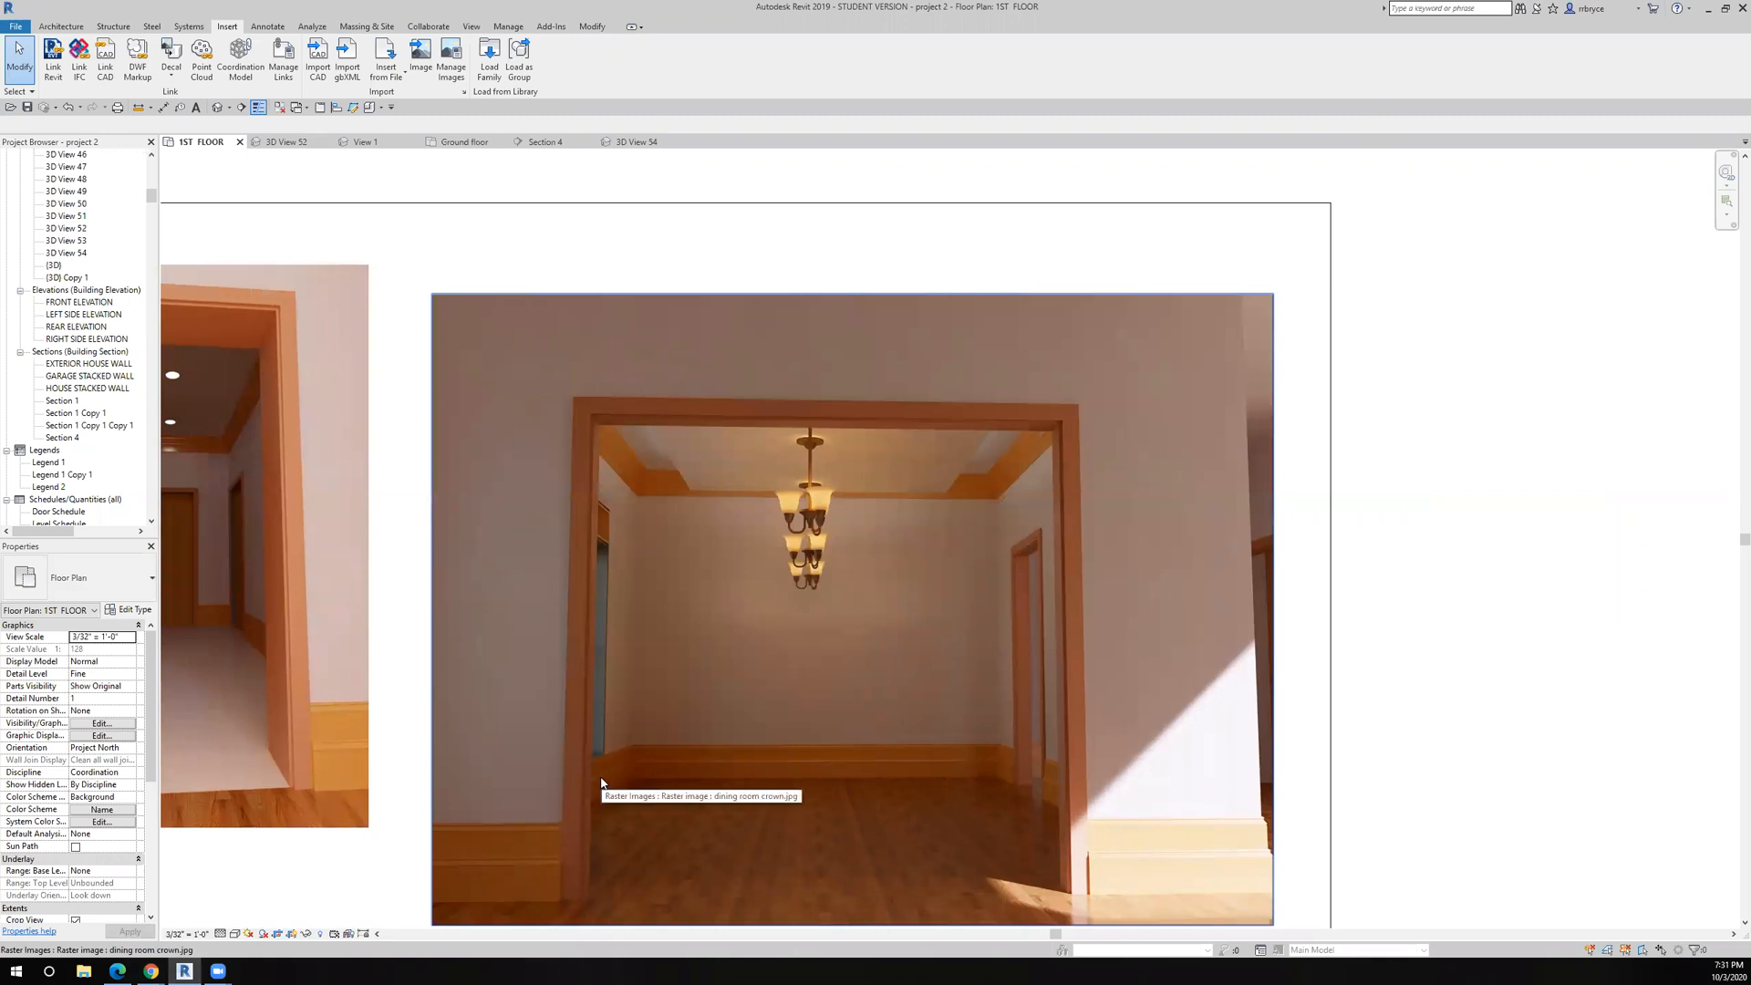
scroll(601, 780, up, 3)
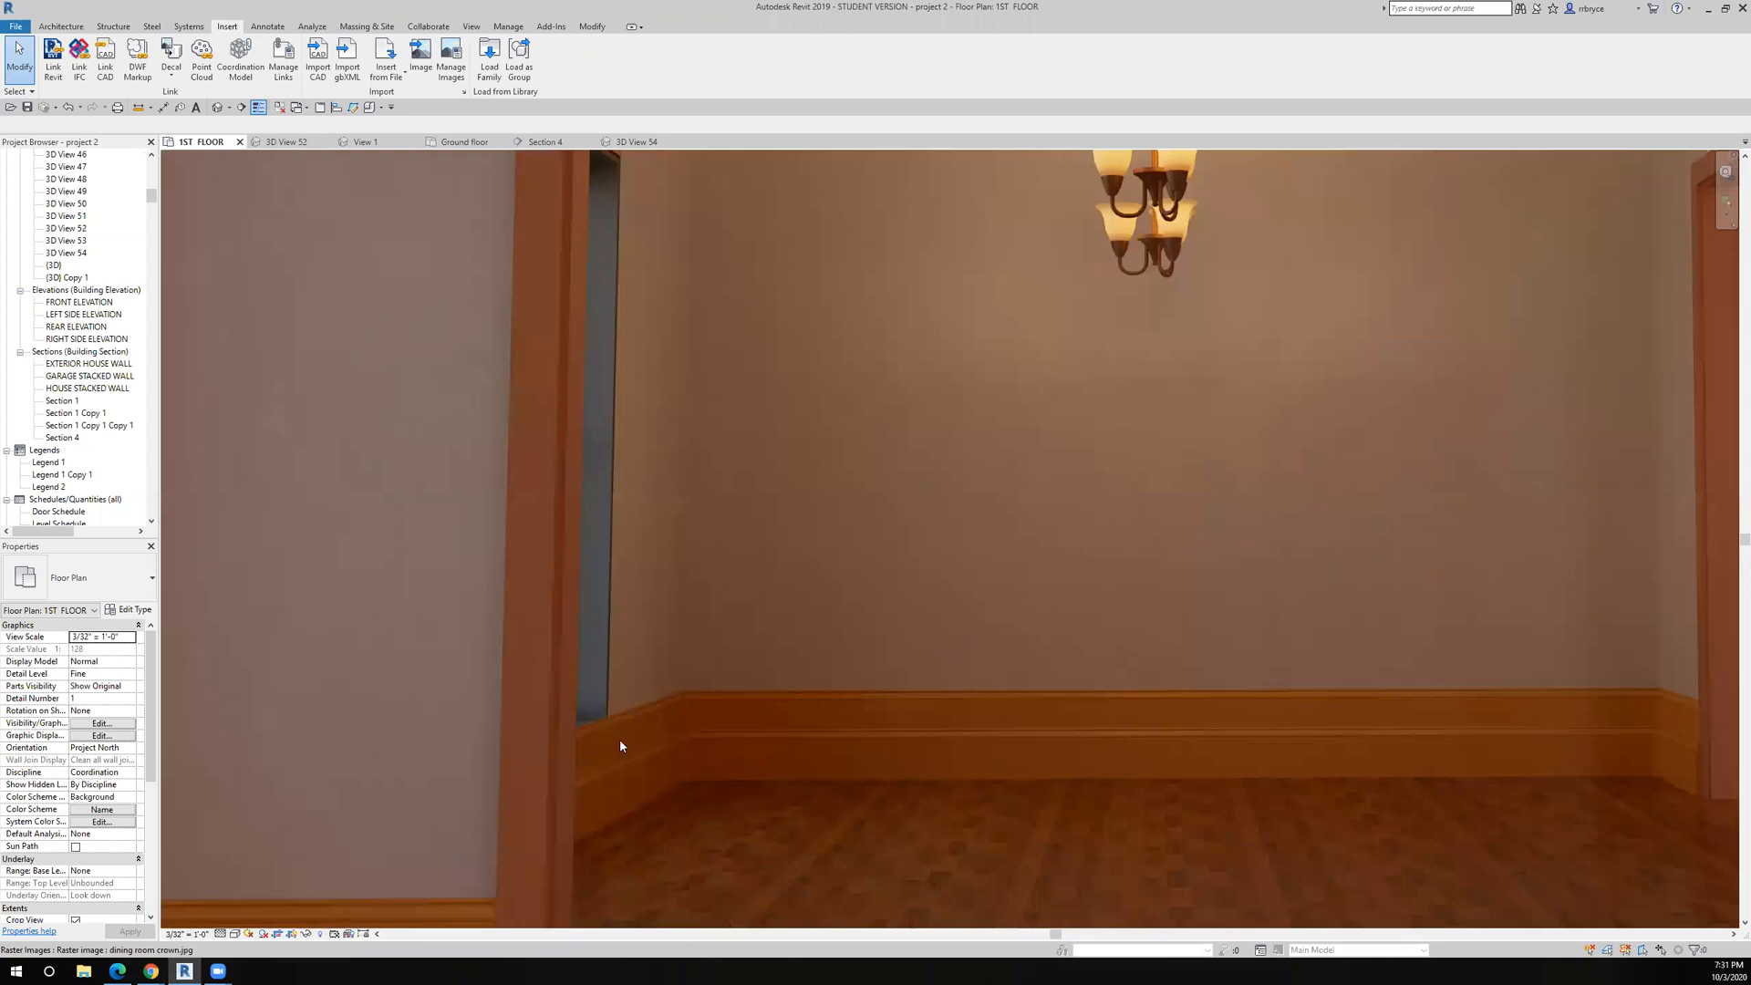
scroll(606, 733, down, 2)
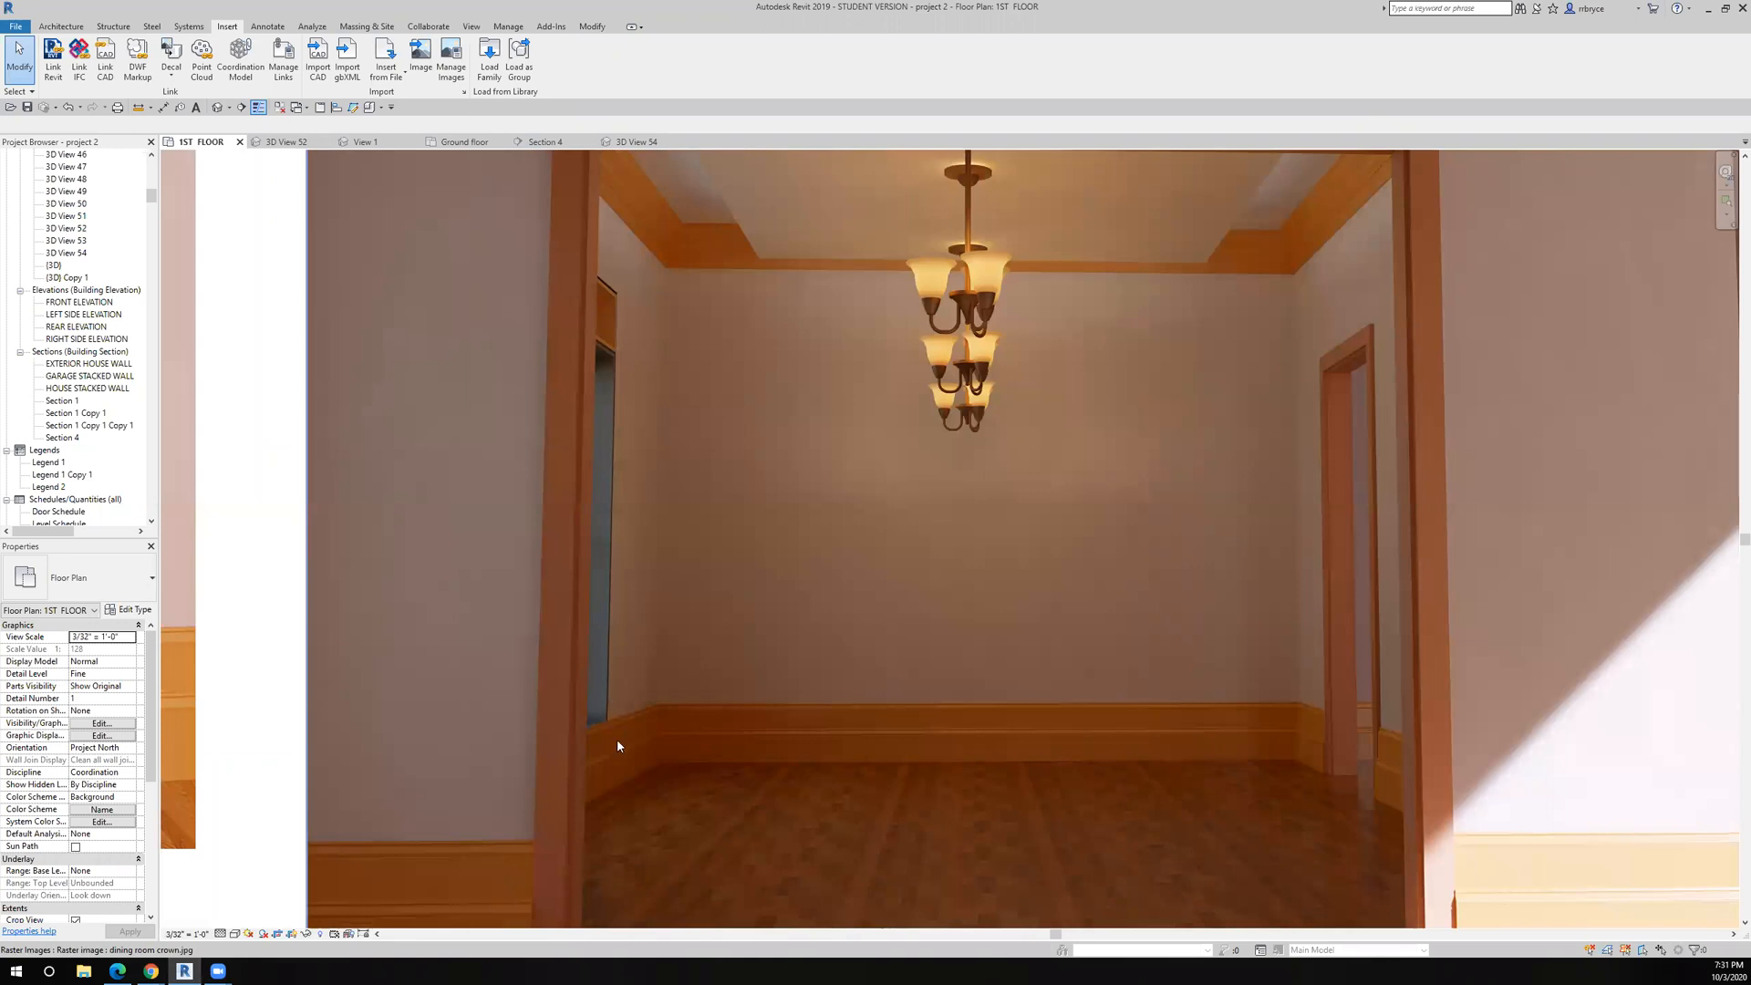
scroll(605, 722, down, 1)
scroll(647, 502, down, 1)
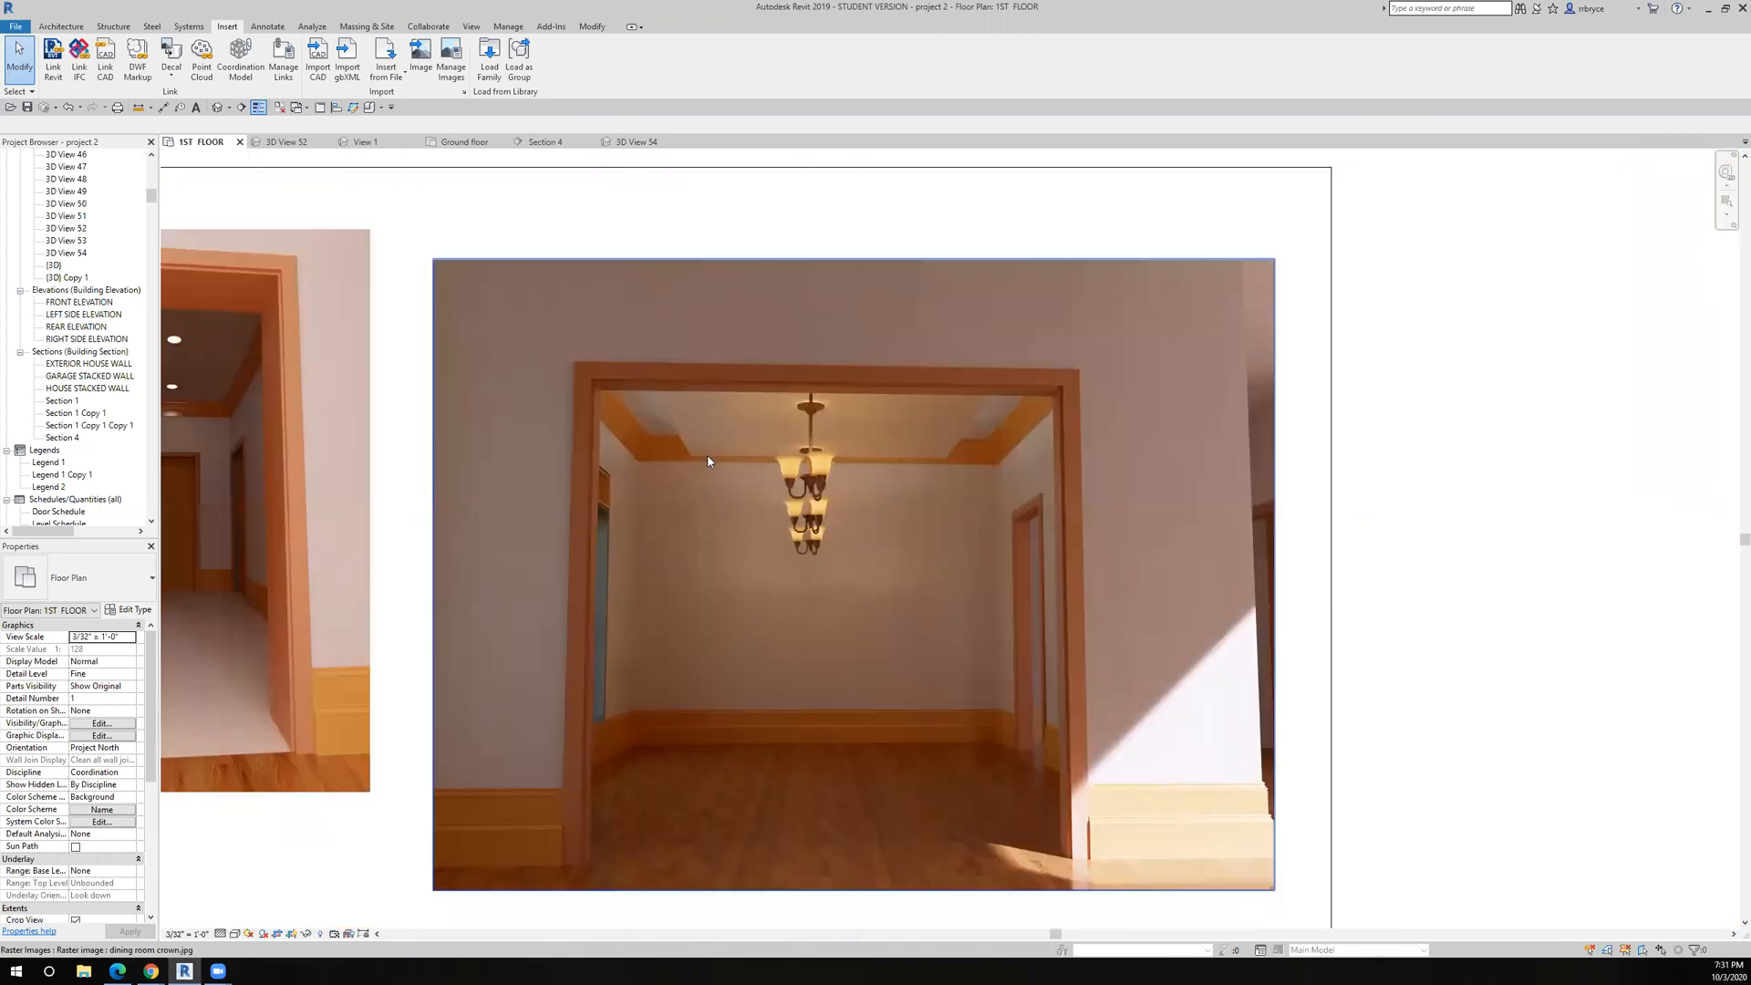
Inspect the crown moulding, dropped ceiling and chandeliers up close in the dining room render, and compare it with the neighbouring images.
scroll(708, 458, up, 3)
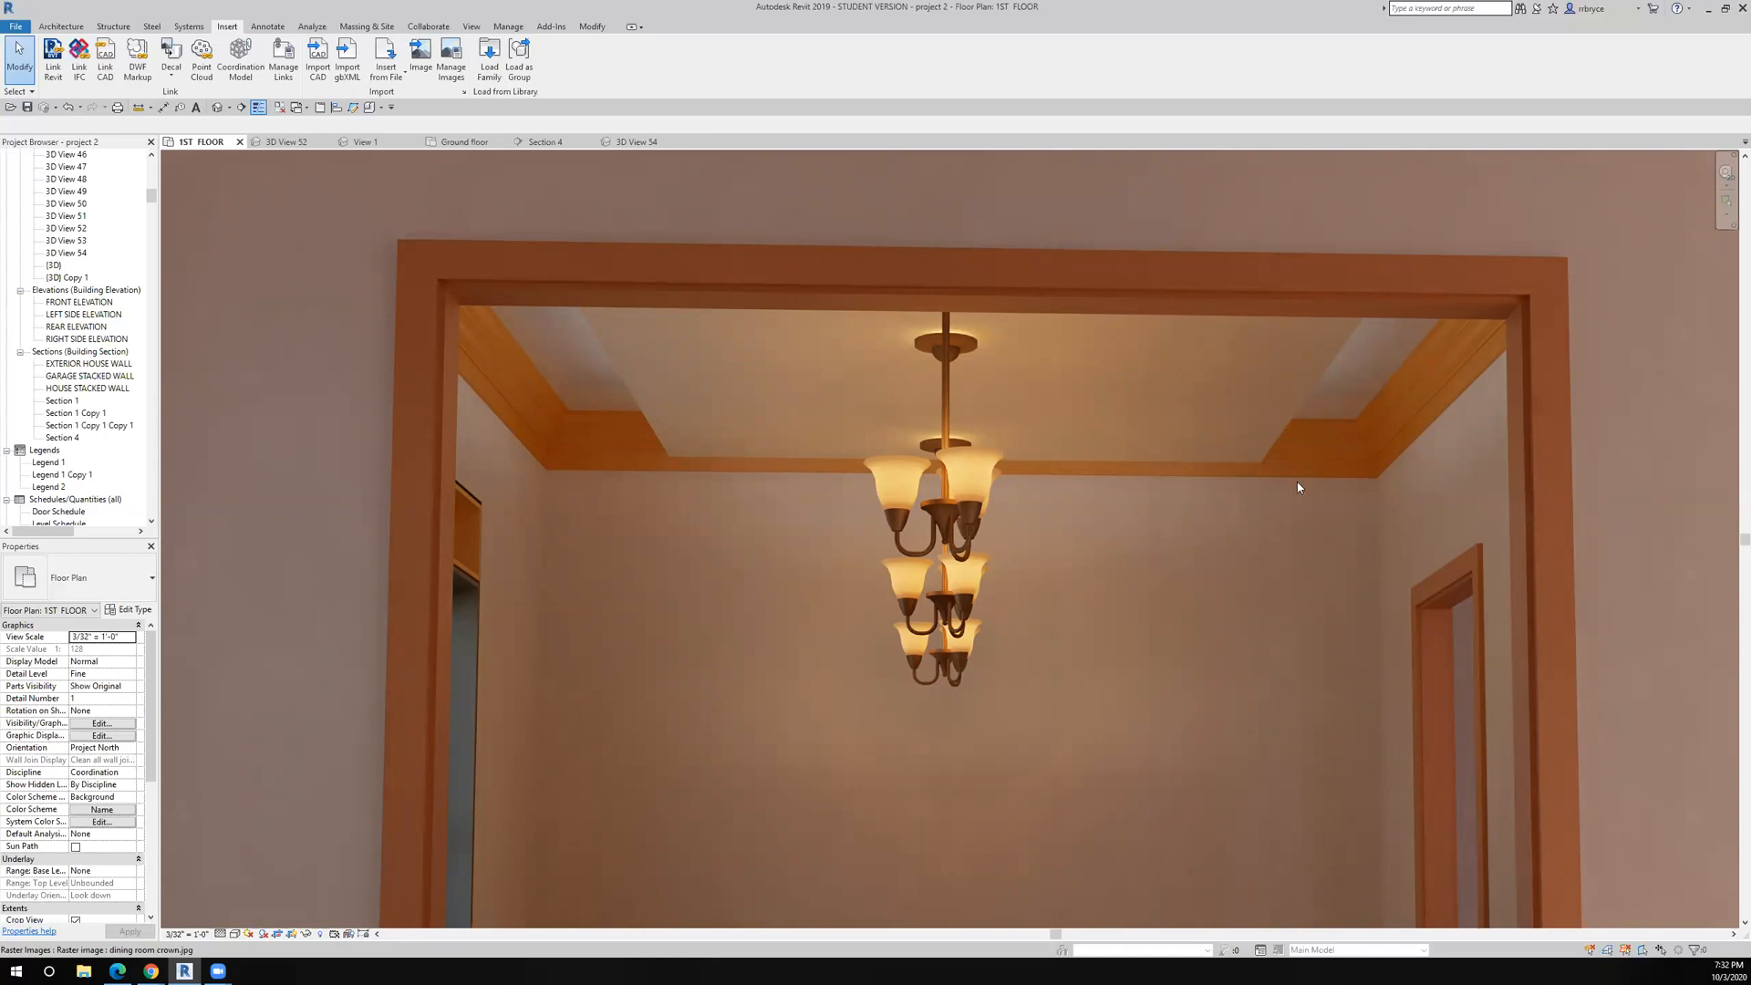
scroll(1249, 614, down, 2)
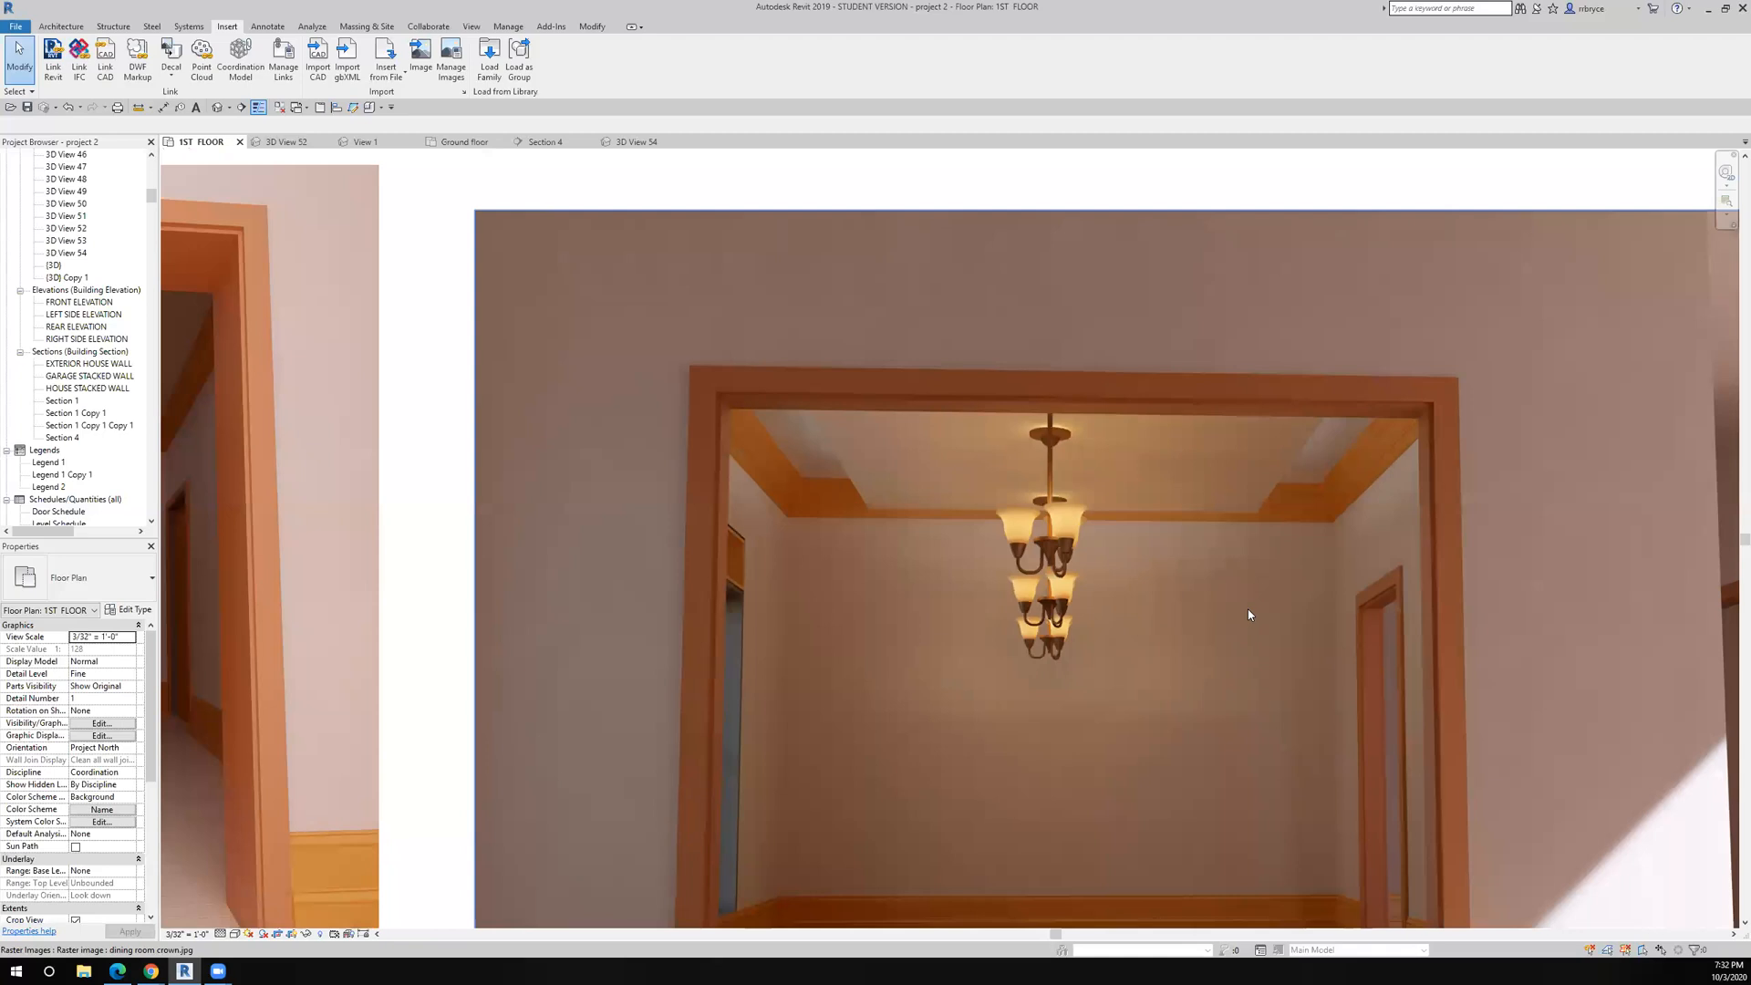
scroll(1184, 522, up, 1)
scroll(1179, 573, up, 3)
scroll(1179, 573, down, 3)
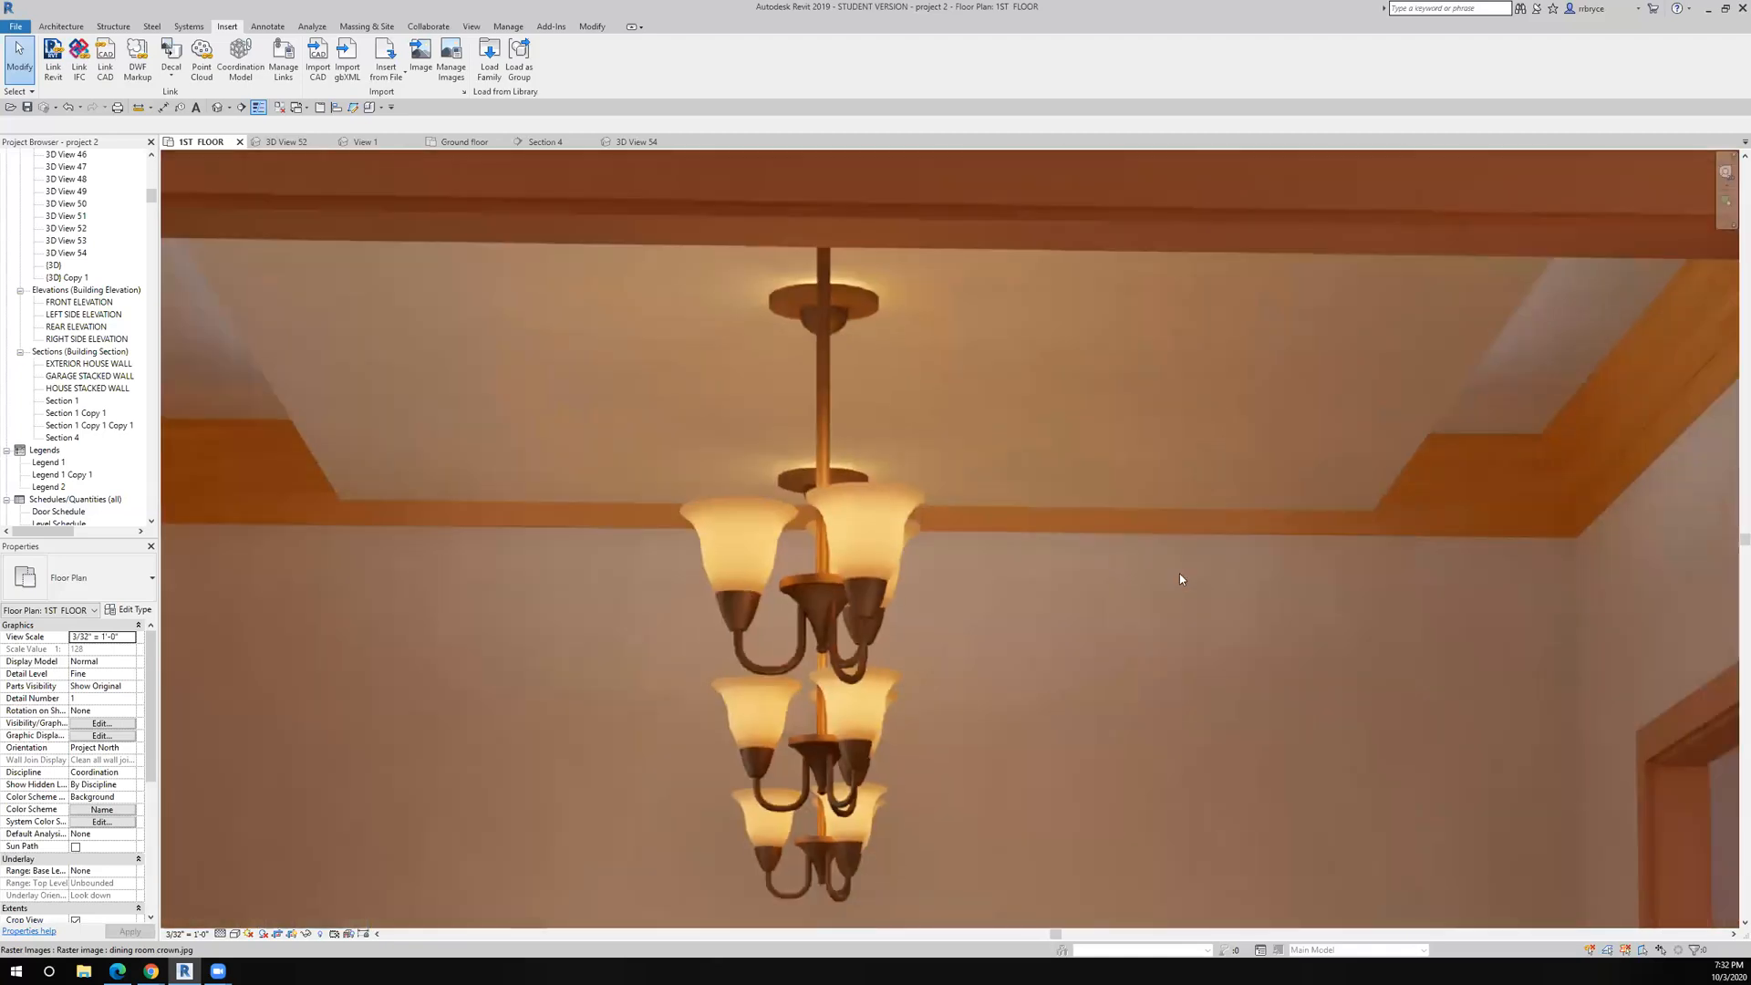
scroll(1179, 573, down, 1)
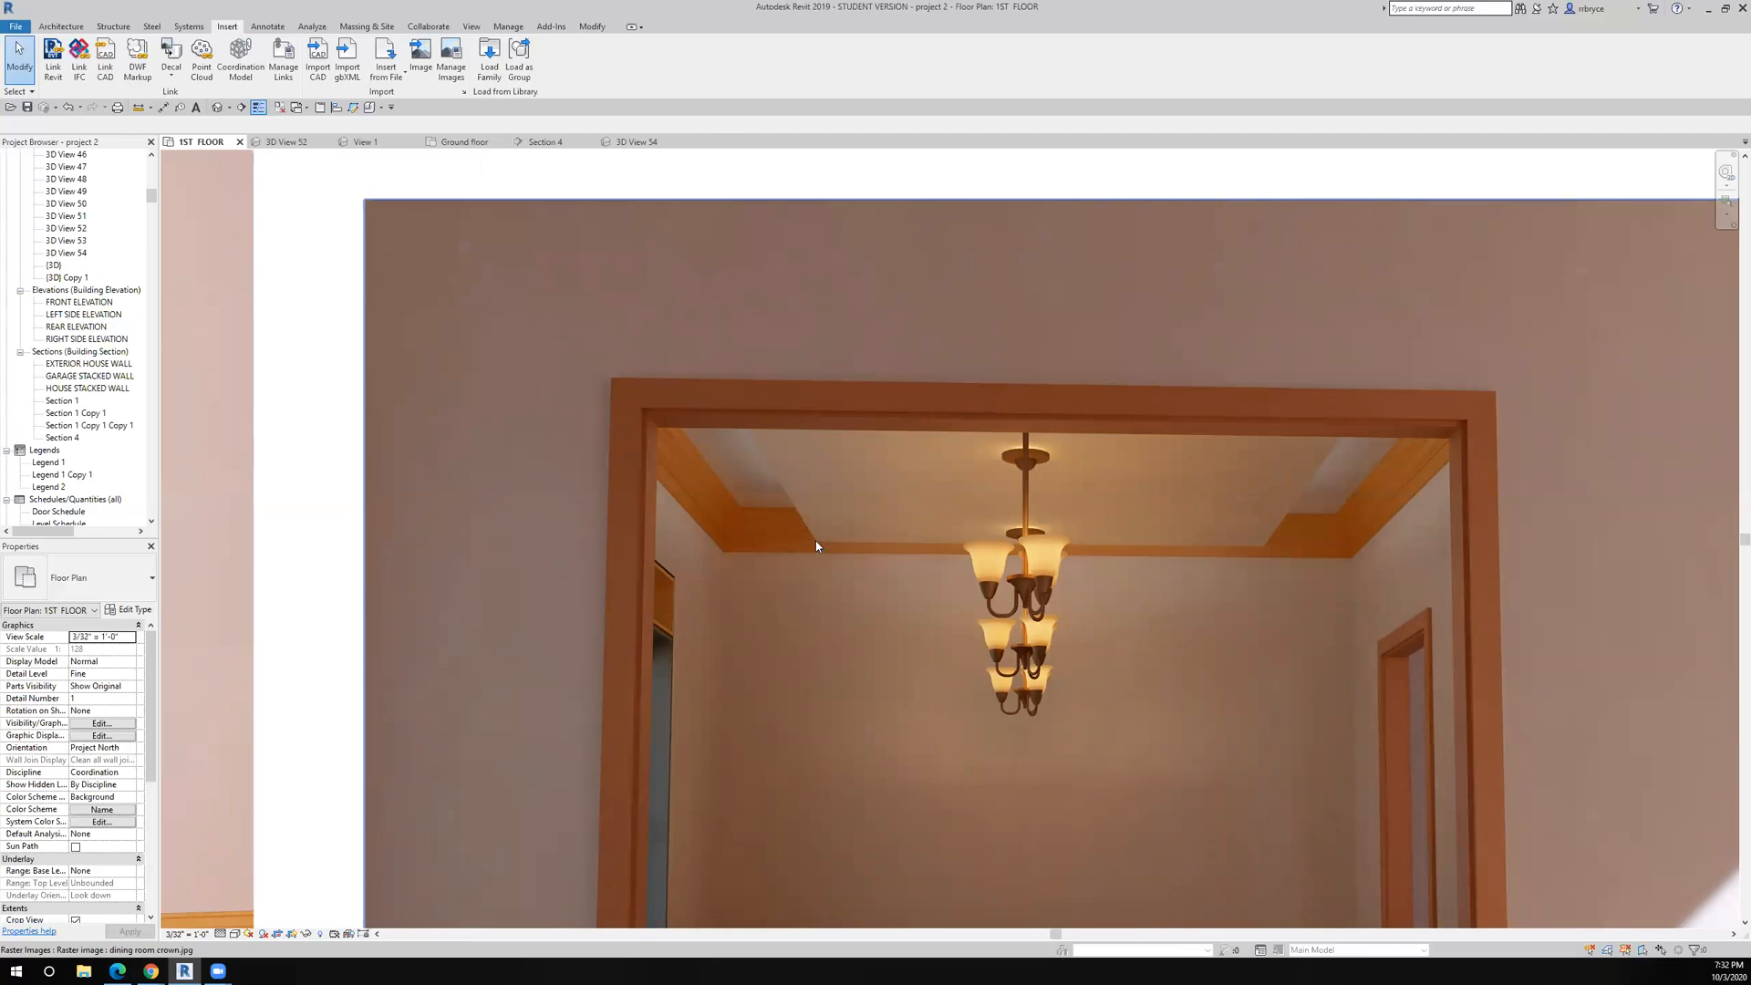
scroll(816, 545, up, 2)
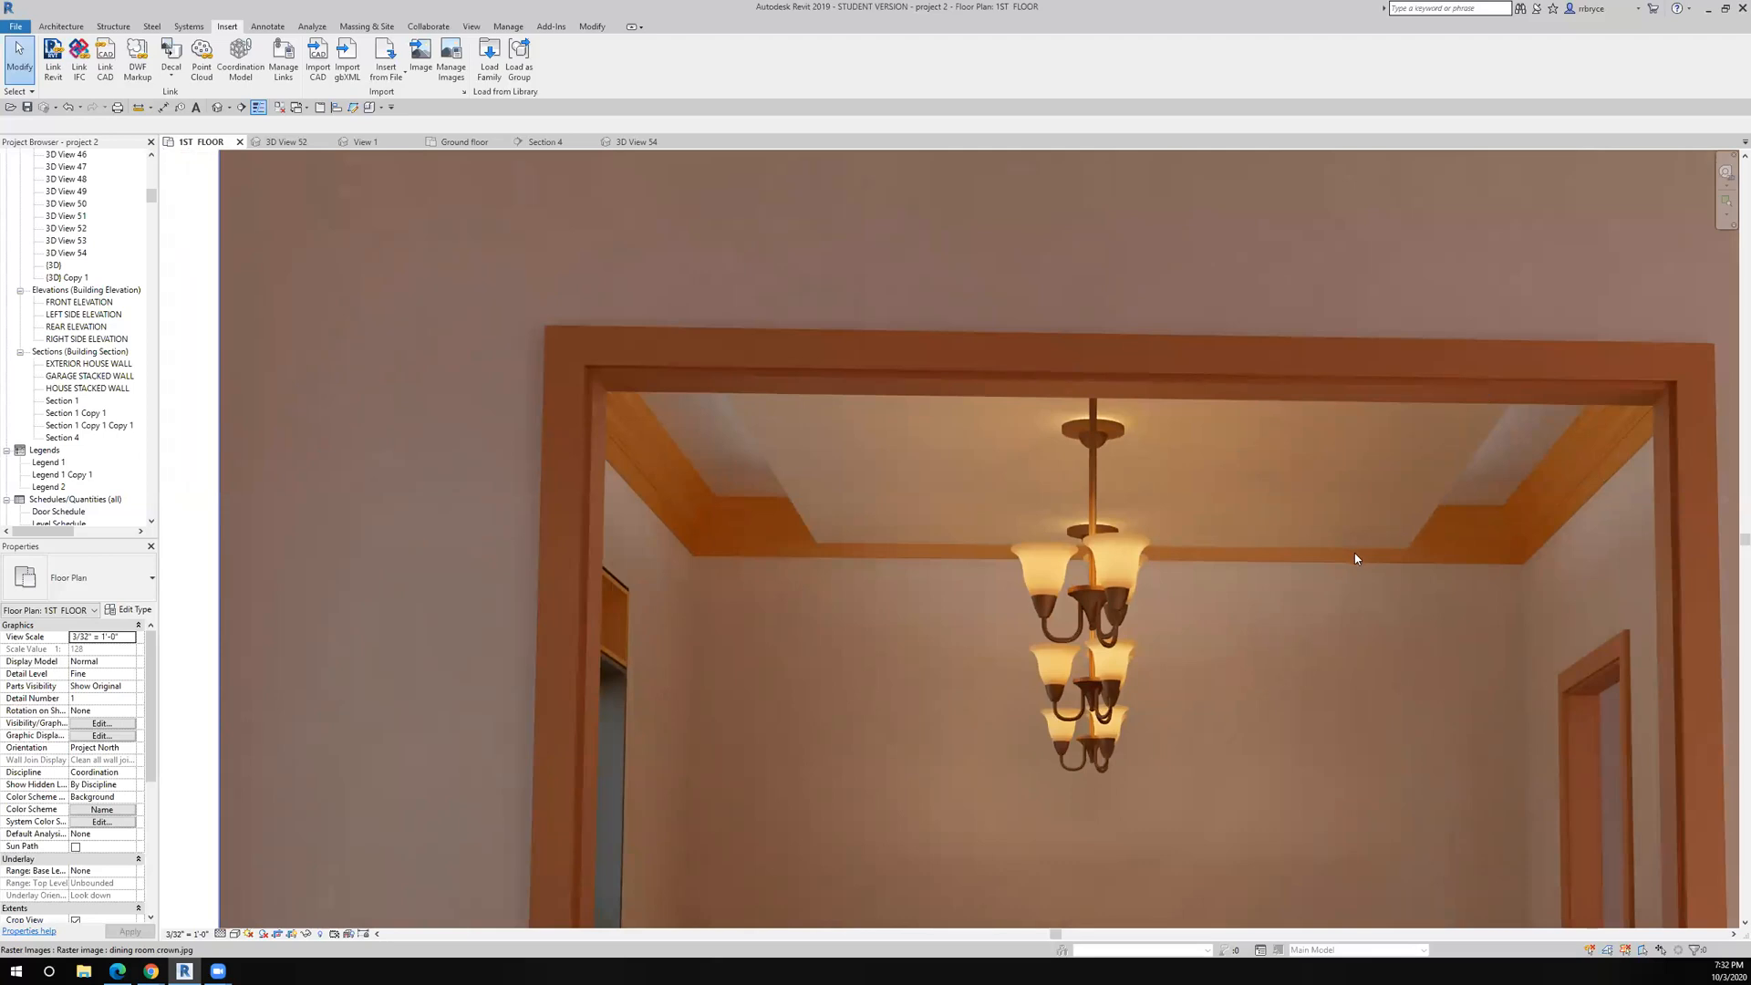
scroll(1168, 548, down, 5)
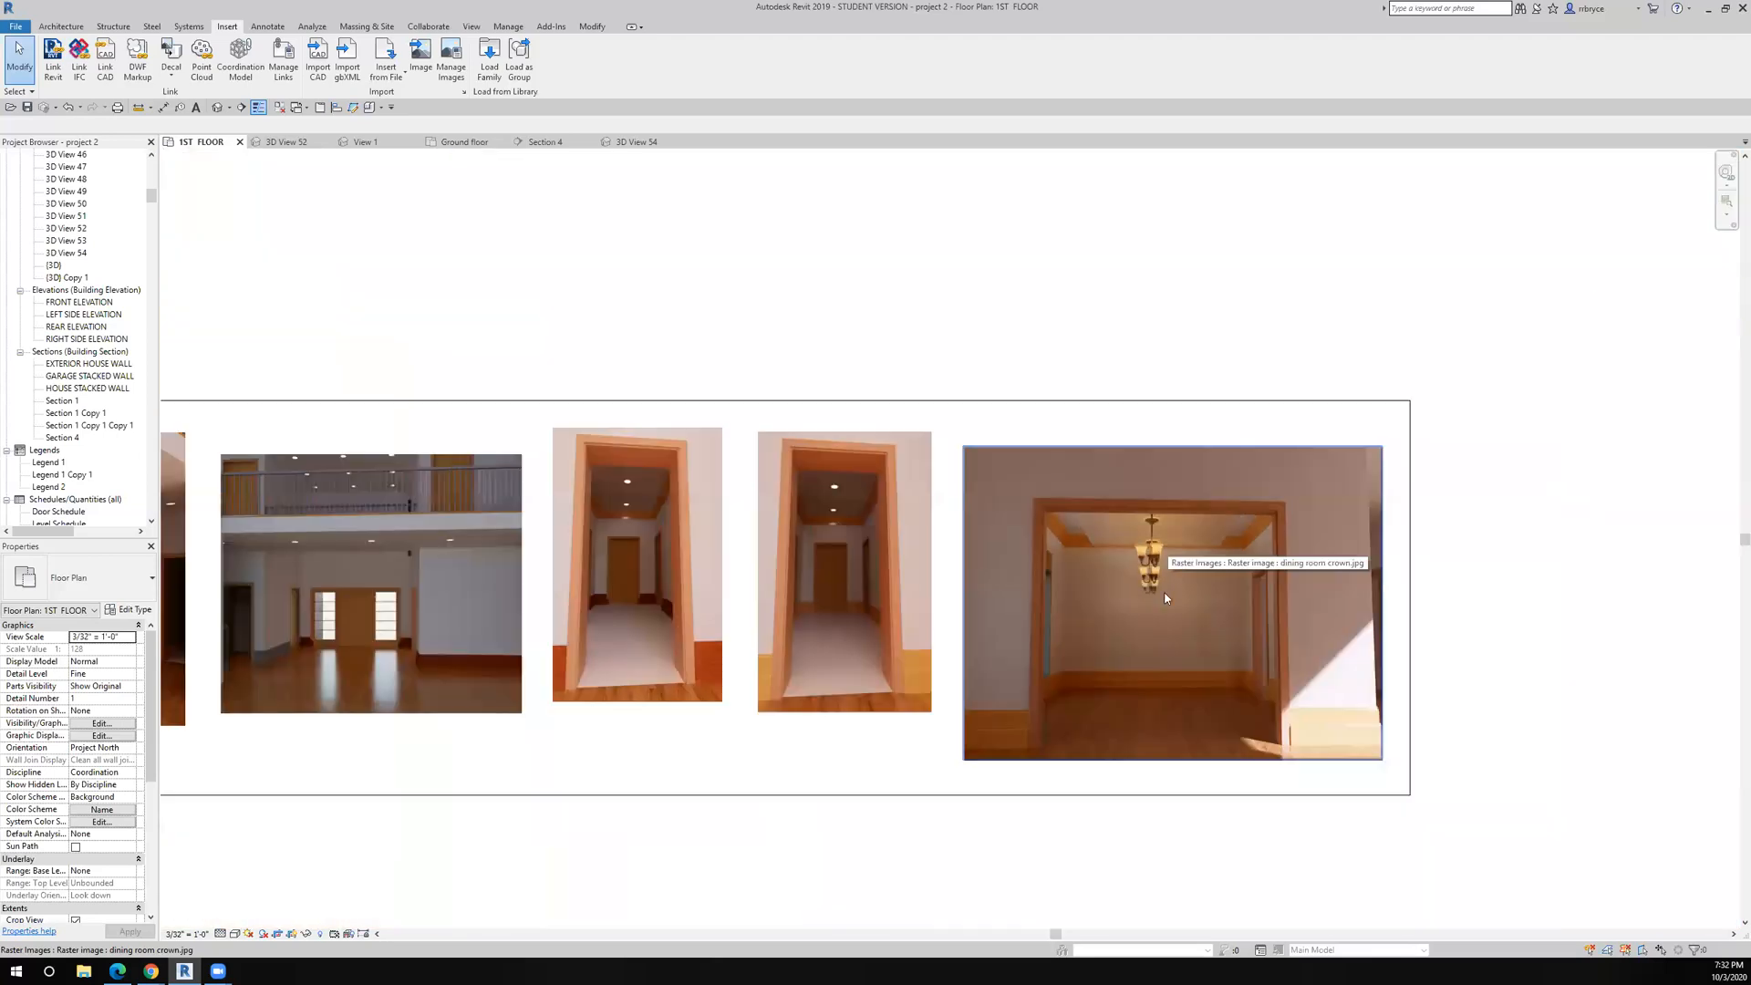
scroll(1151, 627, up, 3)
scroll(1150, 629, down, 2)
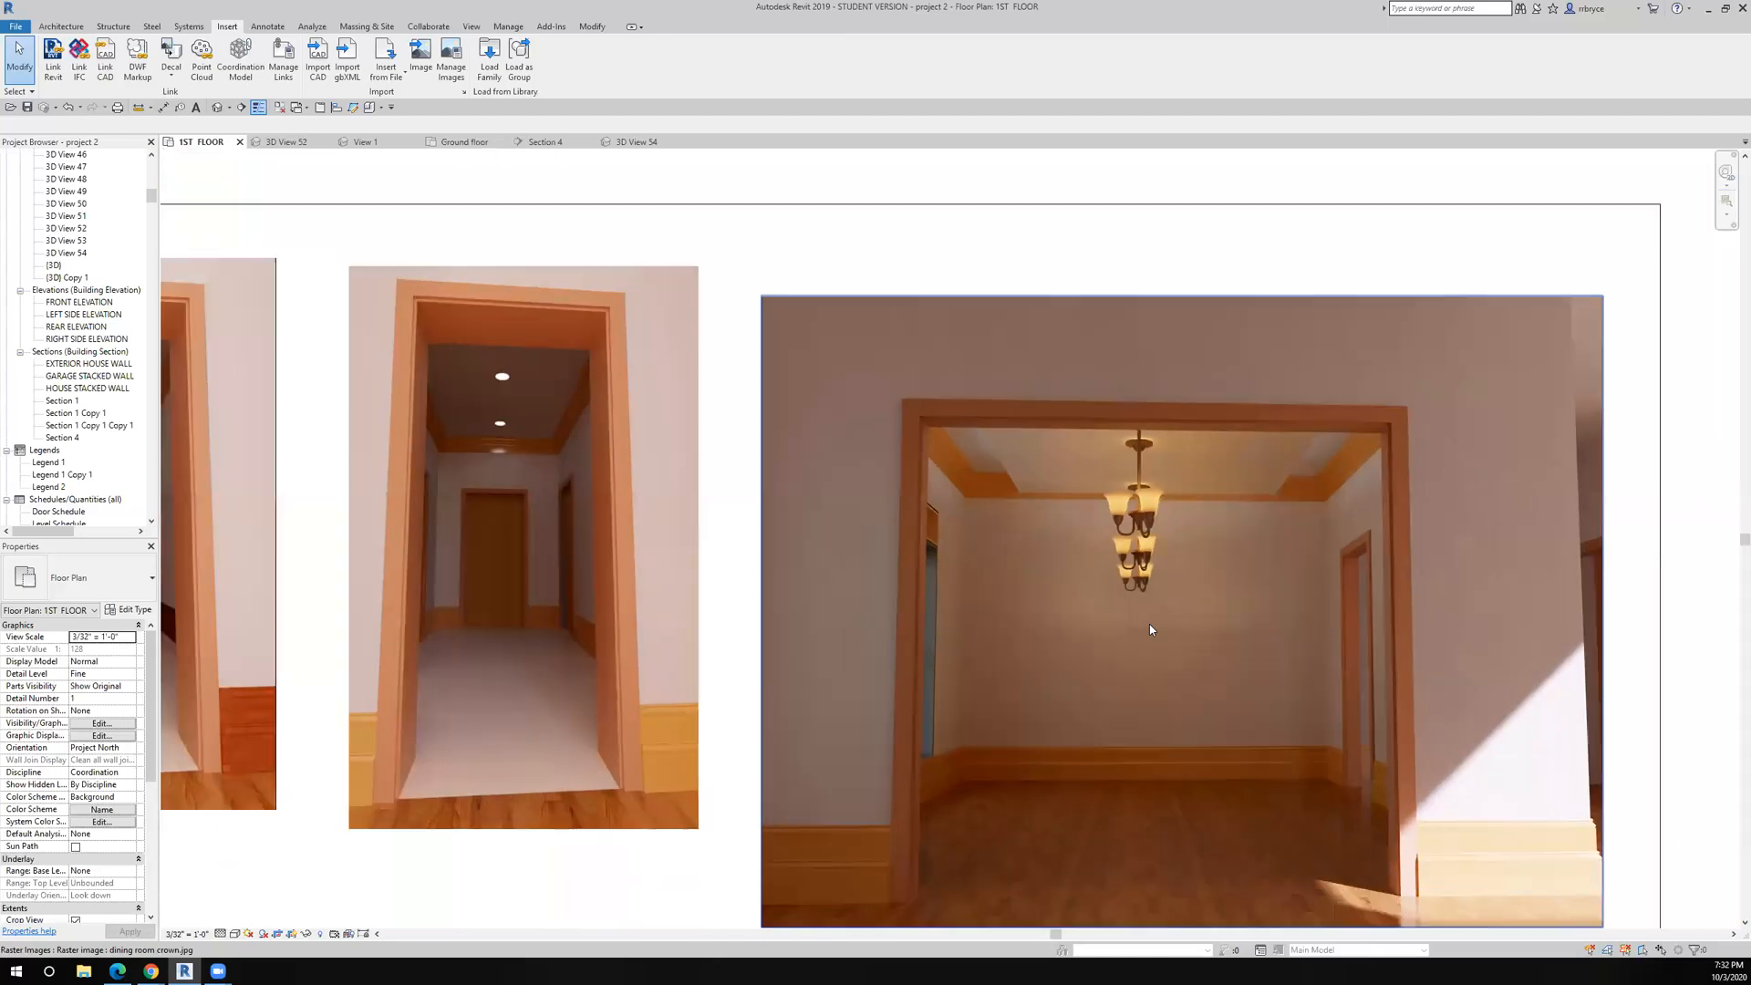